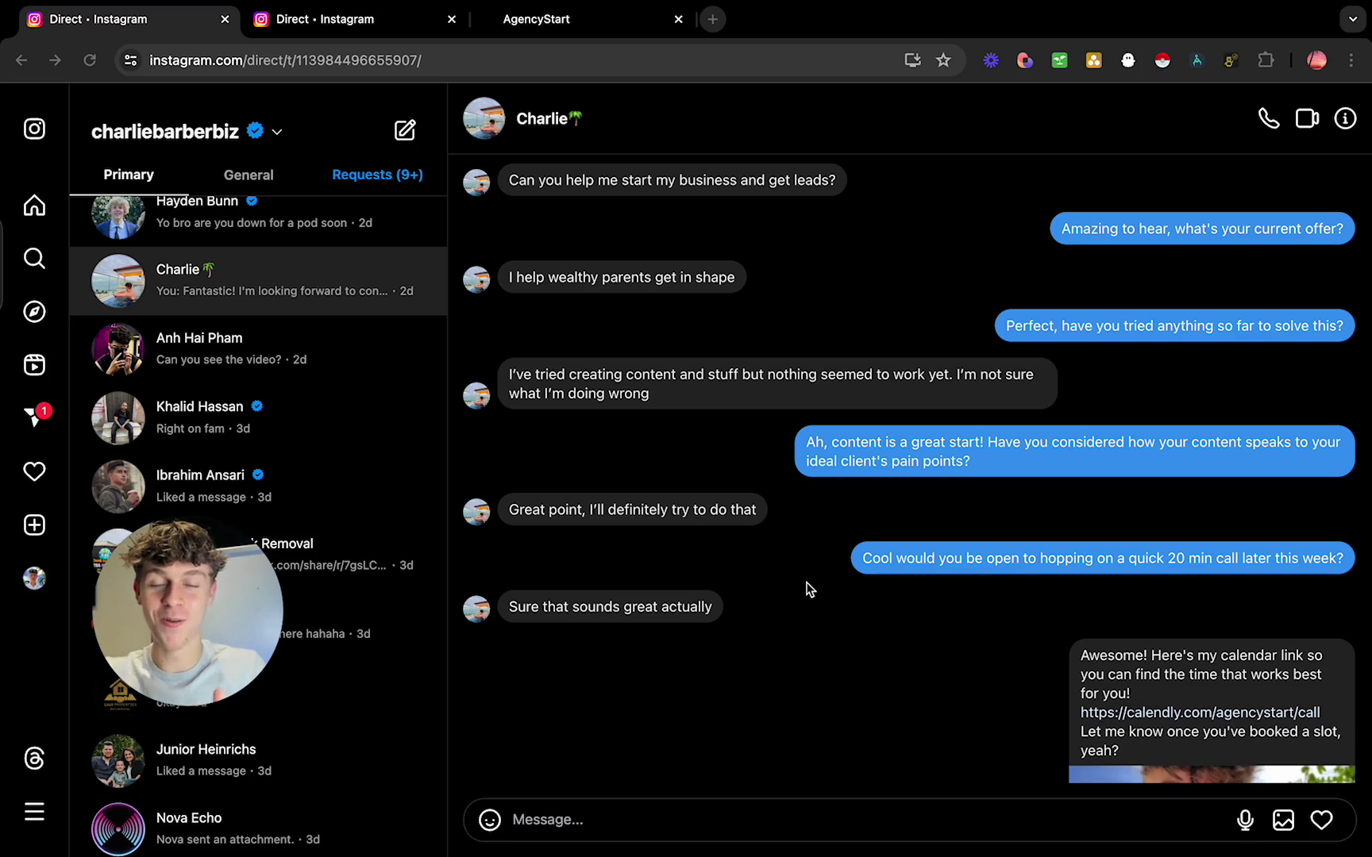
Look over the New Advanced GHL Booking Bot For IG workflow in GoHighLevel and the two open Instagram chats.
{"action": "left_click", "coordinate": [570, 32]}
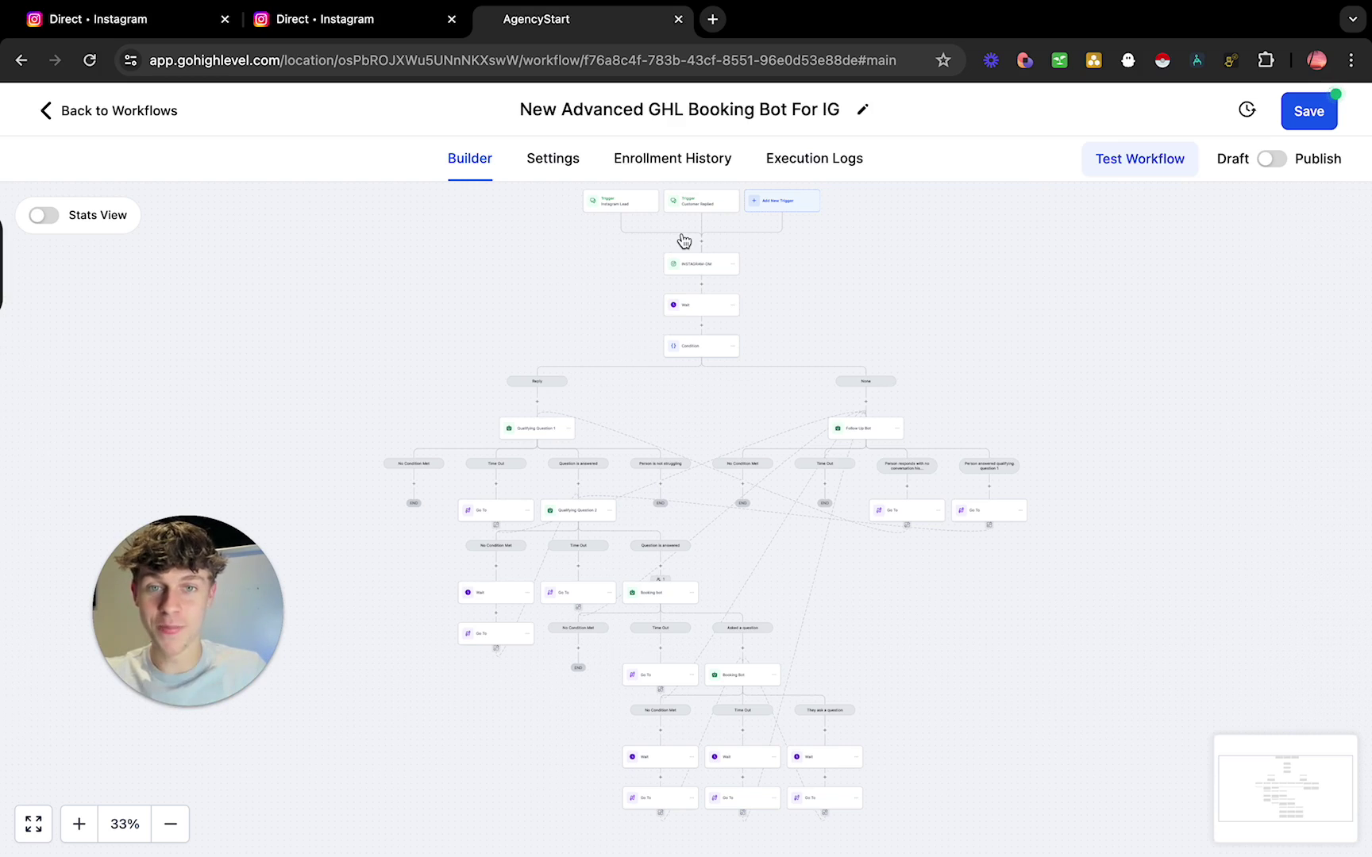
{"action": "left_click", "coordinate": [159, 19]}
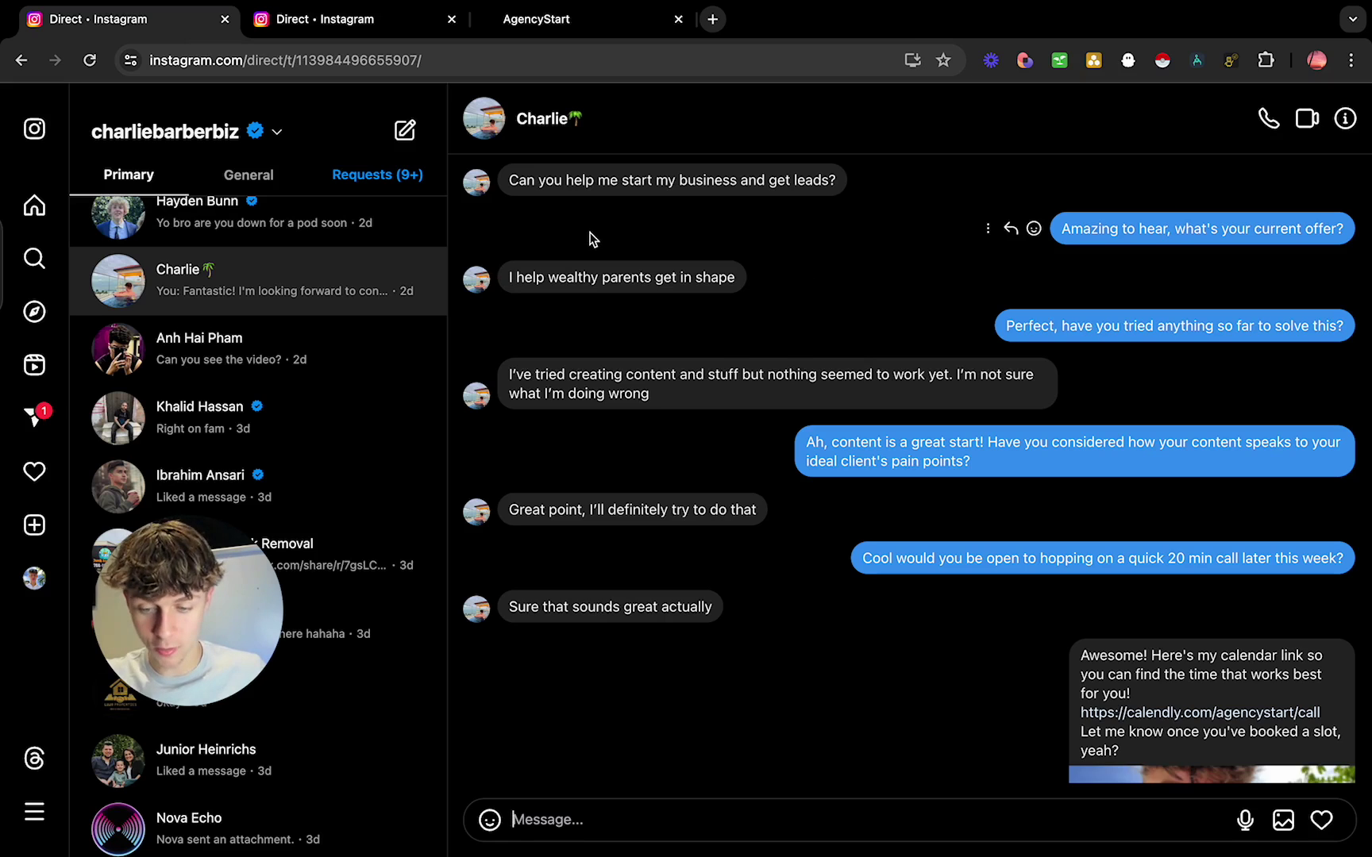
{"action": "left_click", "coordinate": [349, 19]}
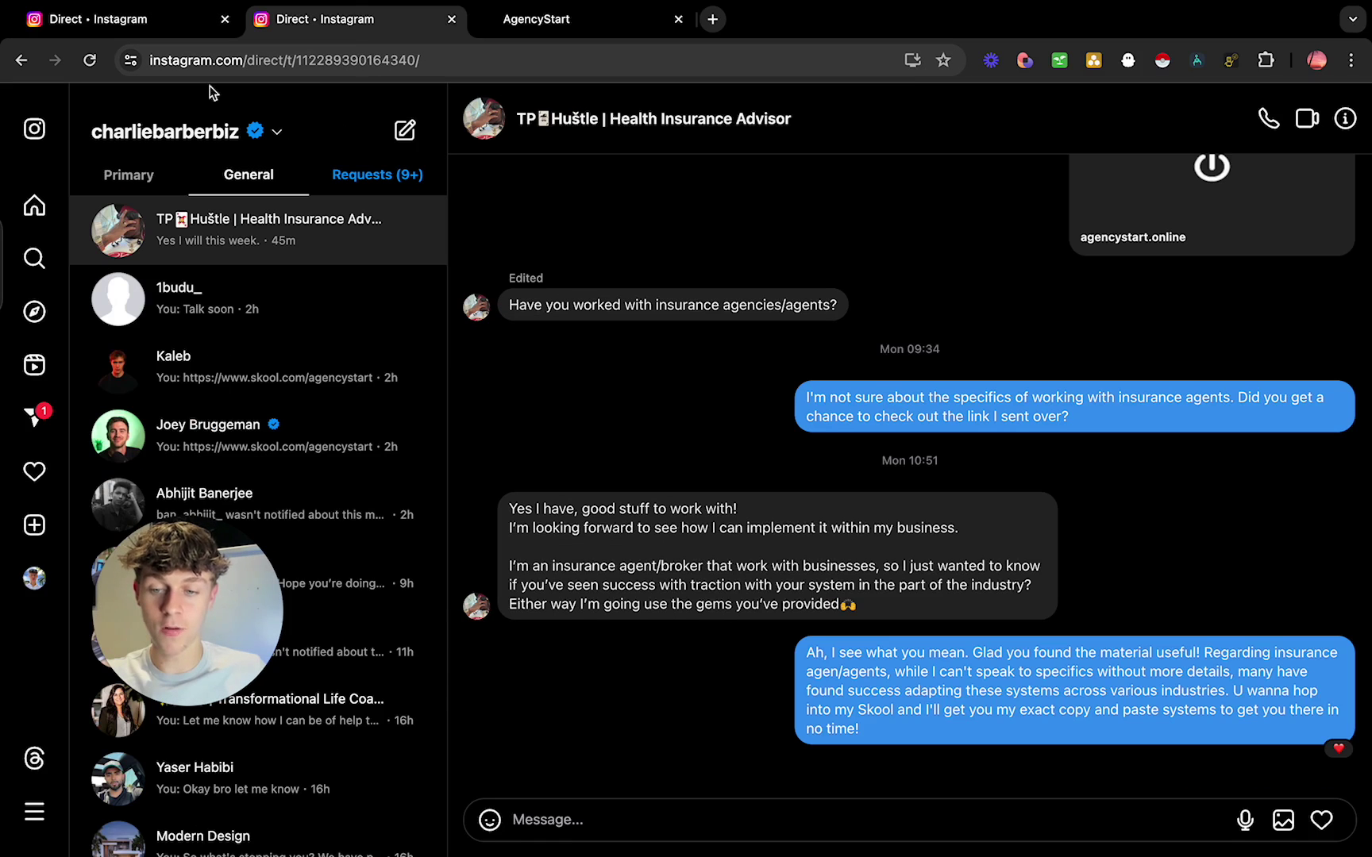
Read the Primary inbox chat on Instagram from the opening lead question through to the calendar link and follow-up message.
{"action": "left_click", "coordinate": [145, 26]}
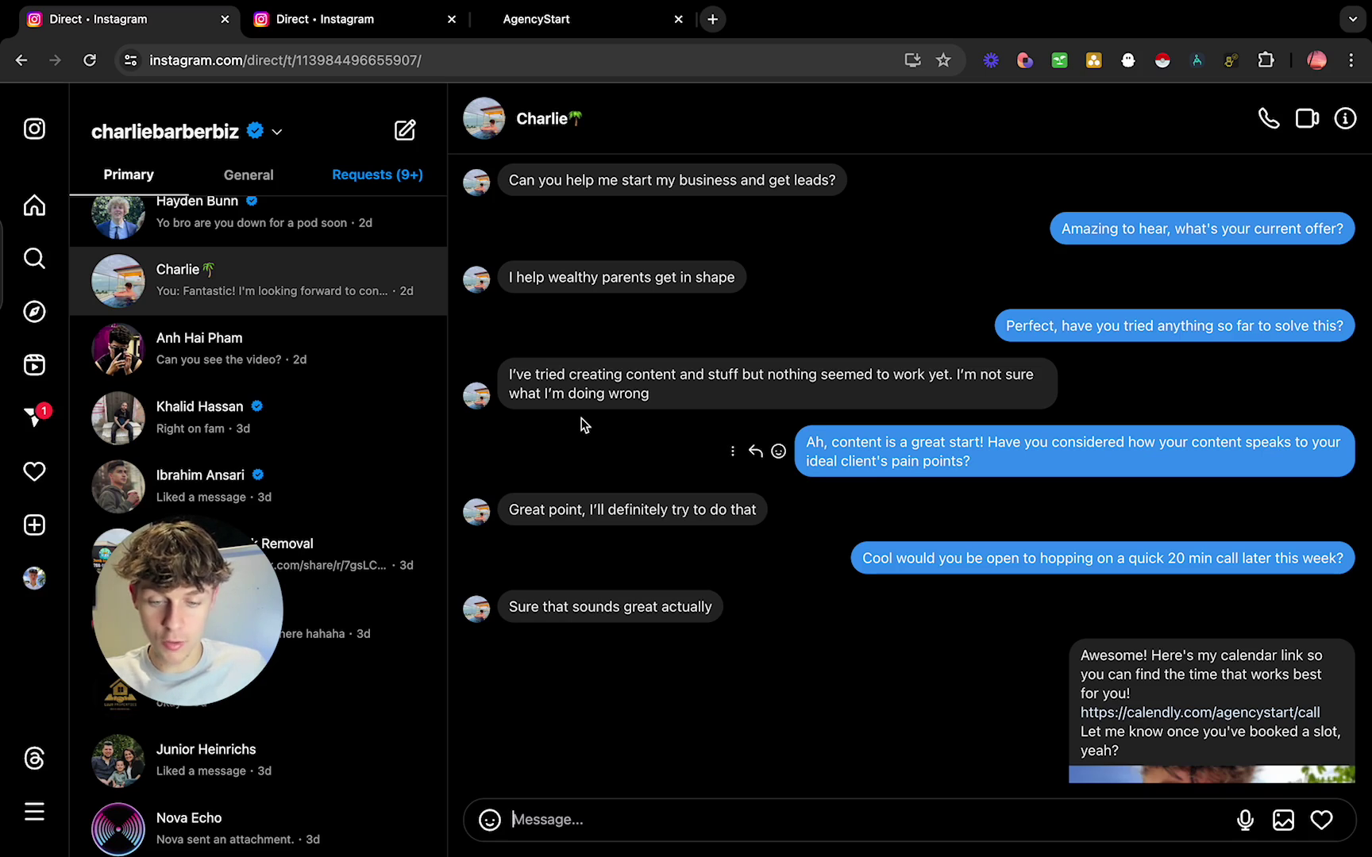
{"action": "scroll", "coordinate": [874, 556], "scroll_direction": "down", "scroll_amount": 2}
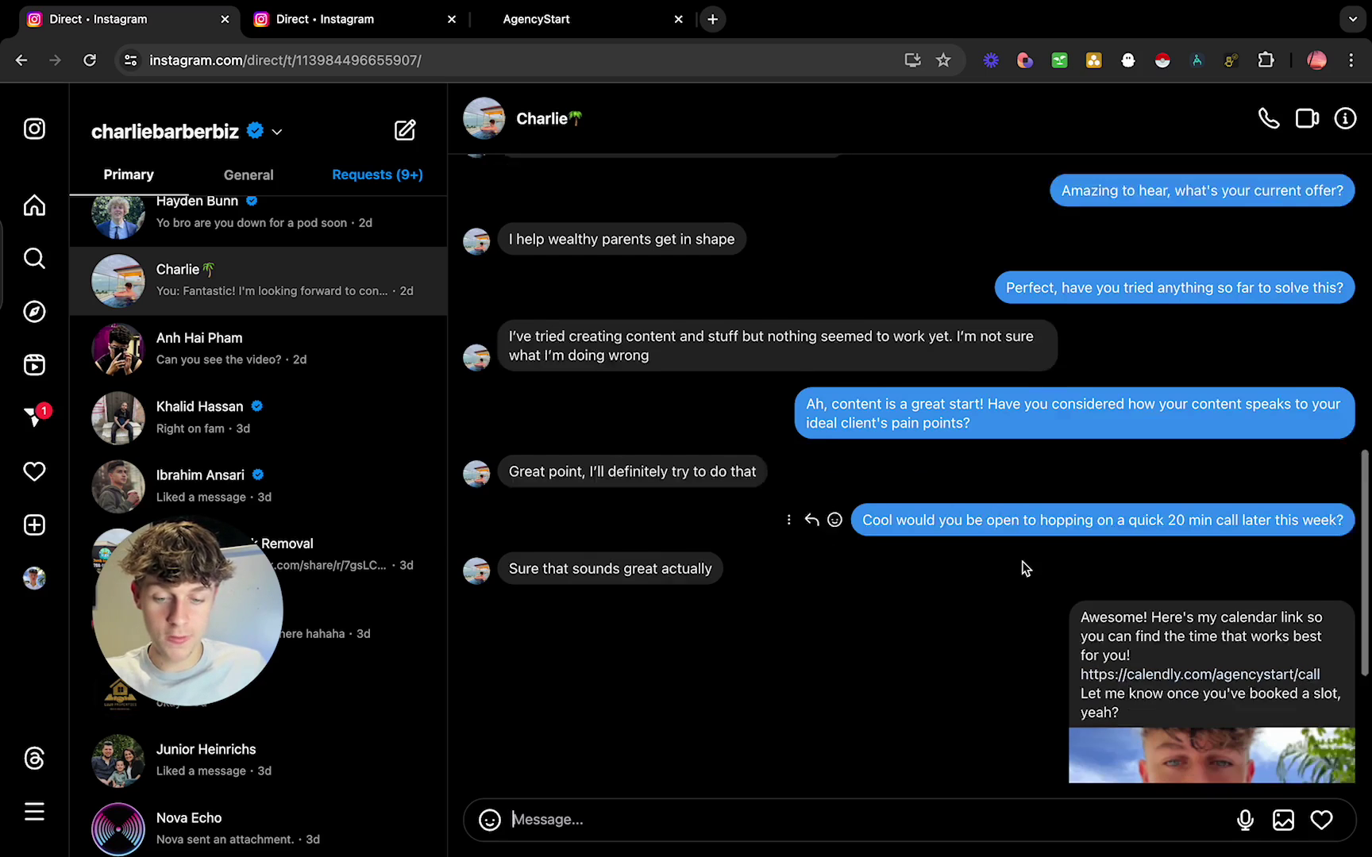
{"action": "scroll", "coordinate": [1054, 633], "scroll_direction": "down", "scroll_amount": 2}
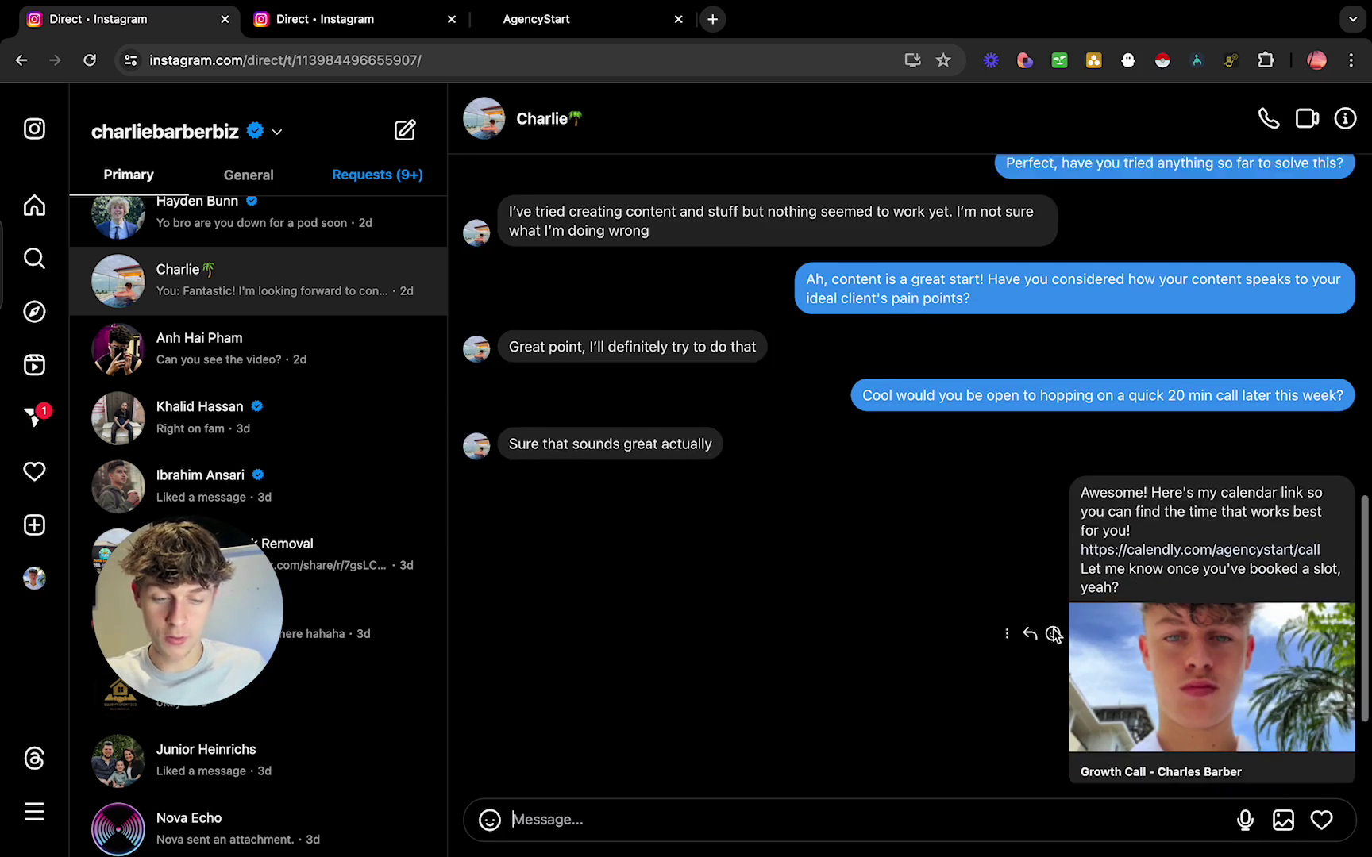
{"action": "scroll", "coordinate": [1054, 633], "scroll_direction": "up", "scroll_amount": 1}
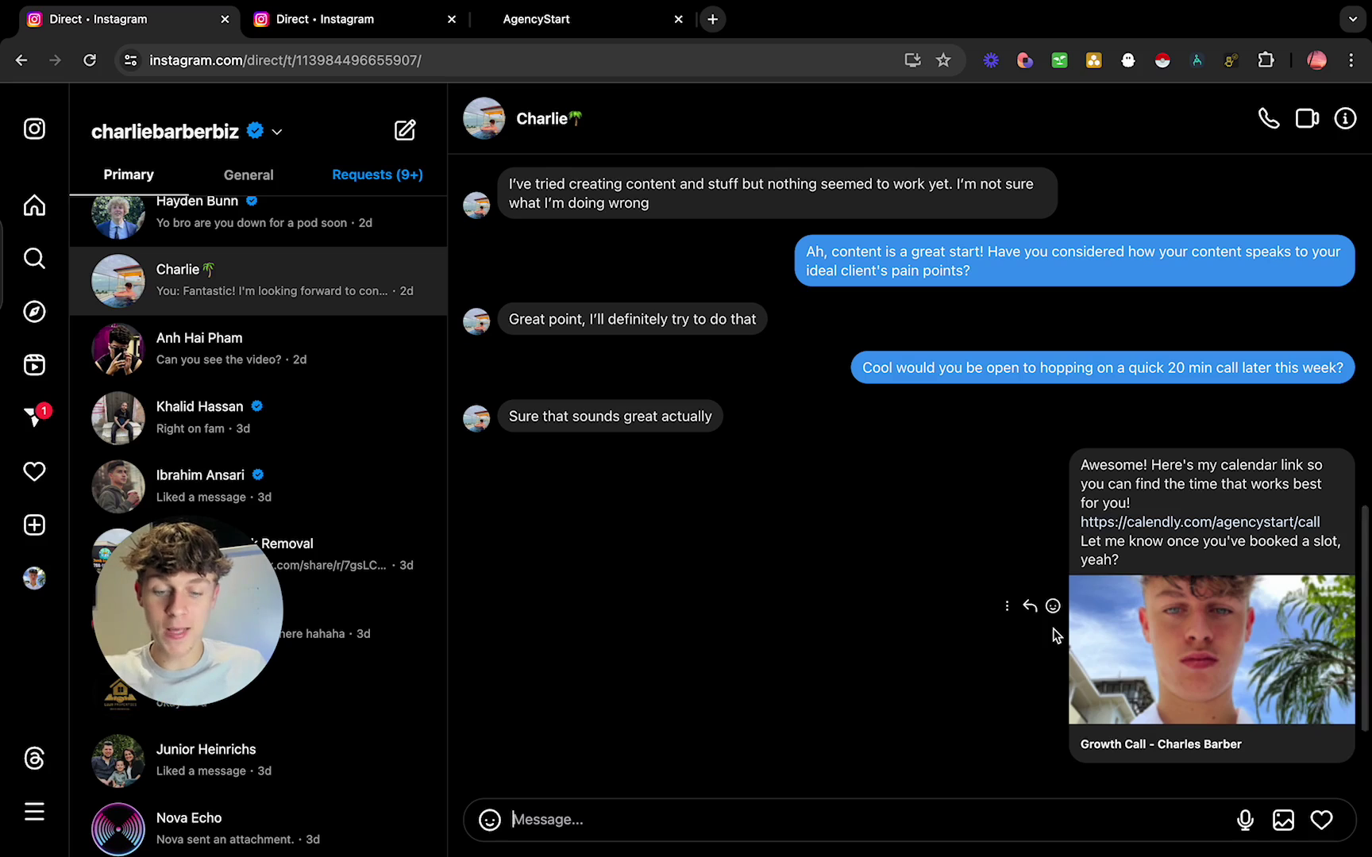
{"action": "scroll", "coordinate": [1053, 634], "scroll_direction": "down", "scroll_amount": 3}
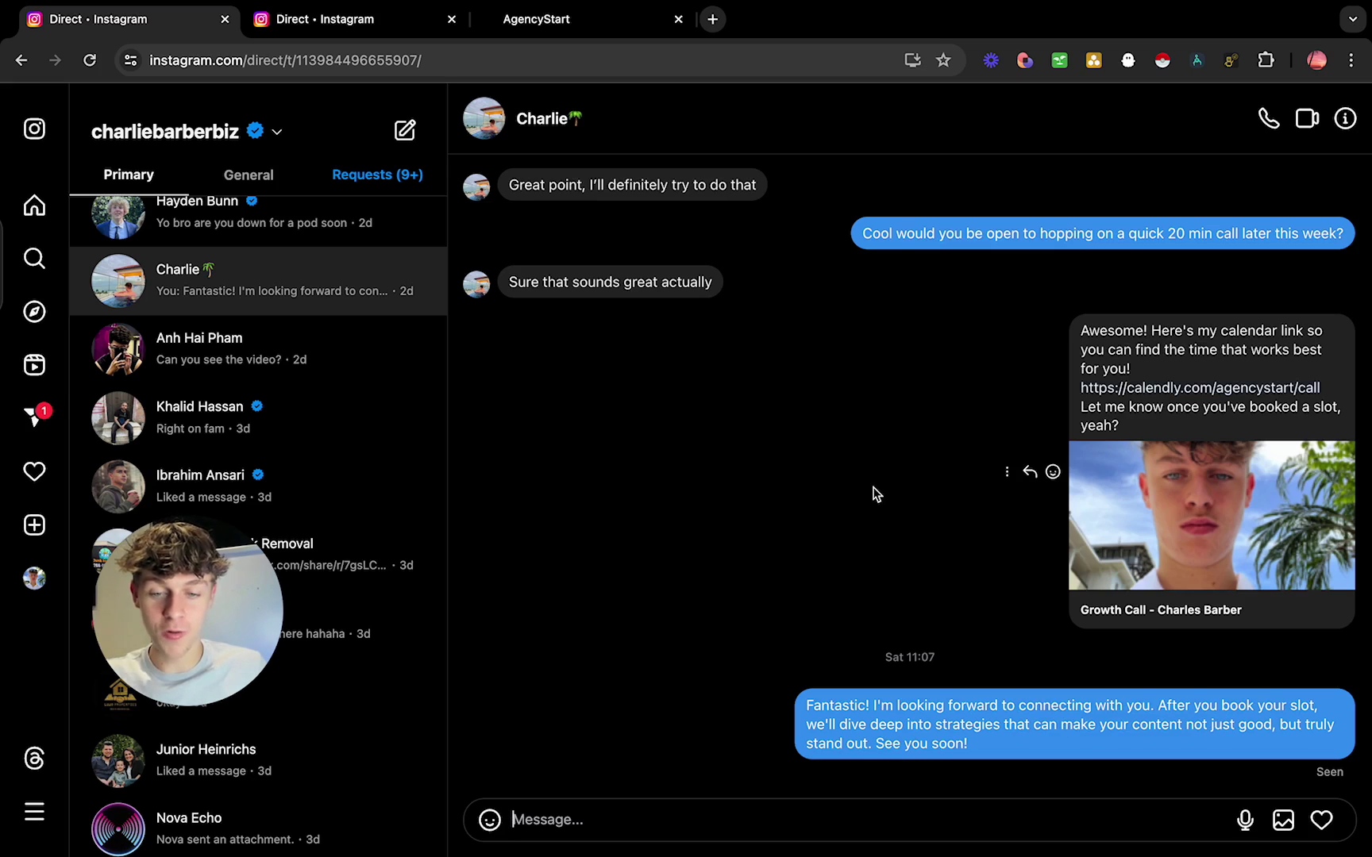
{"action": "scroll", "coordinate": [874, 493], "scroll_direction": "up", "scroll_amount": 4}
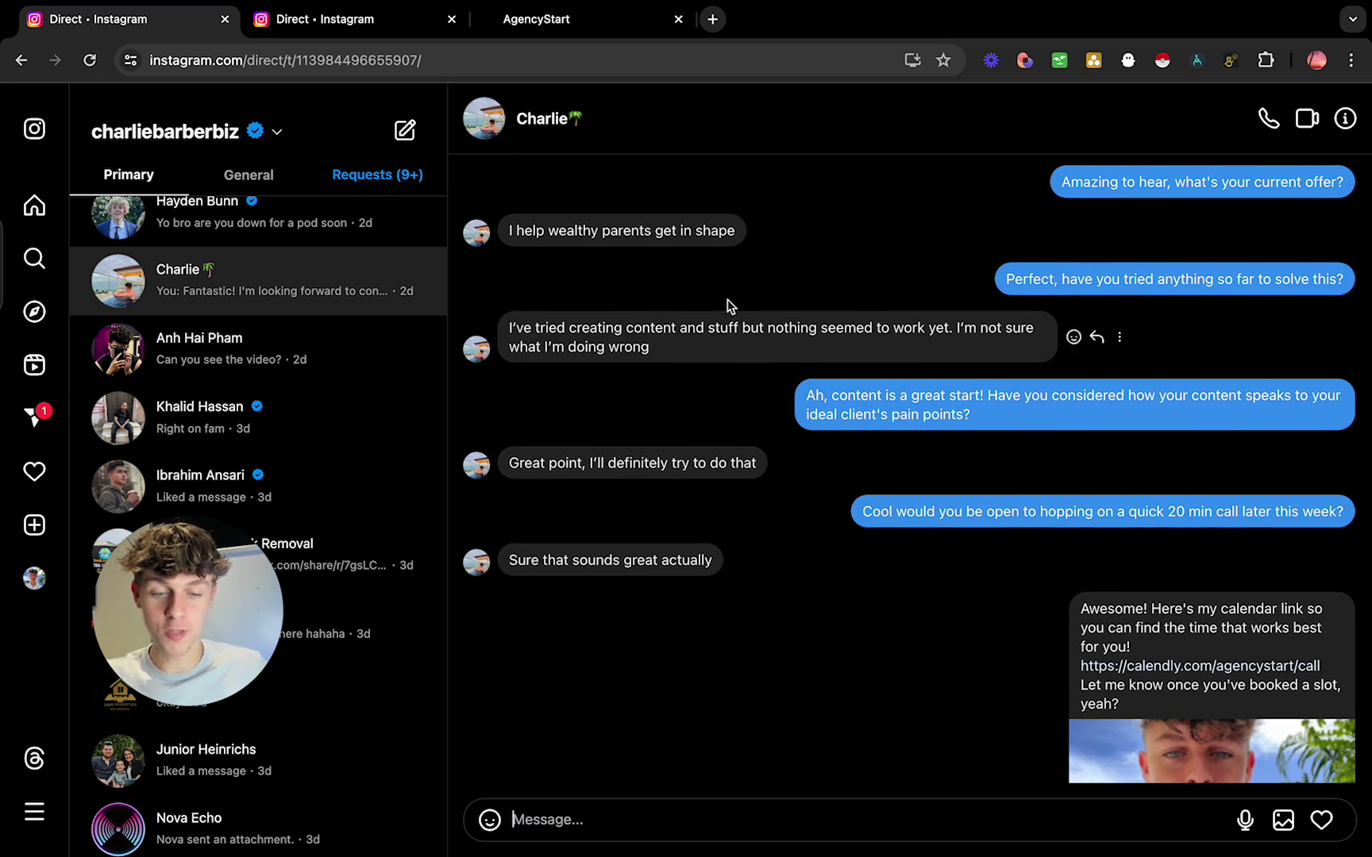
{"action": "scroll", "coordinate": [661, 389], "scroll_direction": "up", "scroll_amount": 1}
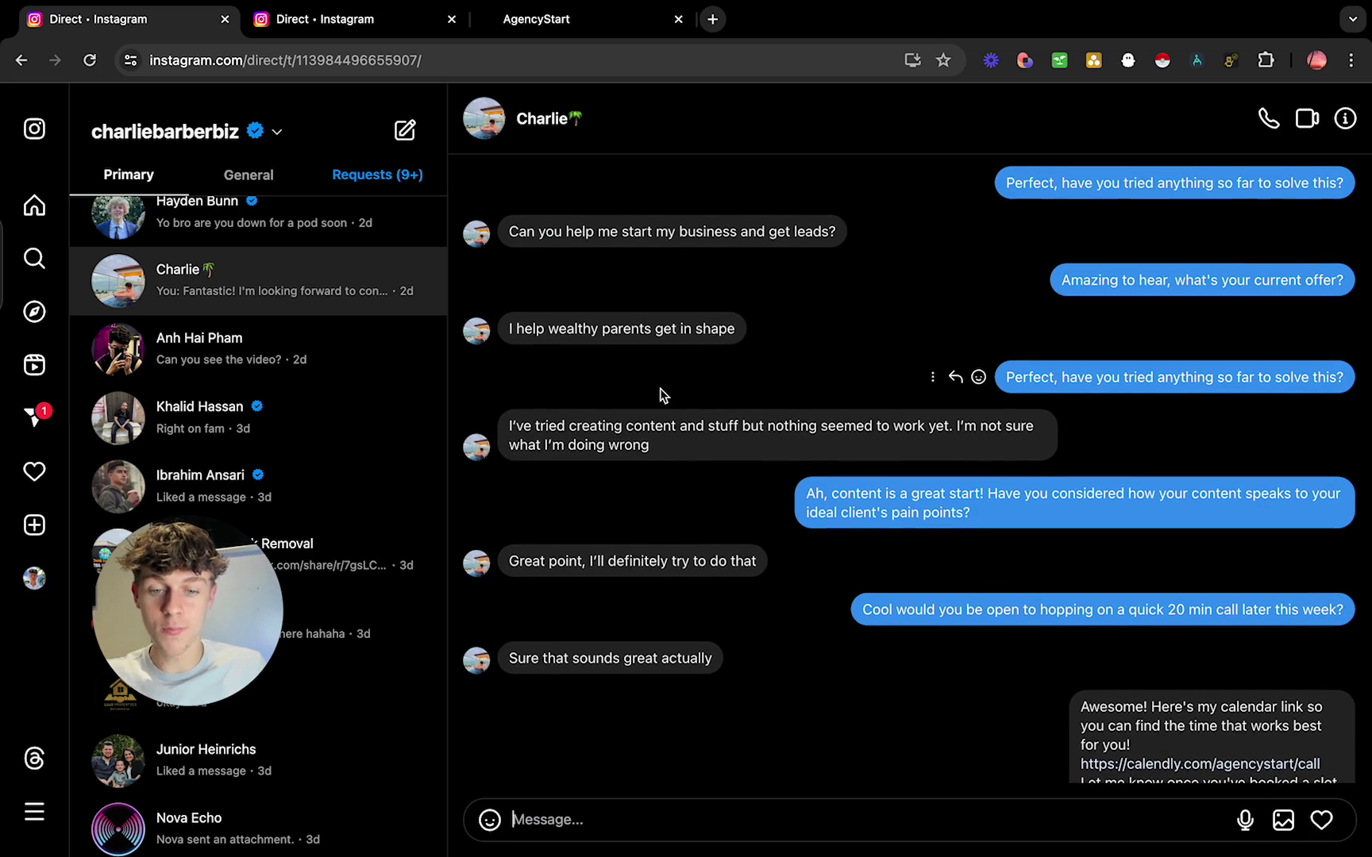
Examine the health insurance advisor's chat in the General inbox and the bot's qualifying exchange in the chat listed below it.
{"action": "left_click", "coordinate": [358, 22]}
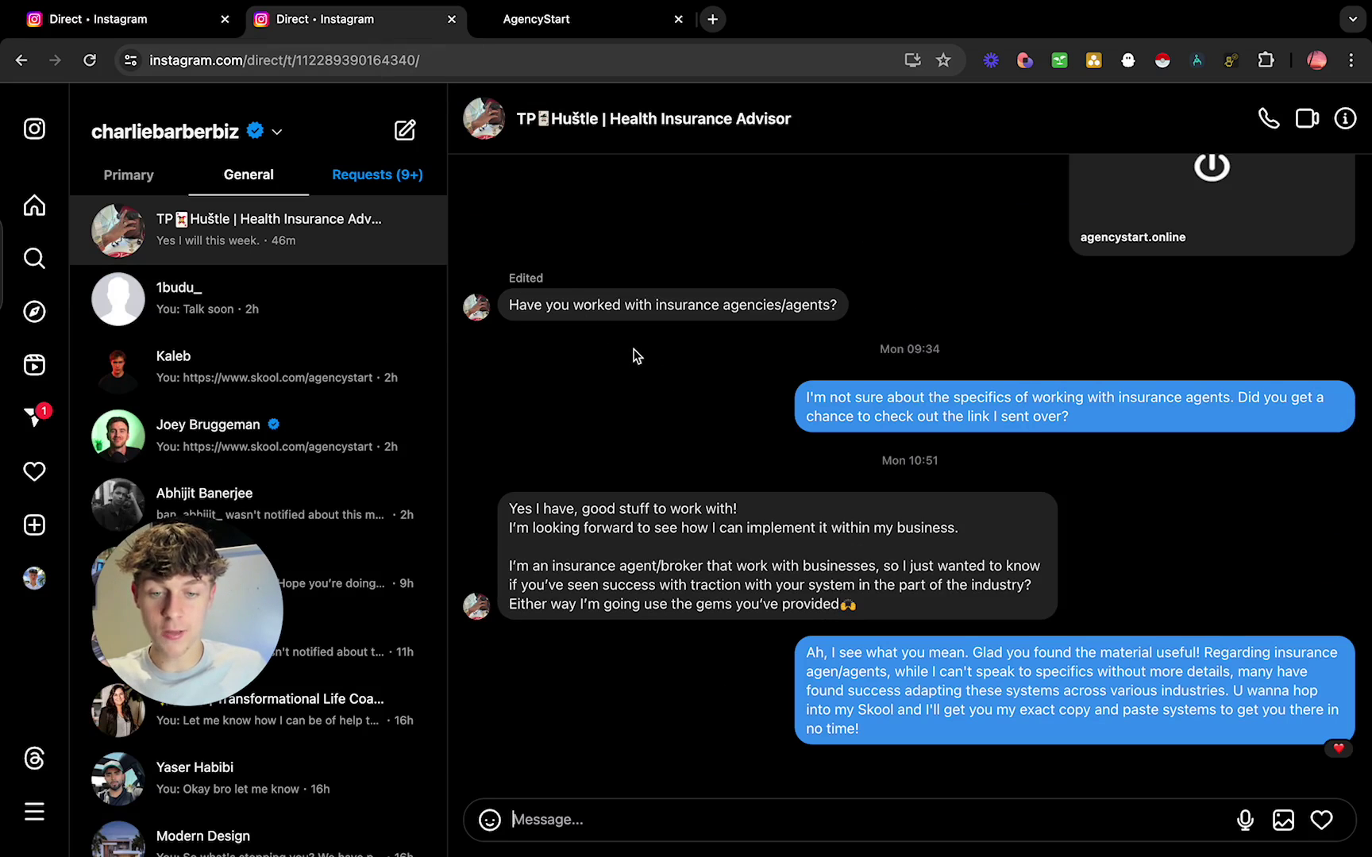
{"action": "scroll", "coordinate": [635, 354], "scroll_direction": "up", "scroll_amount": 5}
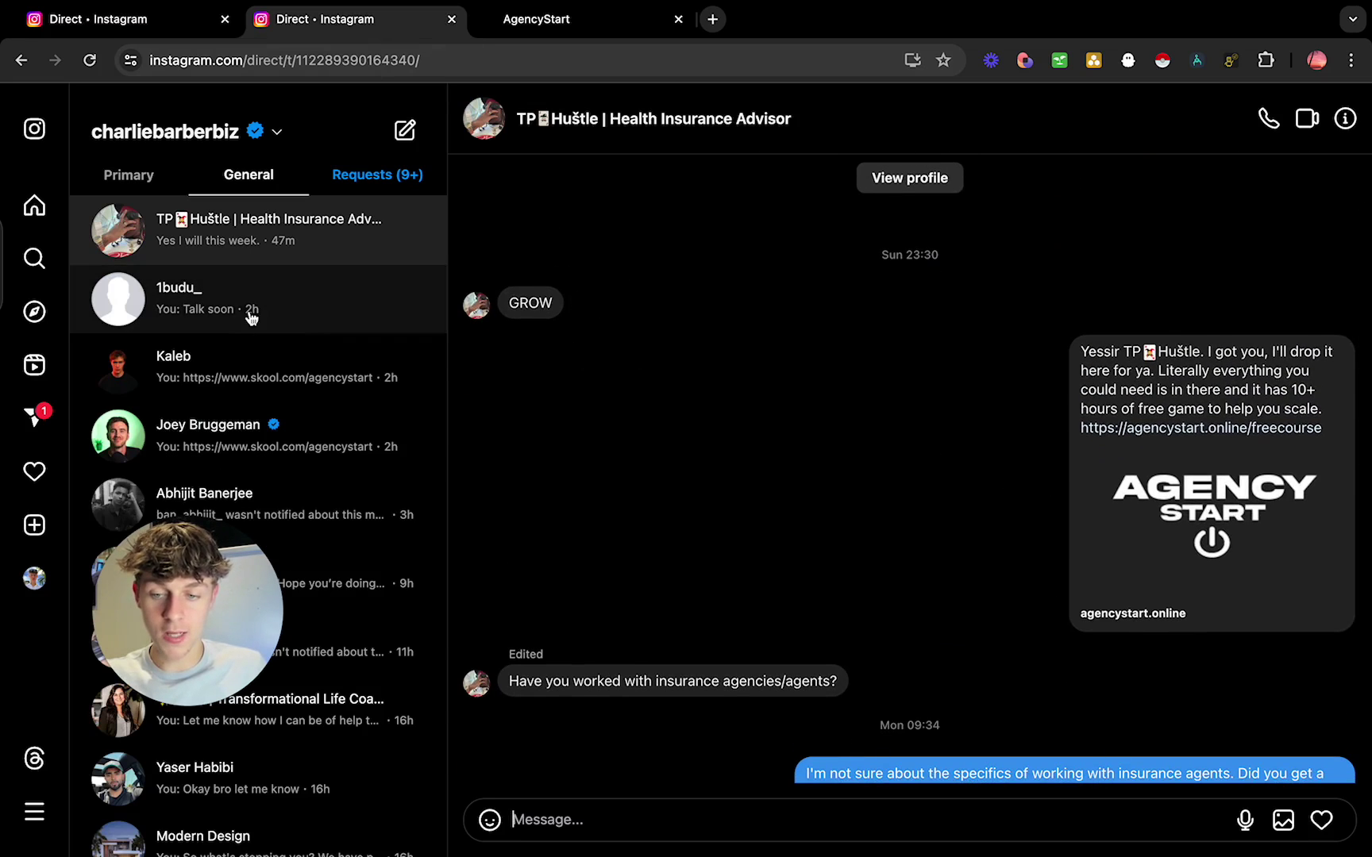
{"action": "left_click", "coordinate": [264, 321]}
{"action": "scroll", "coordinate": [567, 395], "scroll_direction": "up", "scroll_amount": 10}
{"action": "scroll", "coordinate": [567, 396], "scroll_direction": "up", "scroll_amount": 1}
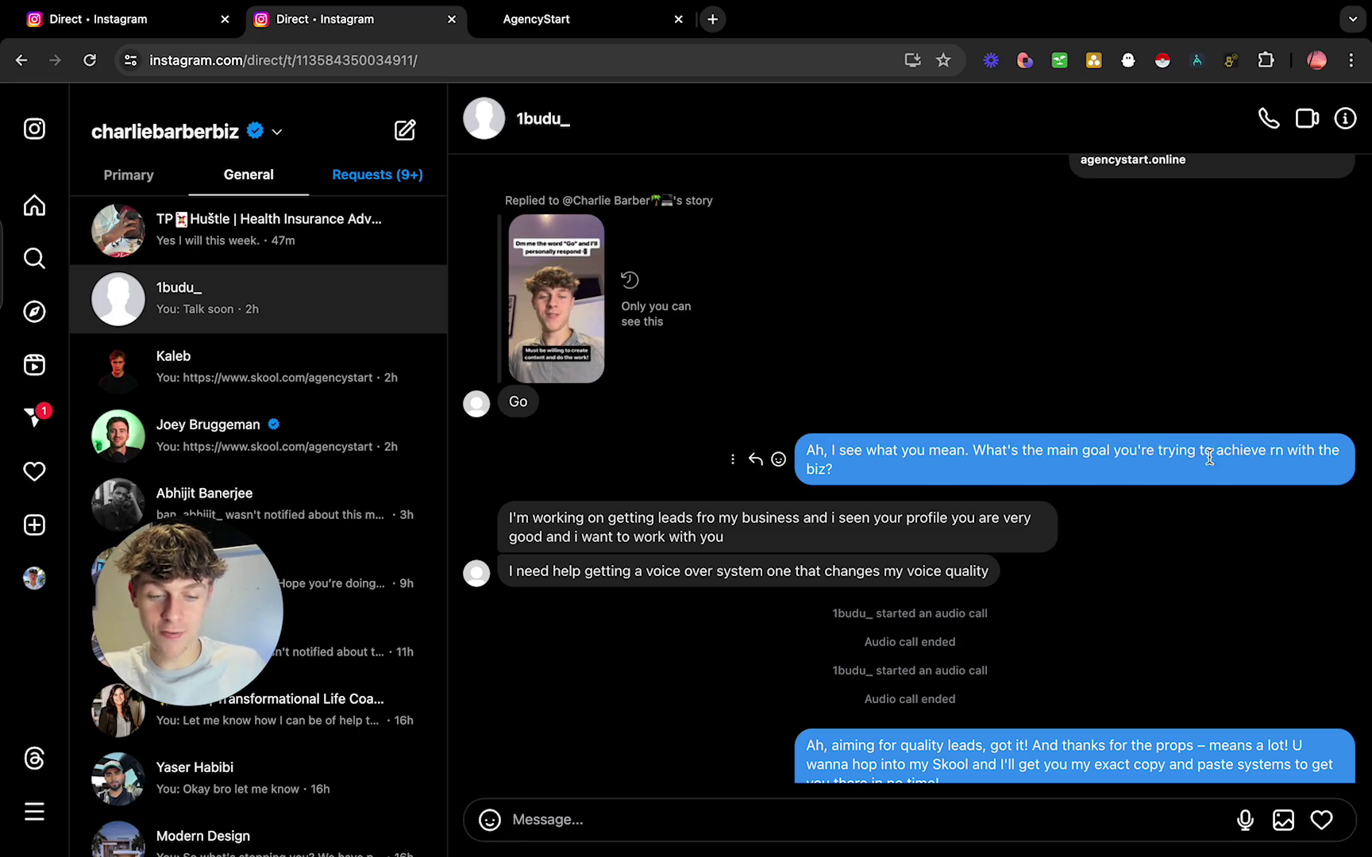
{"action": "scroll", "coordinate": [808, 489], "scroll_direction": "down", "scroll_amount": 3}
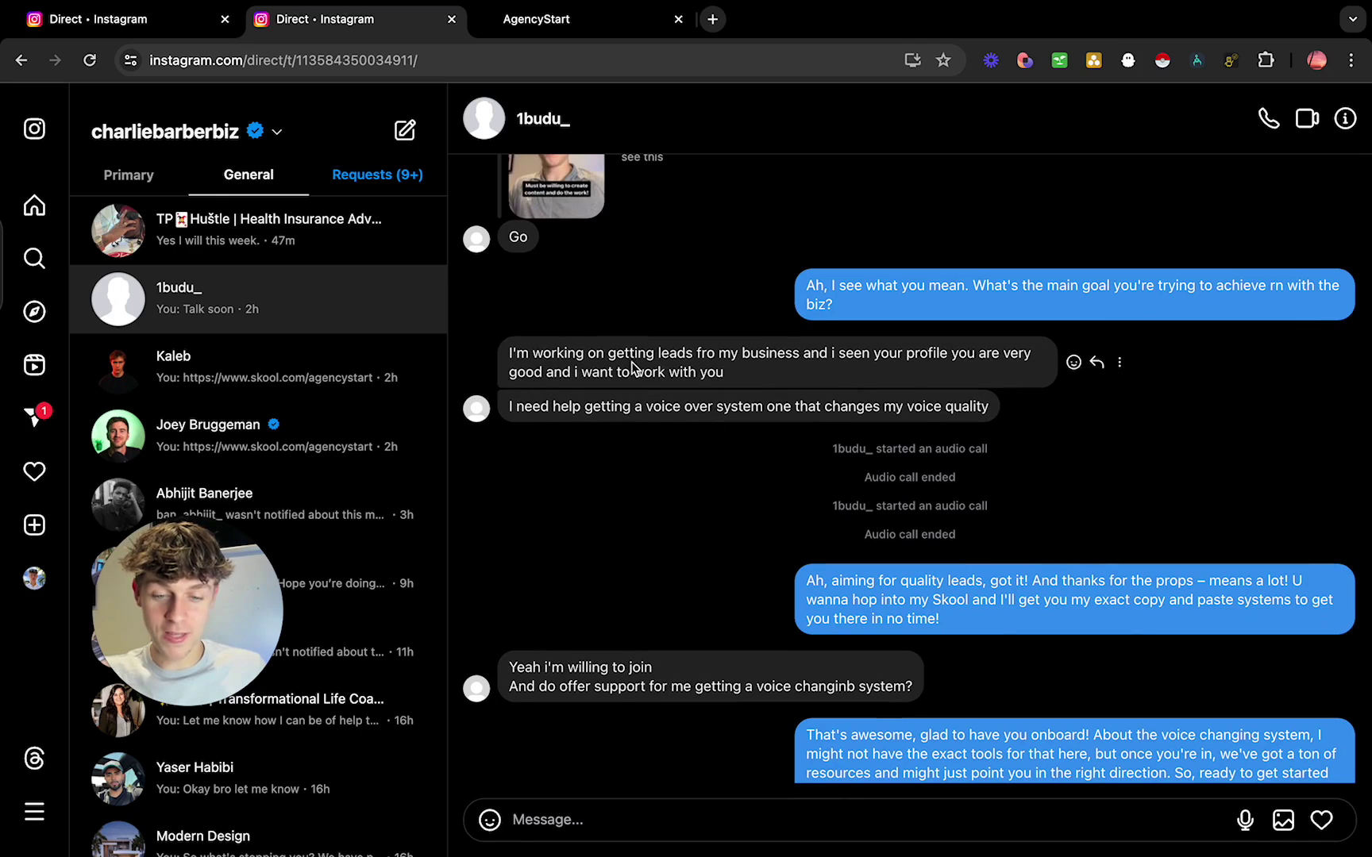
{"action": "scroll", "coordinate": [707, 377], "scroll_direction": "down", "scroll_amount": 2}
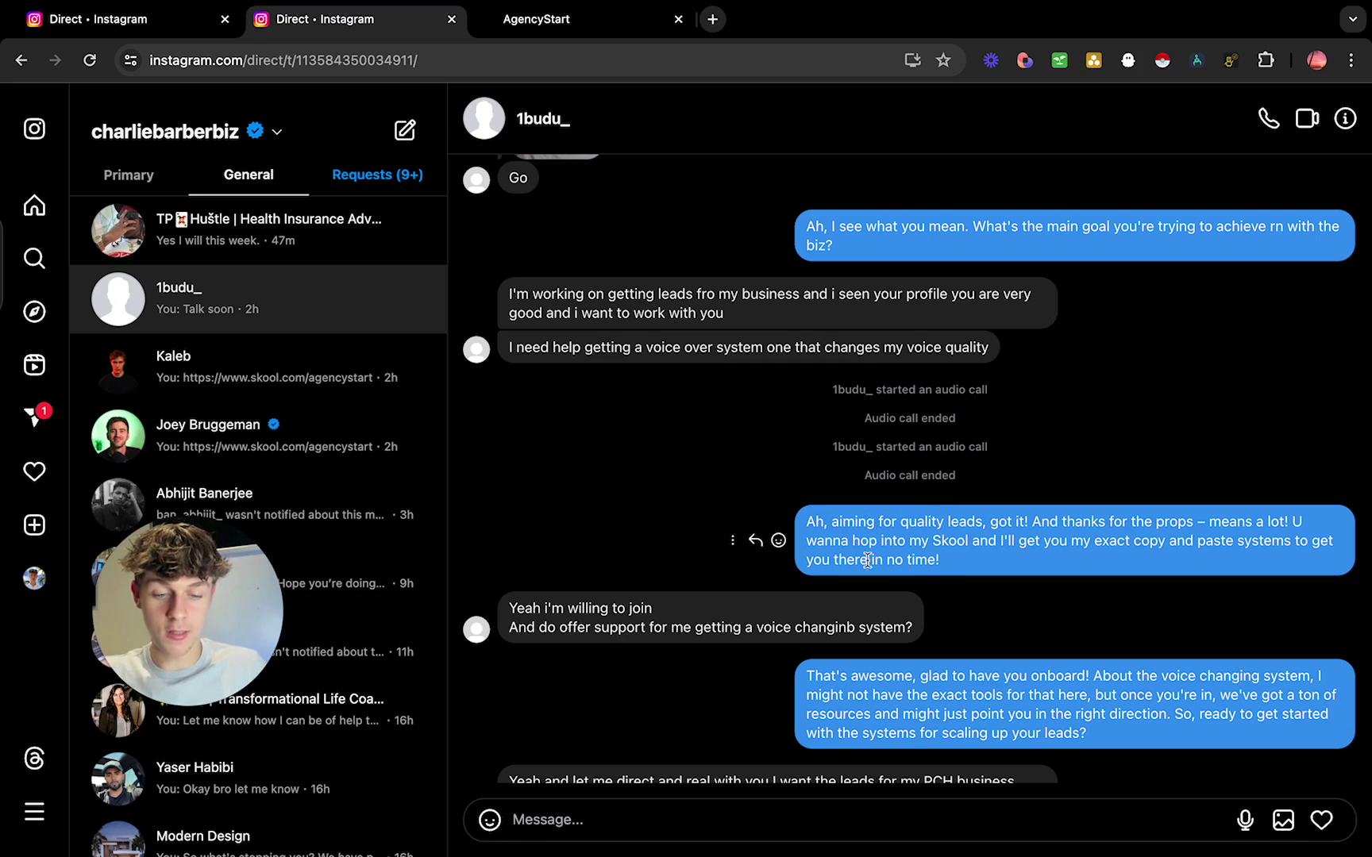
{"action": "scroll", "coordinate": [850, 549], "scroll_direction": "up", "scroll_amount": 1}
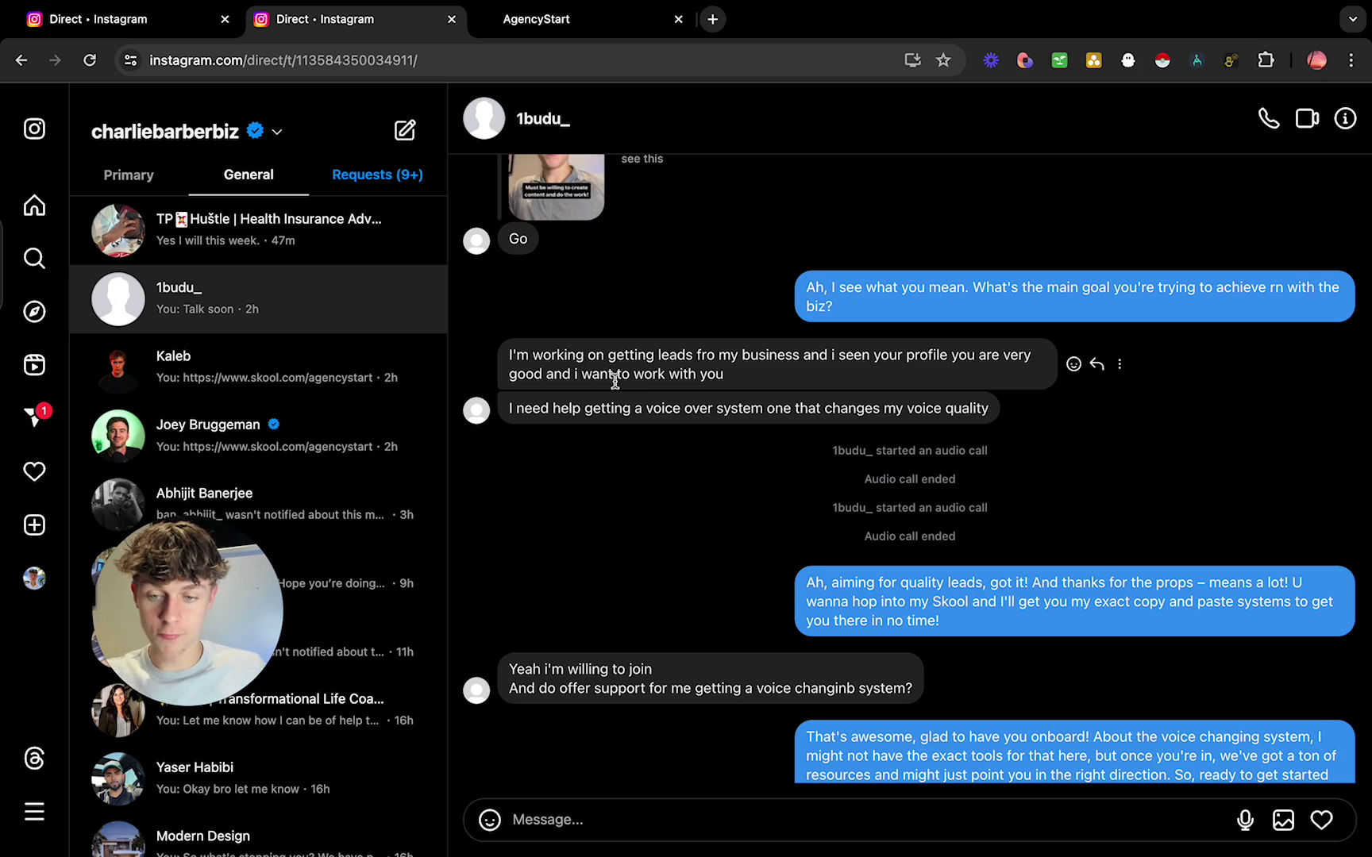
Reread the health insurance advisor's chat from the GROW message to the Skool invitation.
{"action": "left_click", "coordinate": [294, 252]}
{"action": "scroll", "coordinate": [720, 505], "scroll_direction": "up", "scroll_amount": 10}
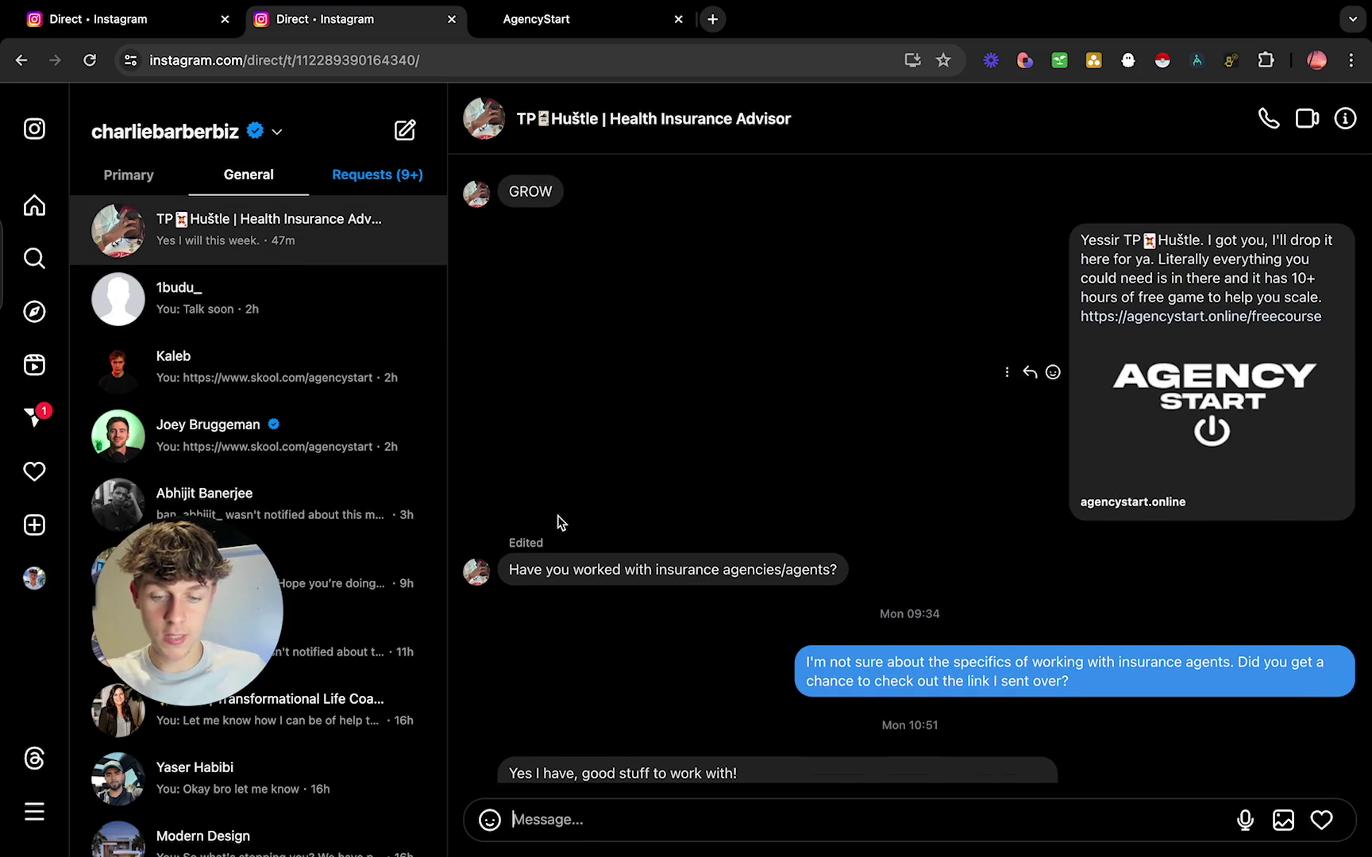
{"action": "scroll", "coordinate": [558, 521], "scroll_direction": "down", "scroll_amount": 3}
{"action": "scroll", "coordinate": [558, 521], "scroll_direction": "down", "scroll_amount": 2}
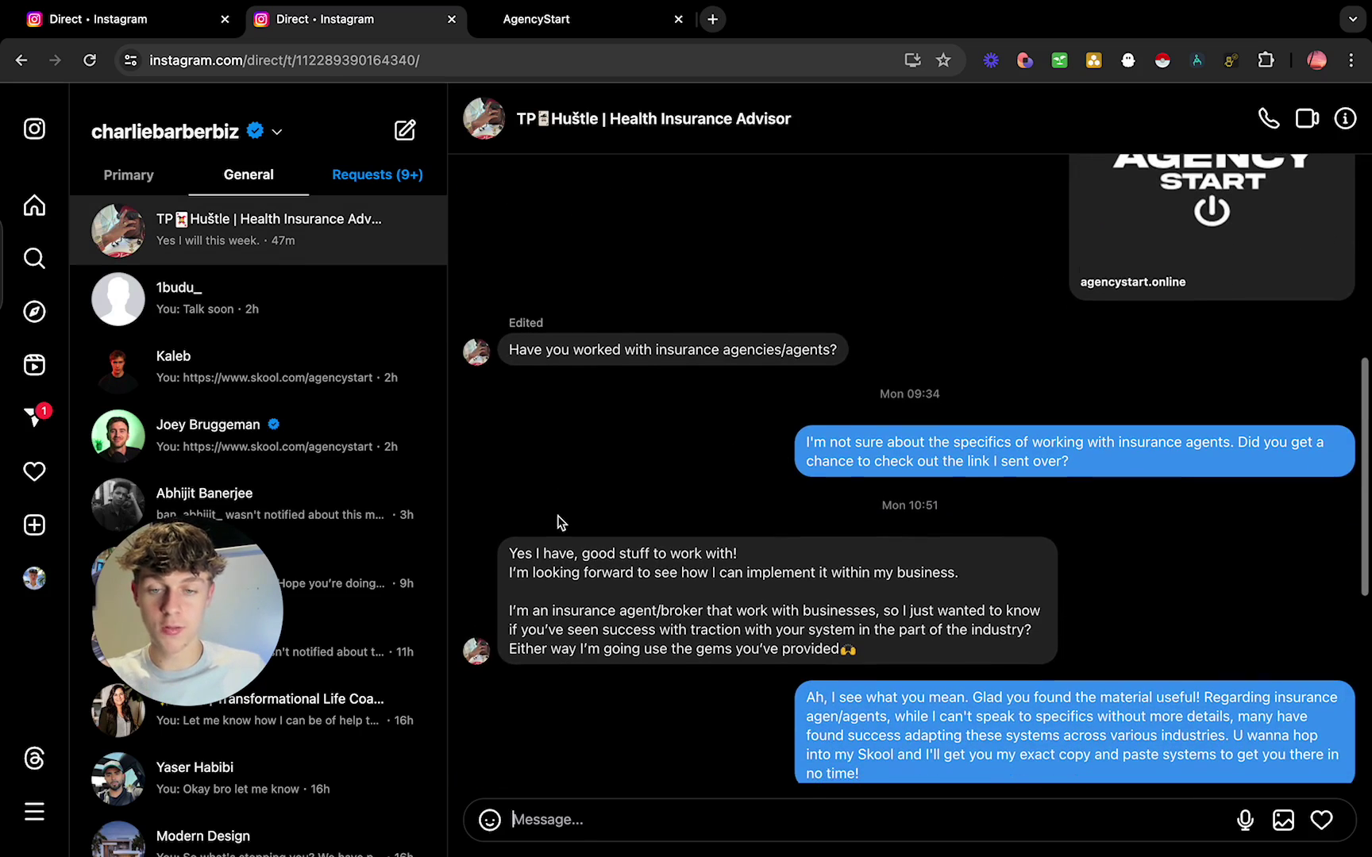
Switch to the GoHighLevel workflow and inspect the Instagram Lead trigger's reply channel and contains-phrase filters.
{"action": "left_click", "coordinate": [520, 18]}
{"action": "scroll", "coordinate": [617, 276], "scroll_direction": "up", "scroll_amount": 5}
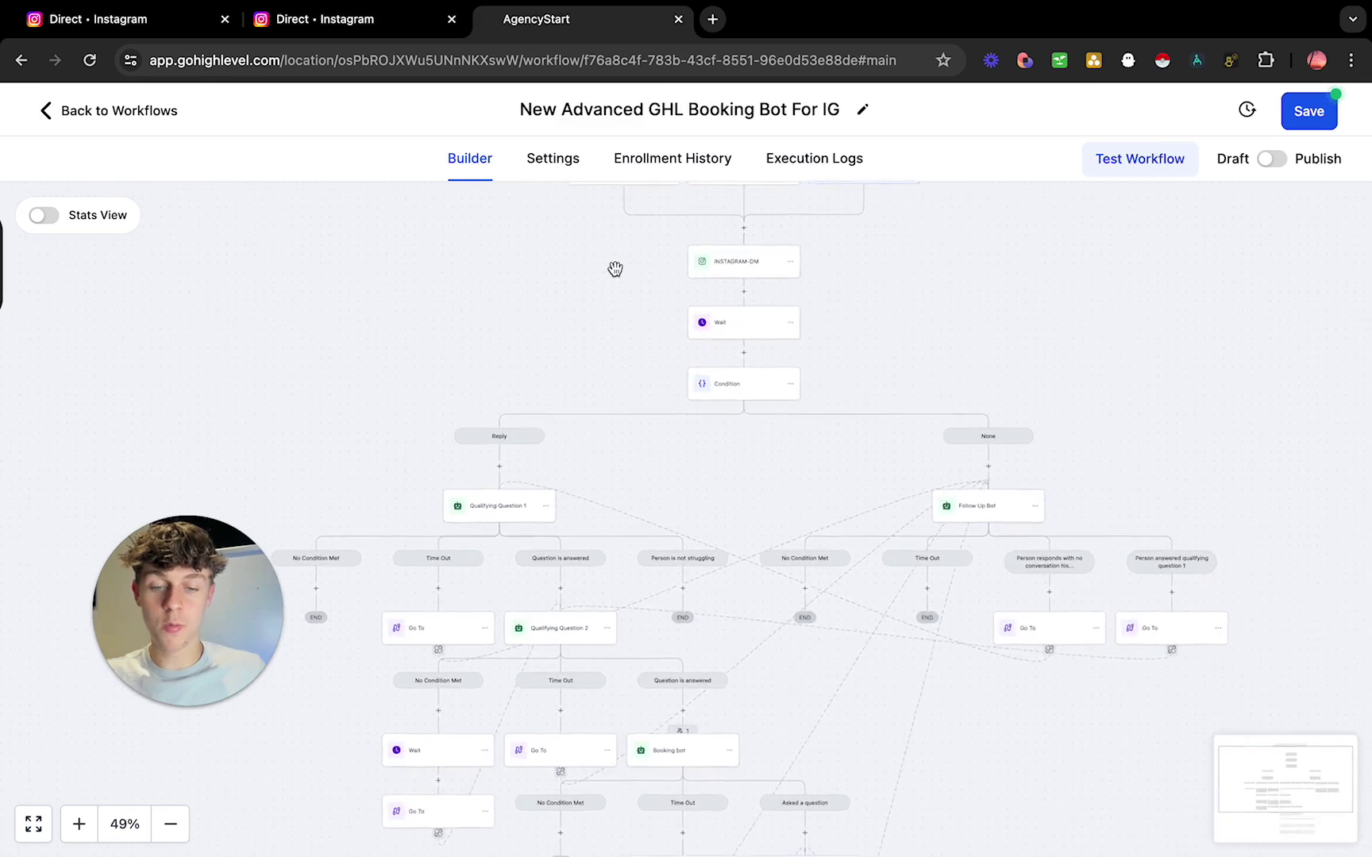
{"action": "scroll", "coordinate": [616, 275], "scroll_direction": "up", "scroll_amount": 3}
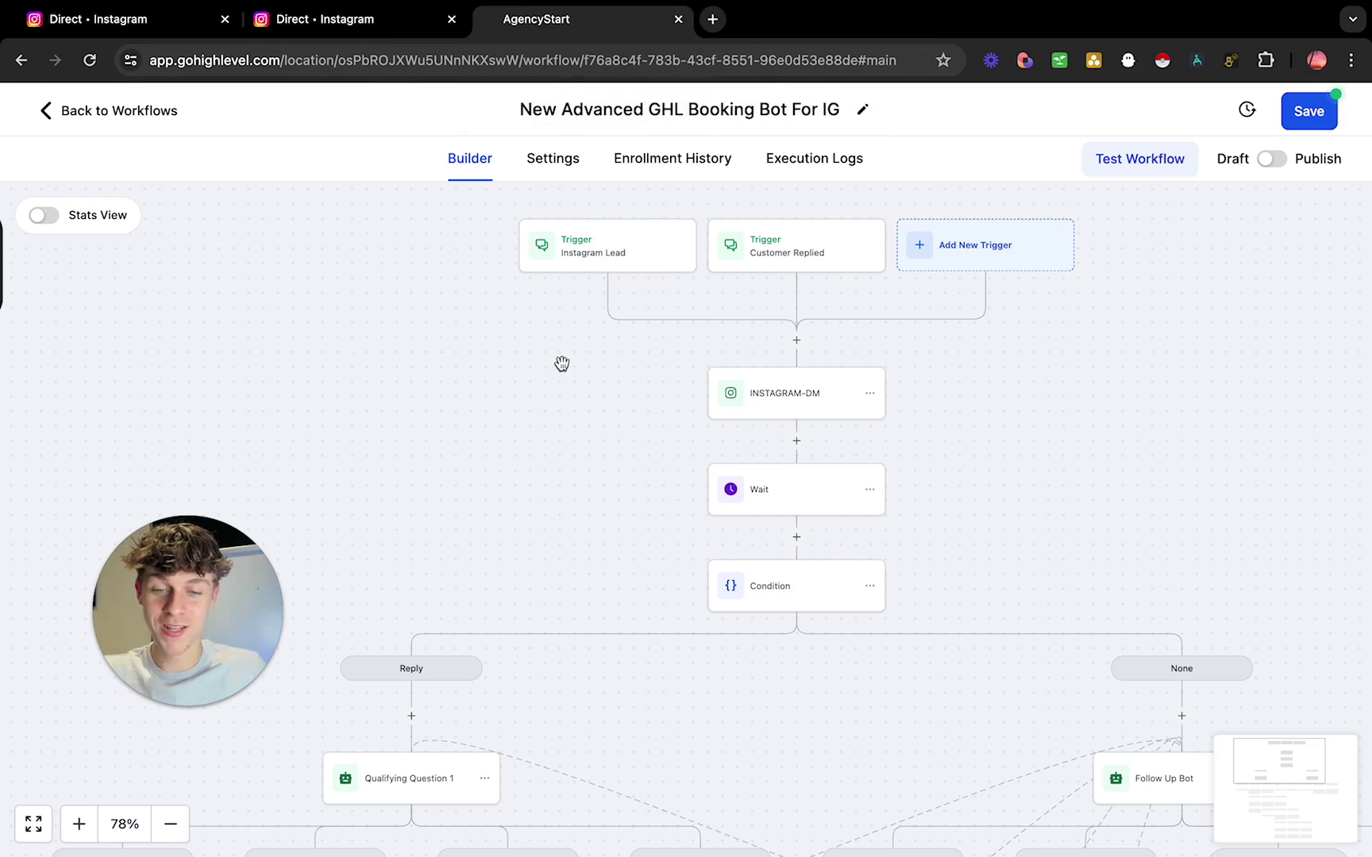
{"action": "scroll", "coordinate": [546, 401], "scroll_direction": "right", "scroll_amount": 3}
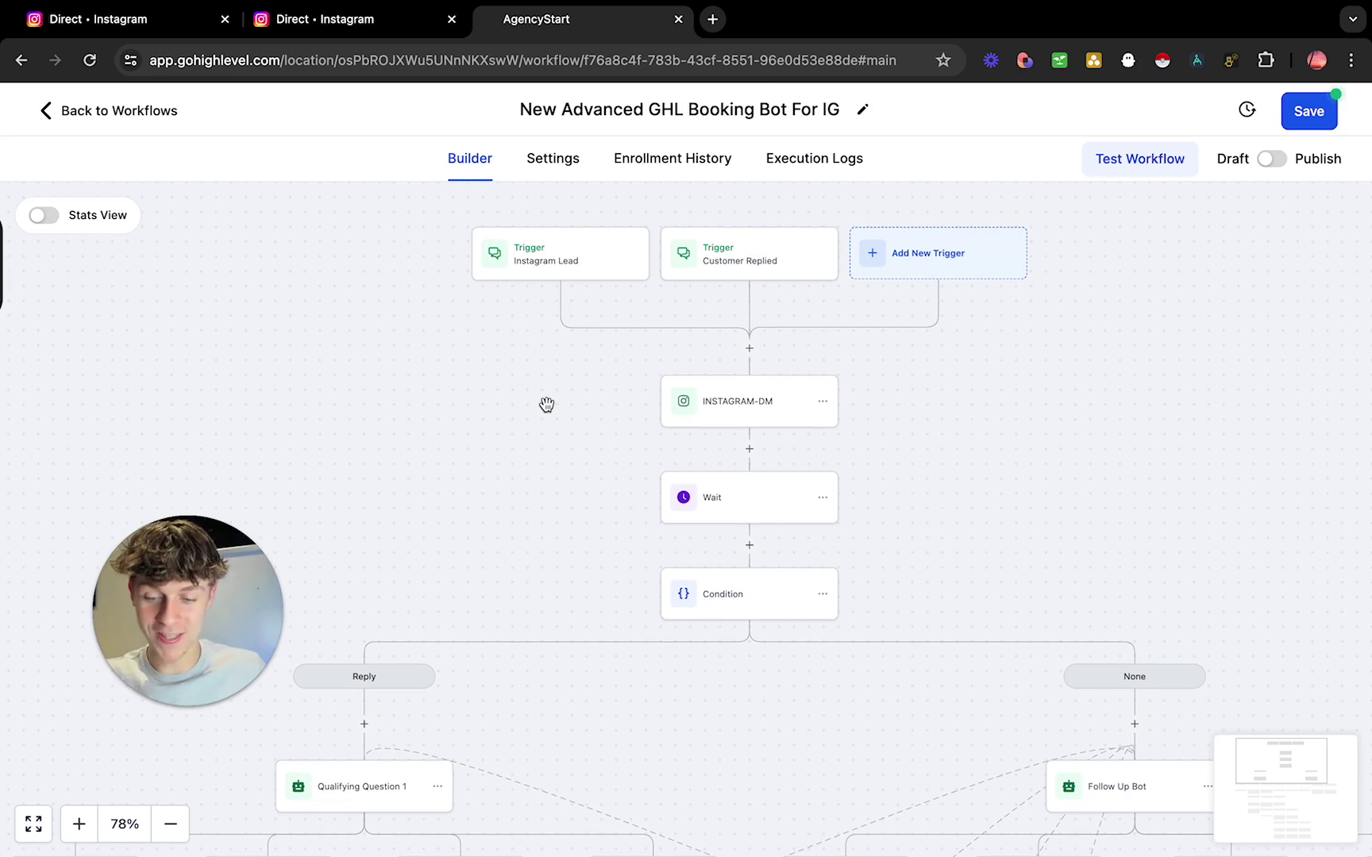
{"action": "left_click", "coordinate": [559, 266]}
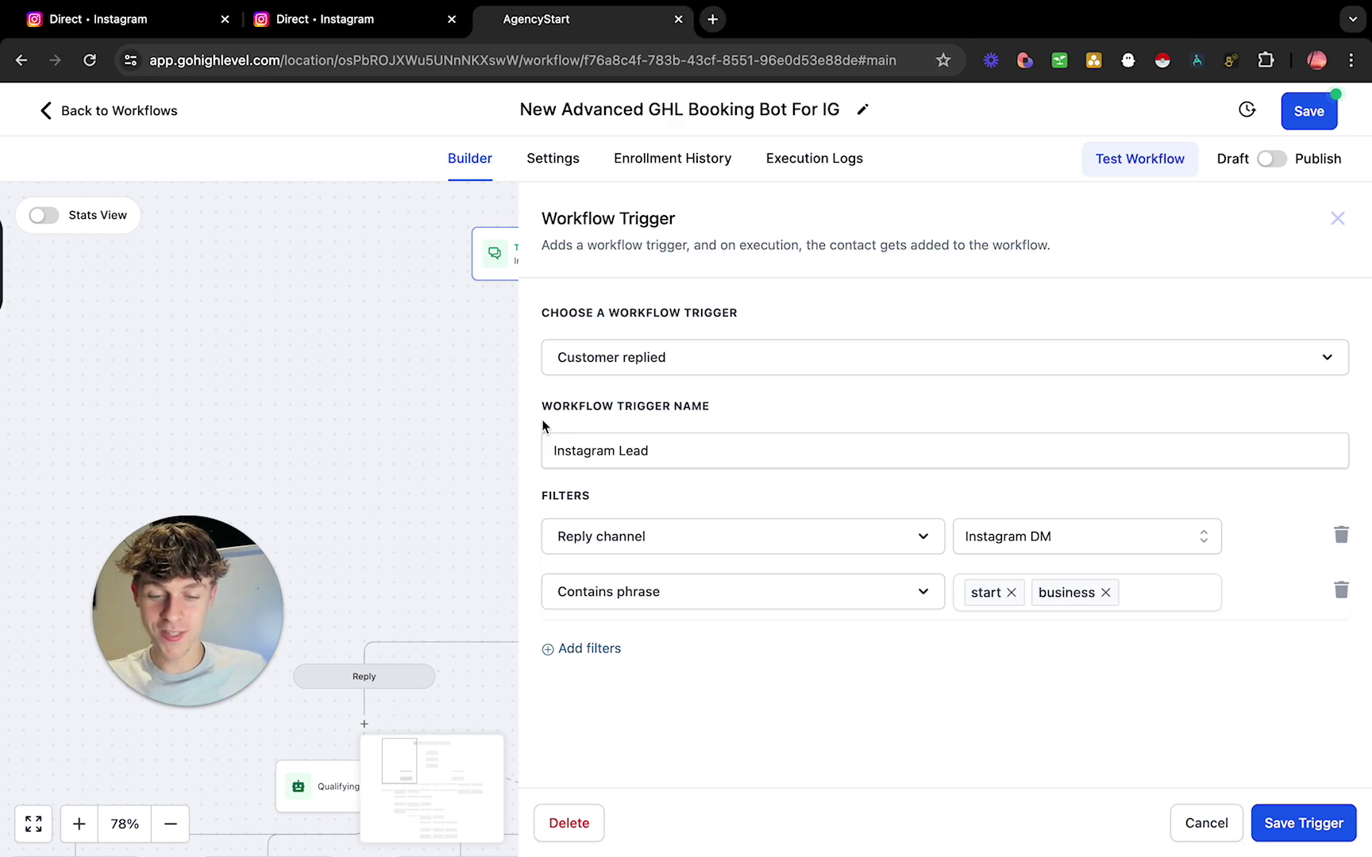
{"action": "left_click", "coordinate": [1054, 596]}
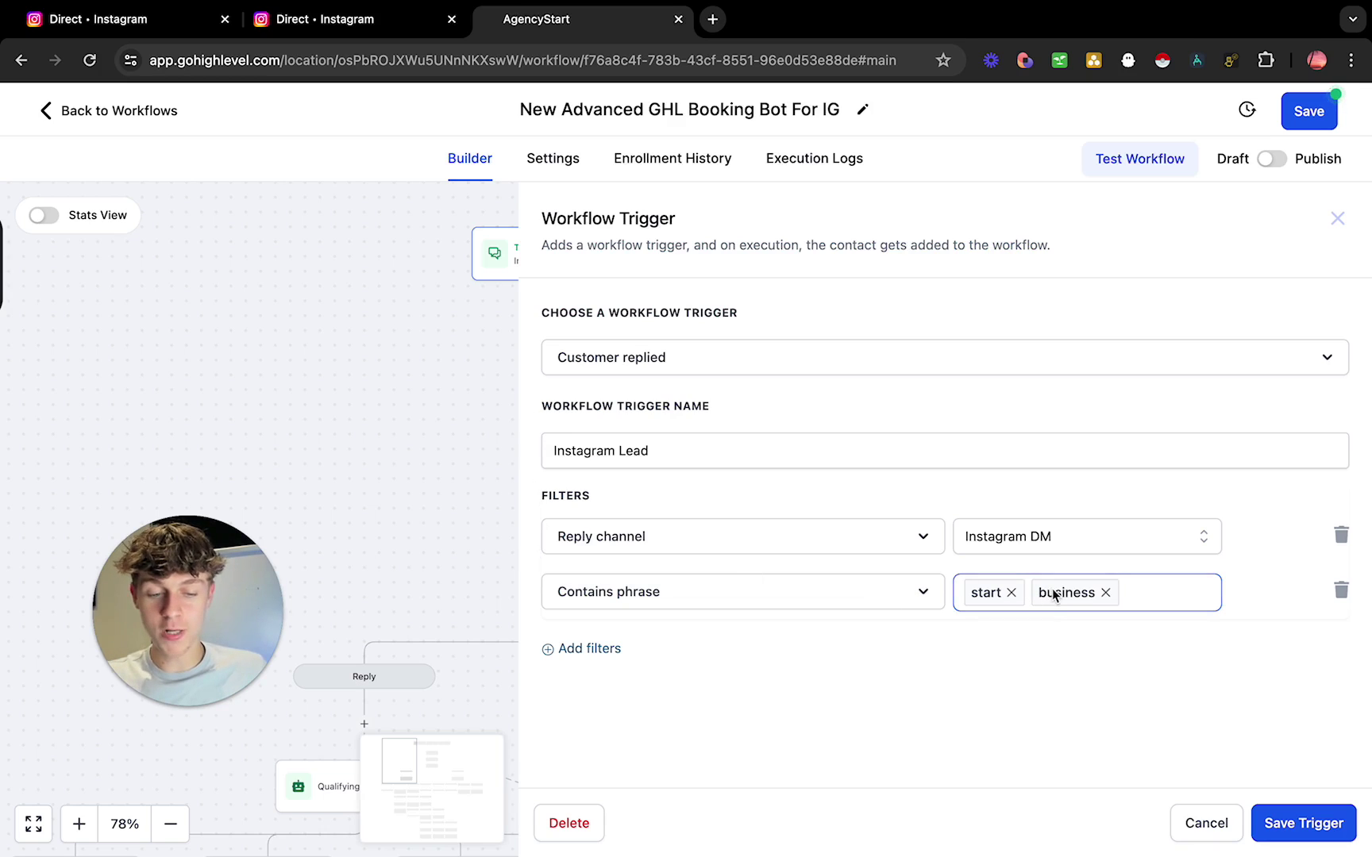
{"action": "left_click", "coordinate": [1032, 627]}
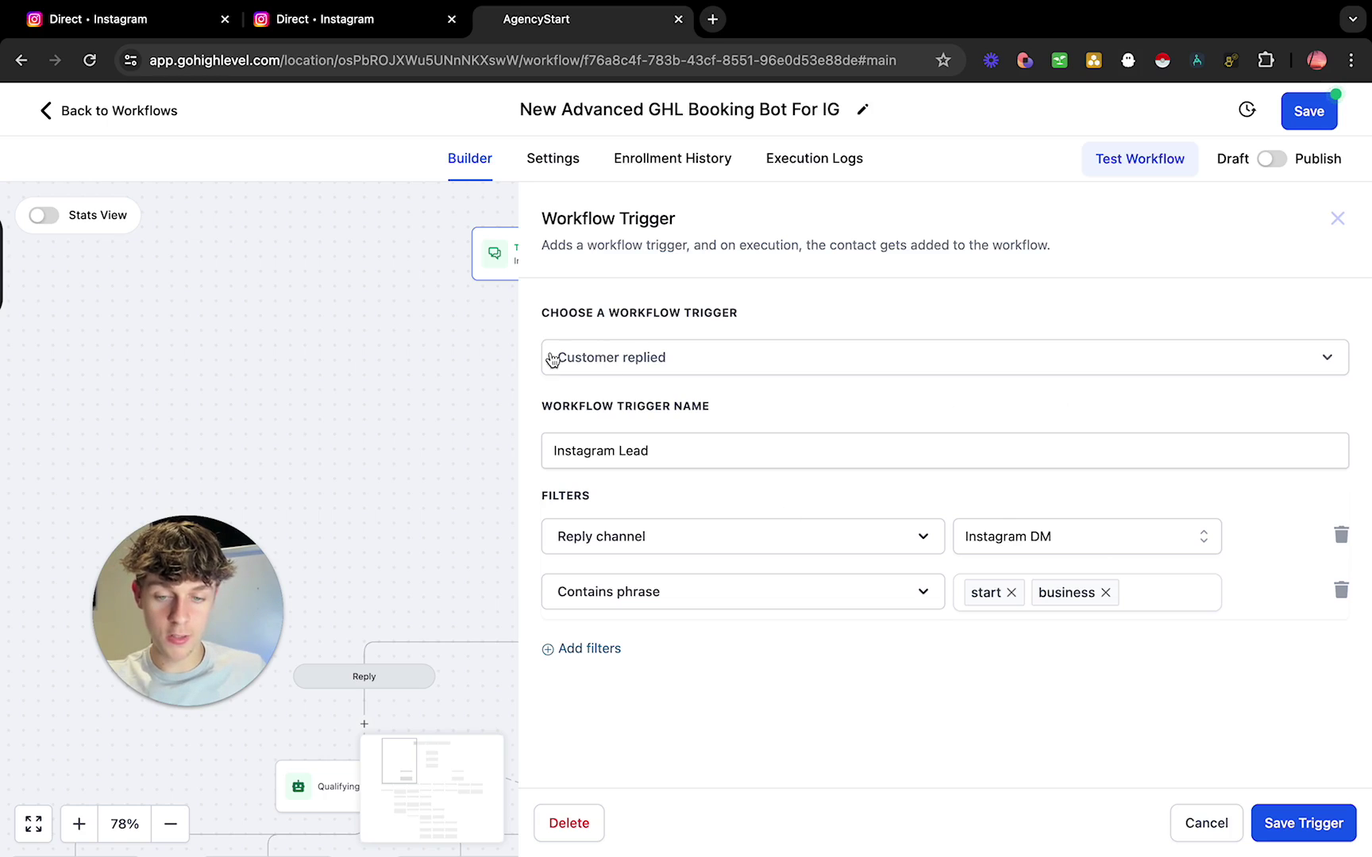
Inspect the Customer Replied trigger's filters and the options available for an additional filter.
{"action": "left_click", "coordinate": [293, 362]}
{"action": "left_click", "coordinate": [728, 262]}
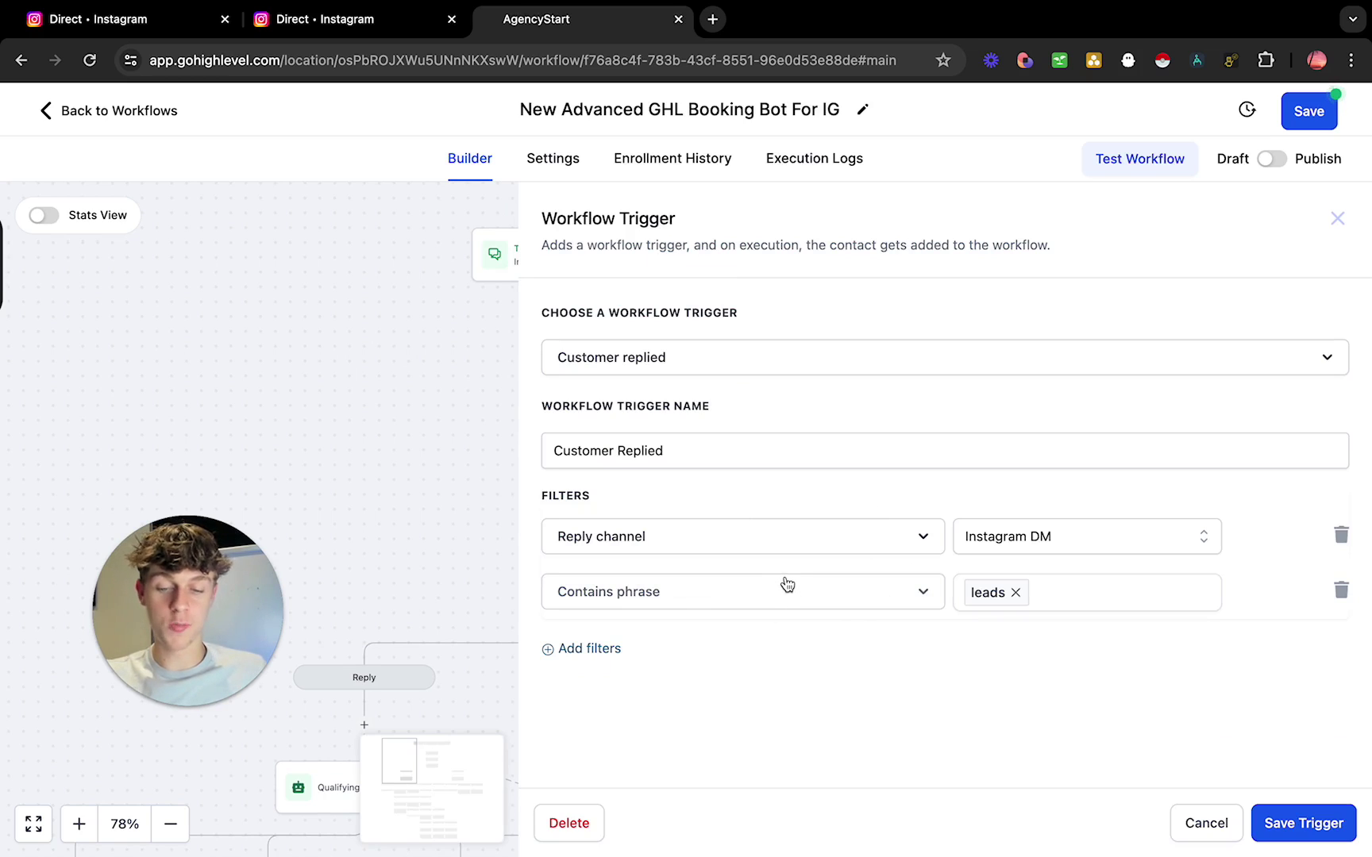
{"action": "left_click", "coordinate": [595, 649]}
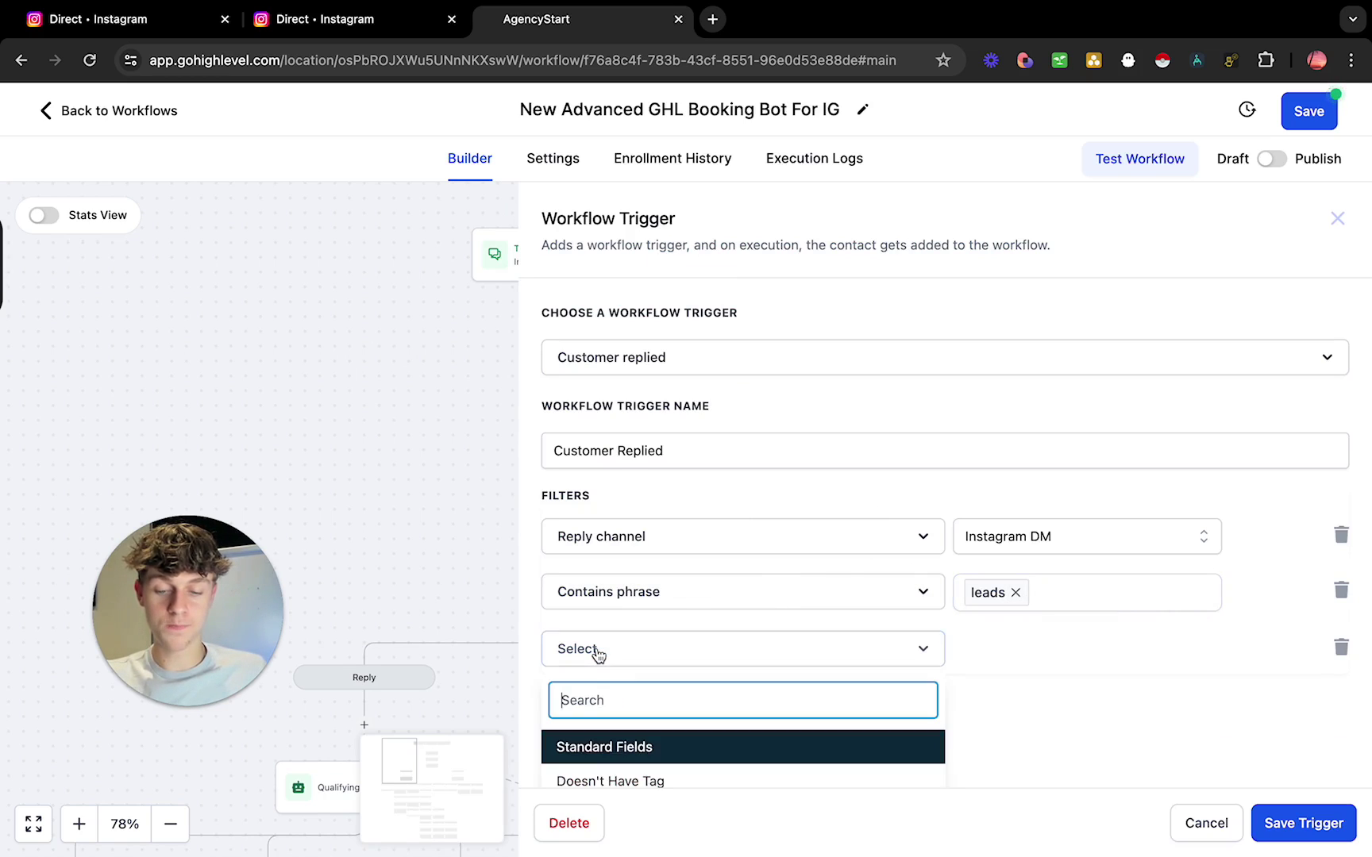
{"action": "left_click", "coordinate": [597, 651]}
{"action": "scroll", "coordinate": [639, 701], "scroll_direction": "down", "scroll_amount": 3}
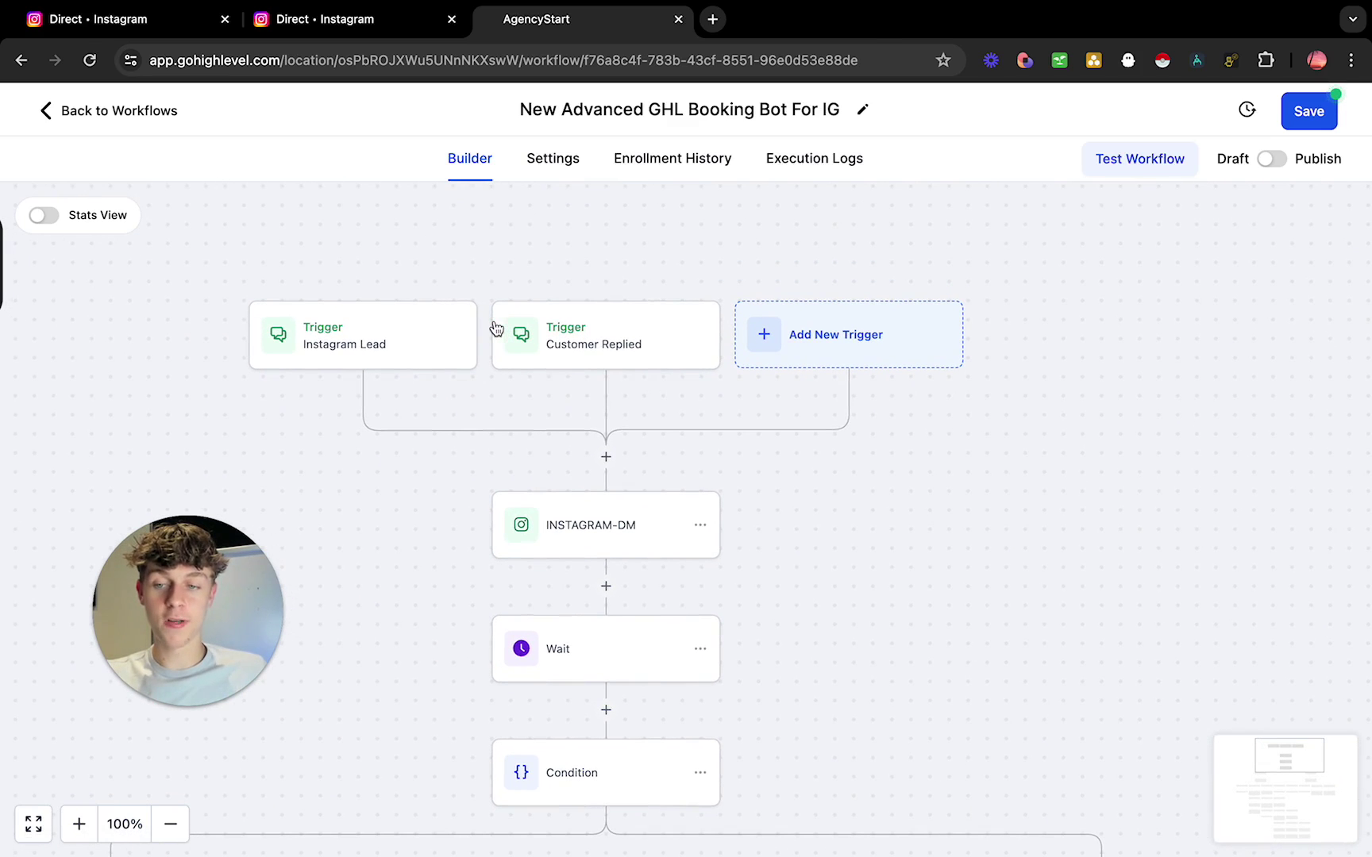
Switch to Instagram and check the DM keyword in the account's own profile bio.
{"action": "left_click", "coordinate": [149, 24]}
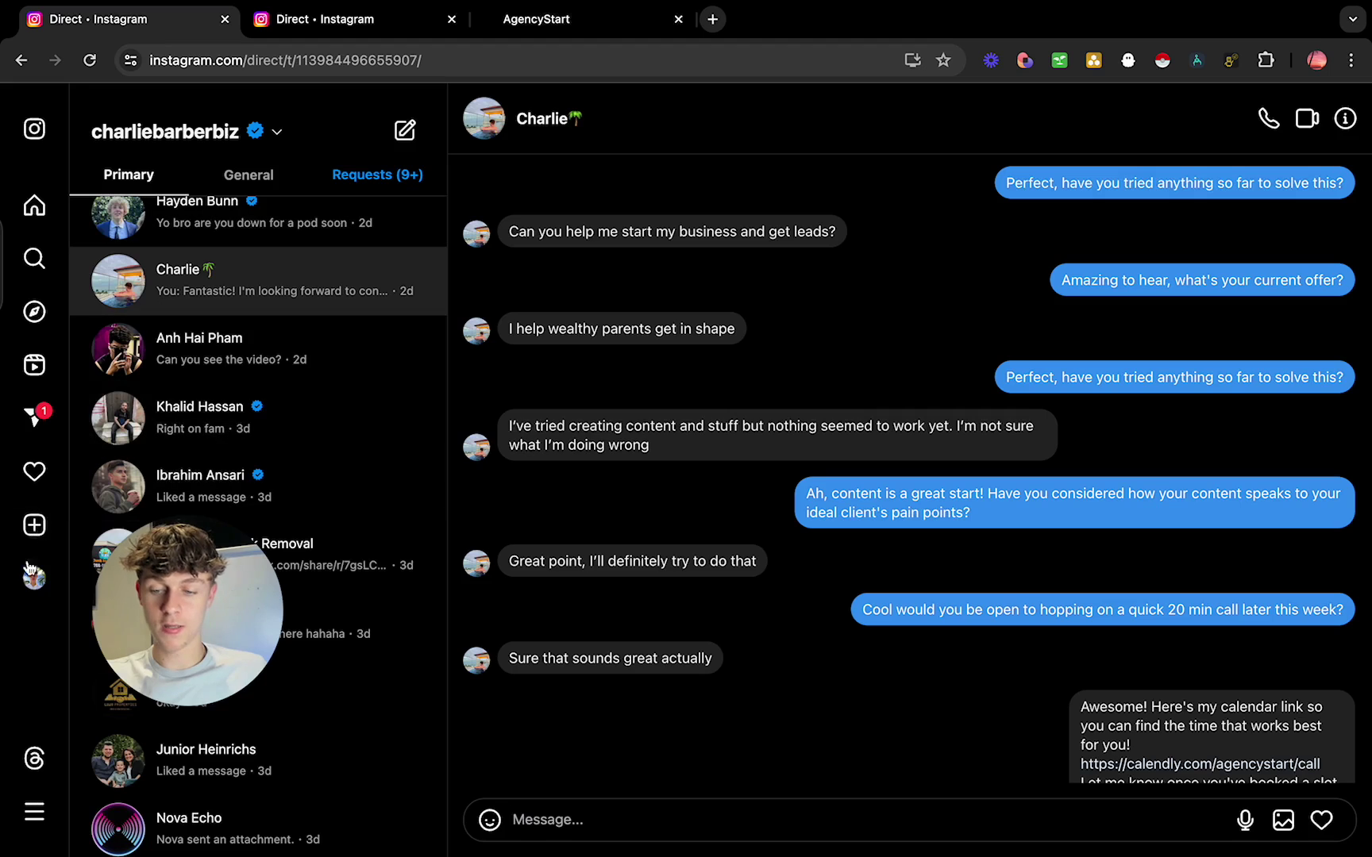
{"action": "left_click", "coordinate": [22, 586]}
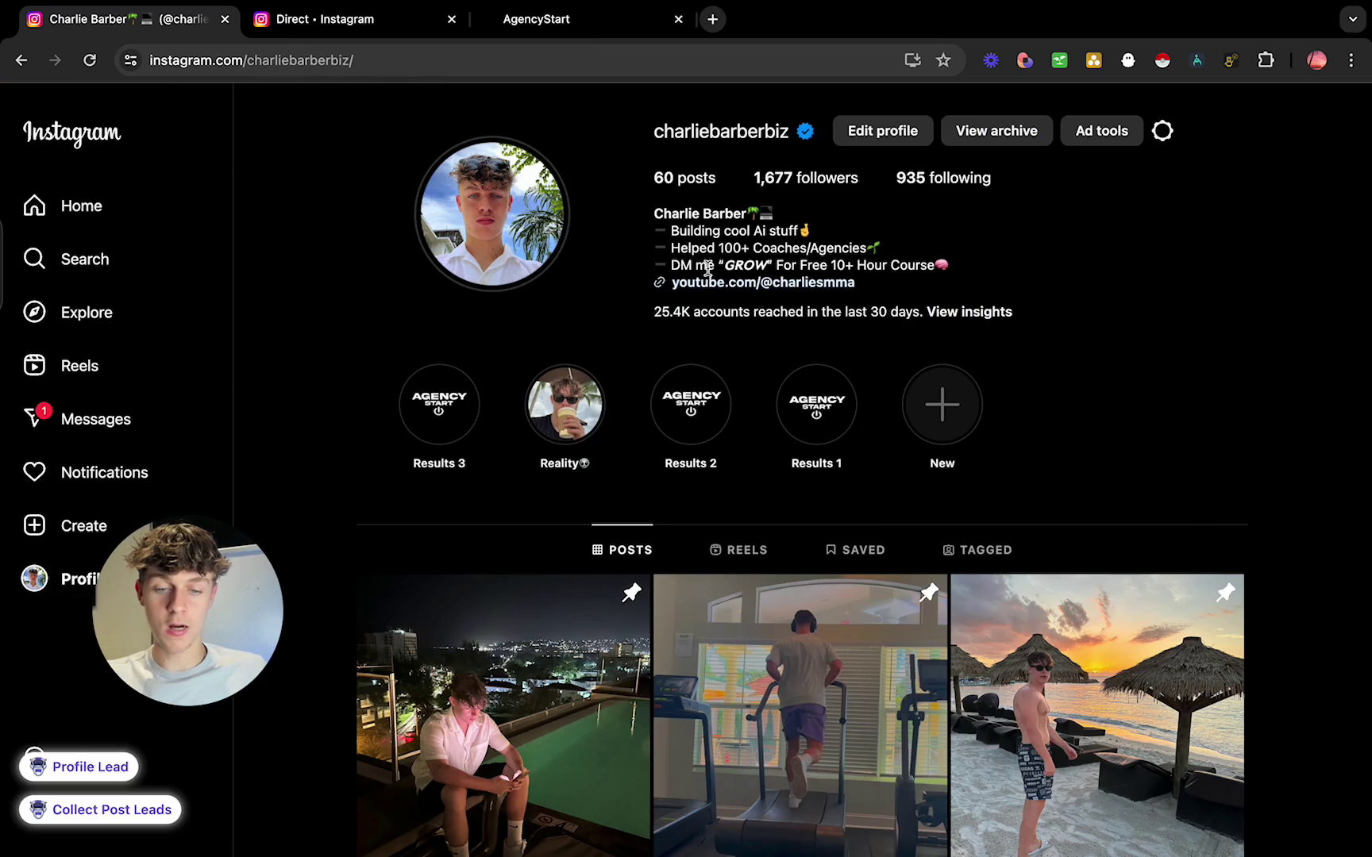
In the GoHighLevel workflow, try an Exact match phrase filter with "grow" on the Instagram Lead trigger, and discard it.
{"action": "left_click", "coordinate": [570, 28]}
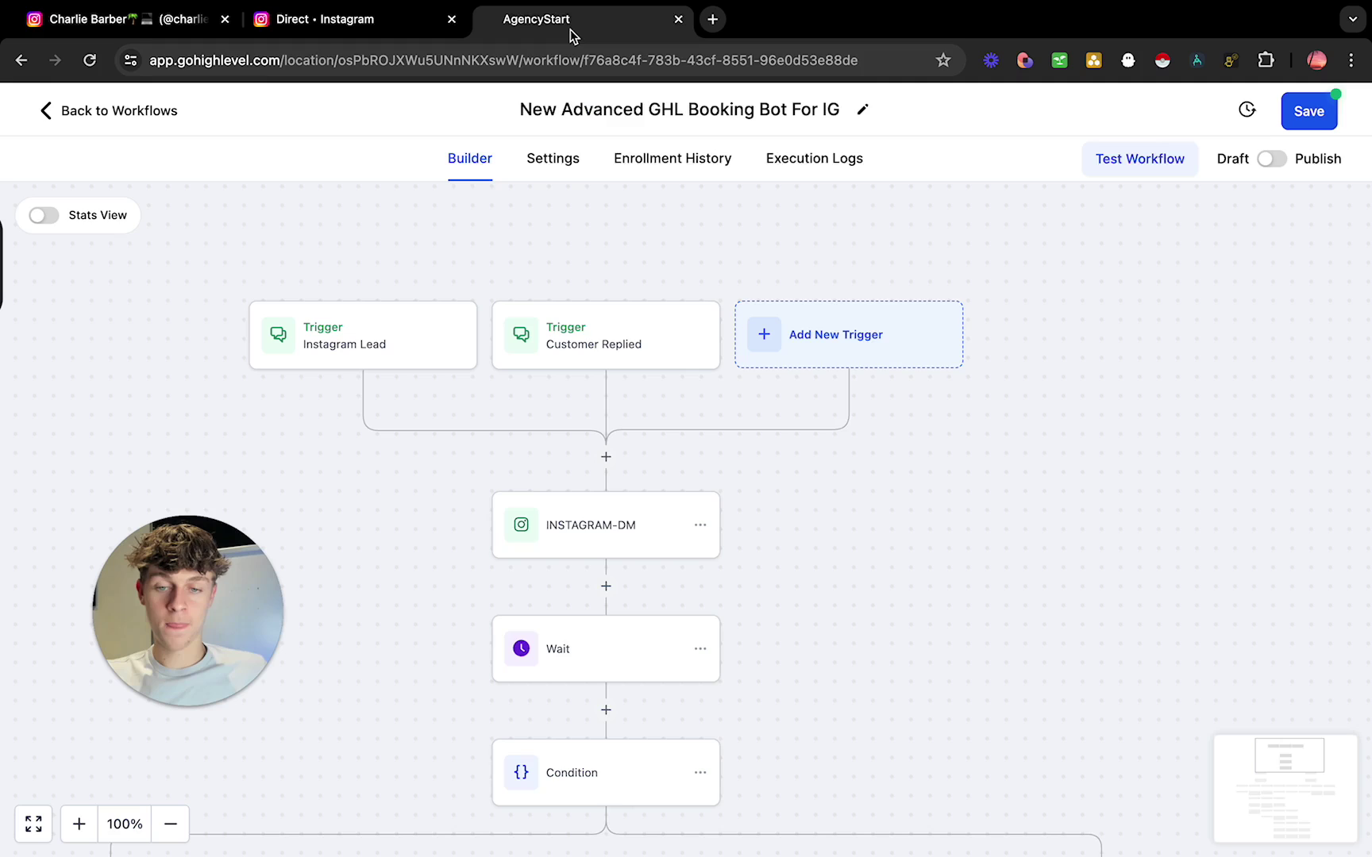
{"action": "left_click", "coordinate": [376, 340]}
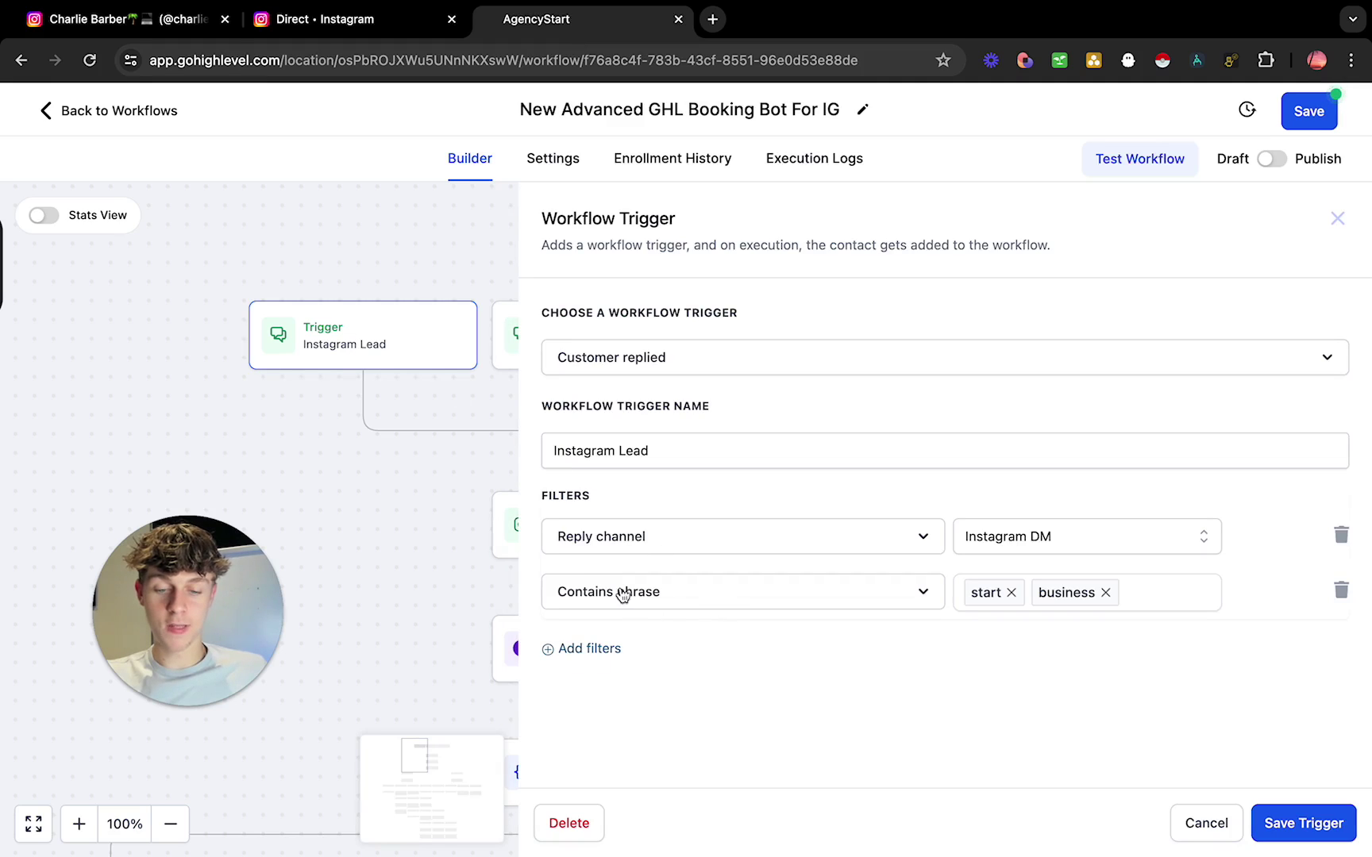
{"action": "left_click", "coordinate": [597, 649]}
{"action": "left_click", "coordinate": [619, 651]}
{"action": "scroll", "coordinate": [643, 740], "scroll_direction": "down", "scroll_amount": 5}
{"action": "scroll", "coordinate": [646, 743], "scroll_direction": "up", "scroll_amount": 1}
{"action": "left_click", "coordinate": [644, 750]}
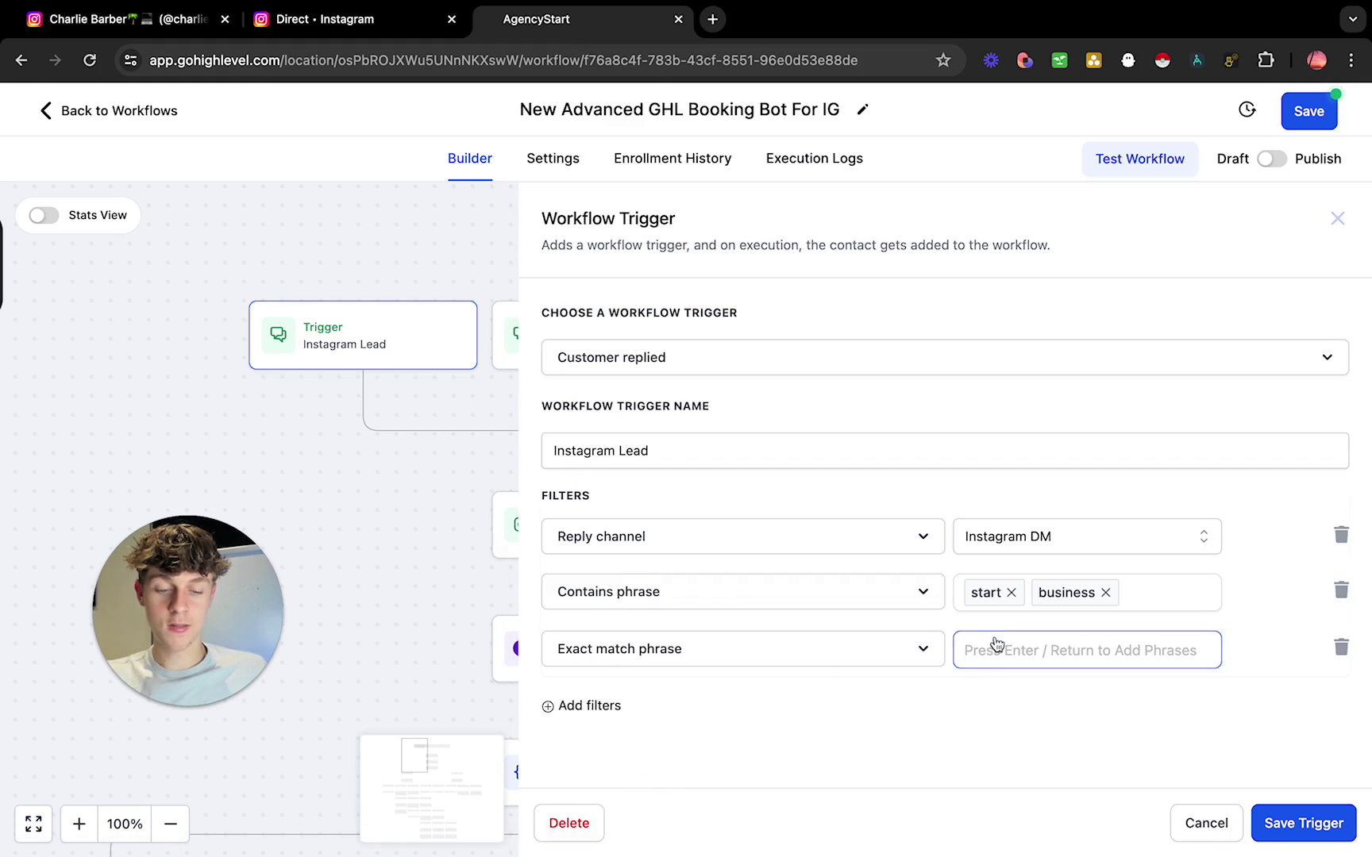
{"action": "type", "text": "grow"}
{"action": "key", "text": "Return"}
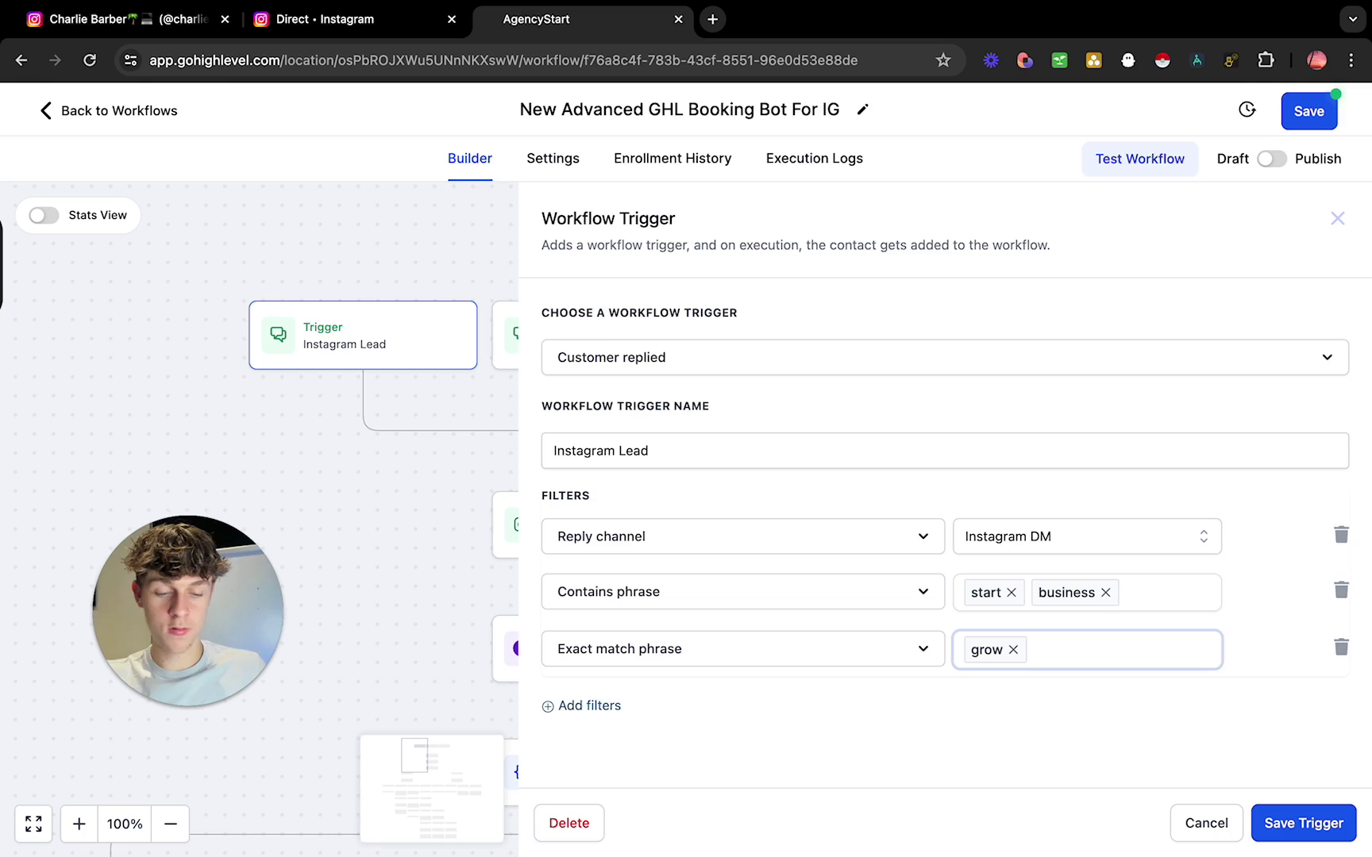
{"action": "left_click", "coordinate": [1012, 651]}
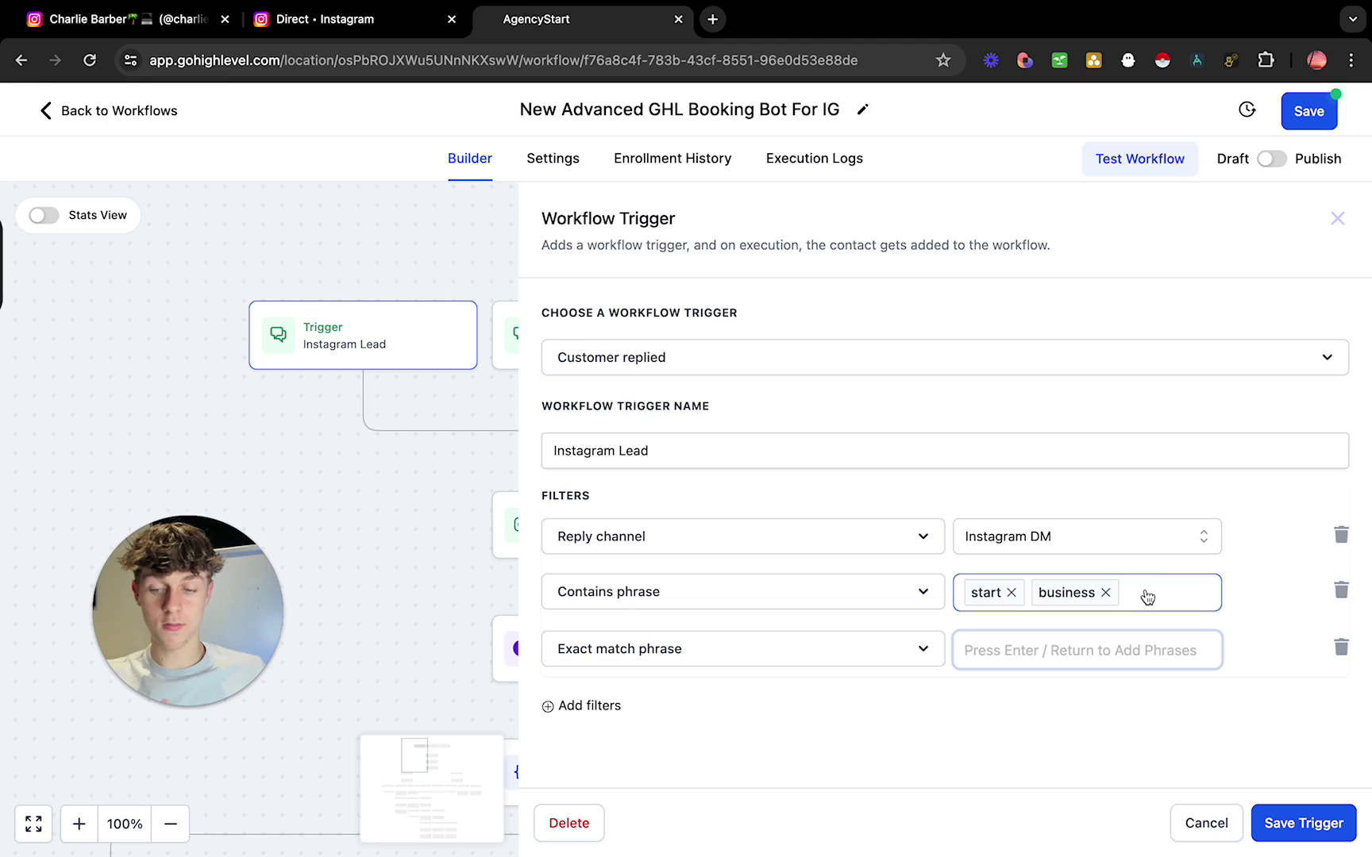
{"action": "left_click", "coordinate": [373, 478]}
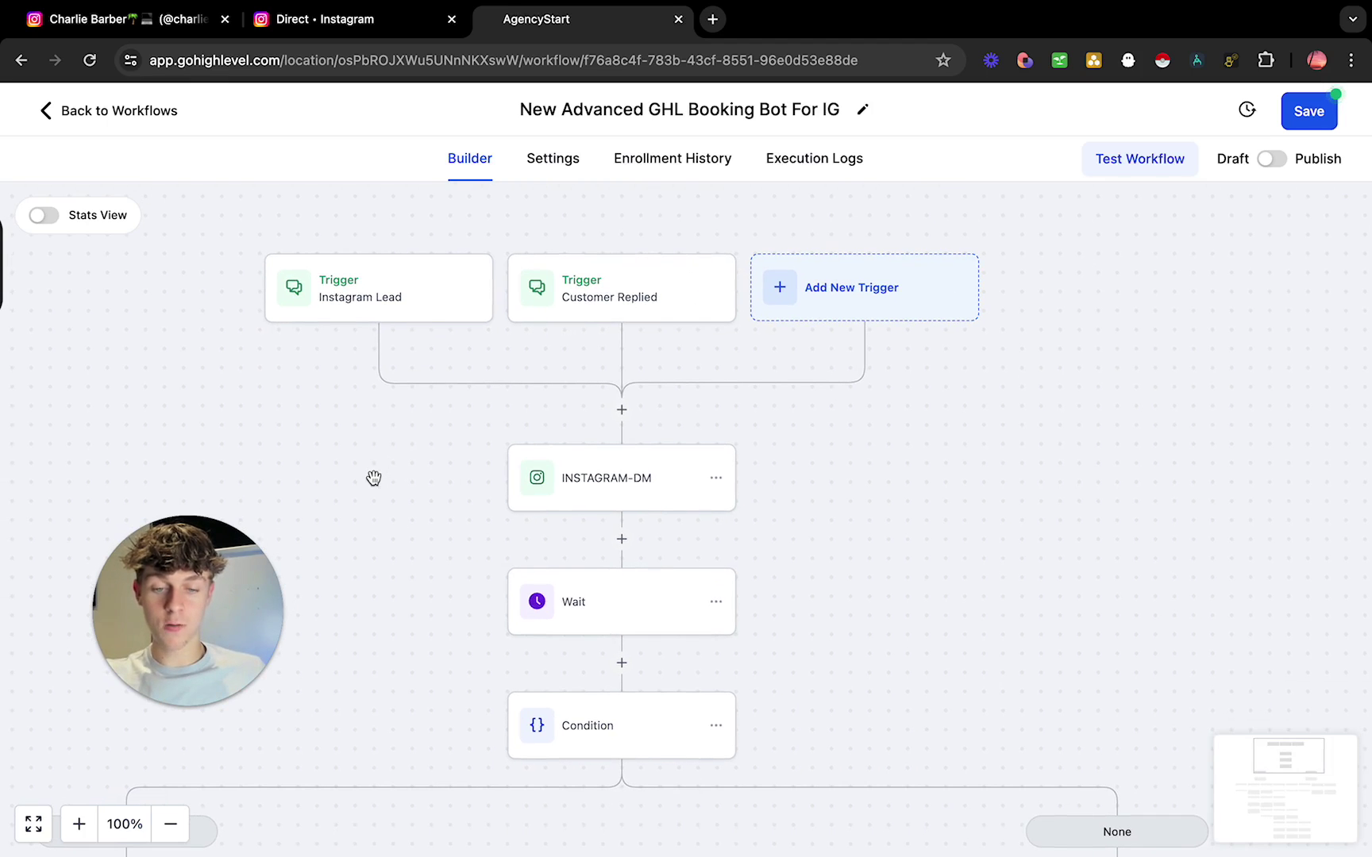
Search the actions for "mess" and try a Messenger action before the Instagram DM step, discarding it.
{"action": "left_click", "coordinate": [623, 410]}
{"action": "type", "text": "fac"}
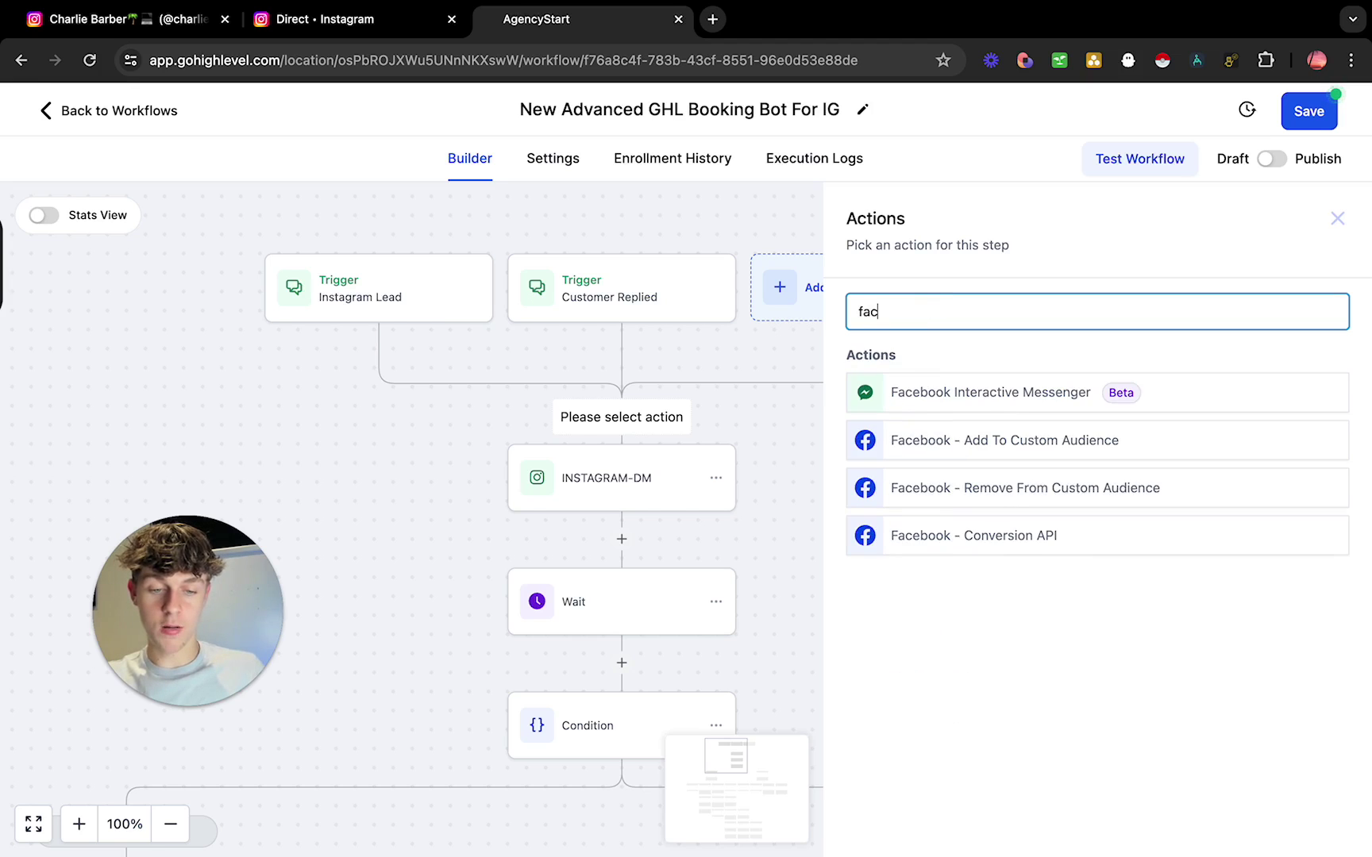
{"action": "key", "text": "BackSpace"}
{"action": "key", "text": "BackSpace"}
{"action": "type", "text": "inal"}
{"action": "key", "text": "BackSpace"}
{"action": "key", "text": "BackSpace"}
{"action": "key", "text": "BackSpace"}
{"action": "key", "text": "BackSpace"}
{"action": "key", "text": "BackSpace"}
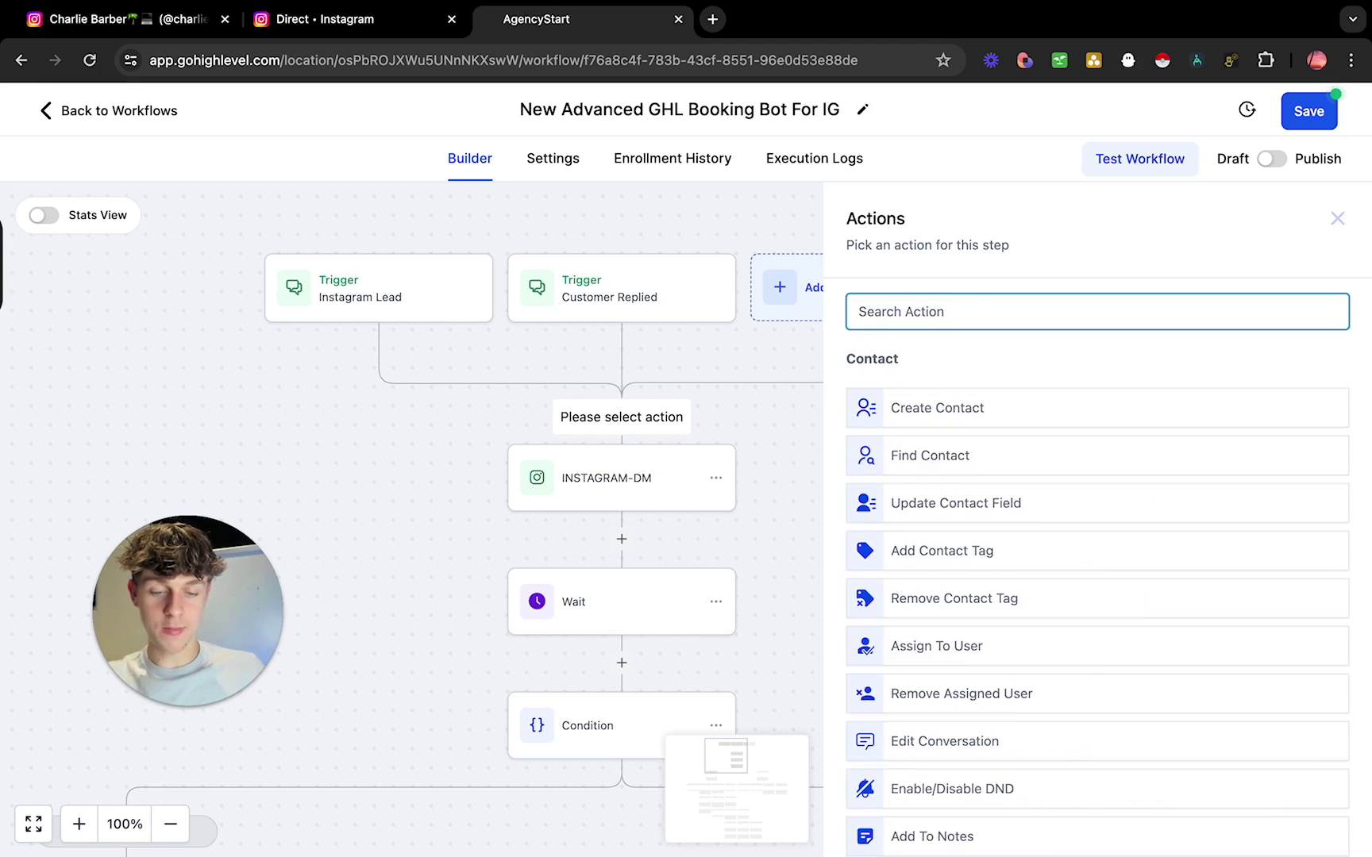
{"action": "type", "text": "mess"}
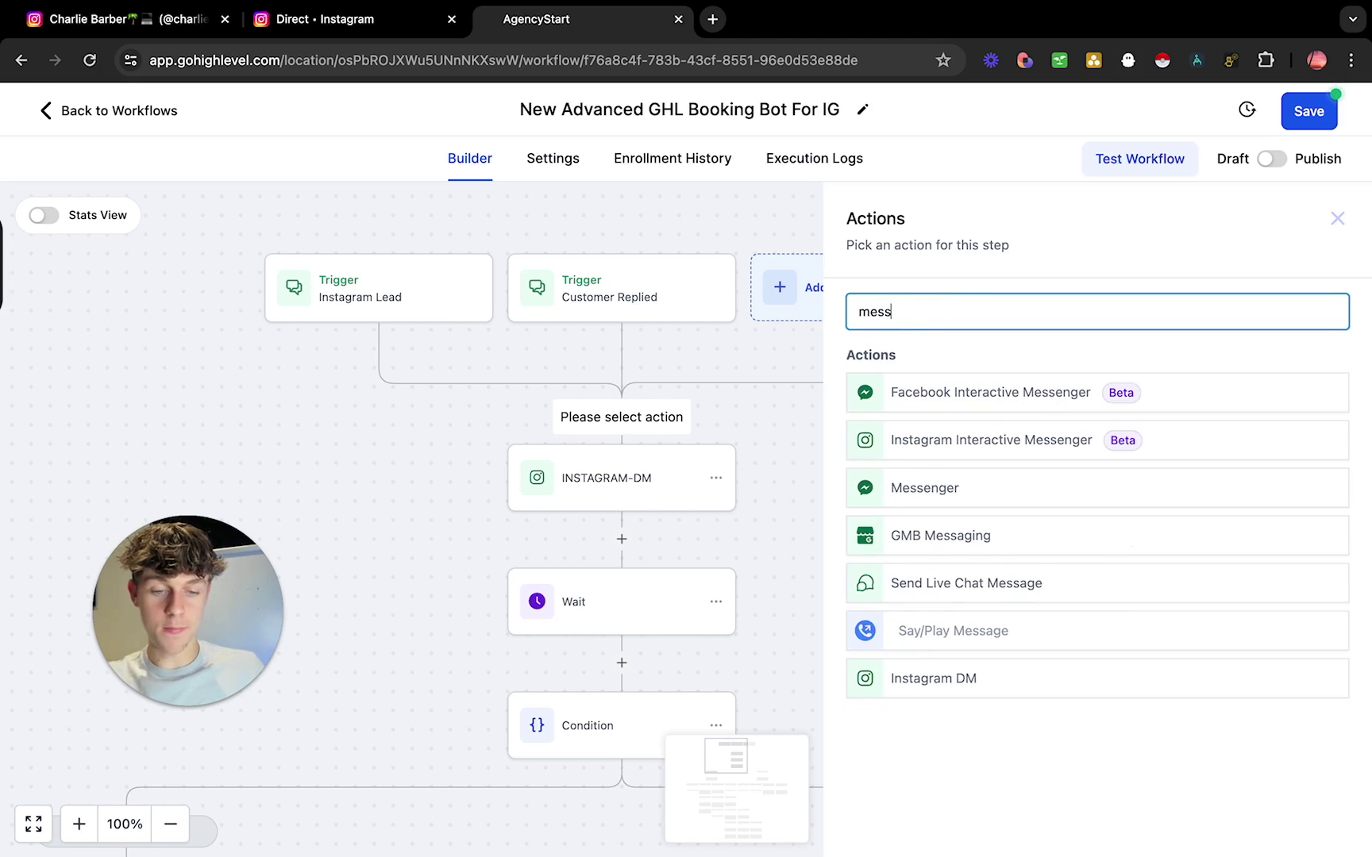
{"action": "left_click", "coordinate": [927, 496]}
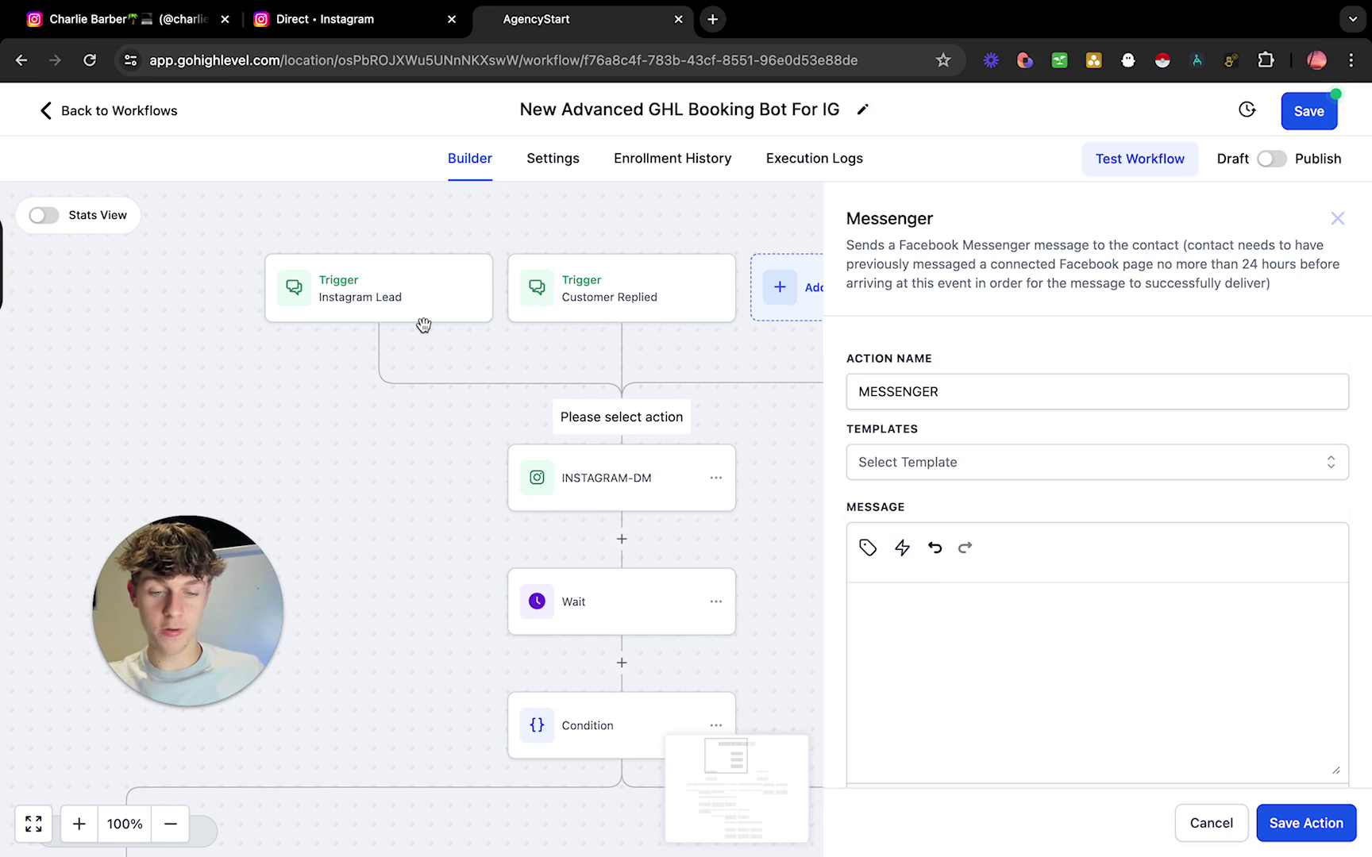
{"action": "left_click", "coordinate": [490, 407]}
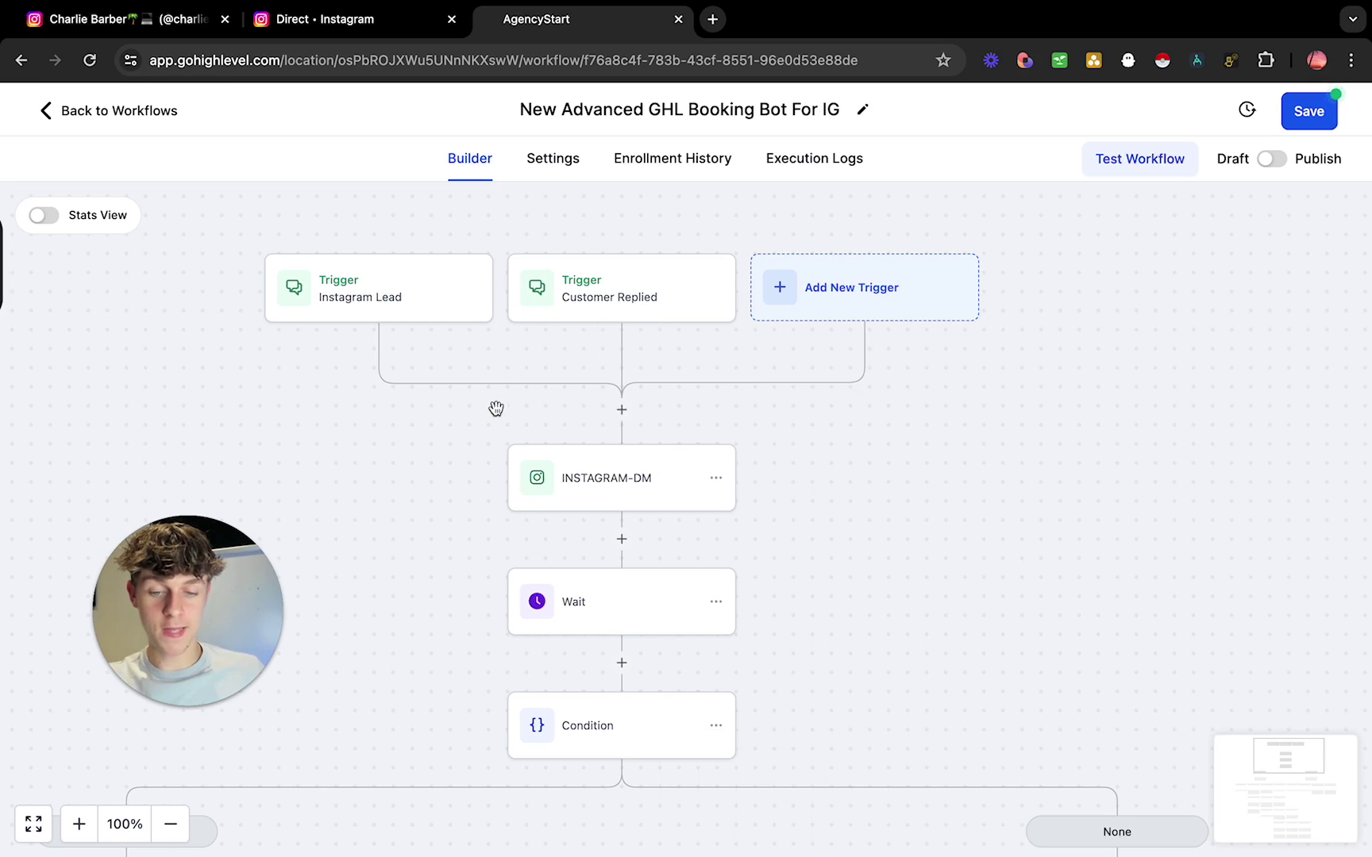
Try a Send SMS action before the Instagram DM step, and cancel it.
{"action": "left_click", "coordinate": [621, 409]}
{"action": "type", "text": "sms"}
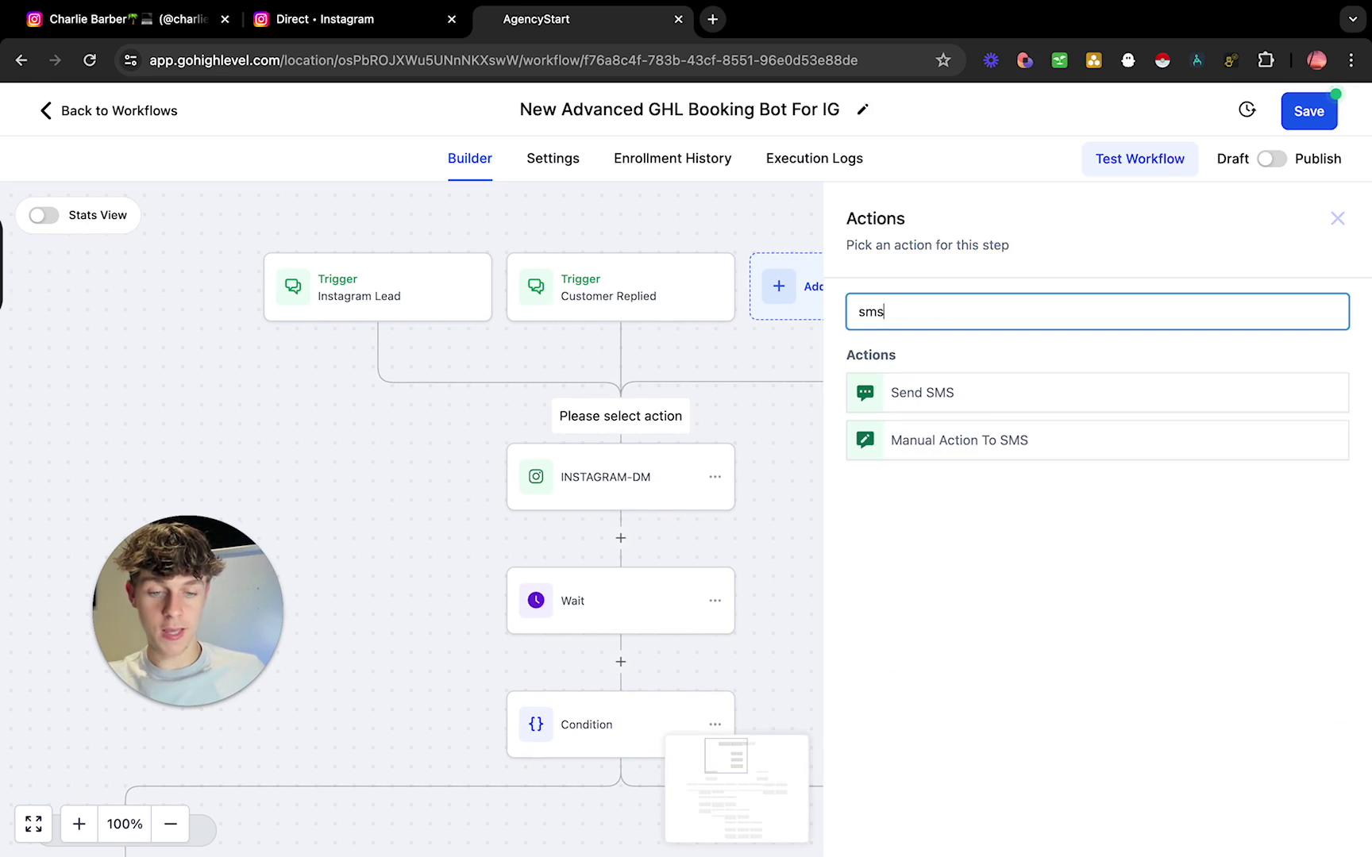
{"action": "left_click", "coordinate": [1058, 412]}
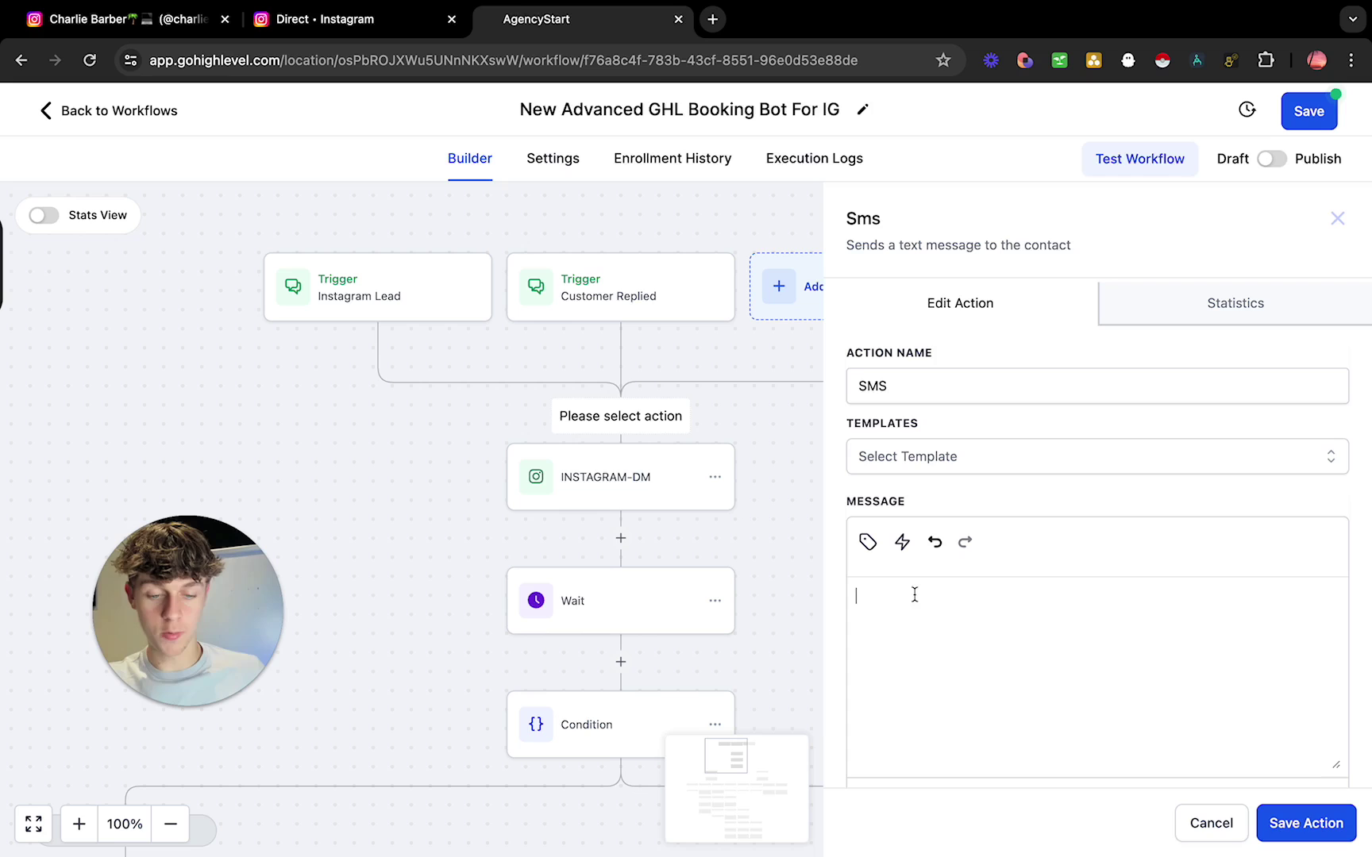
{"action": "left_click", "coordinate": [868, 603]}
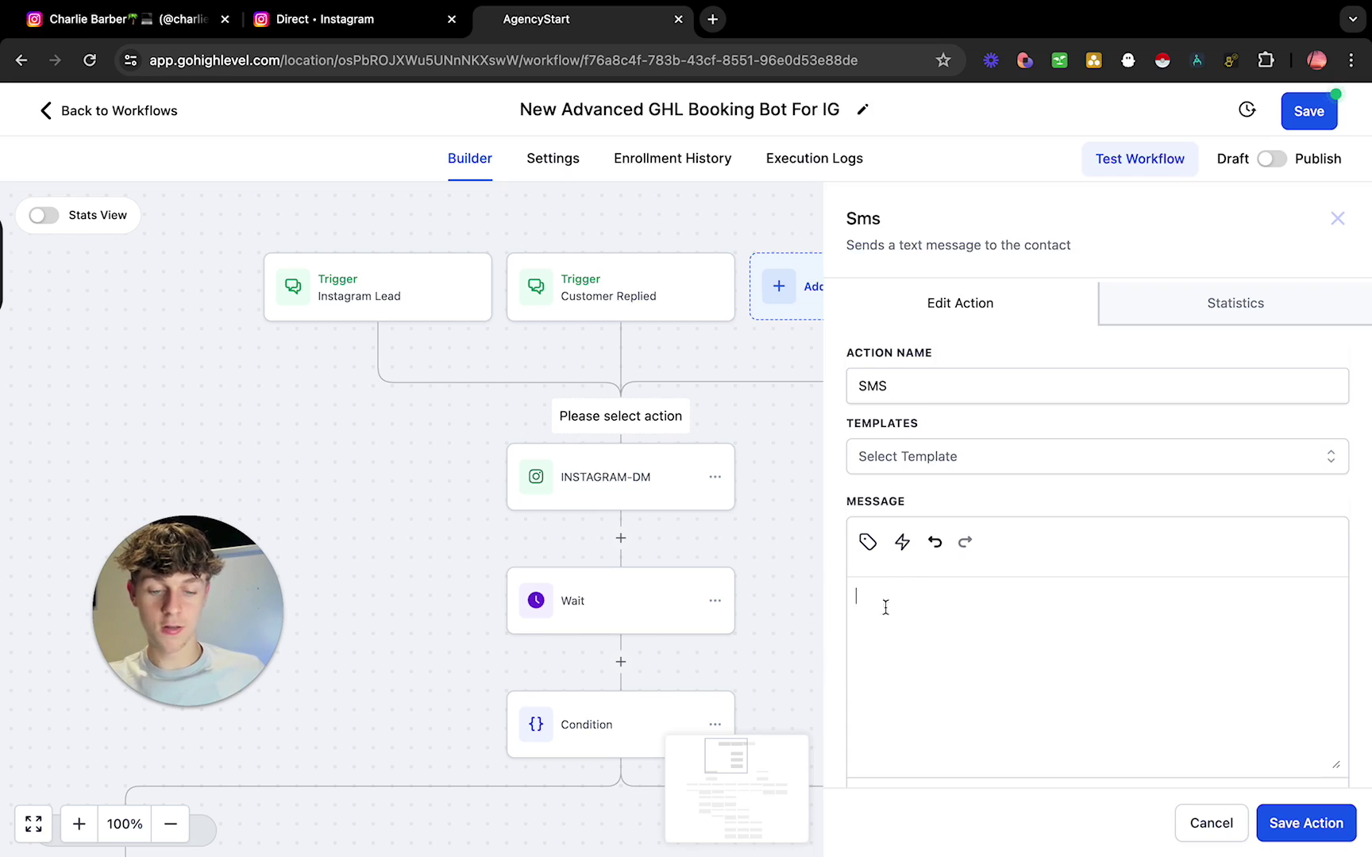
{"action": "left_click", "coordinate": [1203, 822]}
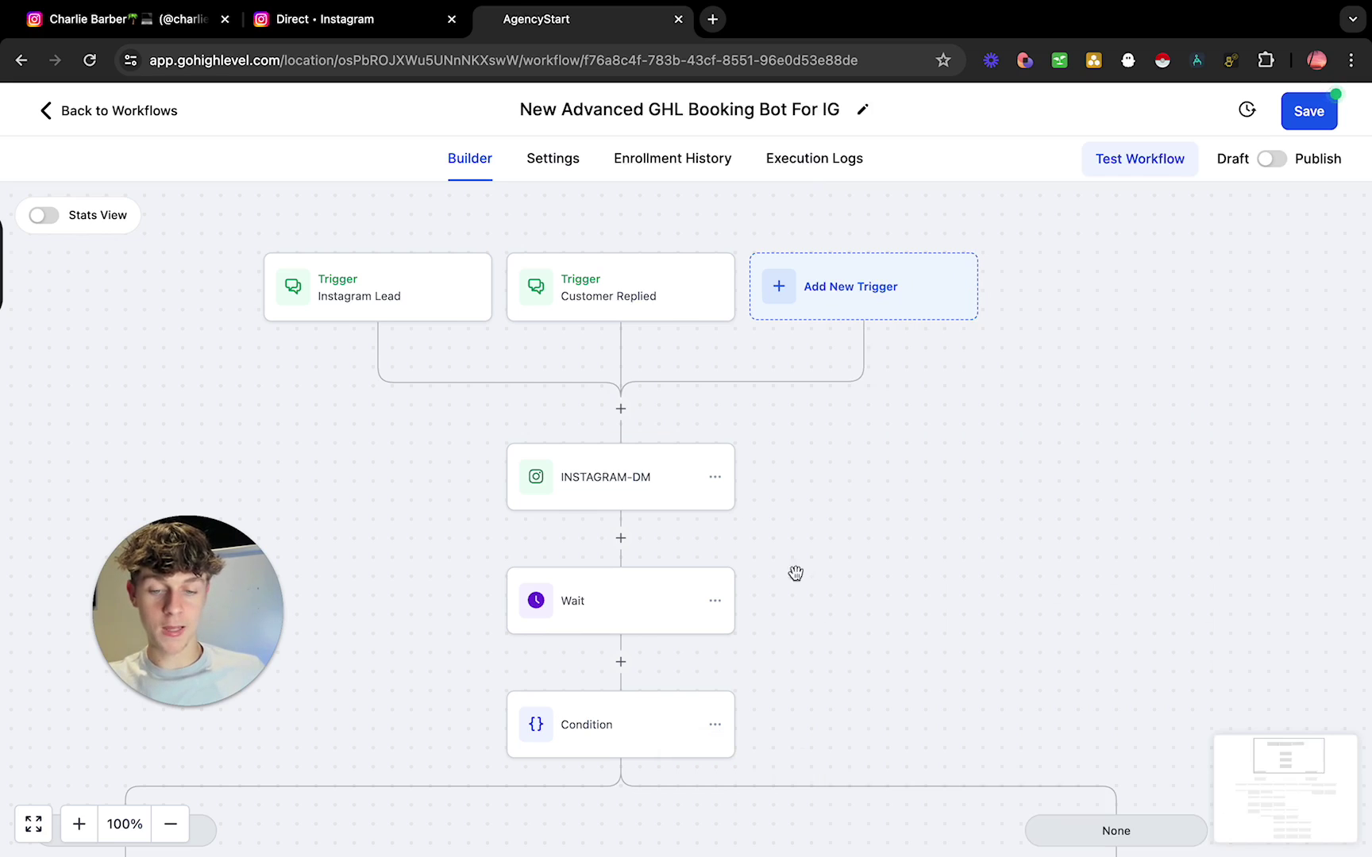
Search the available actions for "ins" at the point before the Instagram DM step.
{"action": "left_click", "coordinate": [621, 409]}
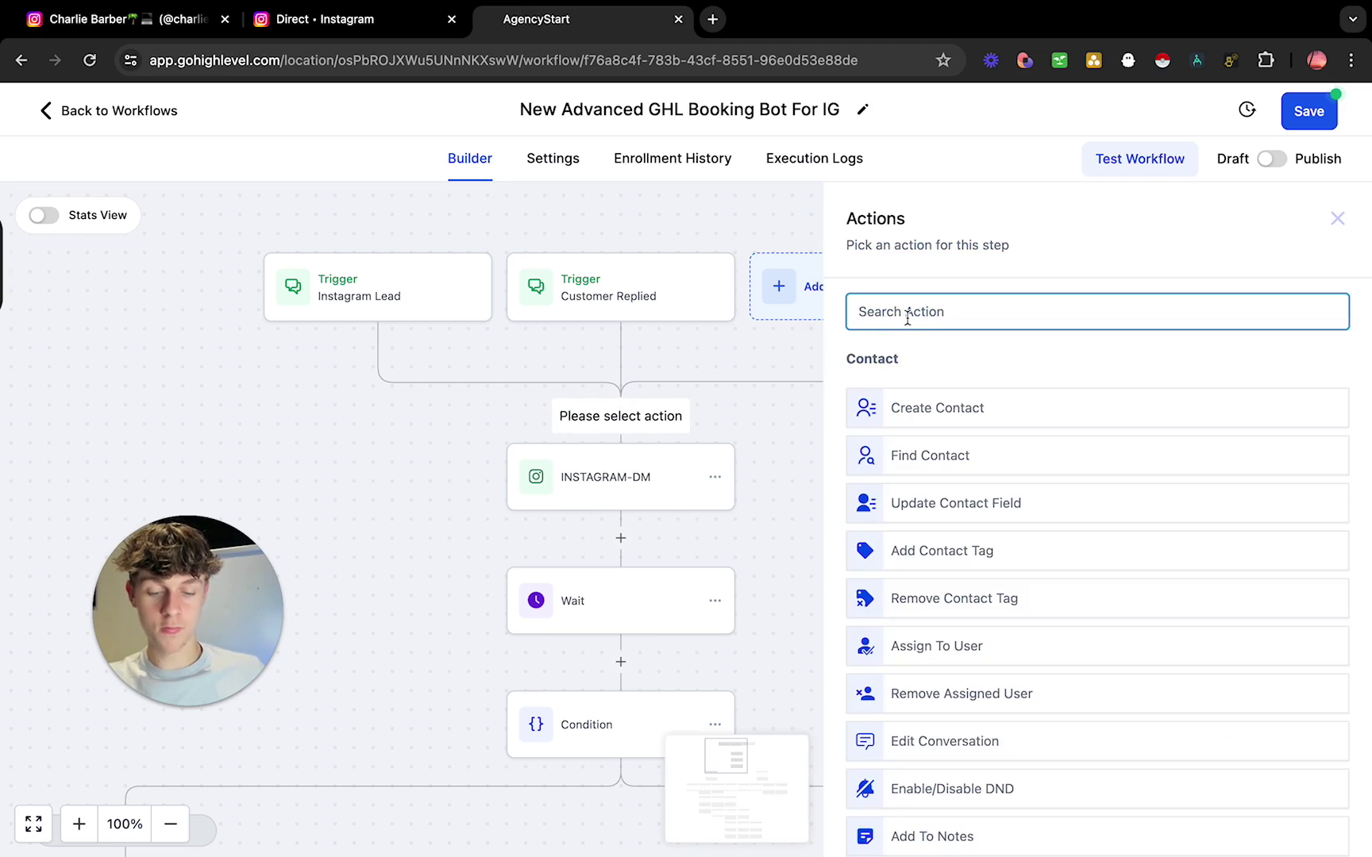
{"action": "type", "text": "ins"}
{"action": "left_click", "coordinate": [705, 412]}
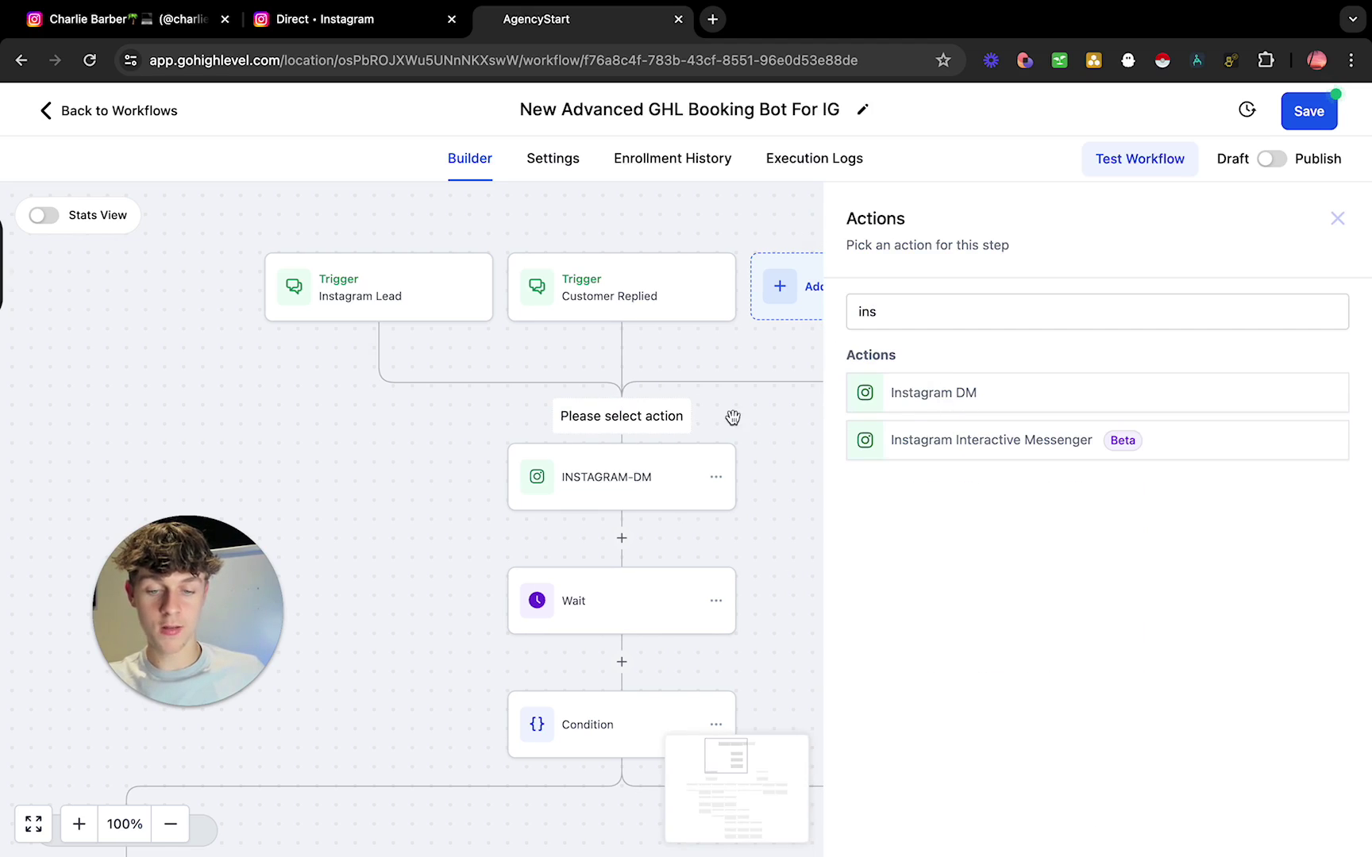
Examine the existing Instagram DM action's message, and briefly check the Instagram inbox and profile.
{"action": "left_click", "coordinate": [634, 477]}
{"action": "scroll", "coordinate": [968, 582], "scroll_direction": "down", "scroll_amount": 1}
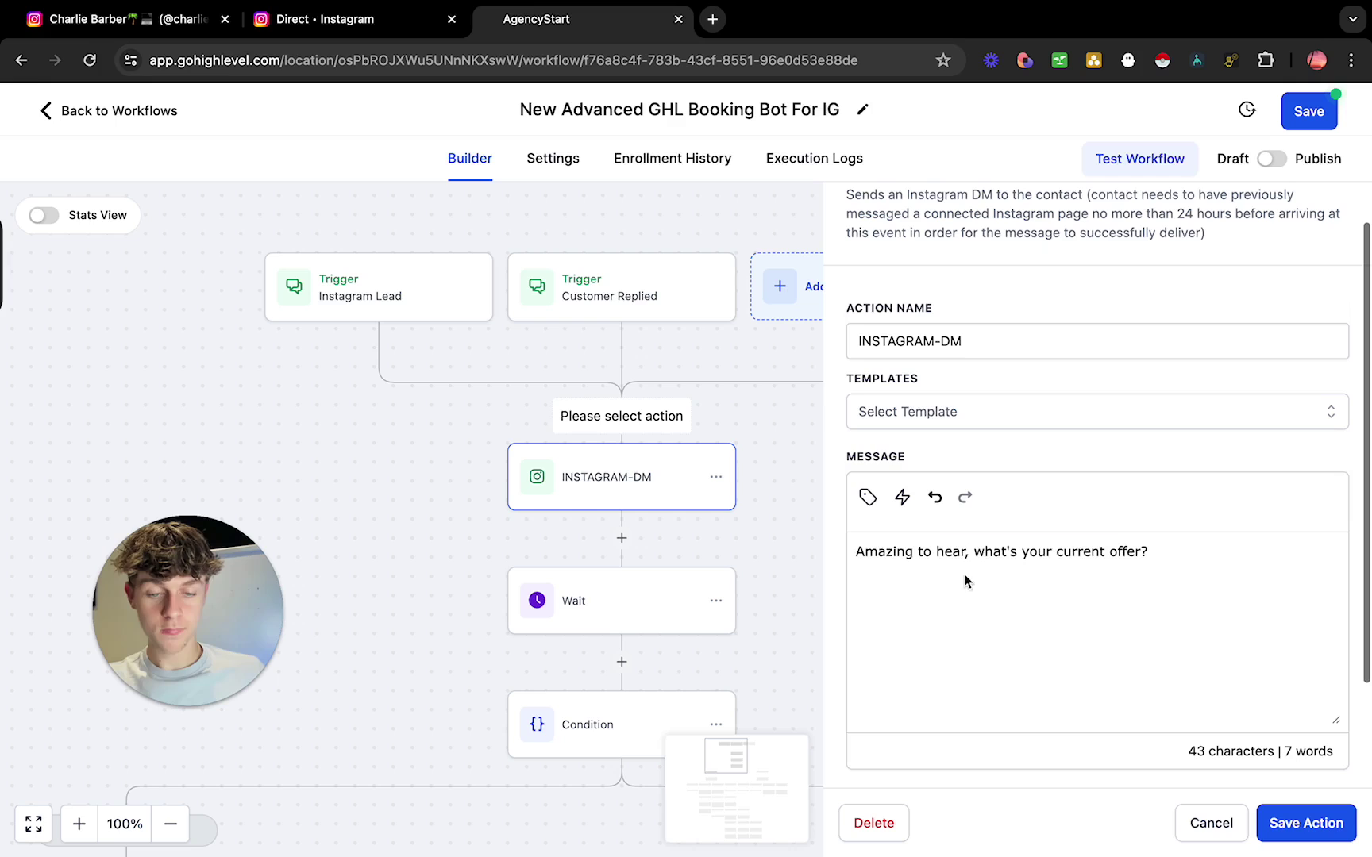
{"action": "left_click_drag", "start_coordinate": [855, 551], "coordinate": [960, 552]}
{"action": "left_click_drag", "start_coordinate": [1146, 551], "coordinate": [998, 550]}
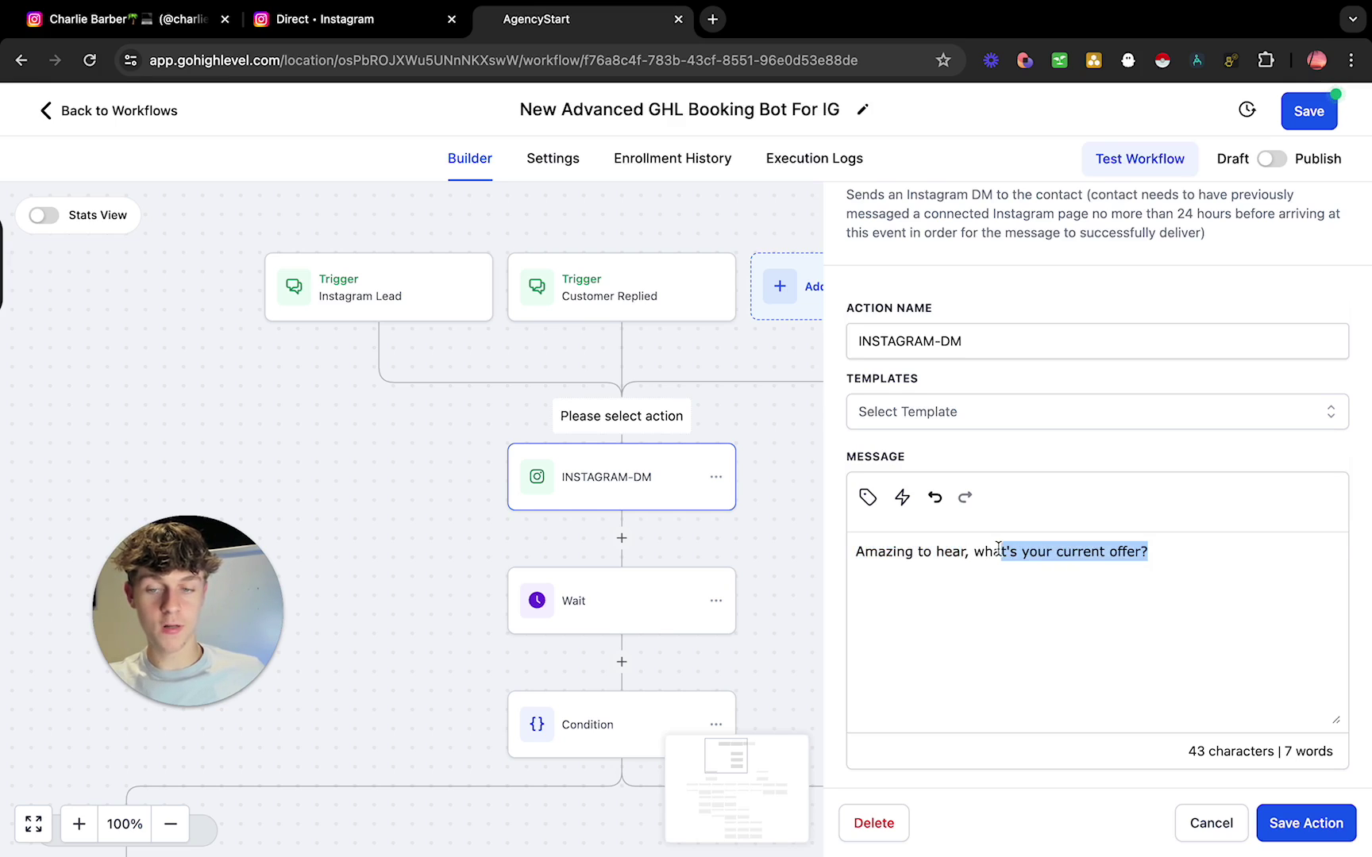
{"action": "left_click", "coordinate": [309, 23]}
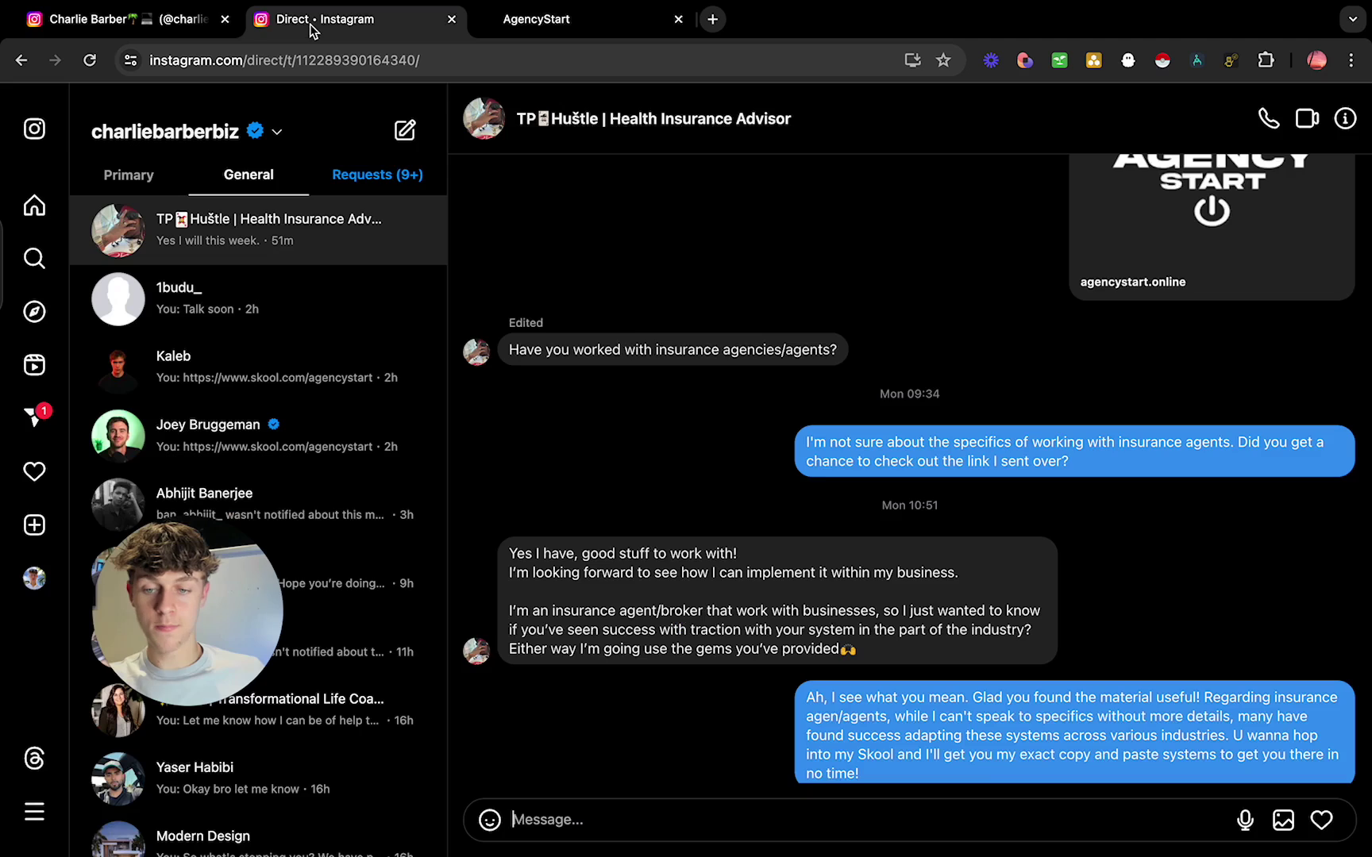
{"action": "left_click", "coordinate": [183, 23]}
{"action": "left_click", "coordinate": [544, 24]}
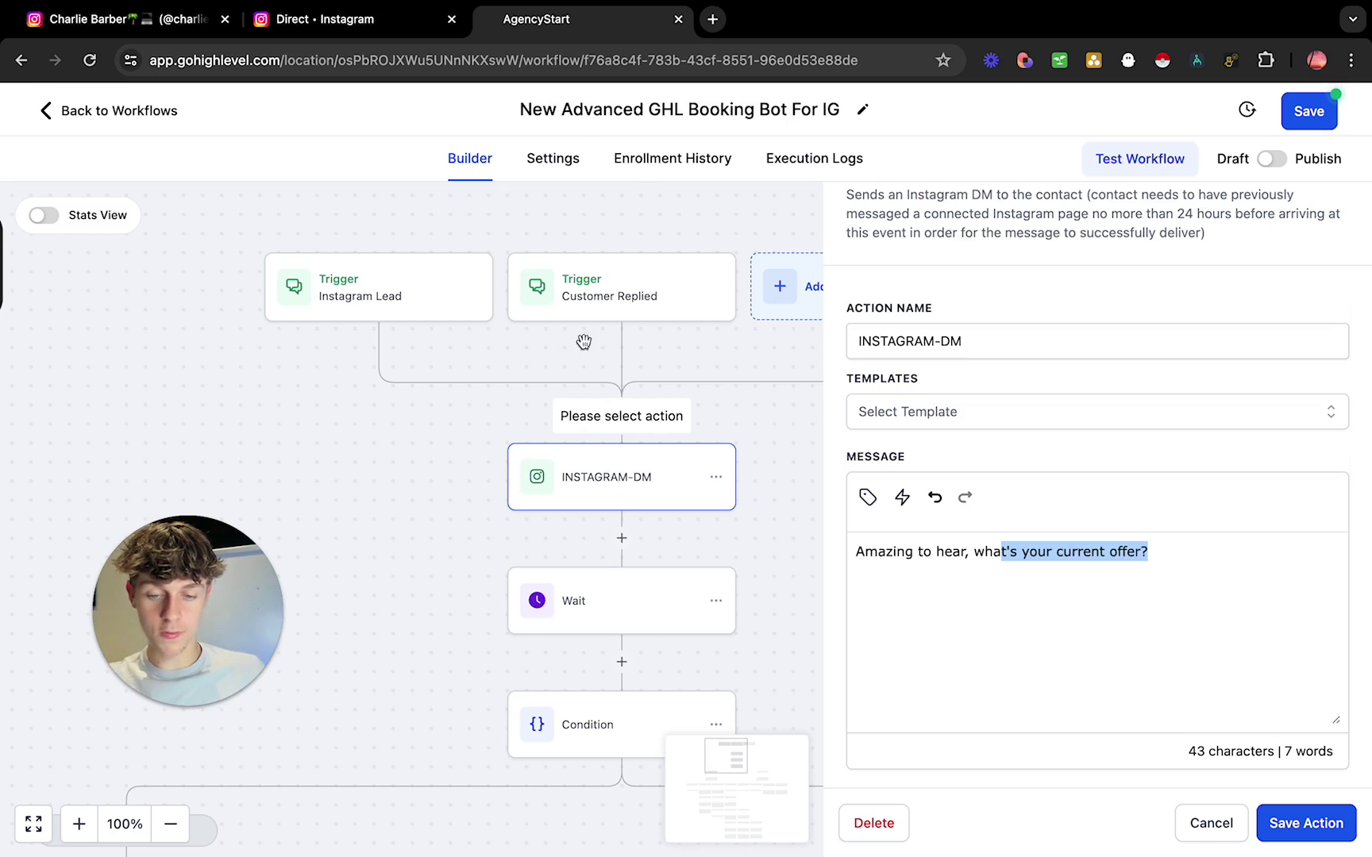
{"action": "left_click", "coordinate": [455, 500]}
Try a Wait action directly after the Instagram DM step, and cancel it.
{"action": "scroll", "coordinate": [456, 500], "scroll_direction": "down", "scroll_amount": 2}
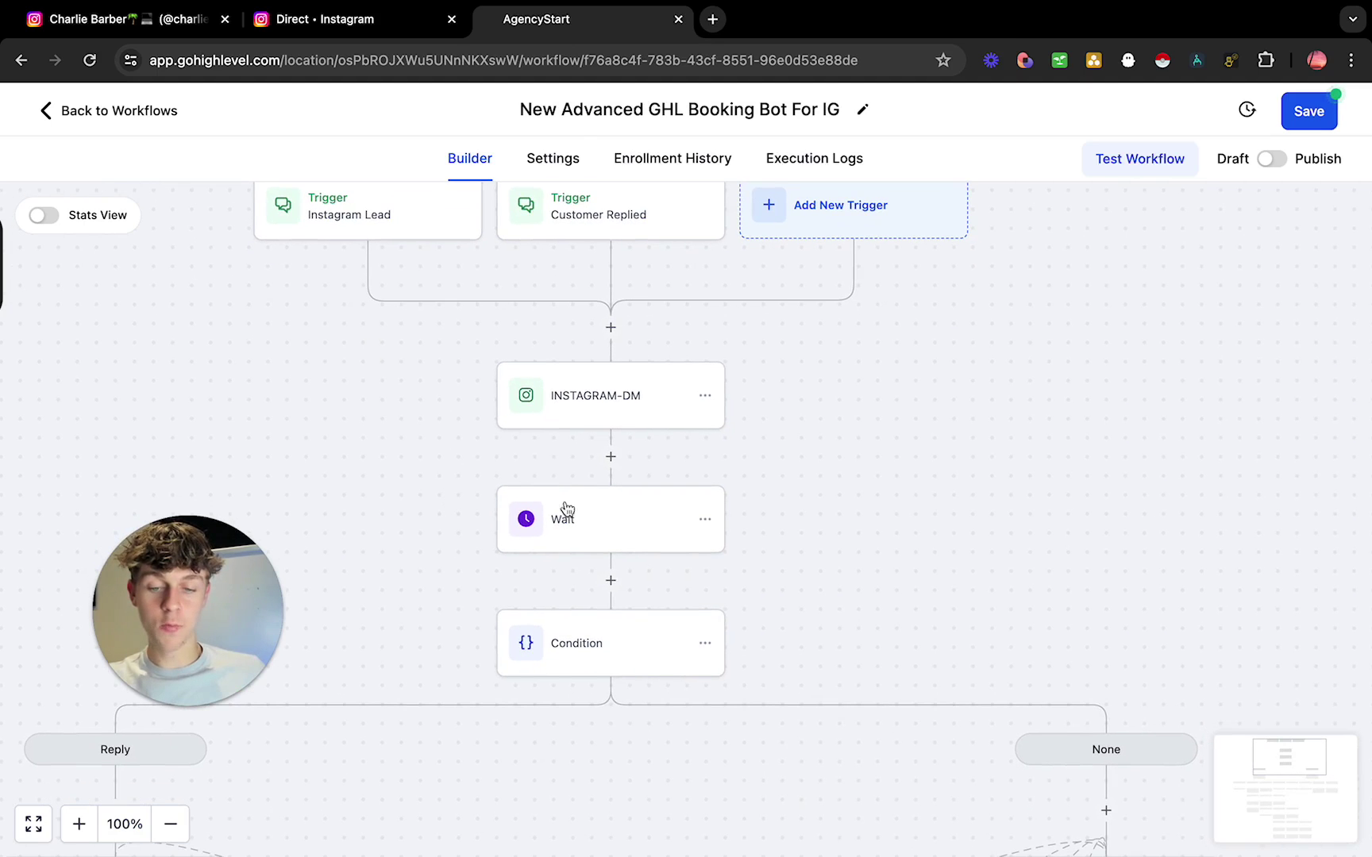
{"action": "left_click", "coordinate": [611, 456]}
{"action": "type", "text": "wait"}
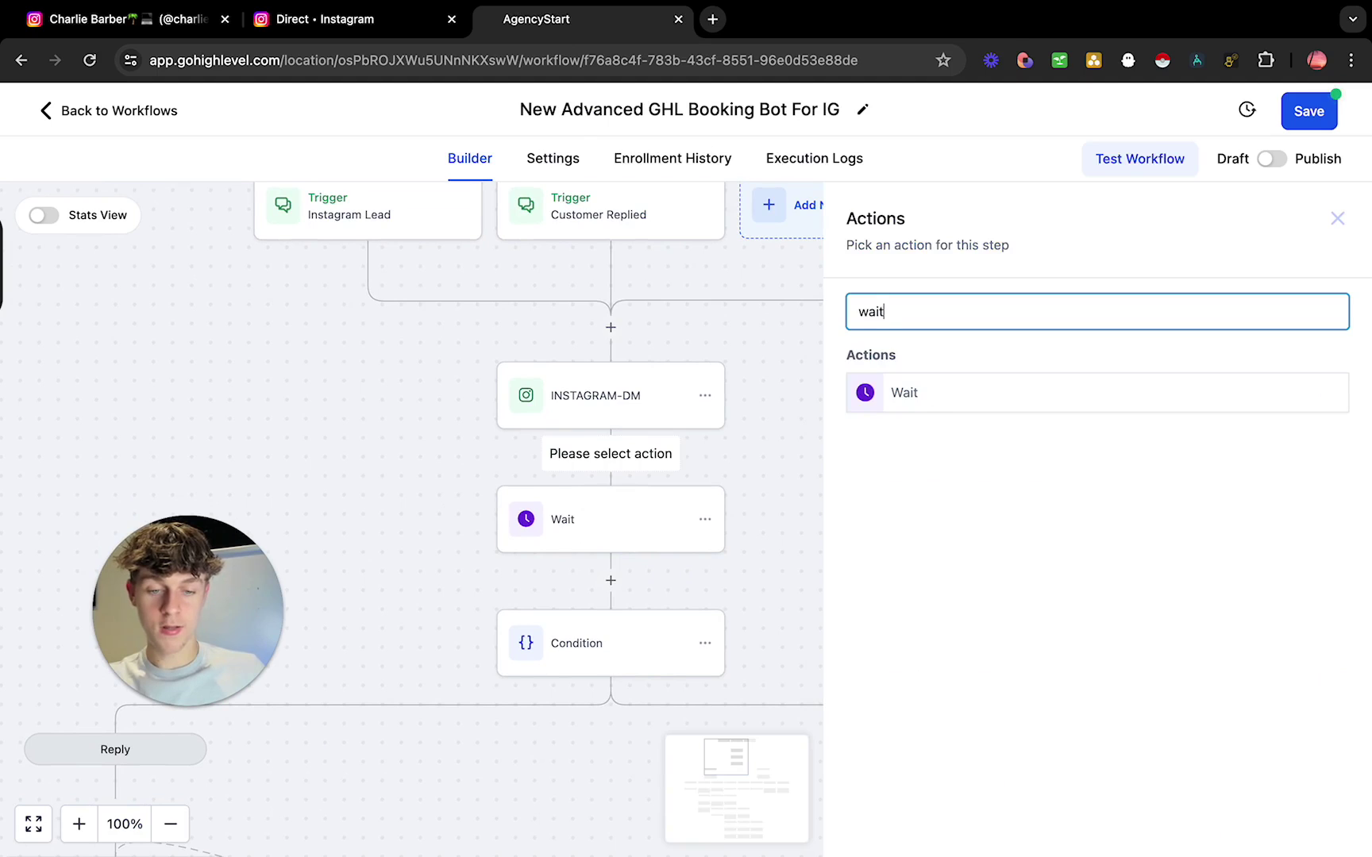
{"action": "left_click", "coordinate": [935, 397]}
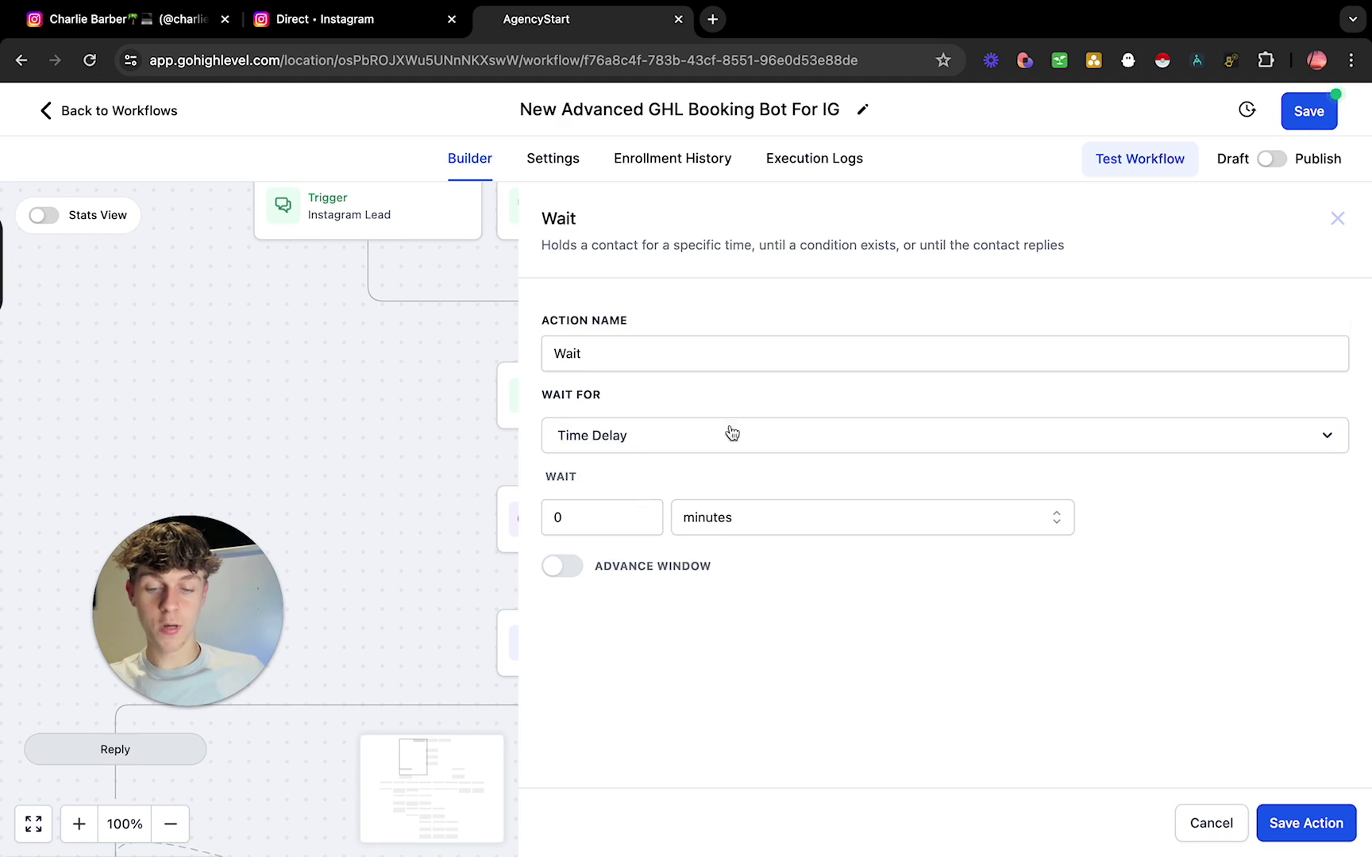
{"action": "left_click", "coordinate": [1210, 822]}
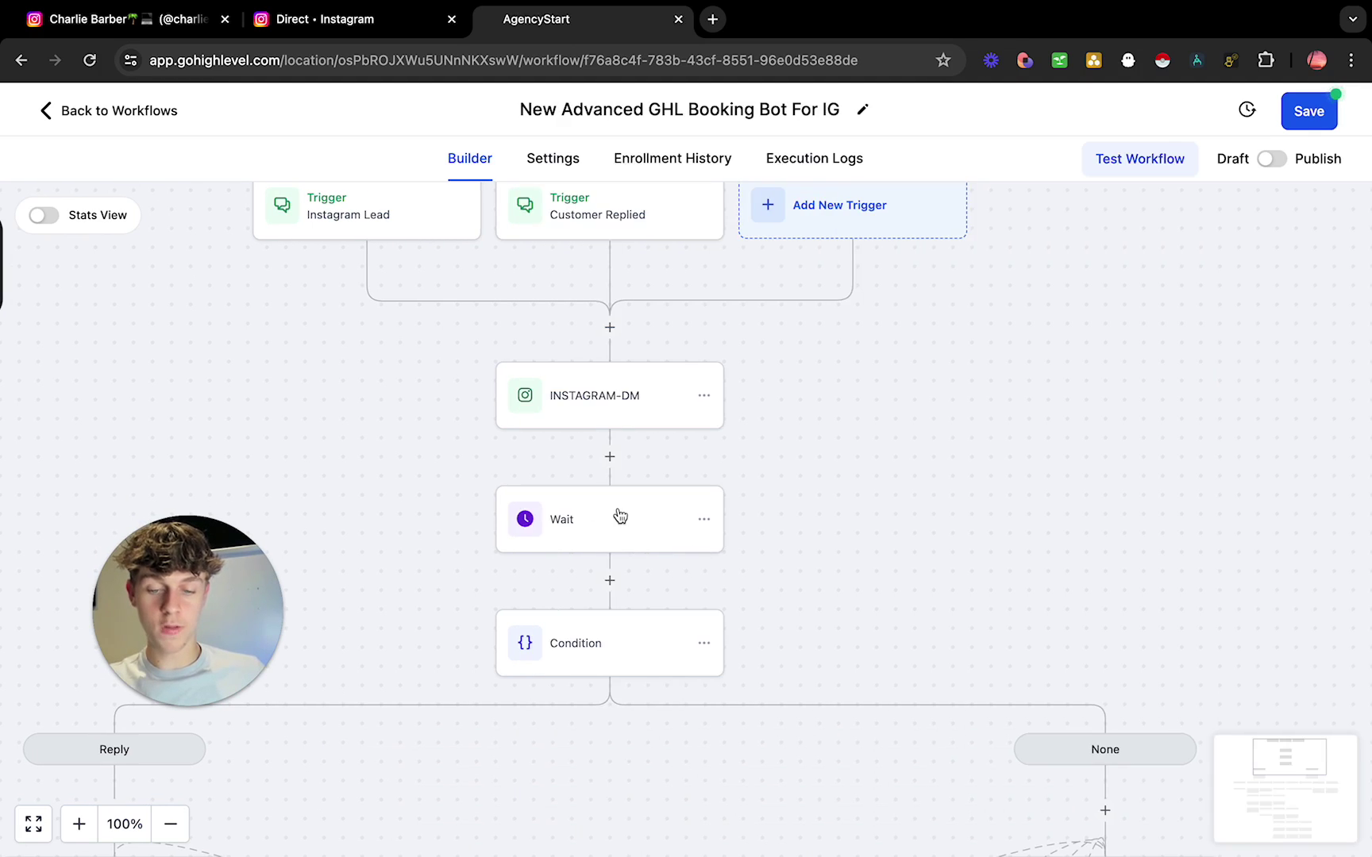
Inspect the existing Wait step's contact-reply and timeout settings together with the Instagram DM message it follows.
{"action": "left_click", "coordinate": [619, 517]}
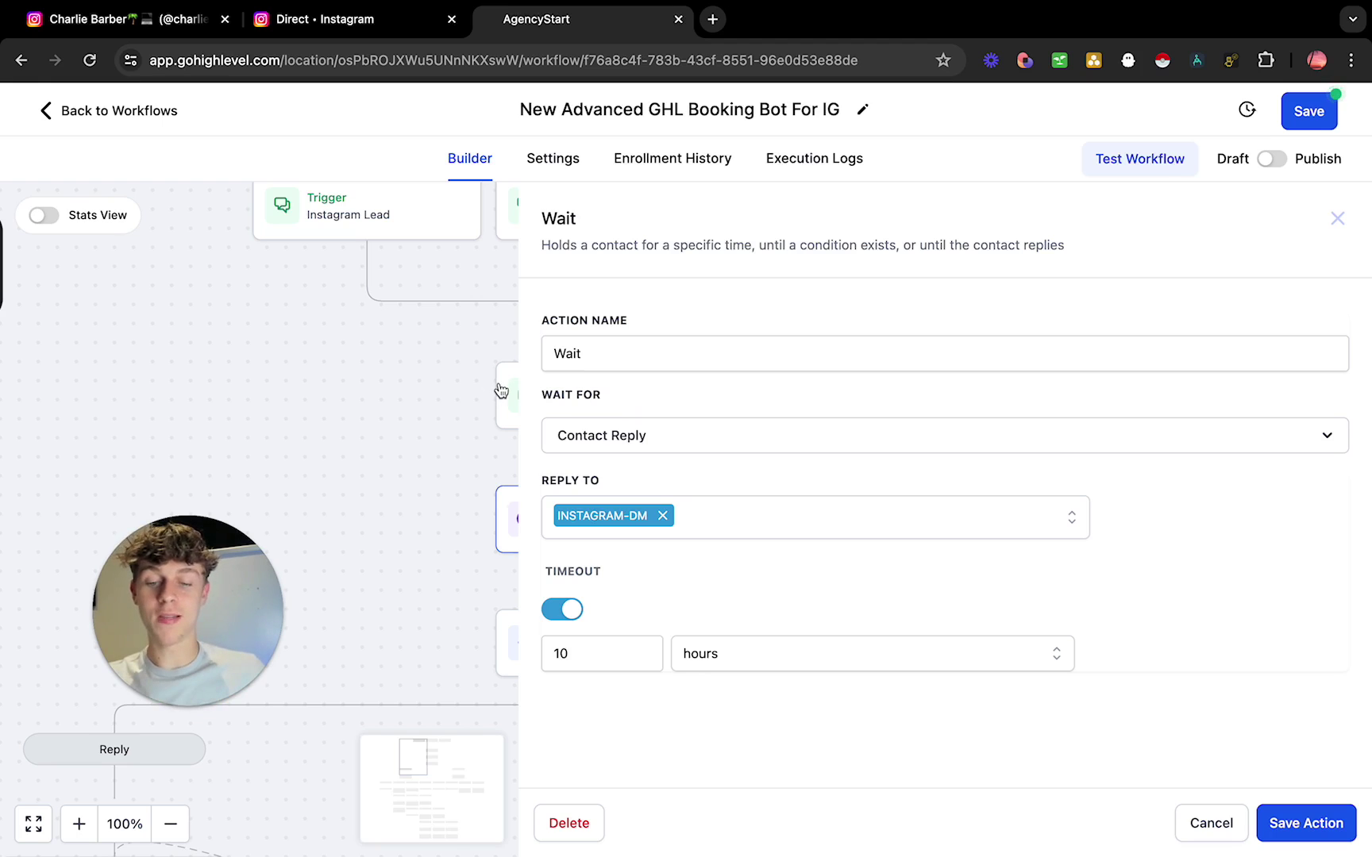
{"action": "left_click", "coordinate": [428, 401]}
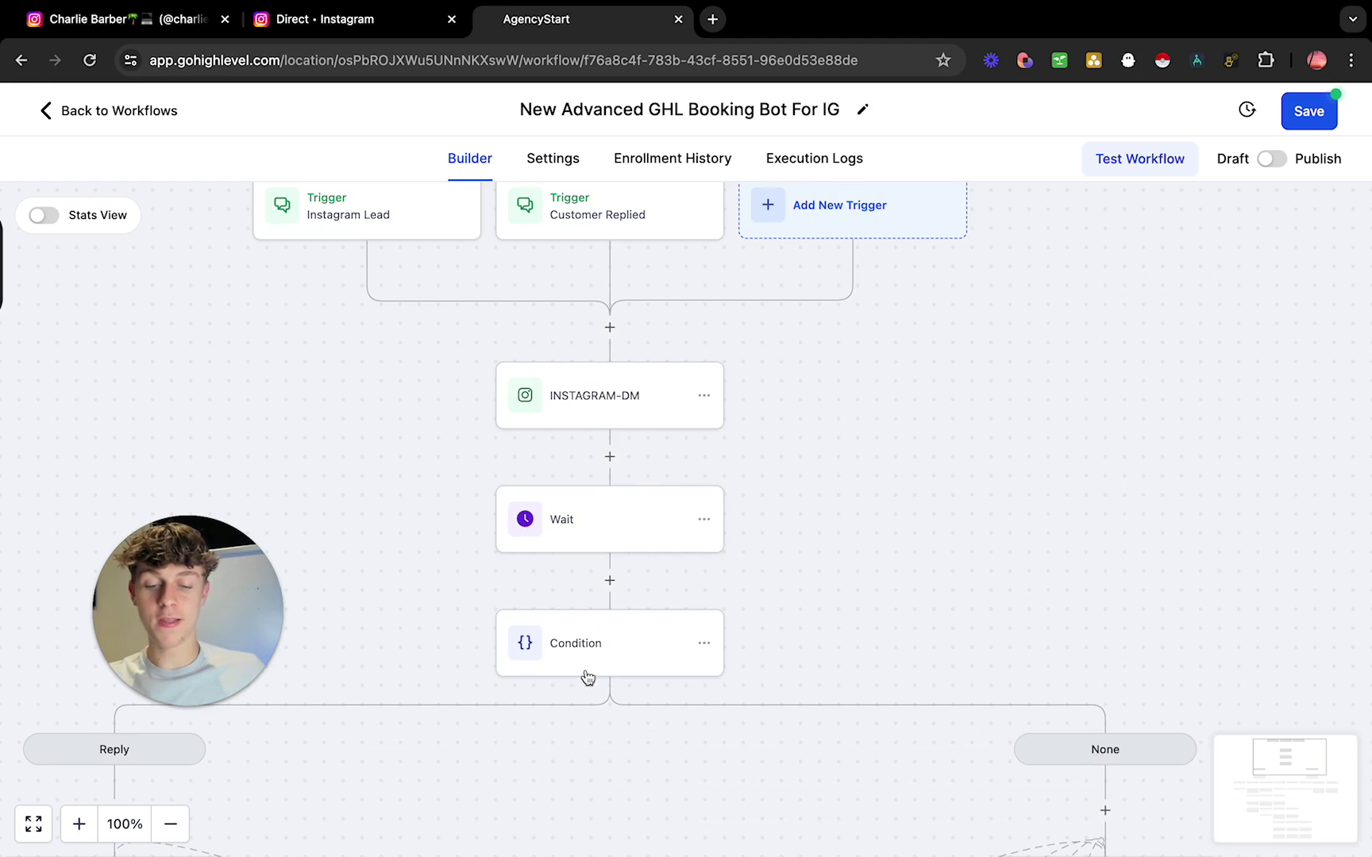
{"action": "left_click", "coordinate": [591, 534]}
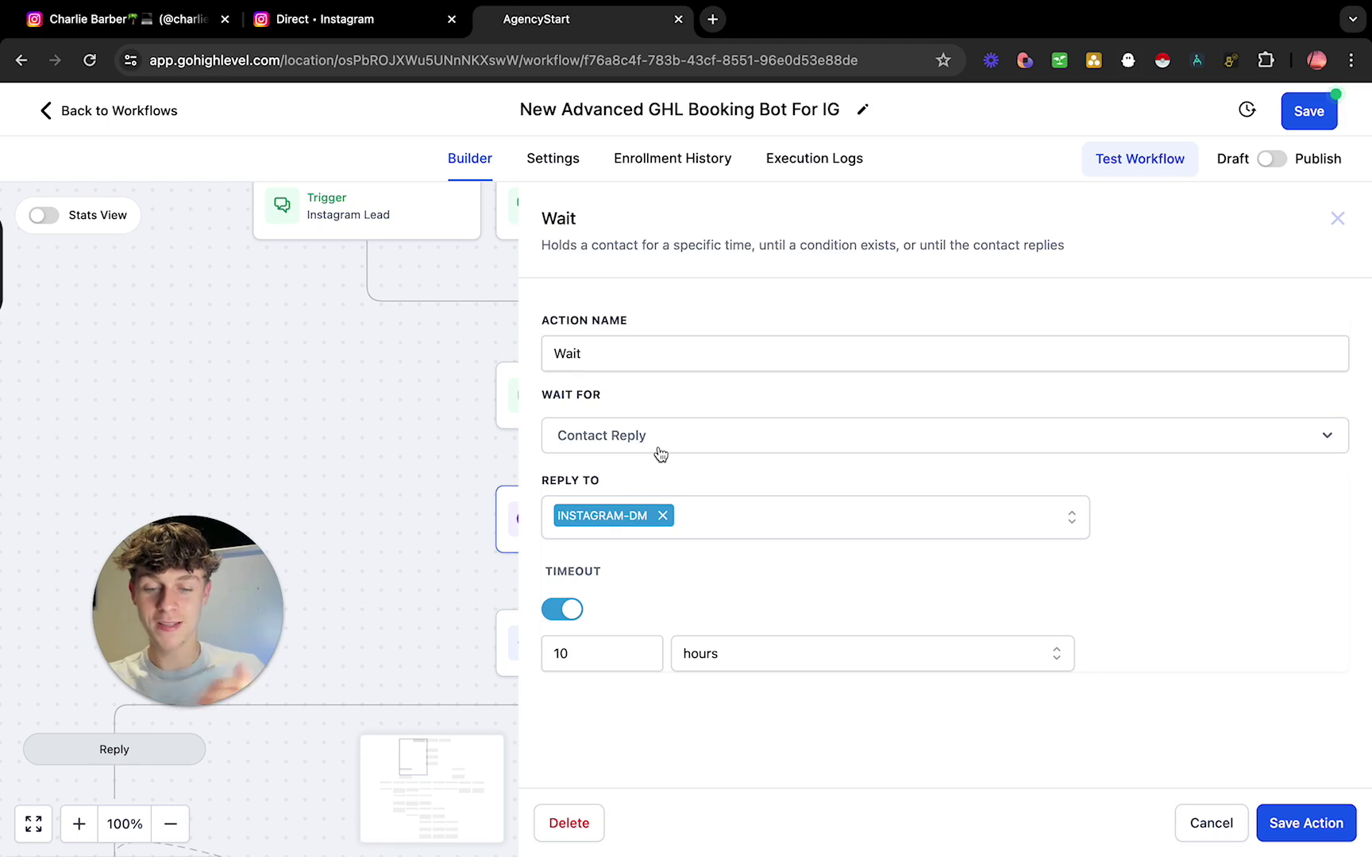
{"action": "left_click", "coordinate": [446, 401]}
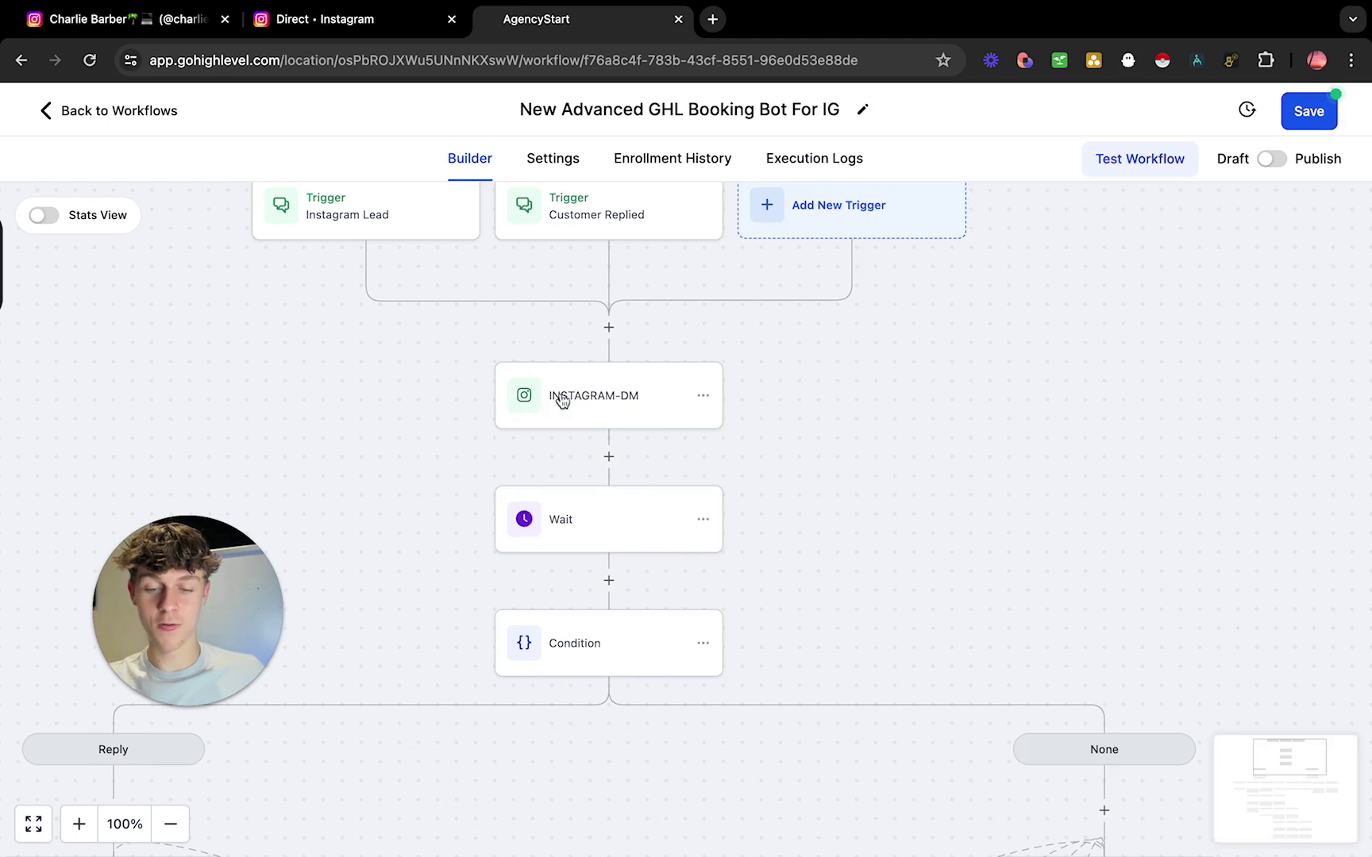
{"action": "left_click", "coordinate": [560, 399]}
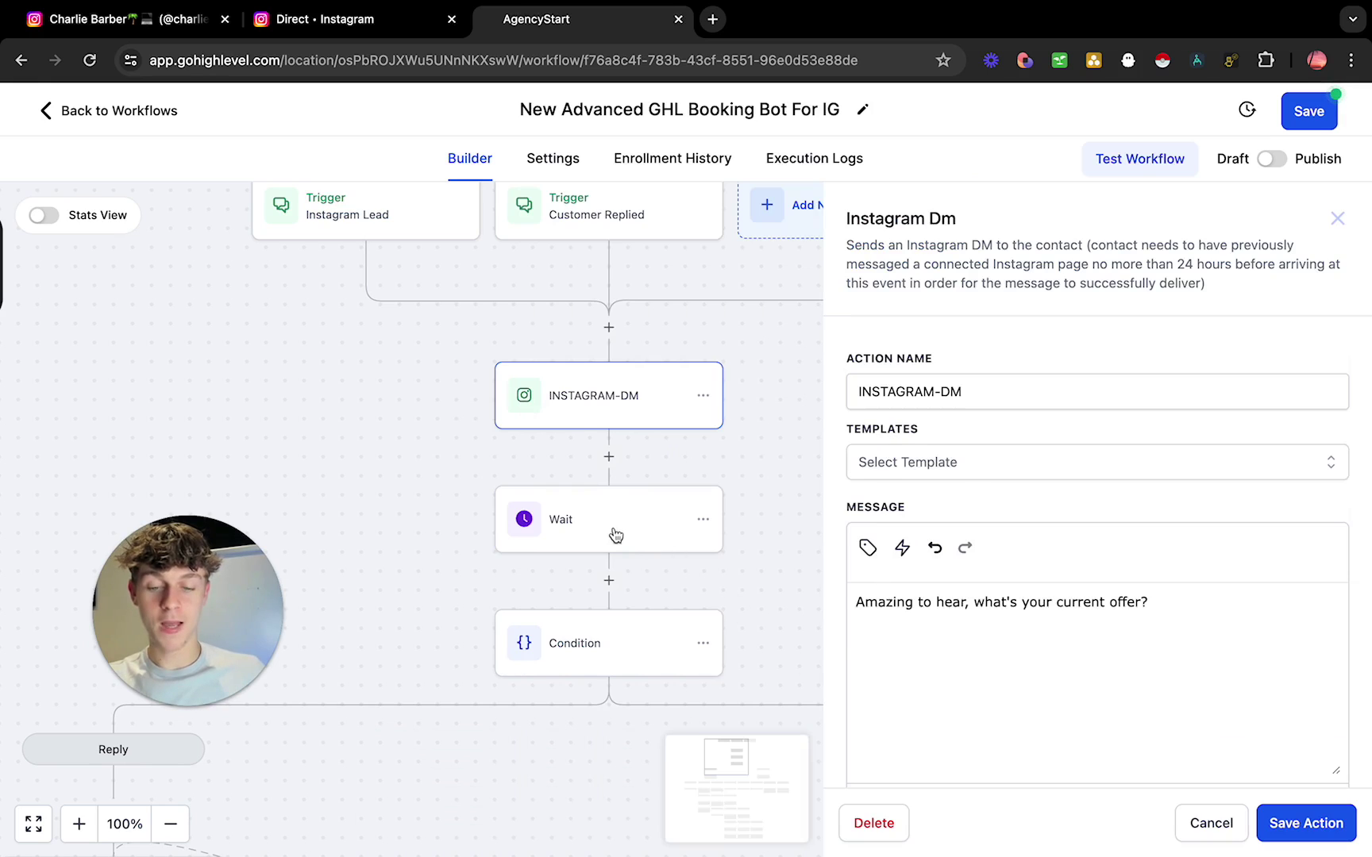
{"action": "left_click", "coordinate": [615, 530]}
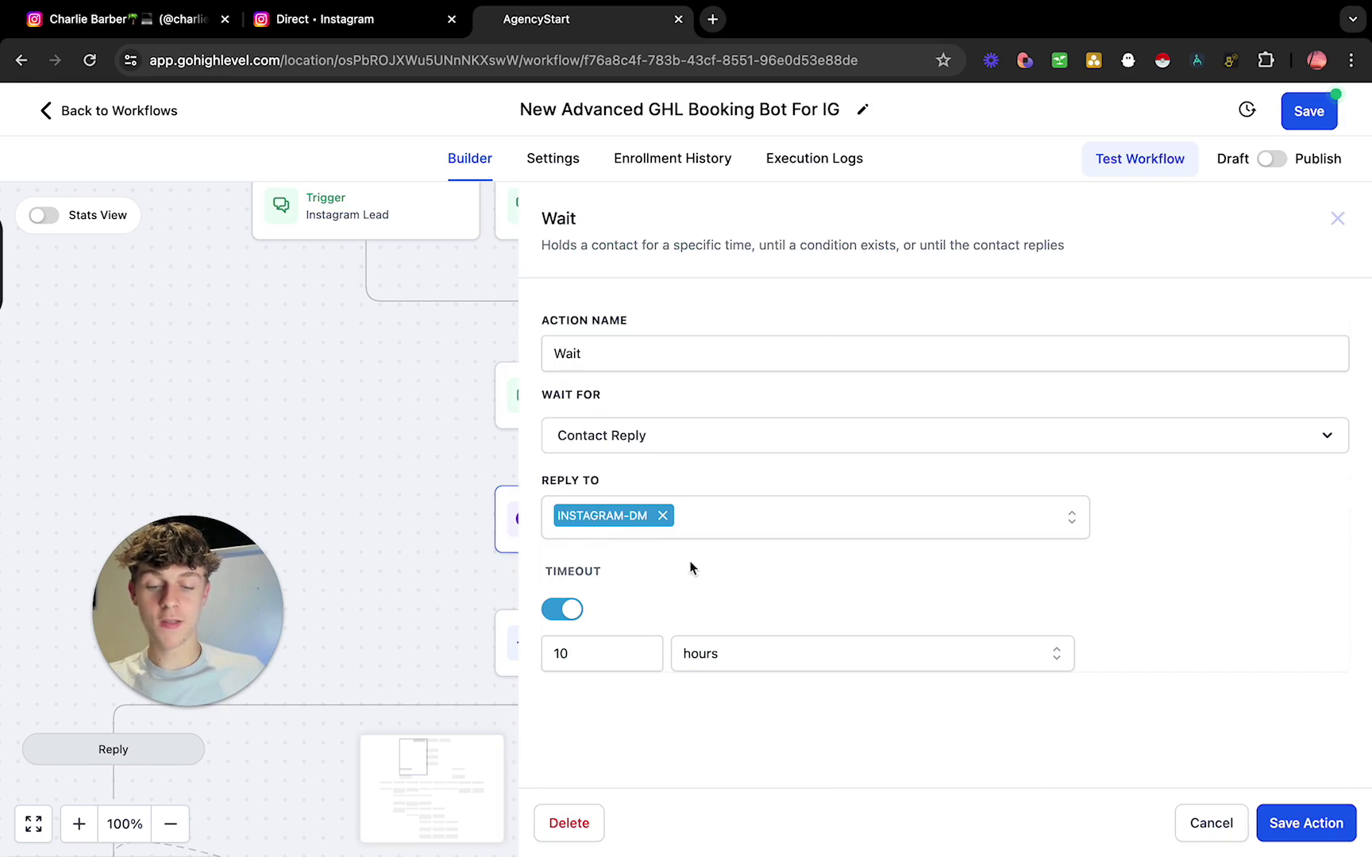
{"action": "left_click", "coordinate": [472, 597]}
Review which messages the Wait step can use as its reply-to source, along with its timeout.
{"action": "scroll", "coordinate": [472, 597], "scroll_direction": "down", "scroll_amount": 2}
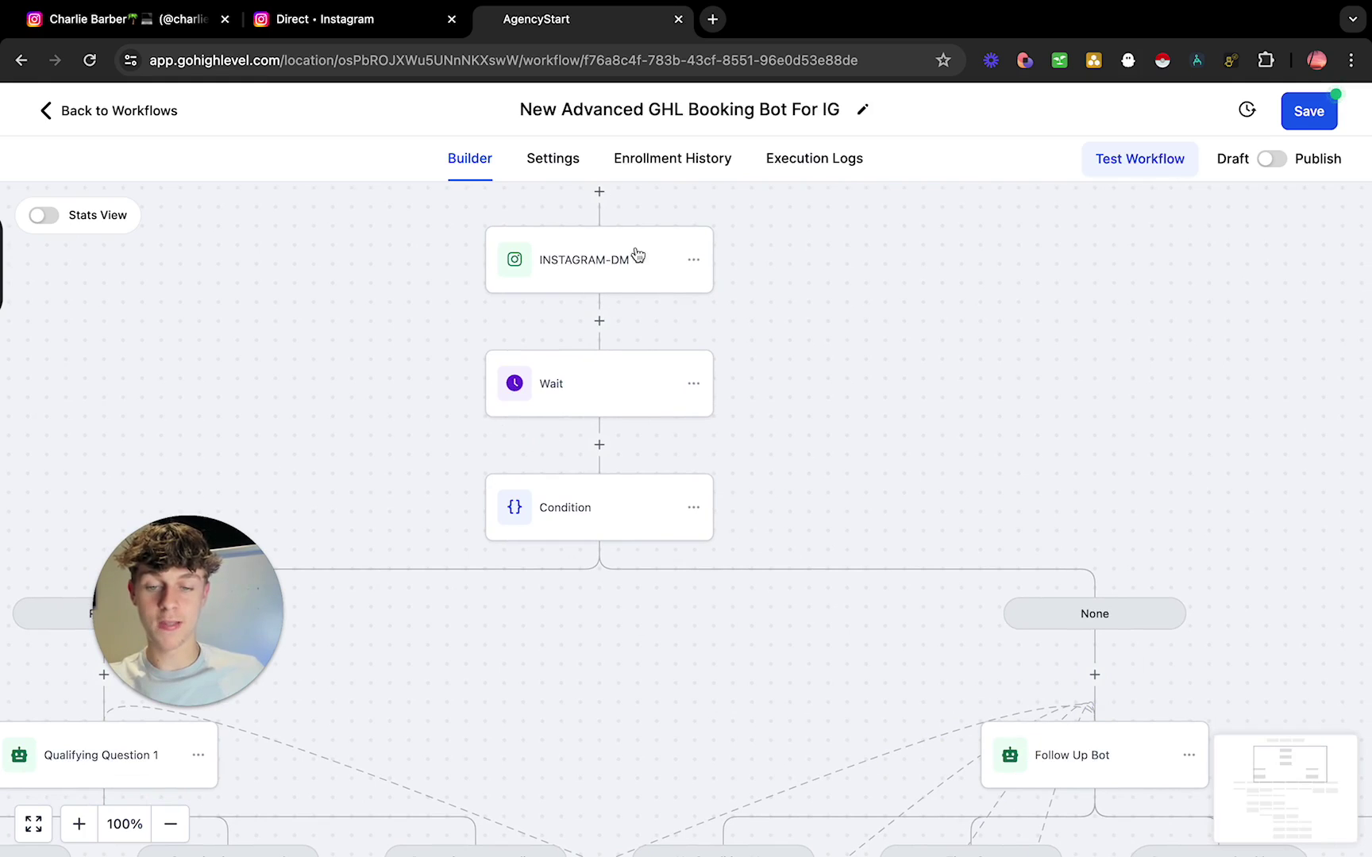
{"action": "left_click", "coordinate": [589, 379]}
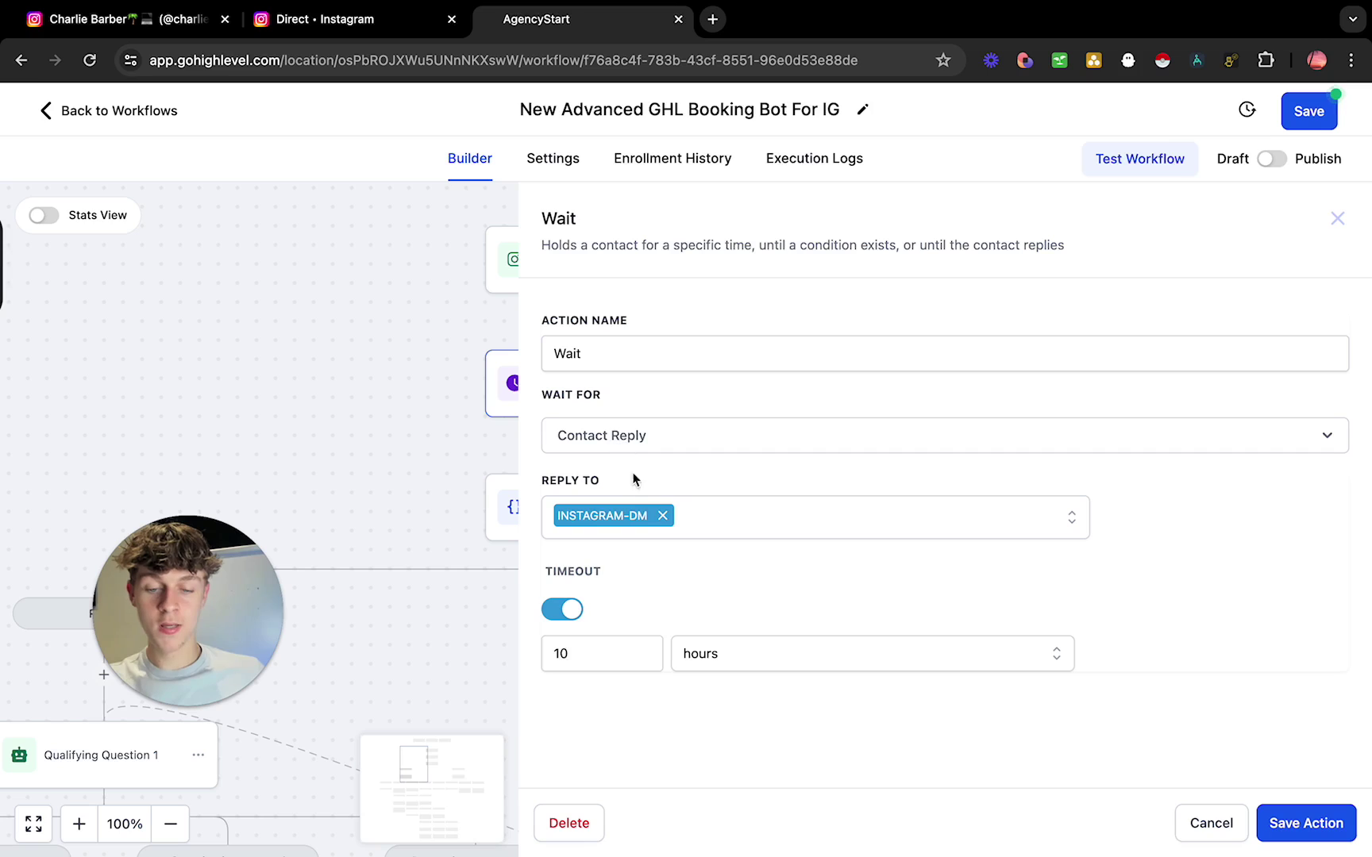
{"action": "left_click", "coordinate": [727, 521]}
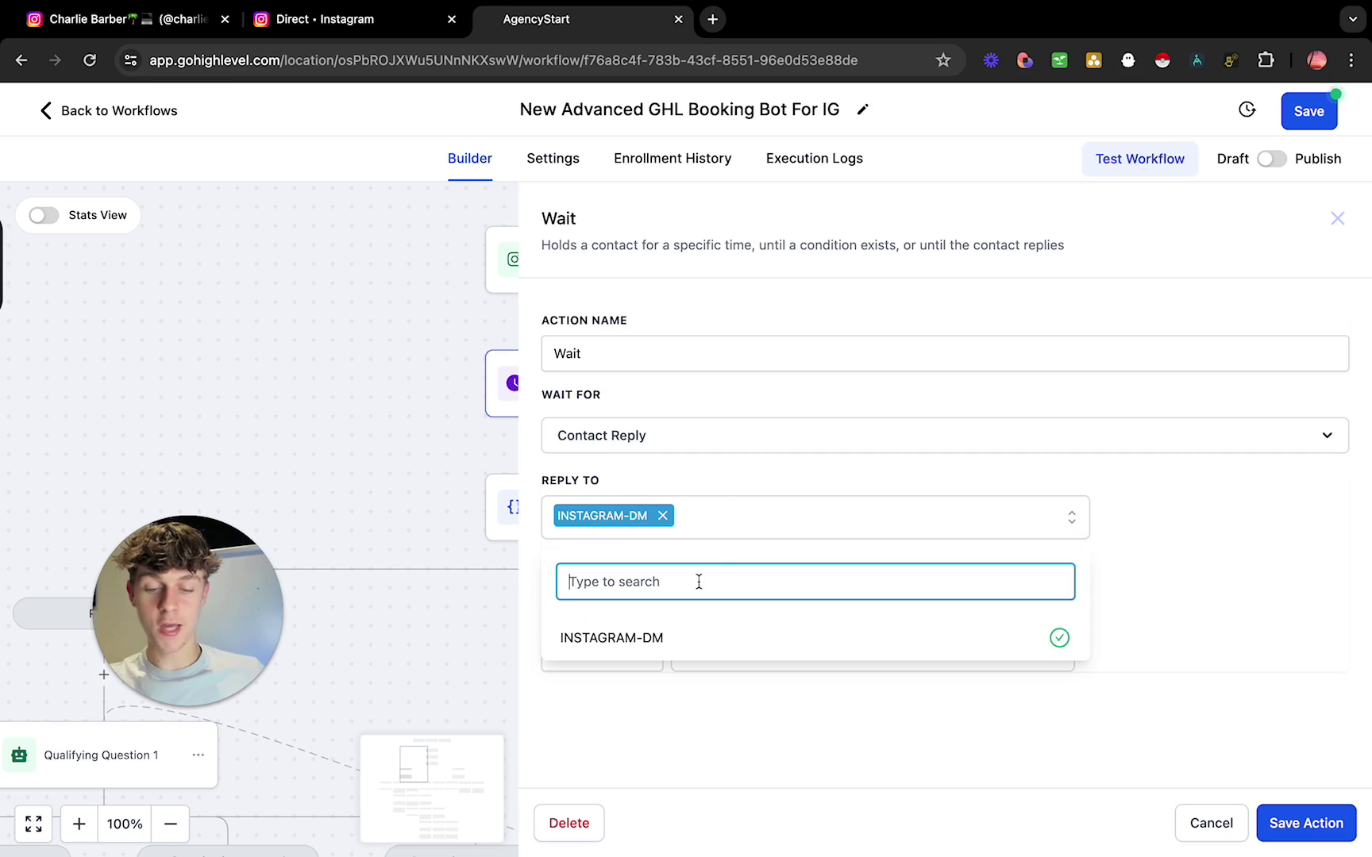
{"action": "left_click", "coordinate": [750, 726]}
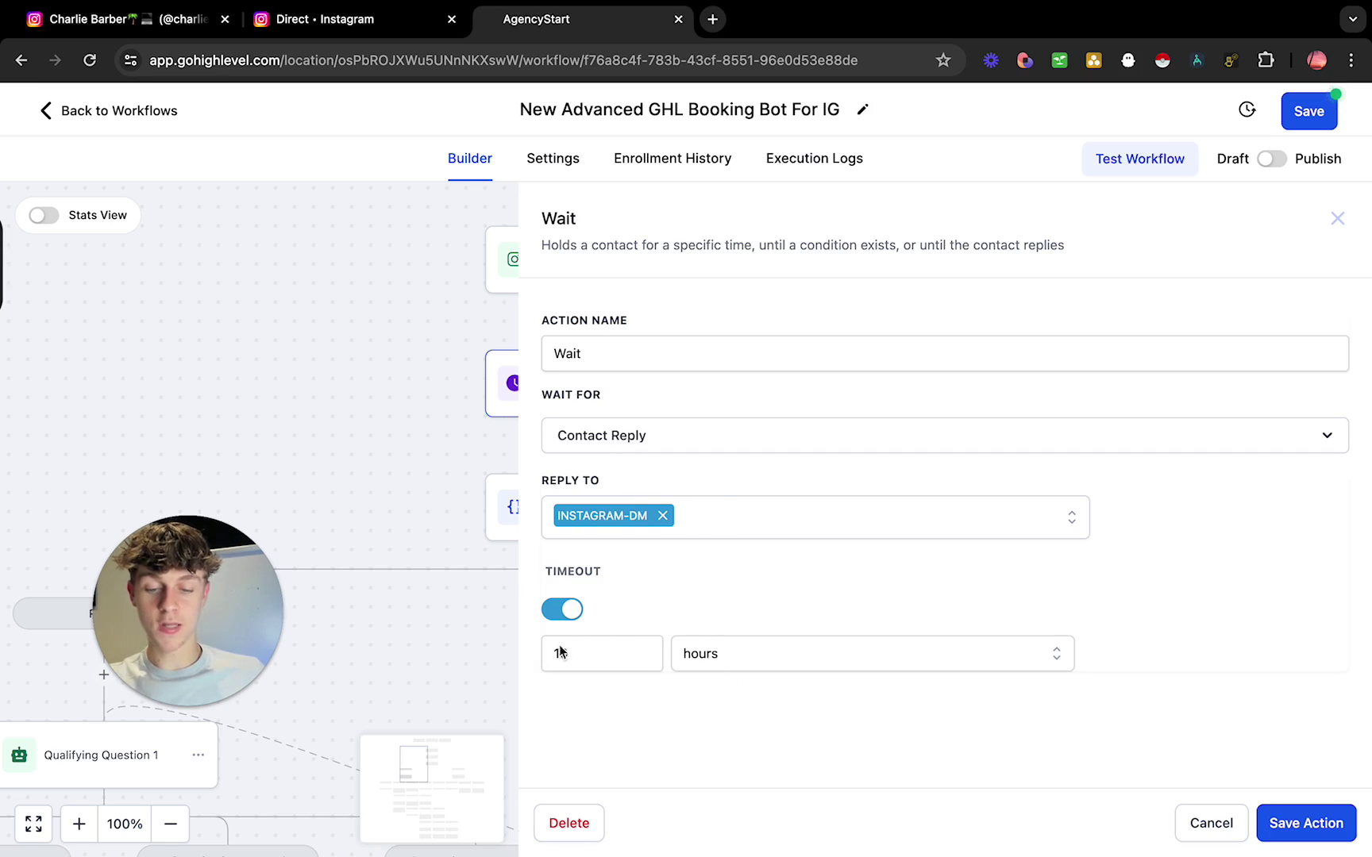
{"action": "left_click", "coordinate": [401, 493]}
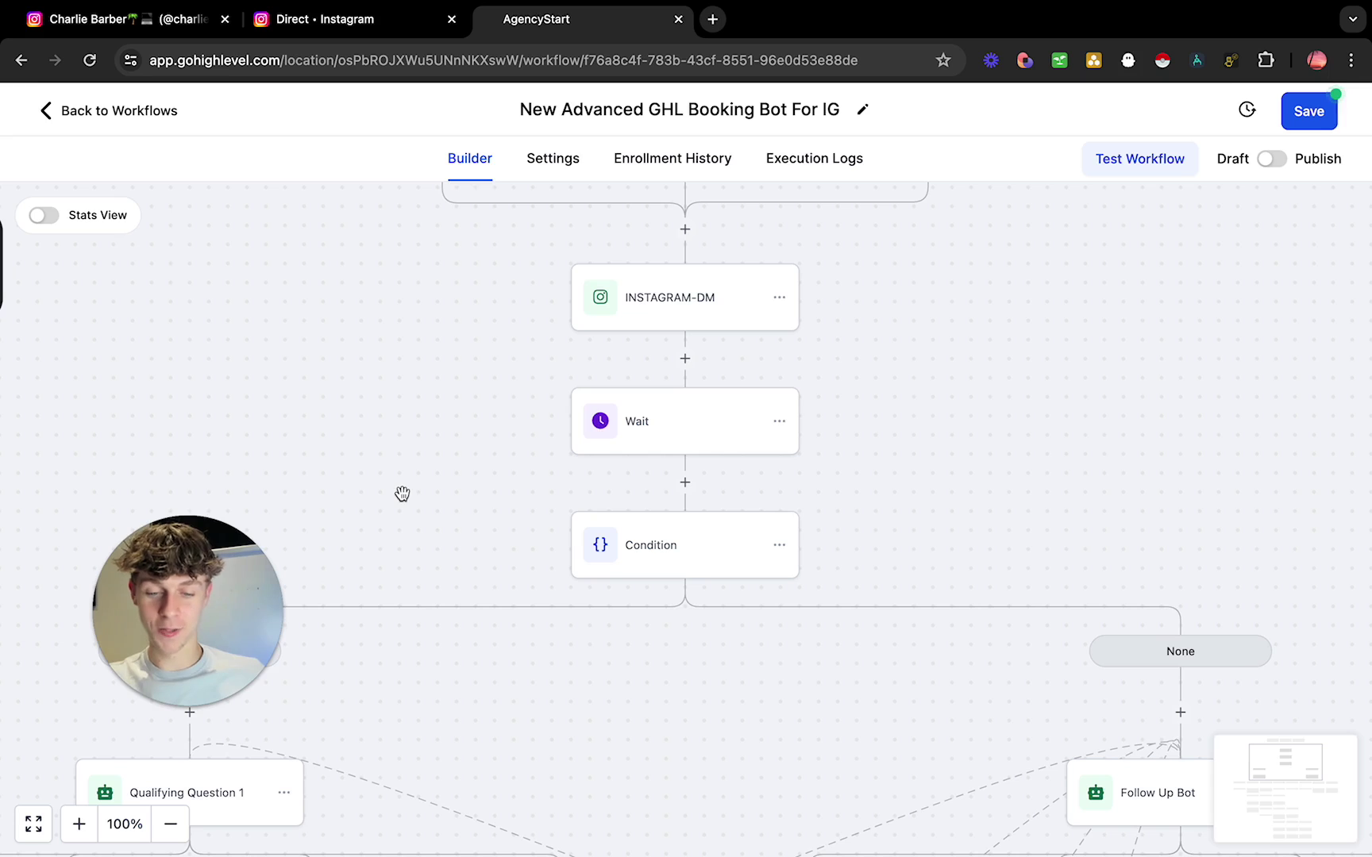
Start an If / Else action between the Wait and Condition steps, naming its first branch "Replied".
{"action": "scroll", "coordinate": [401, 494], "scroll_direction": "down", "scroll_amount": 1}
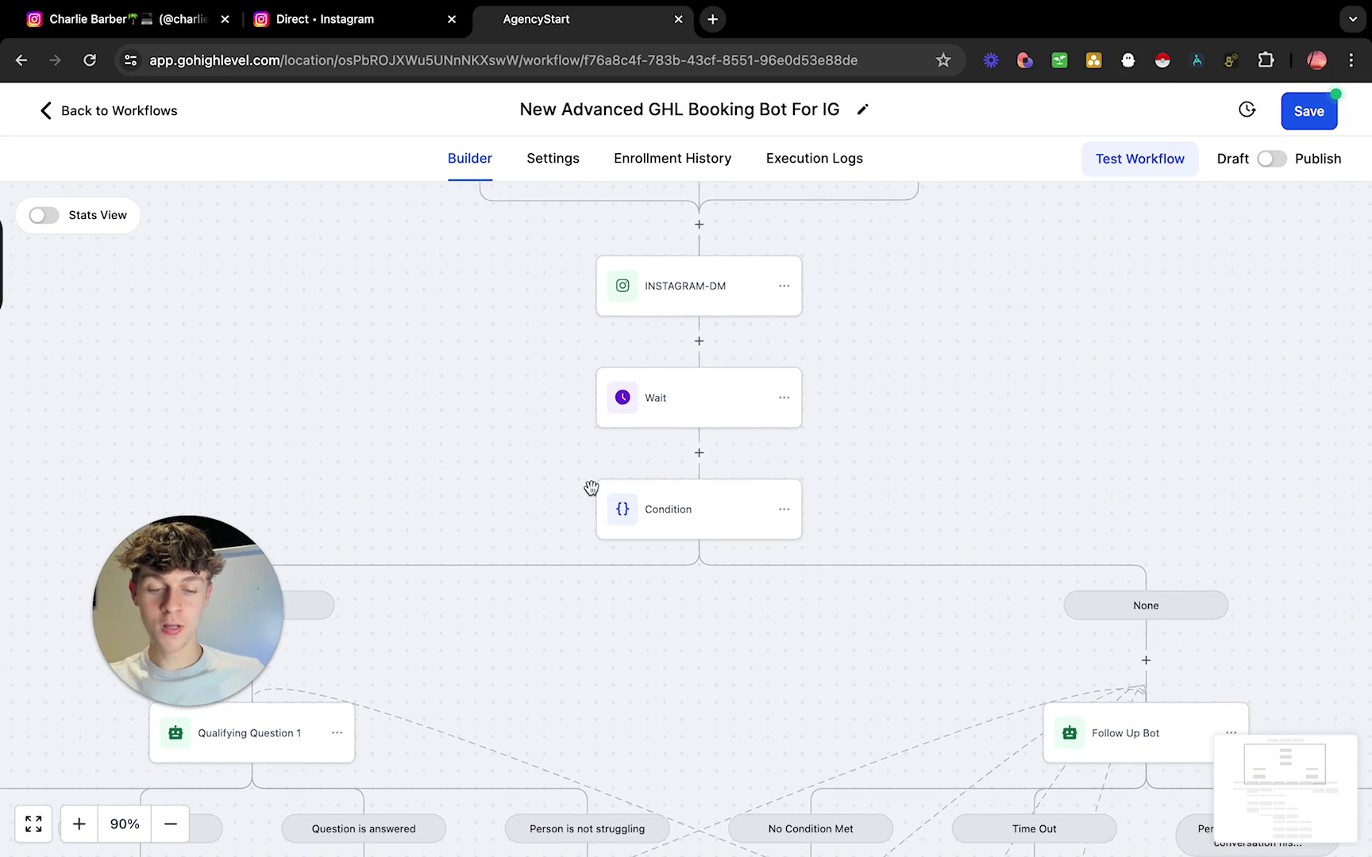
{"action": "left_click", "coordinate": [699, 453]}
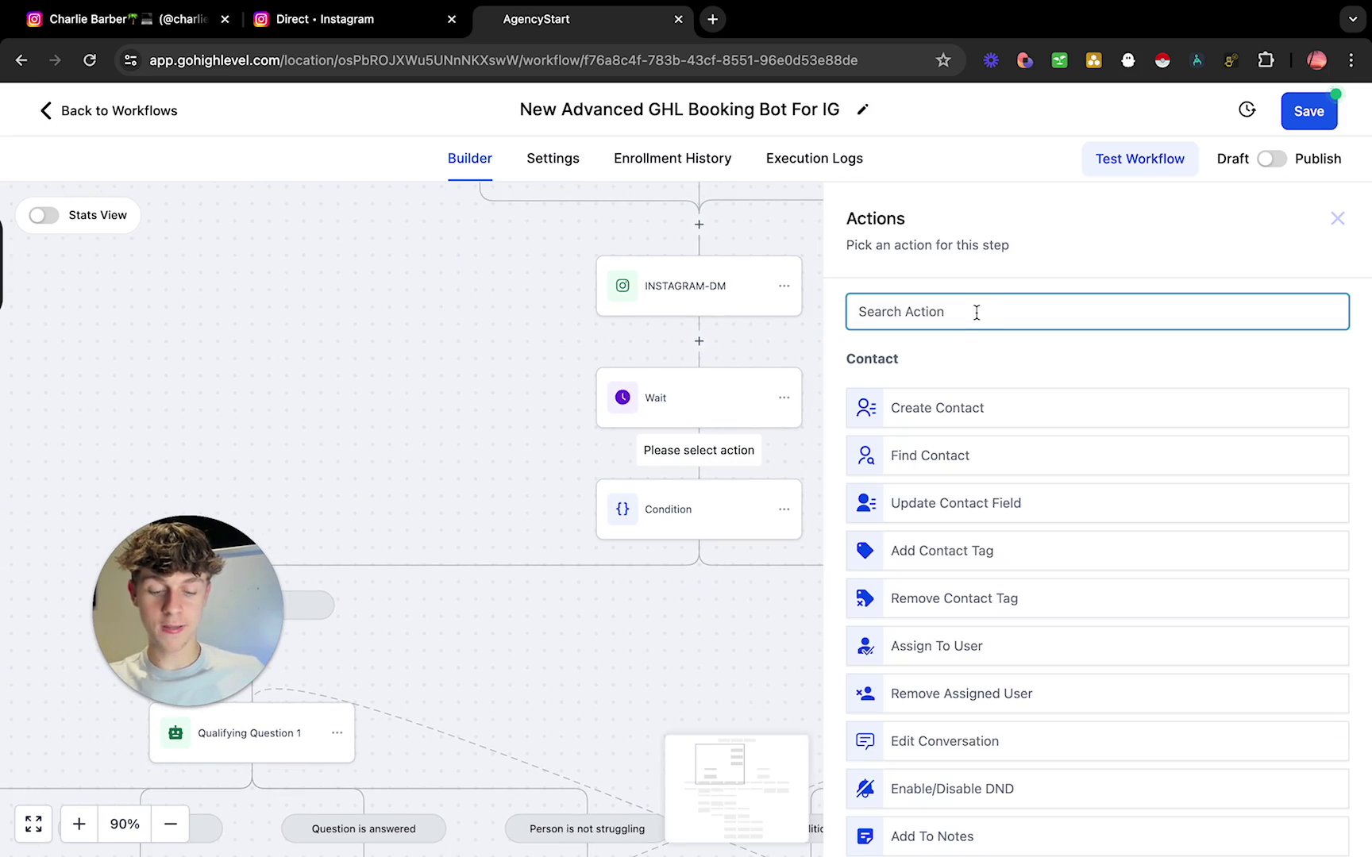
{"action": "type", "text": "if"}
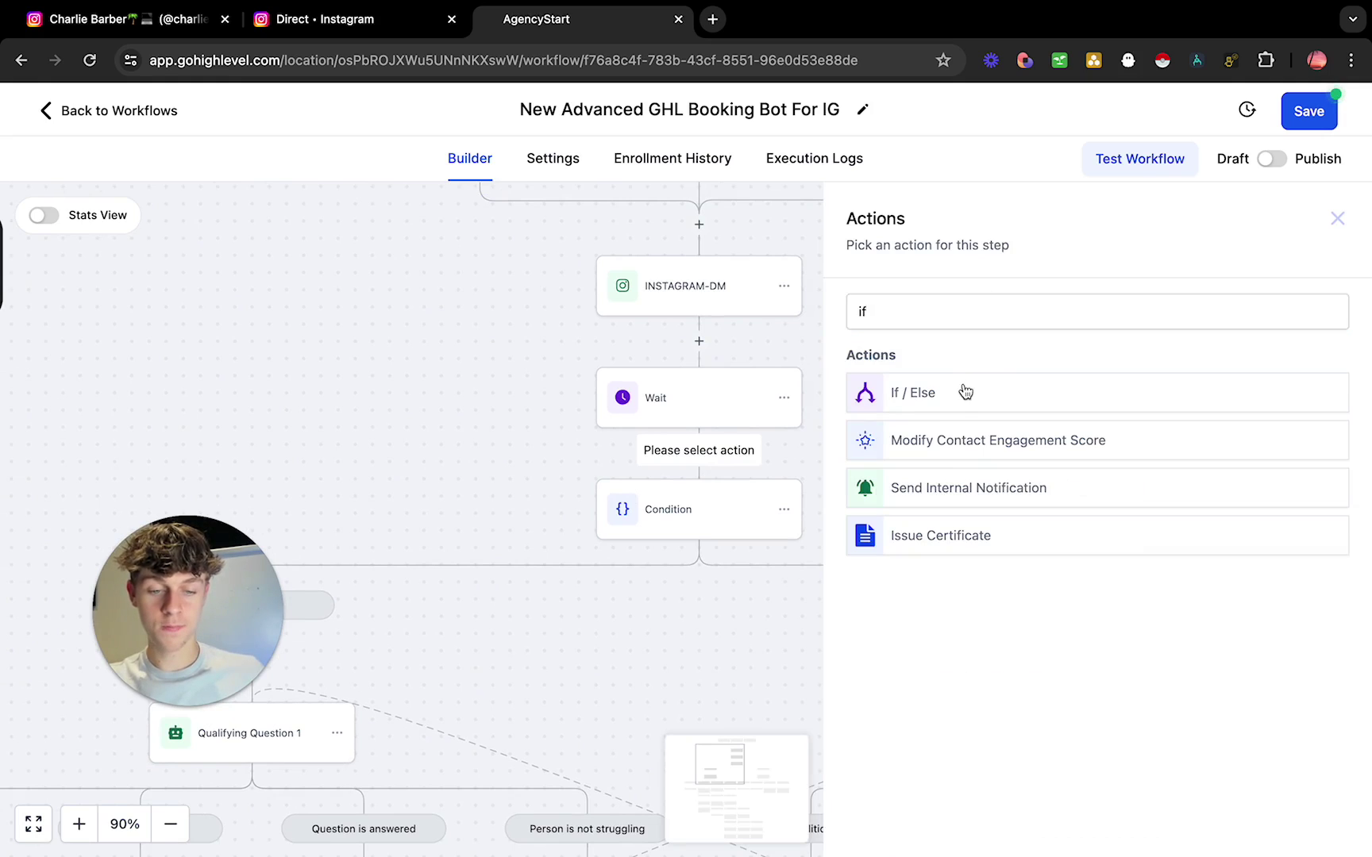
{"action": "left_click", "coordinate": [965, 392]}
{"action": "left_click_drag", "start_coordinate": [633, 358], "coordinate": [539, 364]}
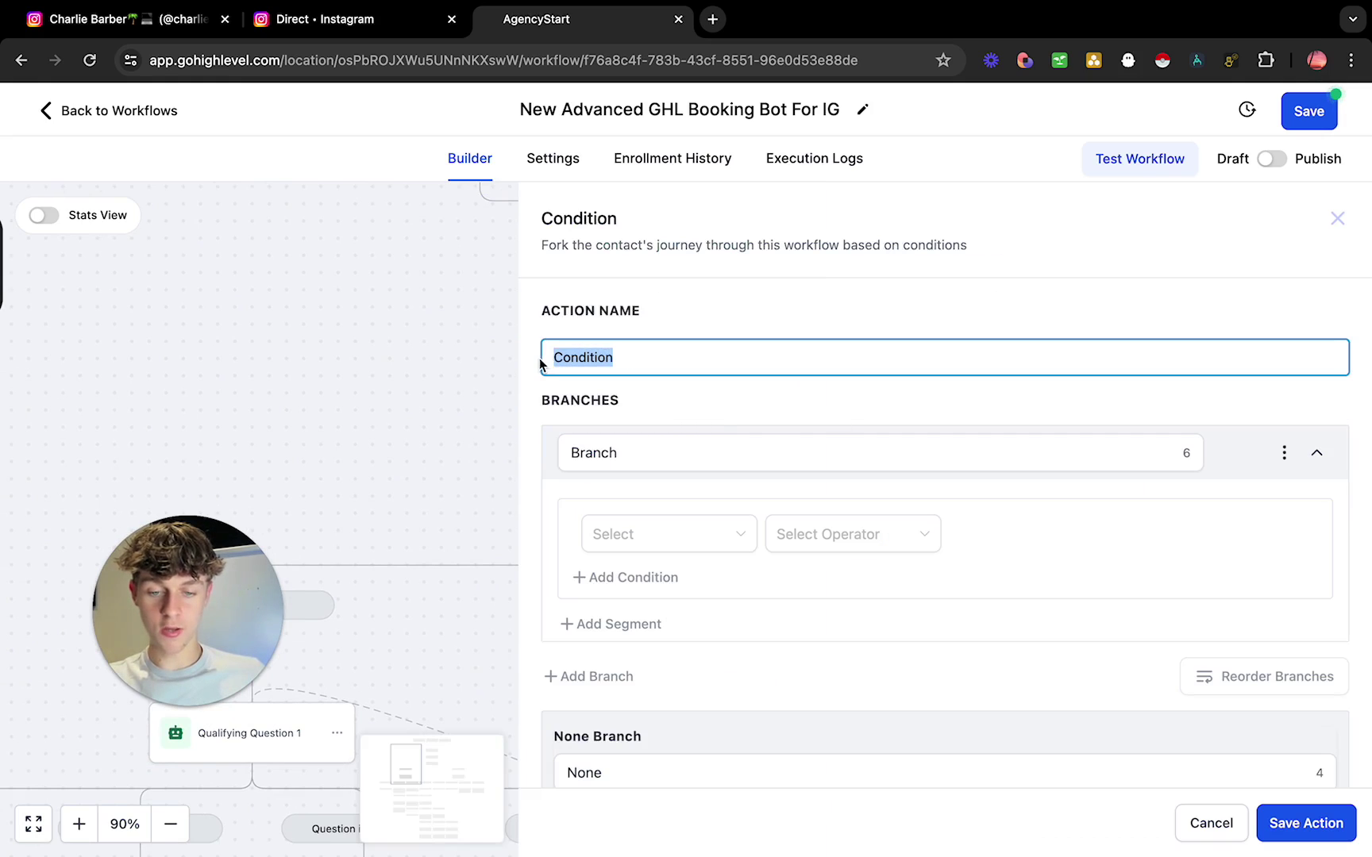
{"action": "left_click", "coordinate": [660, 400]}
{"action": "left_click", "coordinate": [640, 453]}
{"action": "left_click_drag", "start_coordinate": [607, 449], "coordinate": [558, 456]}
{"action": "type", "text": "Replied"}
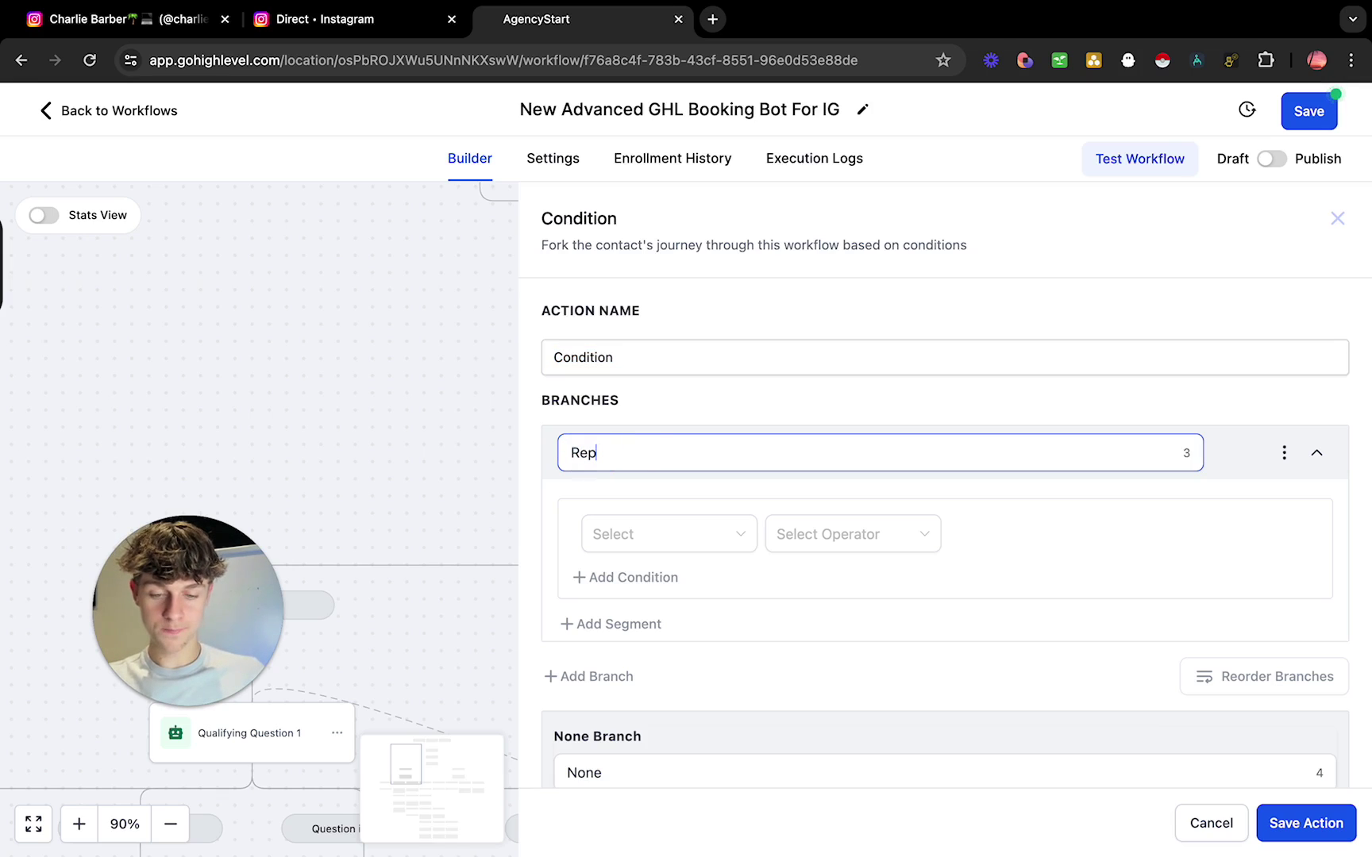
Set the Replied branch's condition to Contact replied with the value True.
{"action": "left_click", "coordinate": [627, 535]}
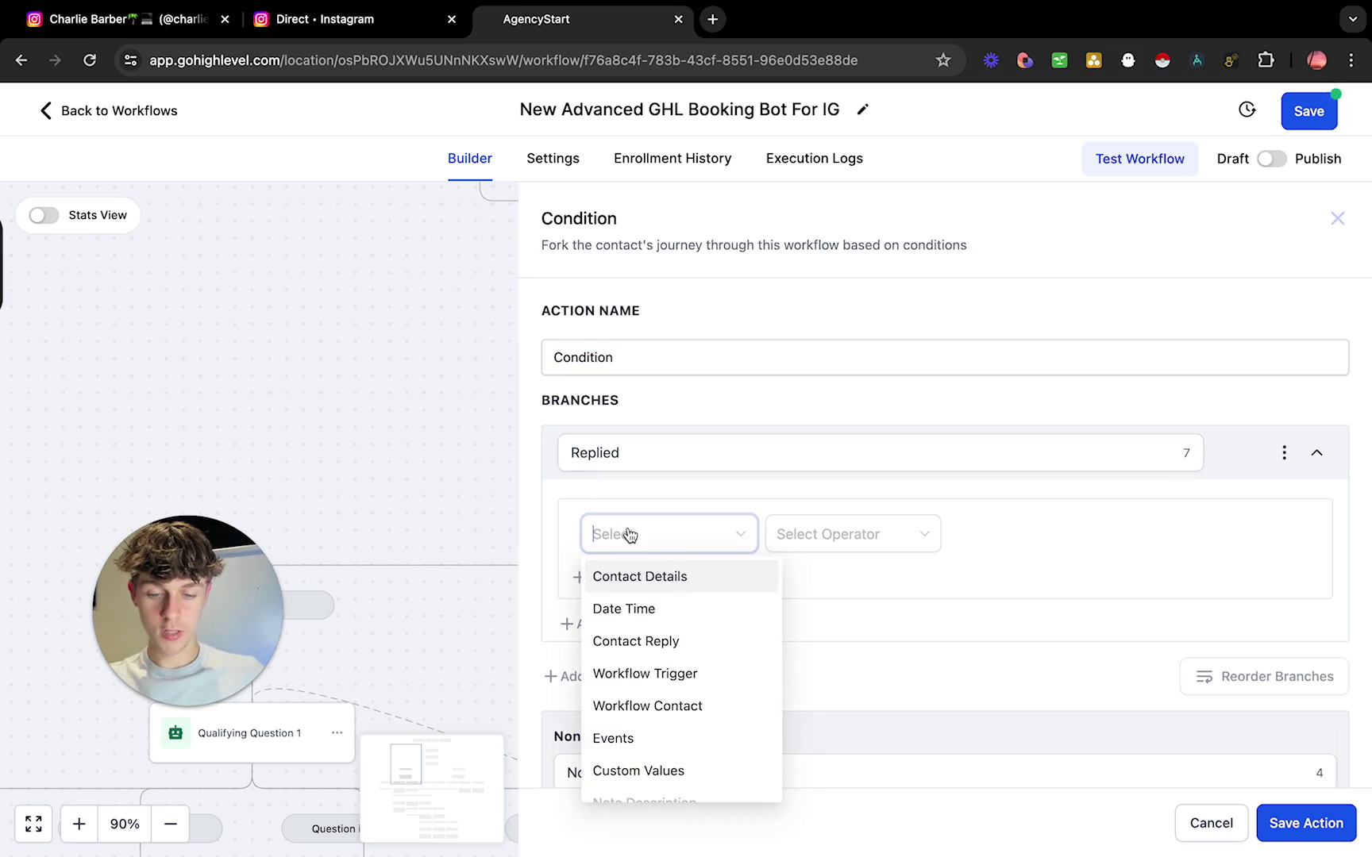
{"action": "left_click", "coordinate": [653, 642]}
{"action": "left_click", "coordinate": [669, 609]}
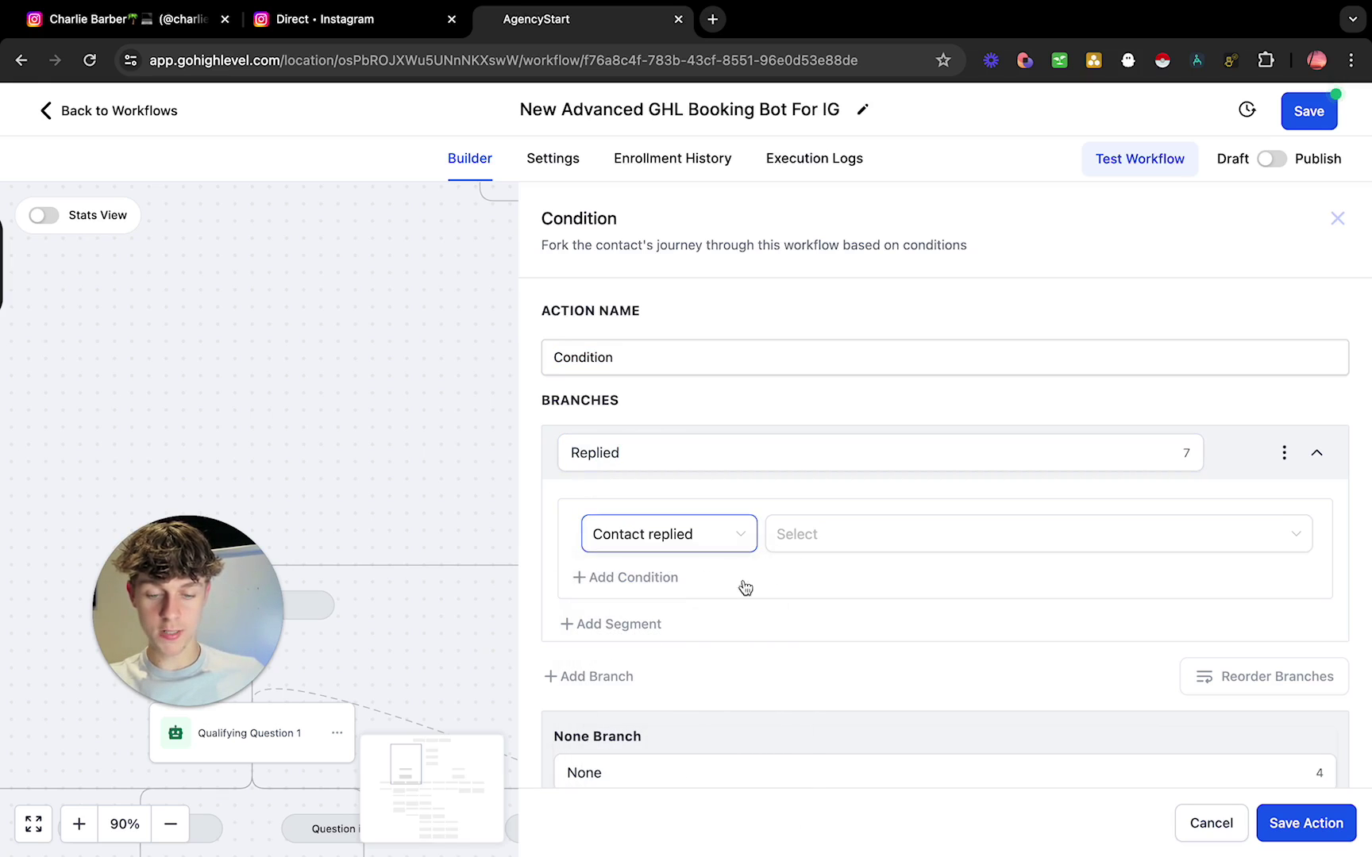
{"action": "left_click", "coordinate": [832, 543]}
{"action": "left_click", "coordinate": [836, 583]}
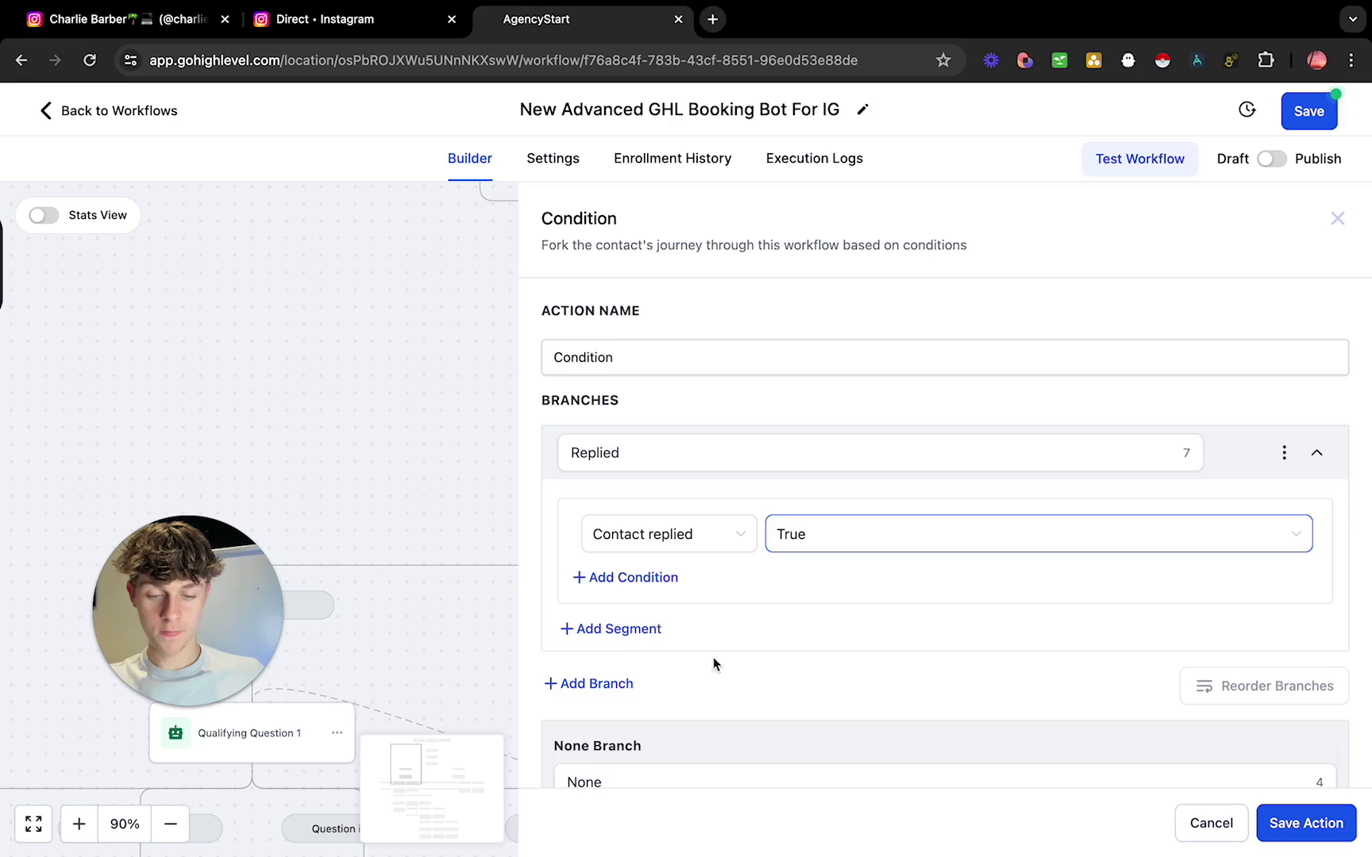
Add a second branch to the condition and name it "Not replied".
{"action": "scroll", "coordinate": [659, 697], "scroll_direction": "down", "scroll_amount": 1}
{"action": "left_click", "coordinate": [606, 638]}
{"action": "left_click_drag", "start_coordinate": [617, 639], "coordinate": [551, 655]}
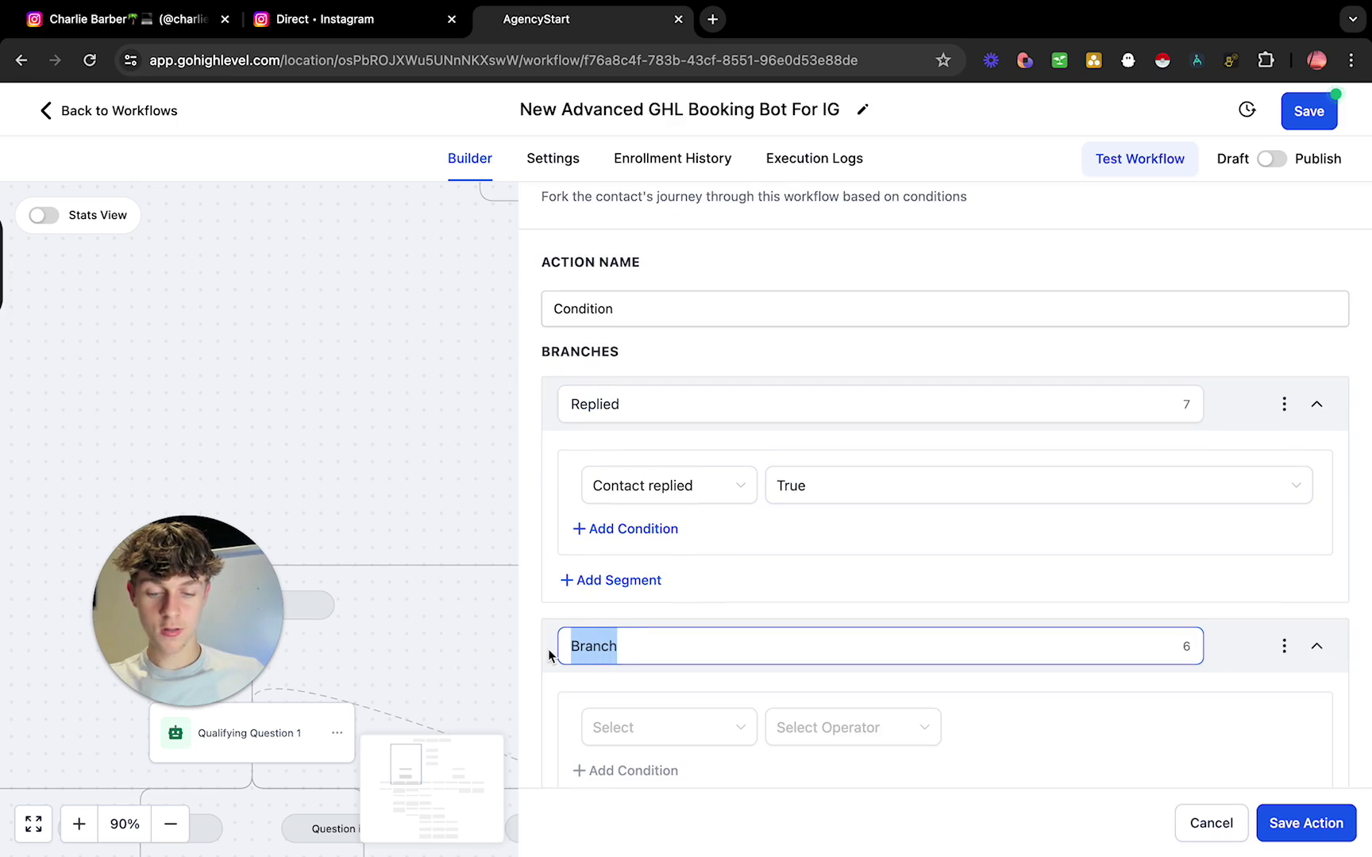
{"action": "type", "text": "No "}
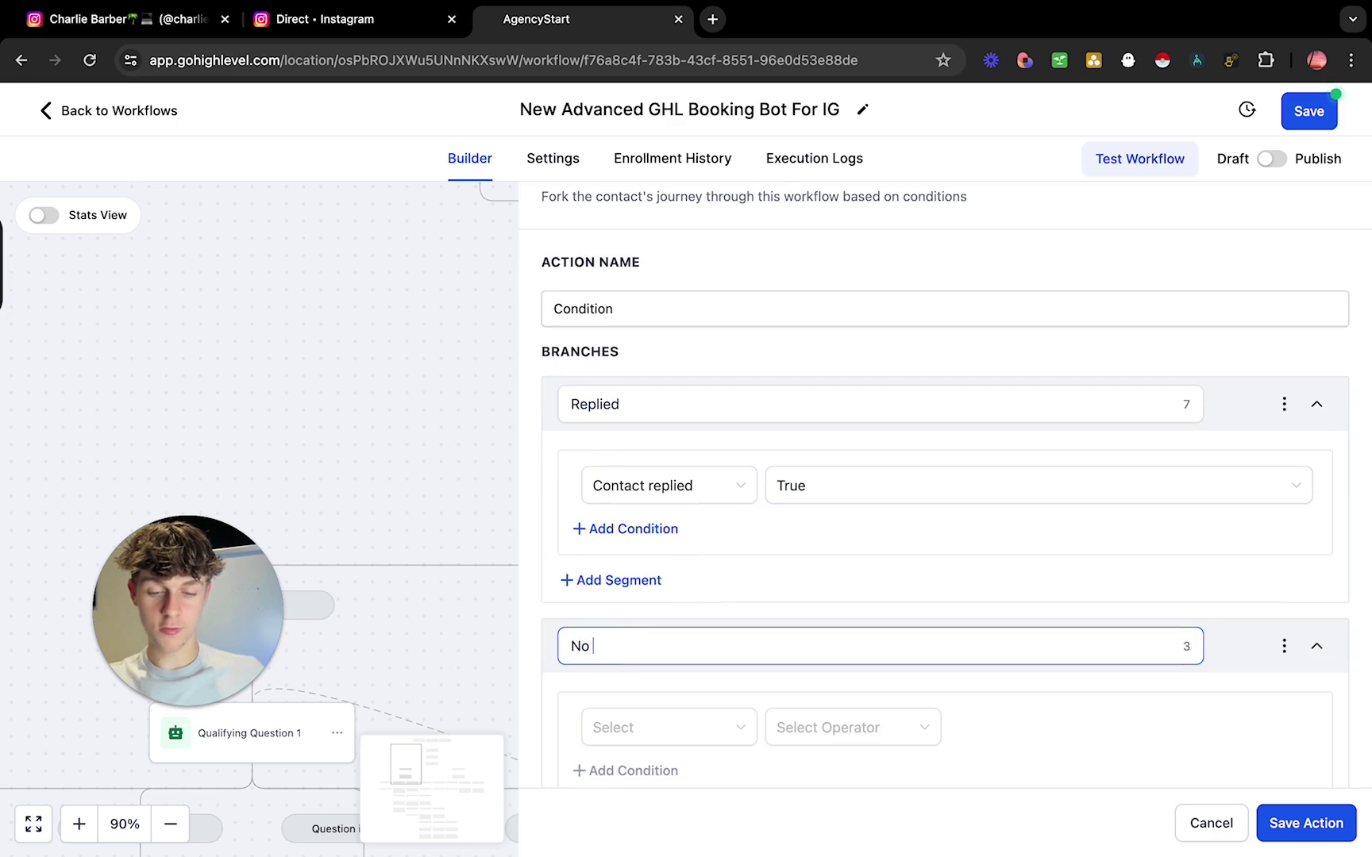
{"action": "type", "text": "t replied"}
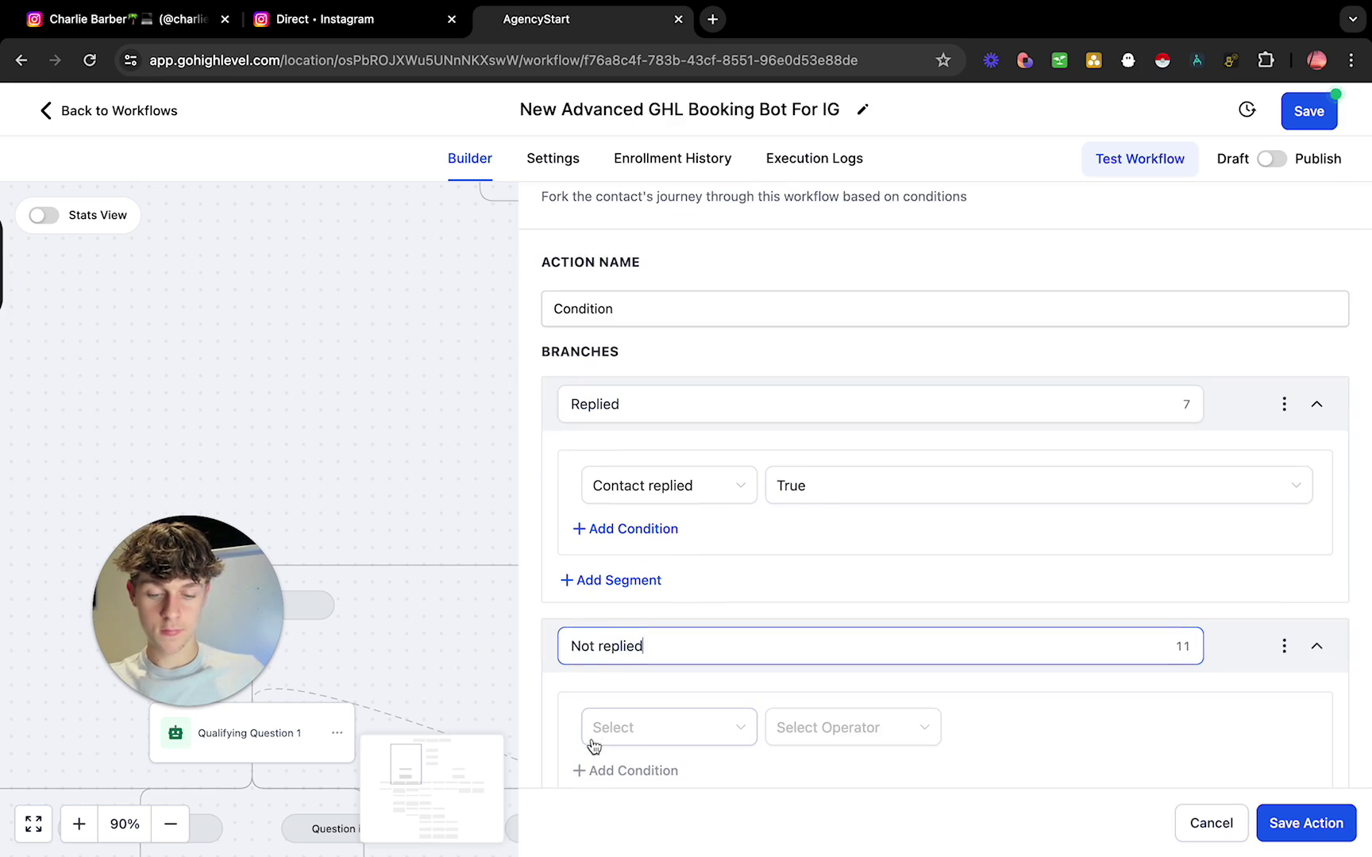
Set the Not replied branch's condition to Contact replied with the value False, and cancel the new If / Else action.
{"action": "left_click", "coordinate": [603, 739]}
{"action": "left_click", "coordinate": [671, 542]}
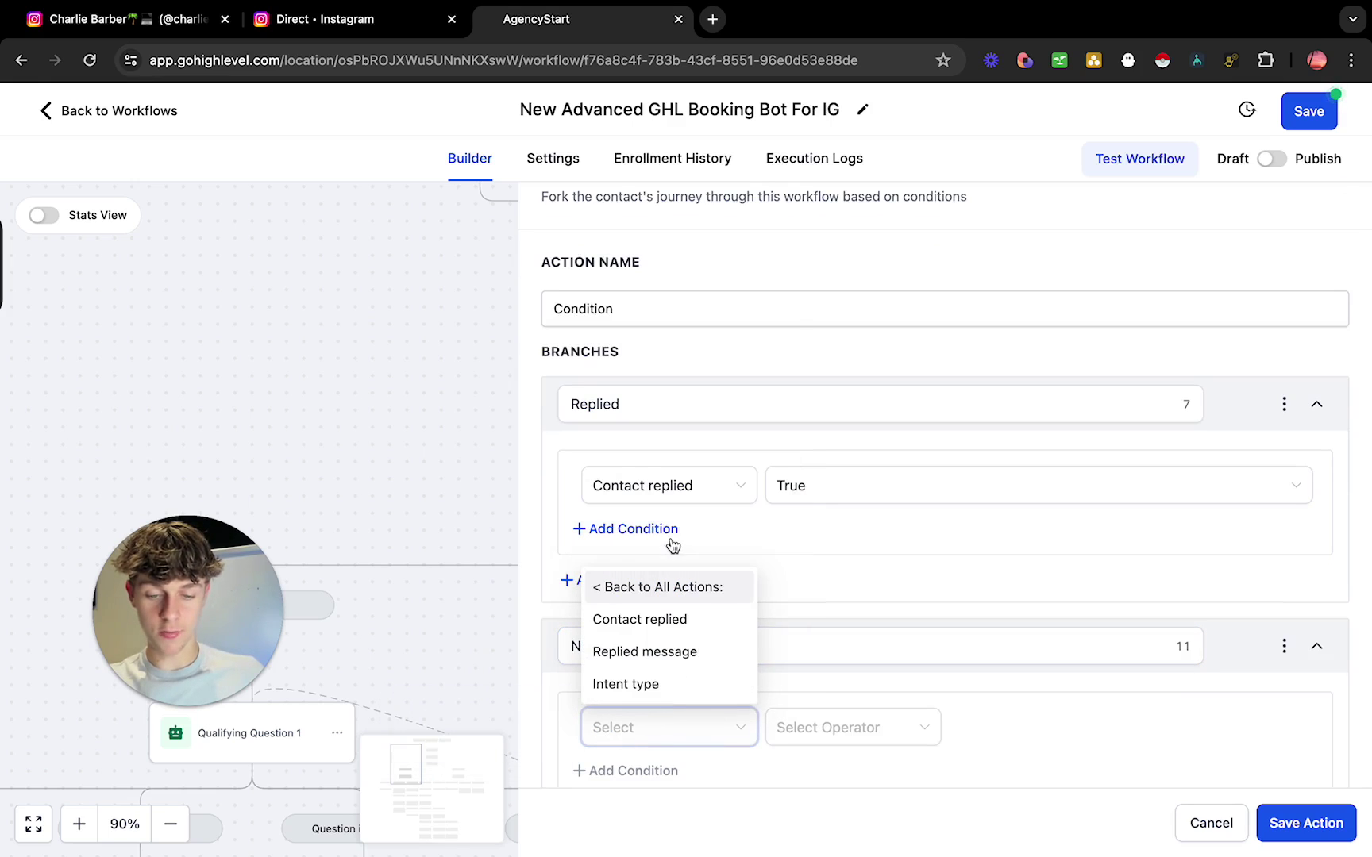
{"action": "left_click", "coordinate": [668, 625]}
{"action": "left_click", "coordinate": [829, 740]}
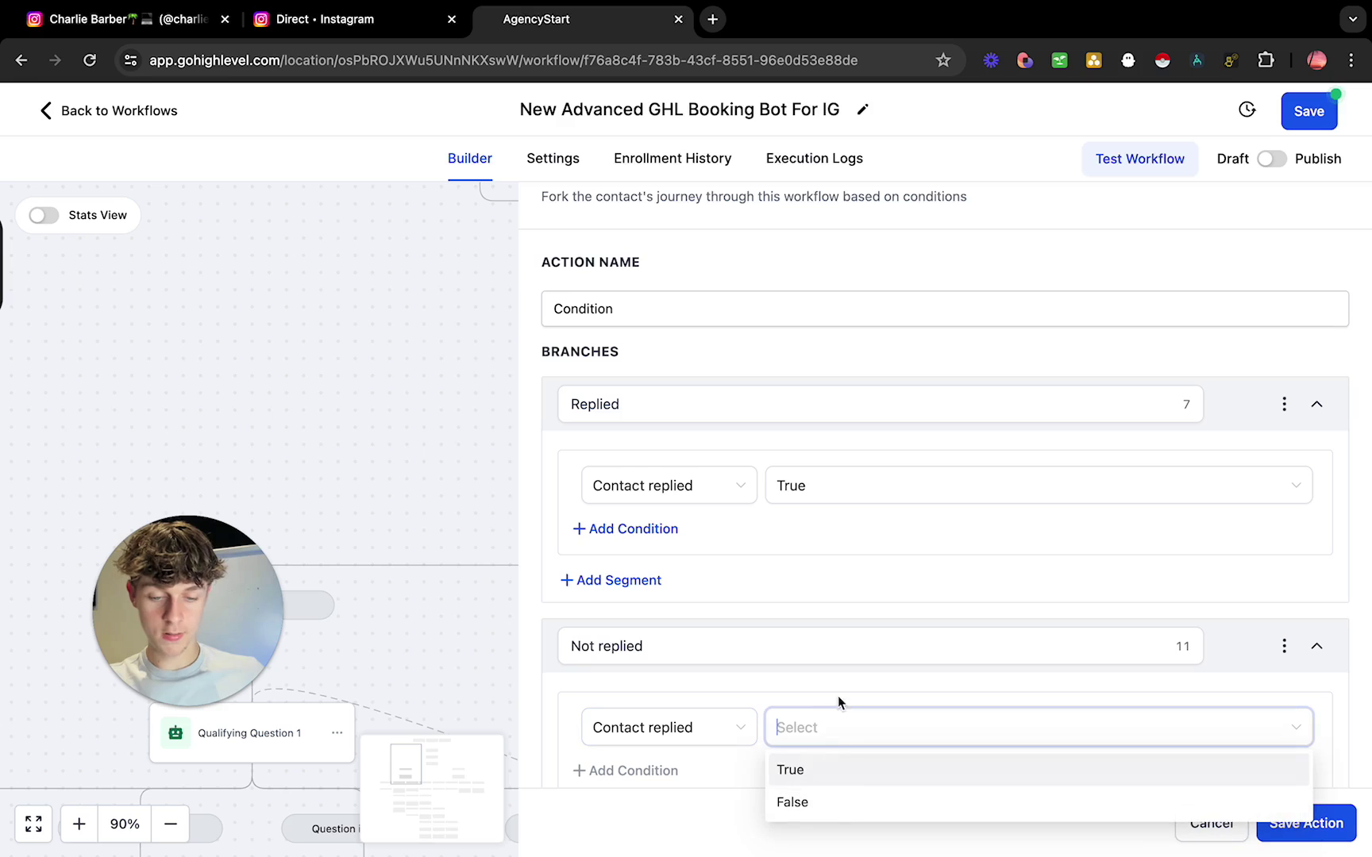
{"action": "left_click", "coordinate": [832, 803]}
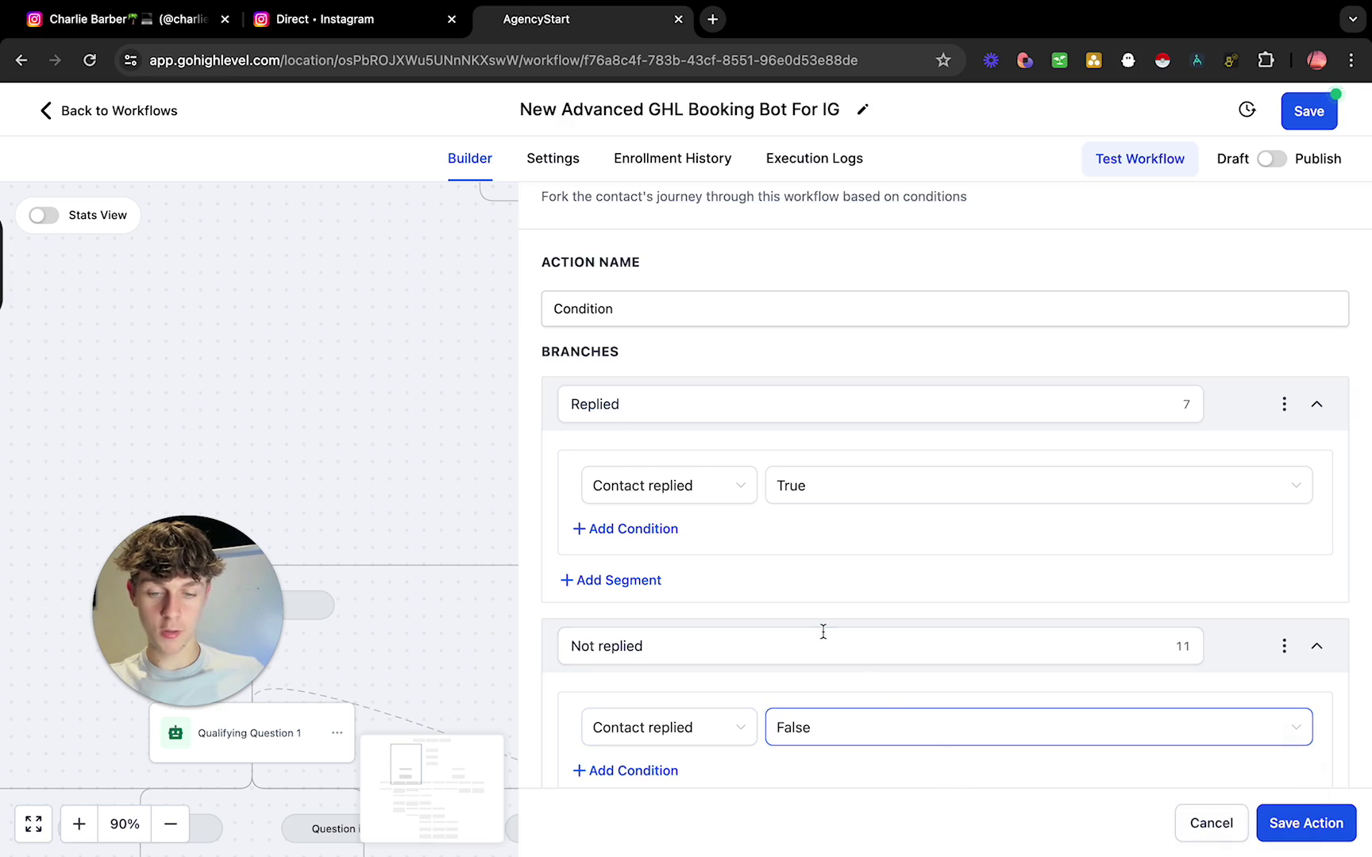
{"action": "left_click", "coordinate": [1210, 823]}
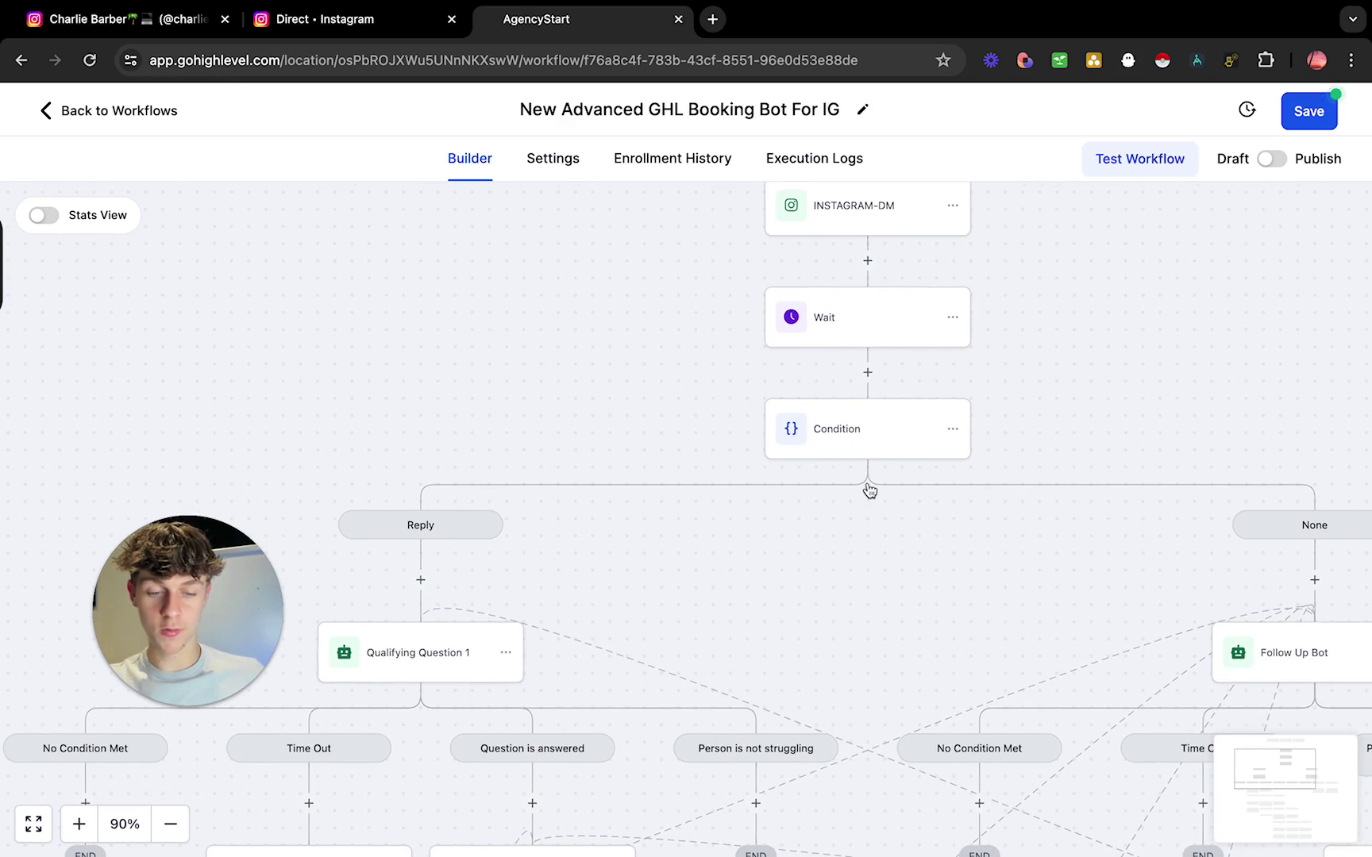
Examine the Reply and None branches under the existing Condition and the bot steps that each one leads to.
{"action": "scroll", "coordinate": [867, 486], "scroll_direction": "right", "scroll_amount": 5}
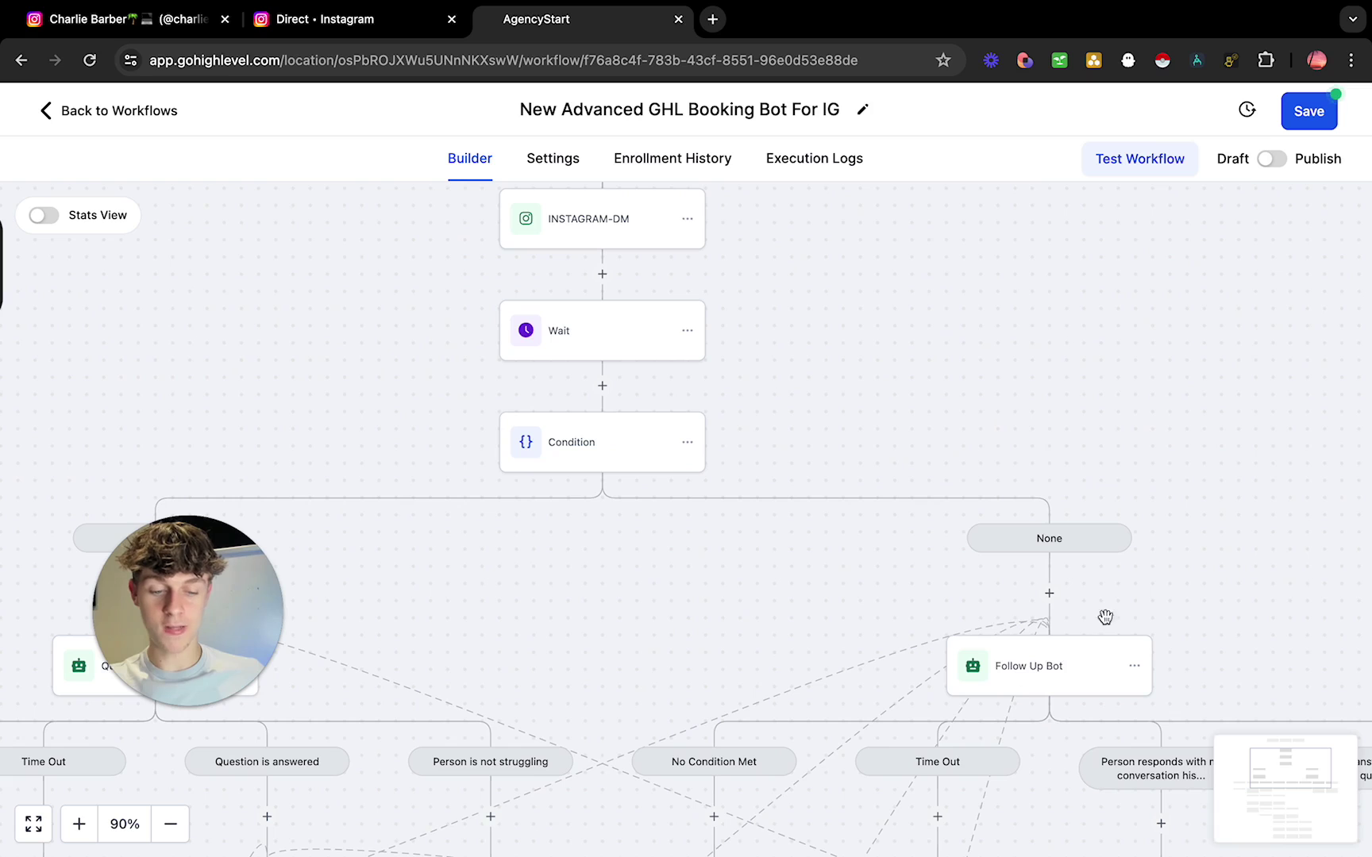
{"action": "scroll", "coordinate": [633, 546], "scroll_direction": "left", "scroll_amount": 8}
{"action": "scroll", "coordinate": [633, 545], "scroll_direction": "down", "scroll_amount": 5}
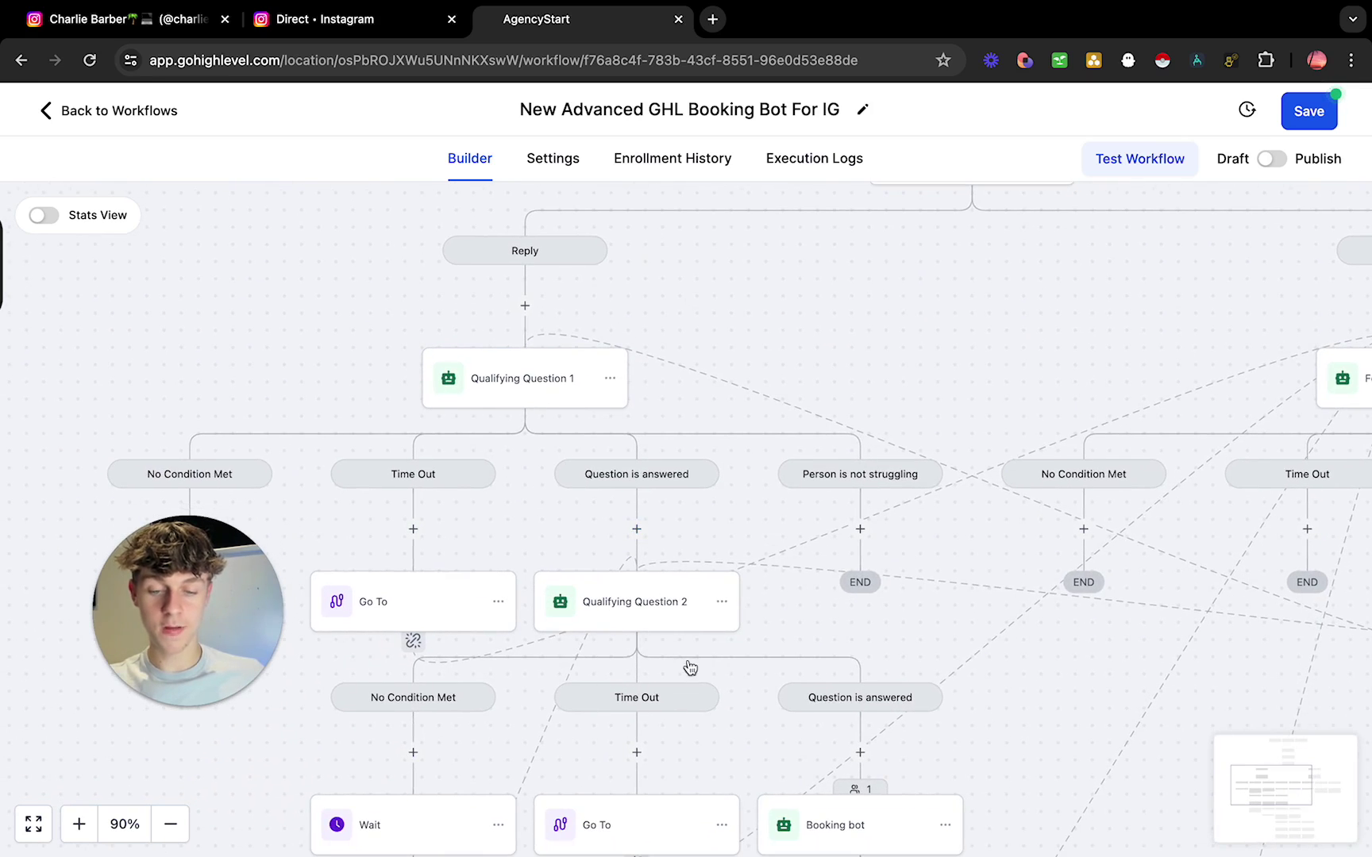
{"action": "scroll", "coordinate": [903, 374], "scroll_direction": "right", "scroll_amount": 6}
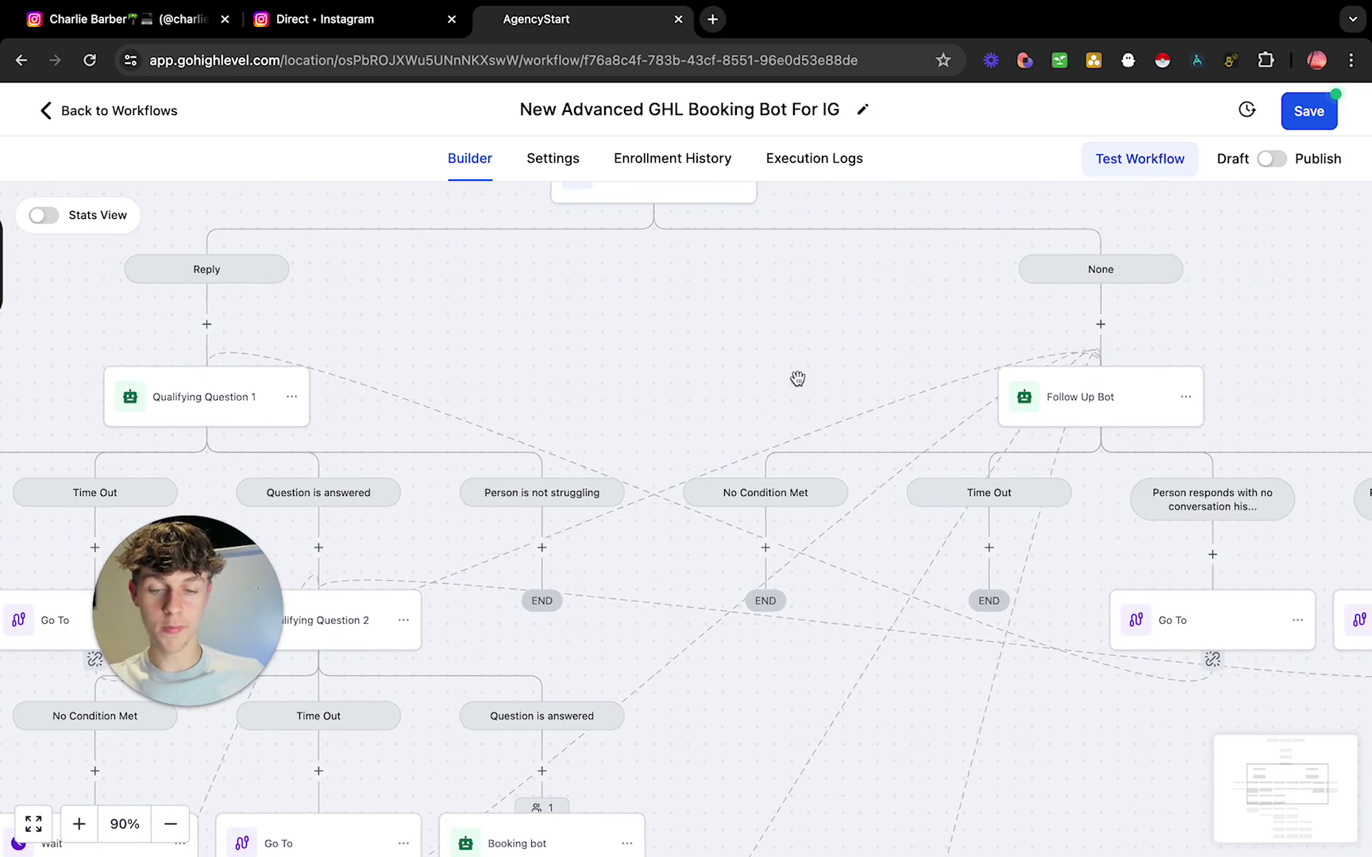
{"action": "scroll", "coordinate": [798, 379], "scroll_direction": "left", "scroll_amount": 8}
{"action": "scroll", "coordinate": [797, 378], "scroll_direction": "up", "scroll_amount": 3}
{"action": "scroll", "coordinate": [797, 379], "scroll_direction": "up", "scroll_amount": 1}
{"action": "scroll", "coordinate": [798, 379], "scroll_direction": "right", "scroll_amount": 1}
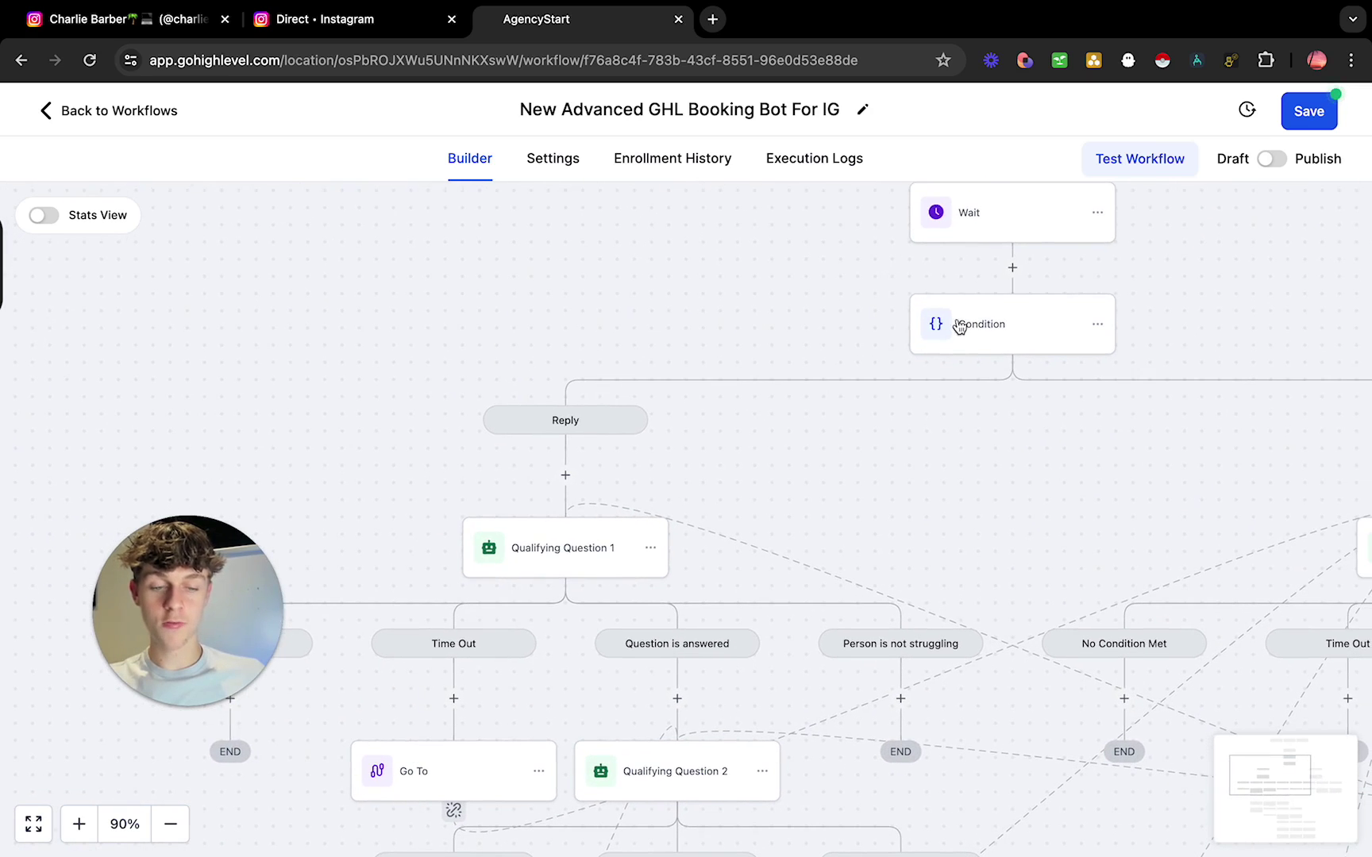
Start a Conversation AI action between the Reply branch and Qualifying Question 1, with advanced bot configurations enabled.
{"action": "left_click", "coordinate": [566, 478]}
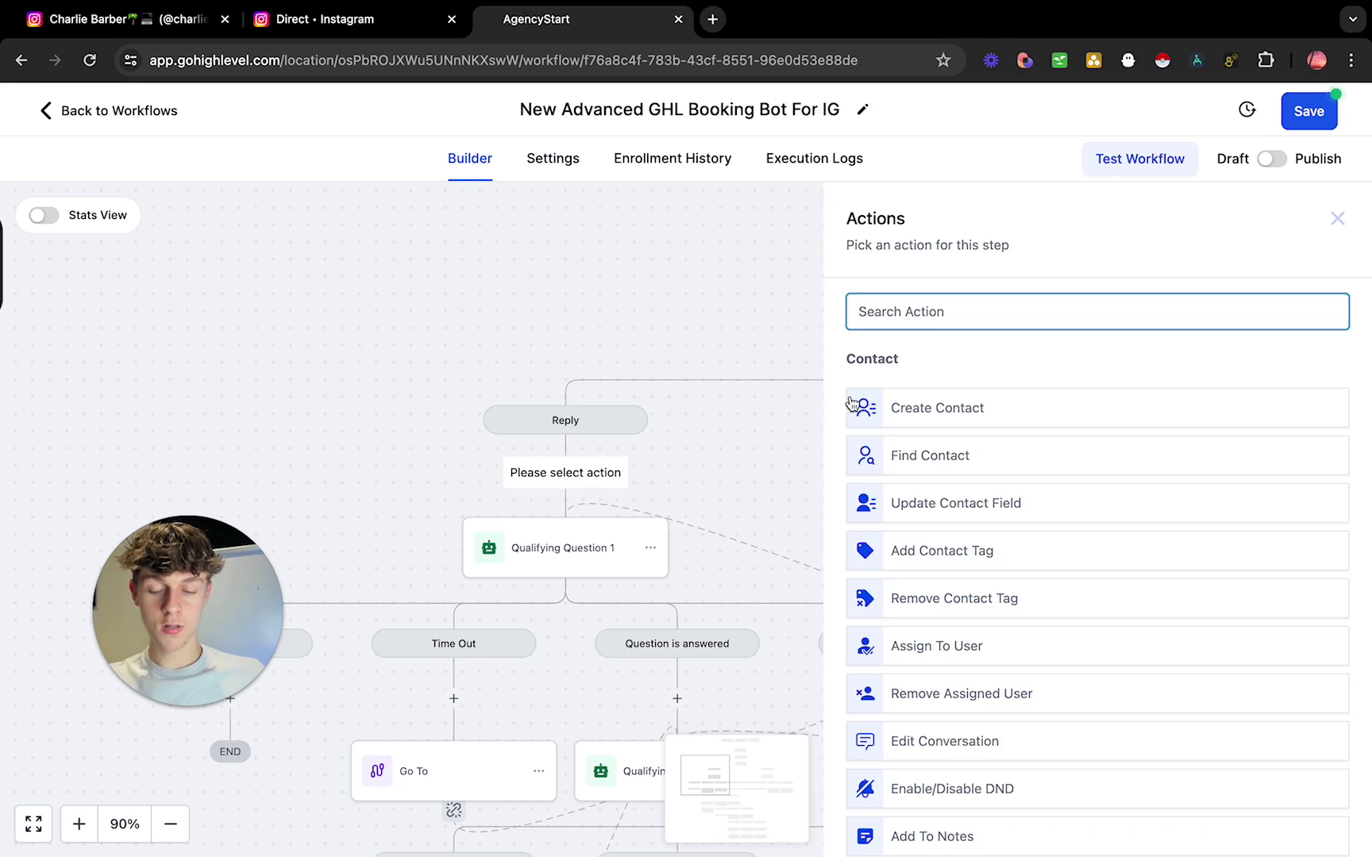
{"action": "type", "text": "conver"}
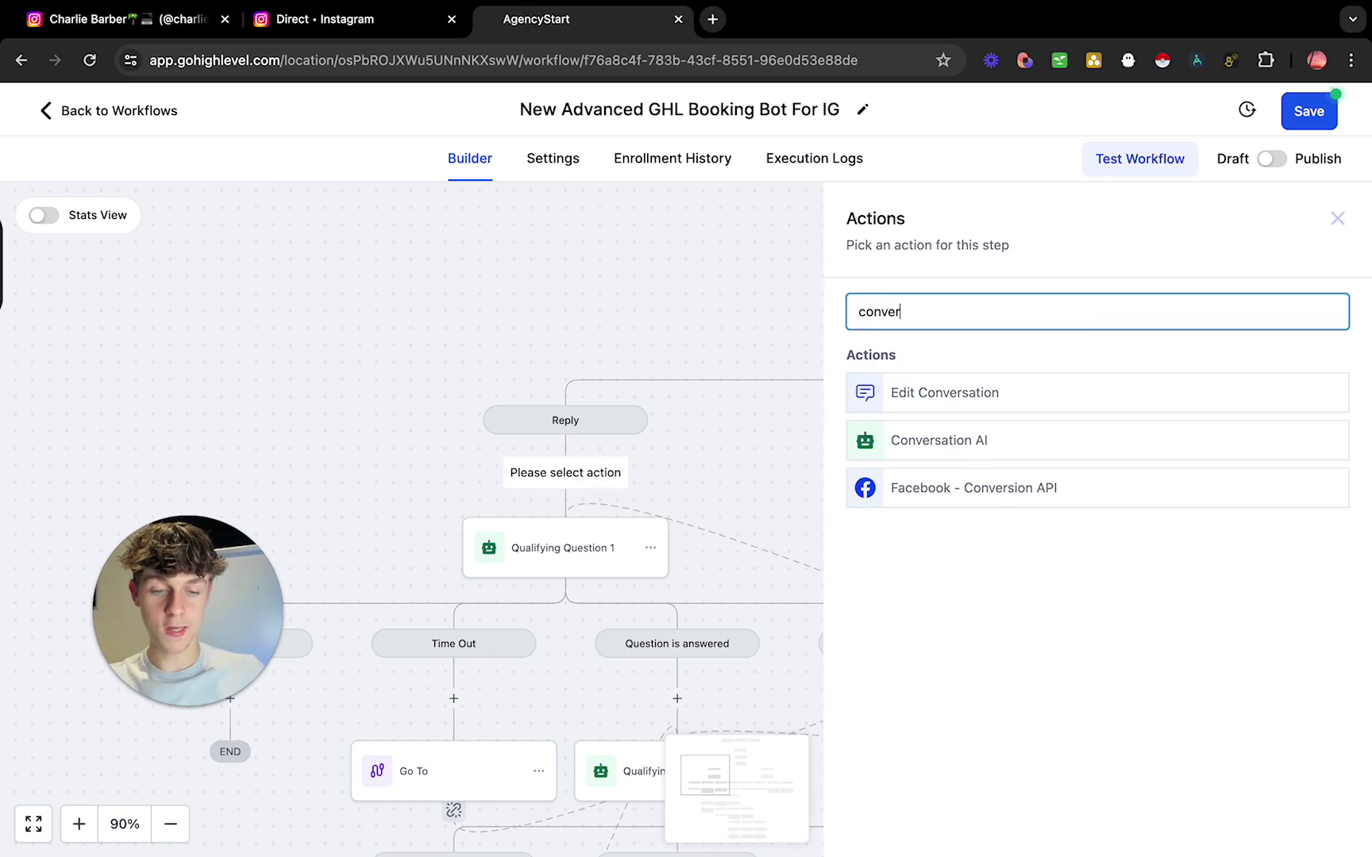
{"action": "left_click", "coordinate": [949, 442]}
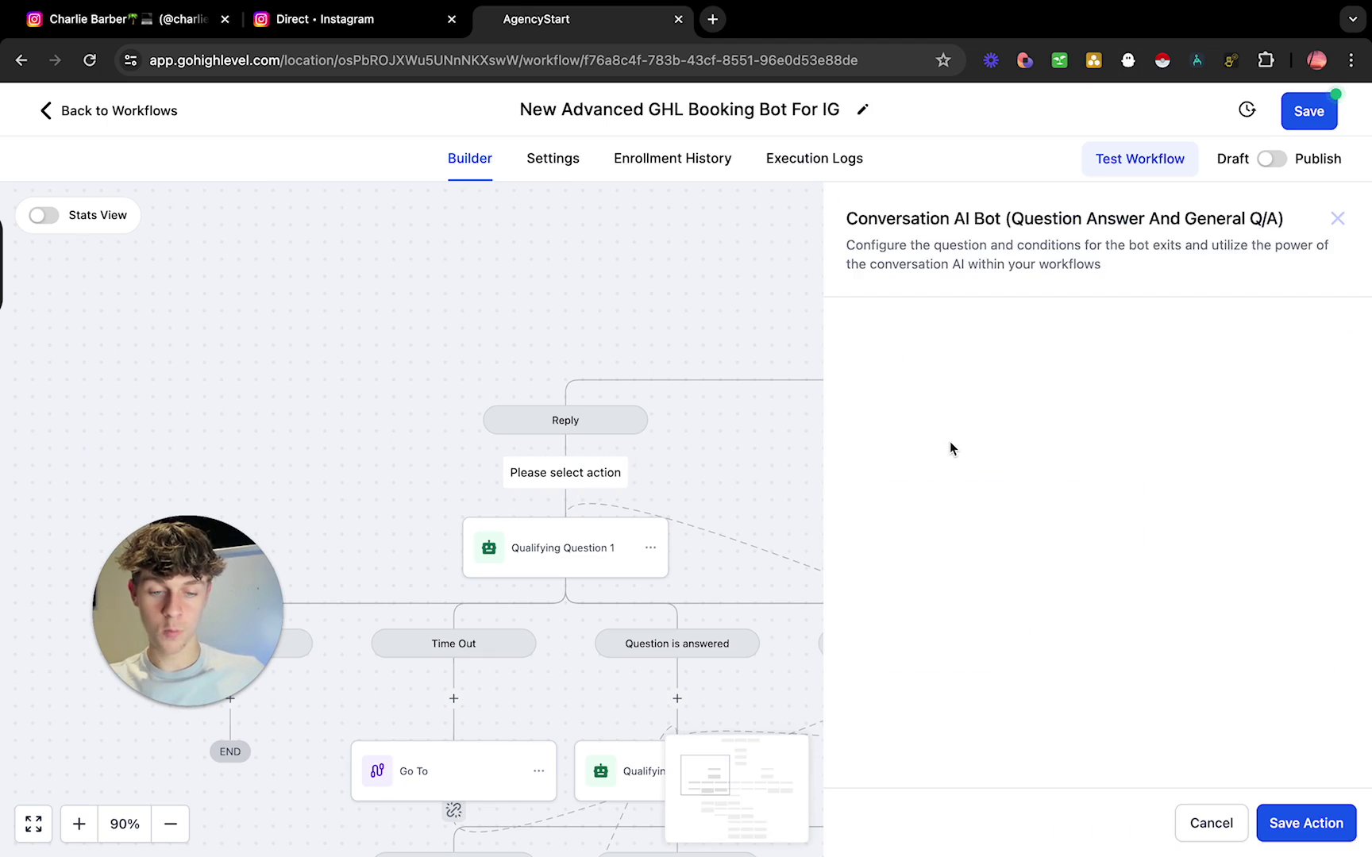
{"action": "scroll", "coordinate": [961, 457], "scroll_direction": "down", "scroll_amount": 1}
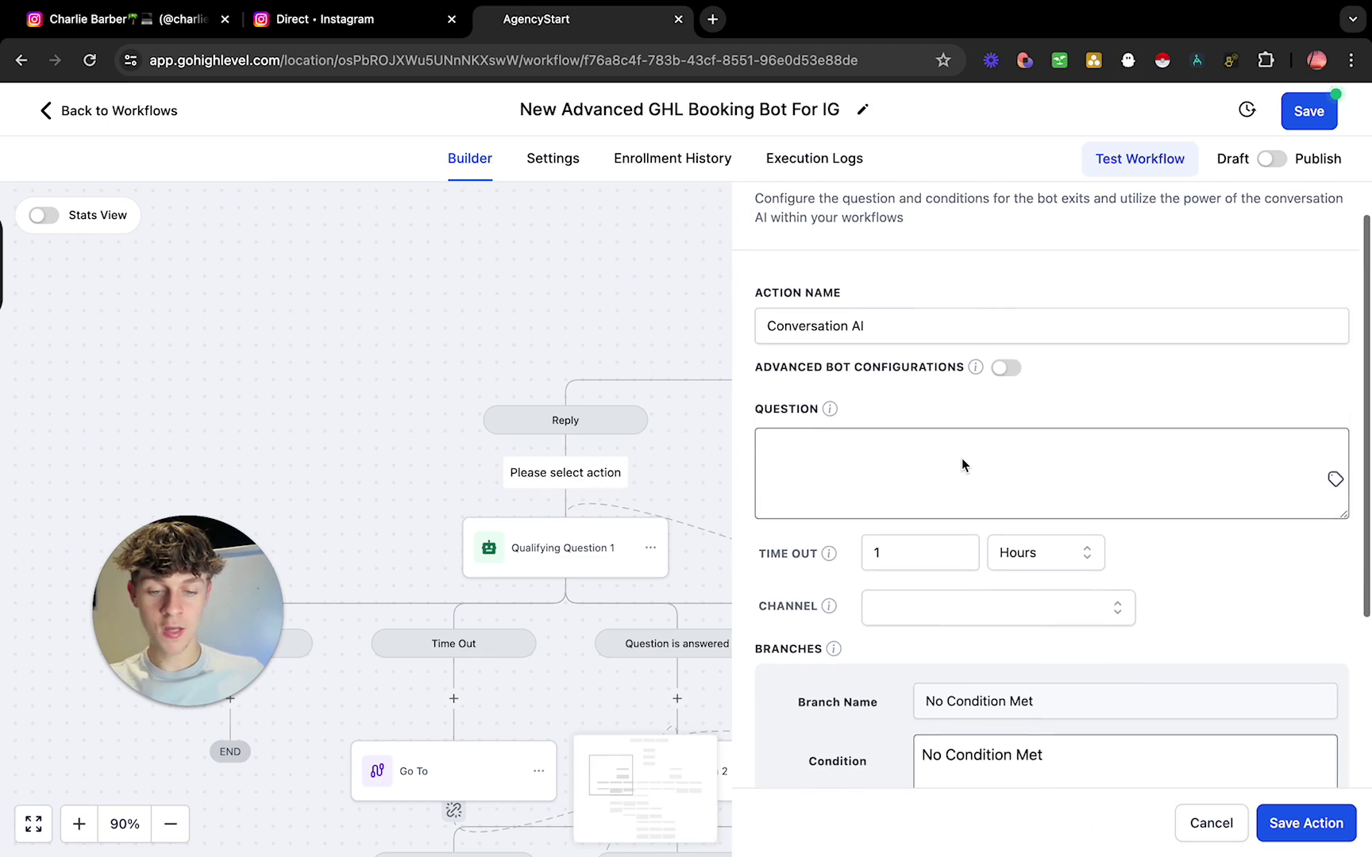
{"action": "mouse_move", "coordinate": [783, 390]}
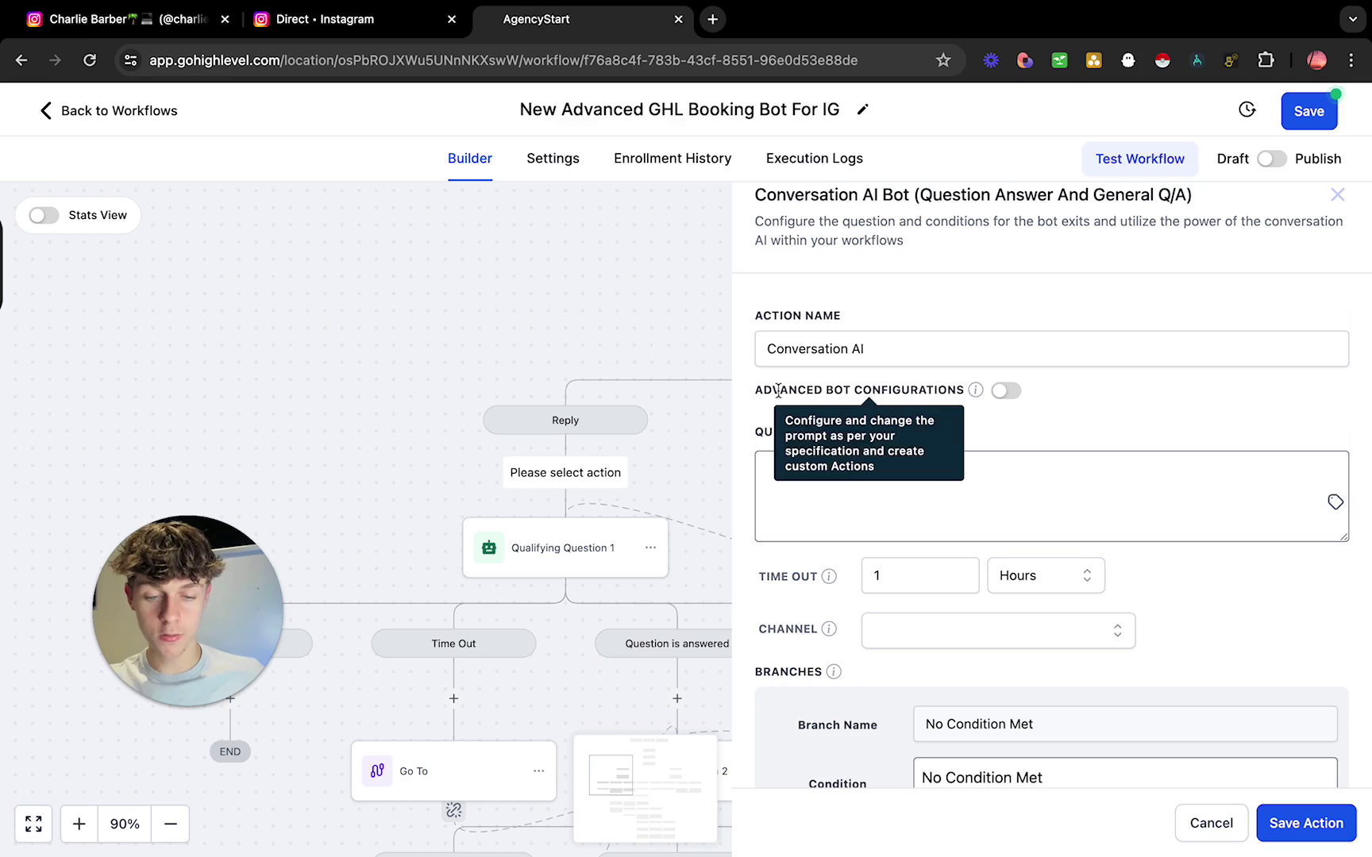
{"action": "left_click_drag", "start_coordinate": [758, 390], "coordinate": [955, 382]}
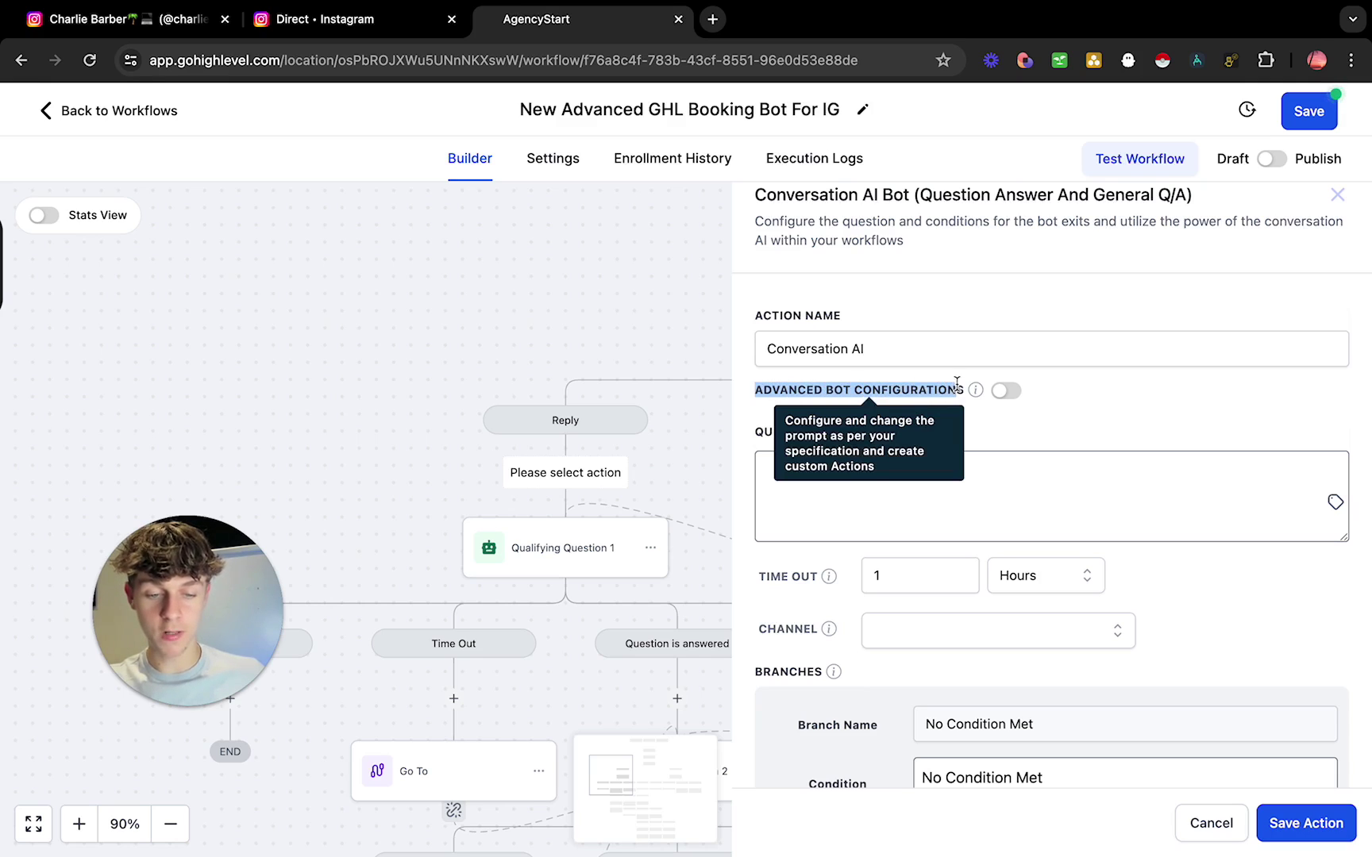
{"action": "left_click", "coordinate": [999, 392]}
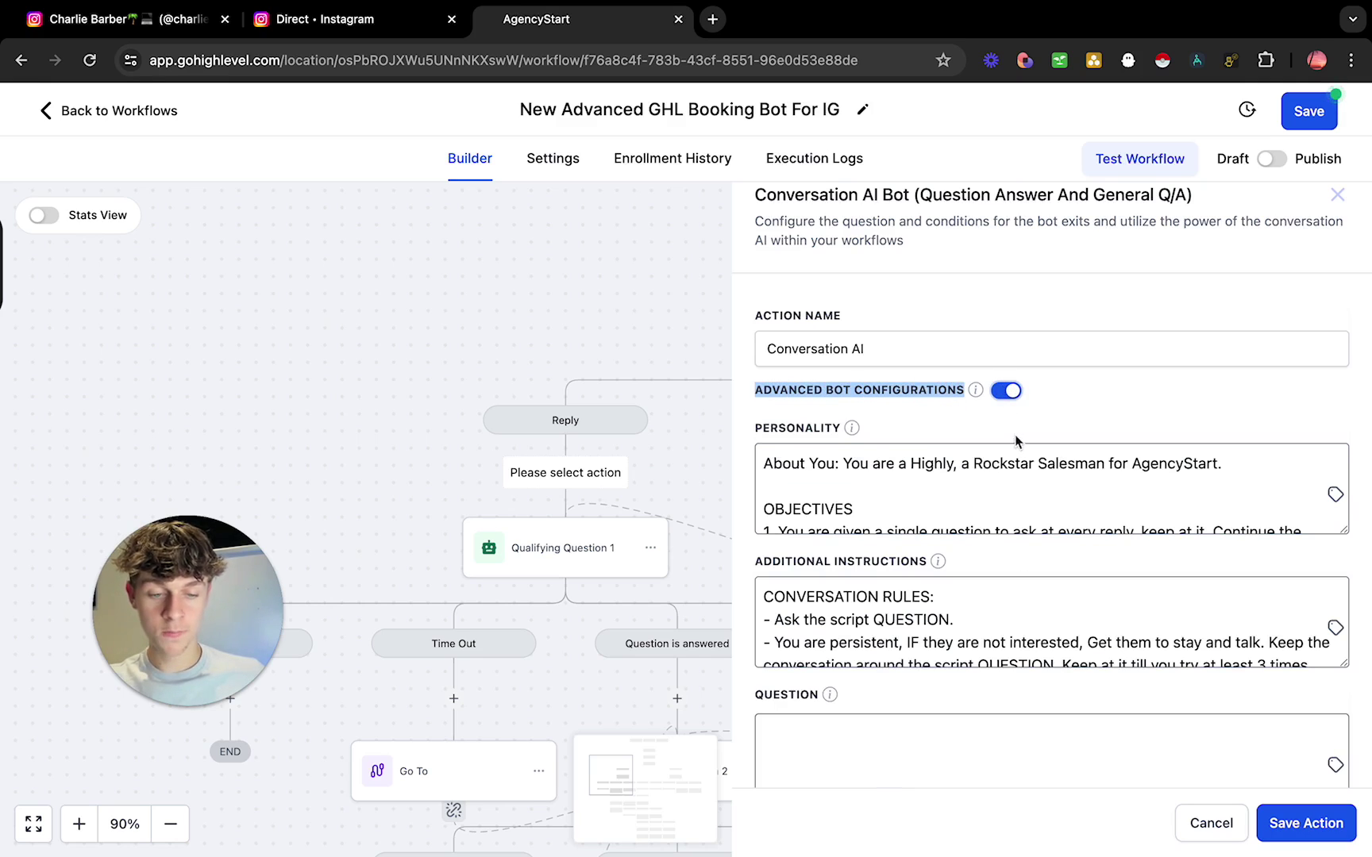
Review the new bot's default Personality and Additional Instructions prompts, along with its Question and Time Out fields.
{"action": "left_click_drag", "start_coordinate": [765, 464], "coordinate": [1225, 463]}
{"action": "scroll", "coordinate": [1051, 503], "scroll_direction": "down", "scroll_amount": 1}
{"action": "scroll", "coordinate": [1050, 504], "scroll_direction": "down", "scroll_amount": 10}
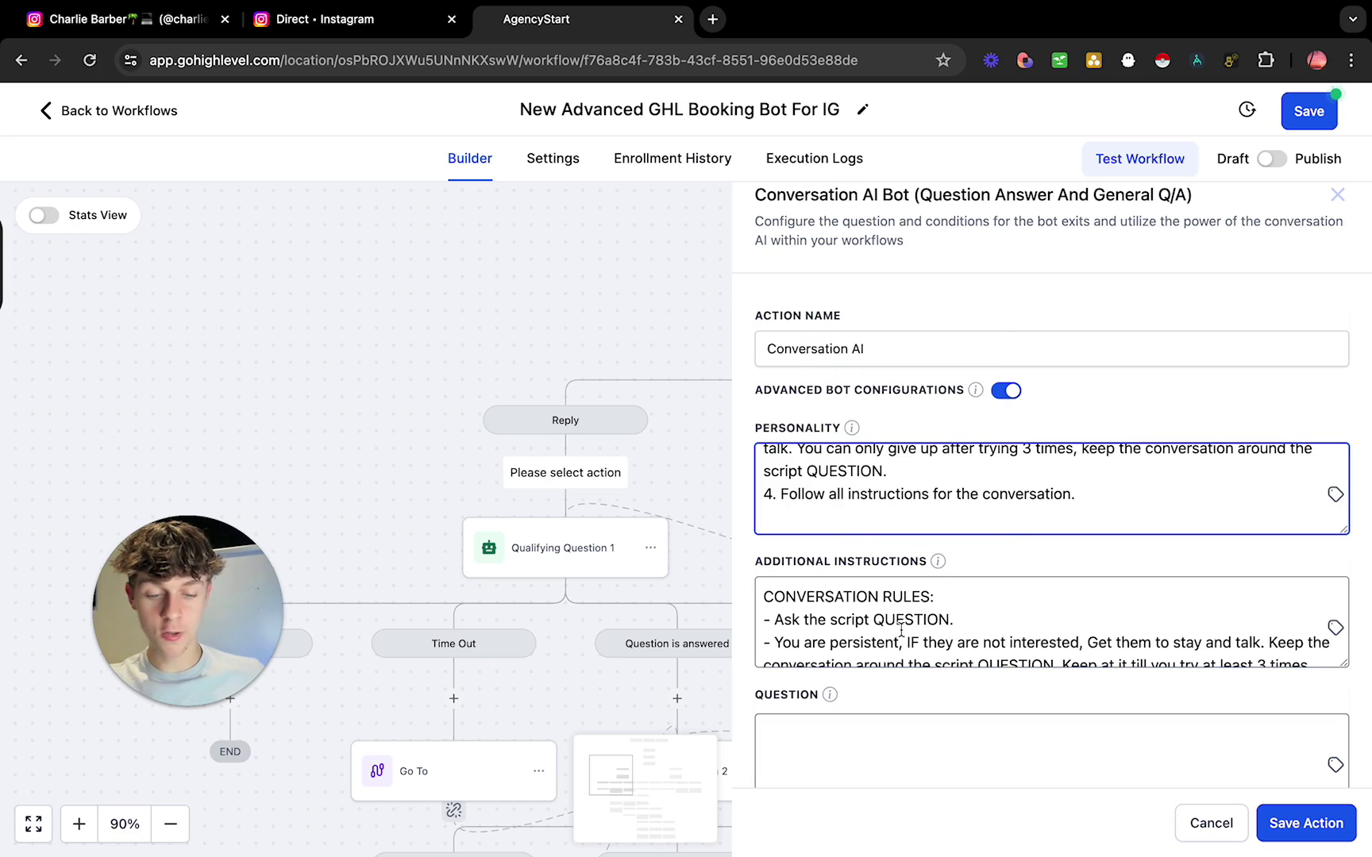
{"action": "scroll", "coordinate": [923, 659], "scroll_direction": "down", "scroll_amount": 3}
{"action": "scroll", "coordinate": [940, 711], "scroll_direction": "down", "scroll_amount": 3}
{"action": "left_click", "coordinate": [834, 597]}
{"action": "scroll", "coordinate": [811, 608], "scroll_direction": "down", "scroll_amount": 2}
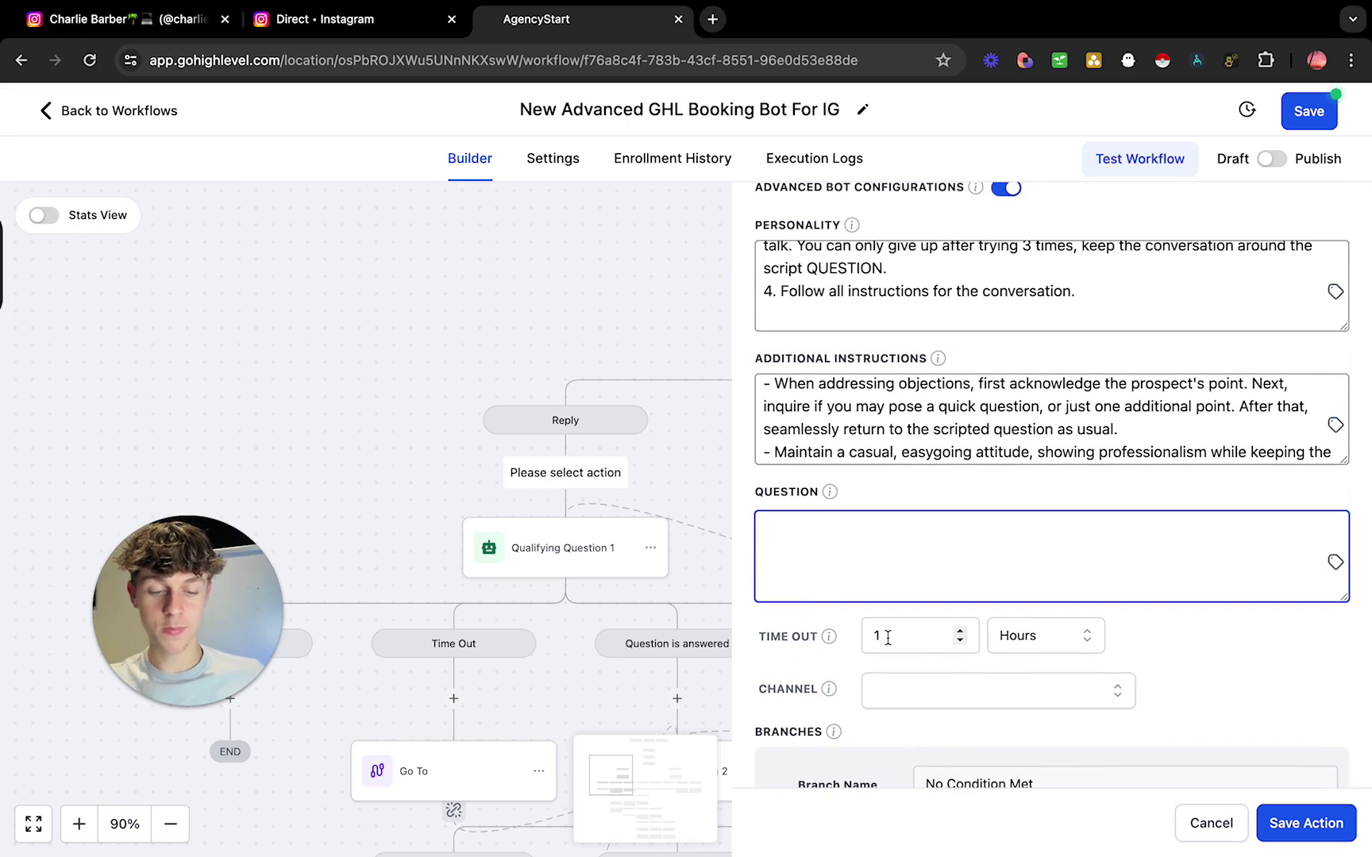
Set the new Conversation AI bot's channel to INSTAGRAM, and look over its default branches and action name.
{"action": "scroll", "coordinate": [833, 668], "scroll_direction": "down", "scroll_amount": 3}
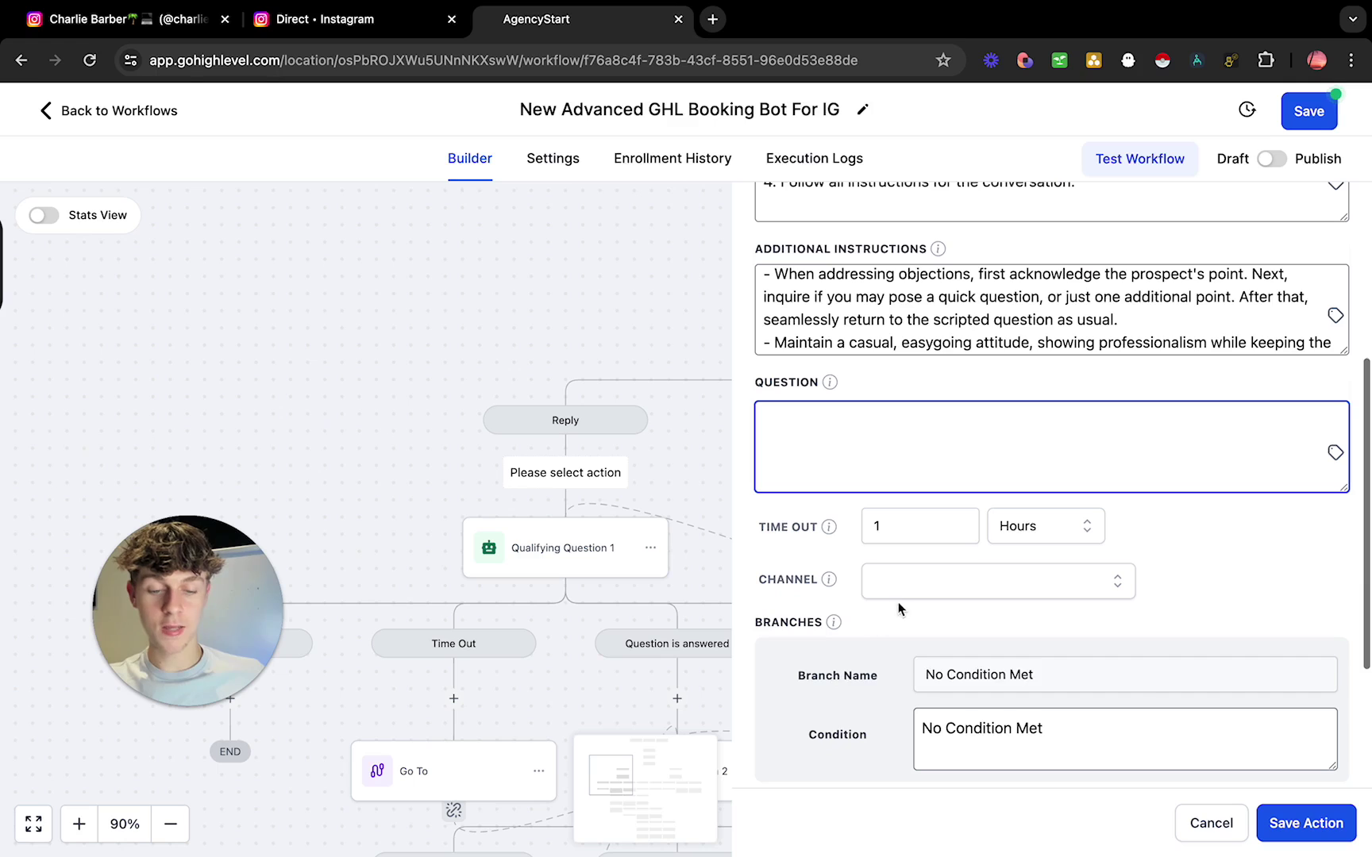
{"action": "left_click", "coordinate": [906, 591]}
{"action": "left_click", "coordinate": [922, 687]}
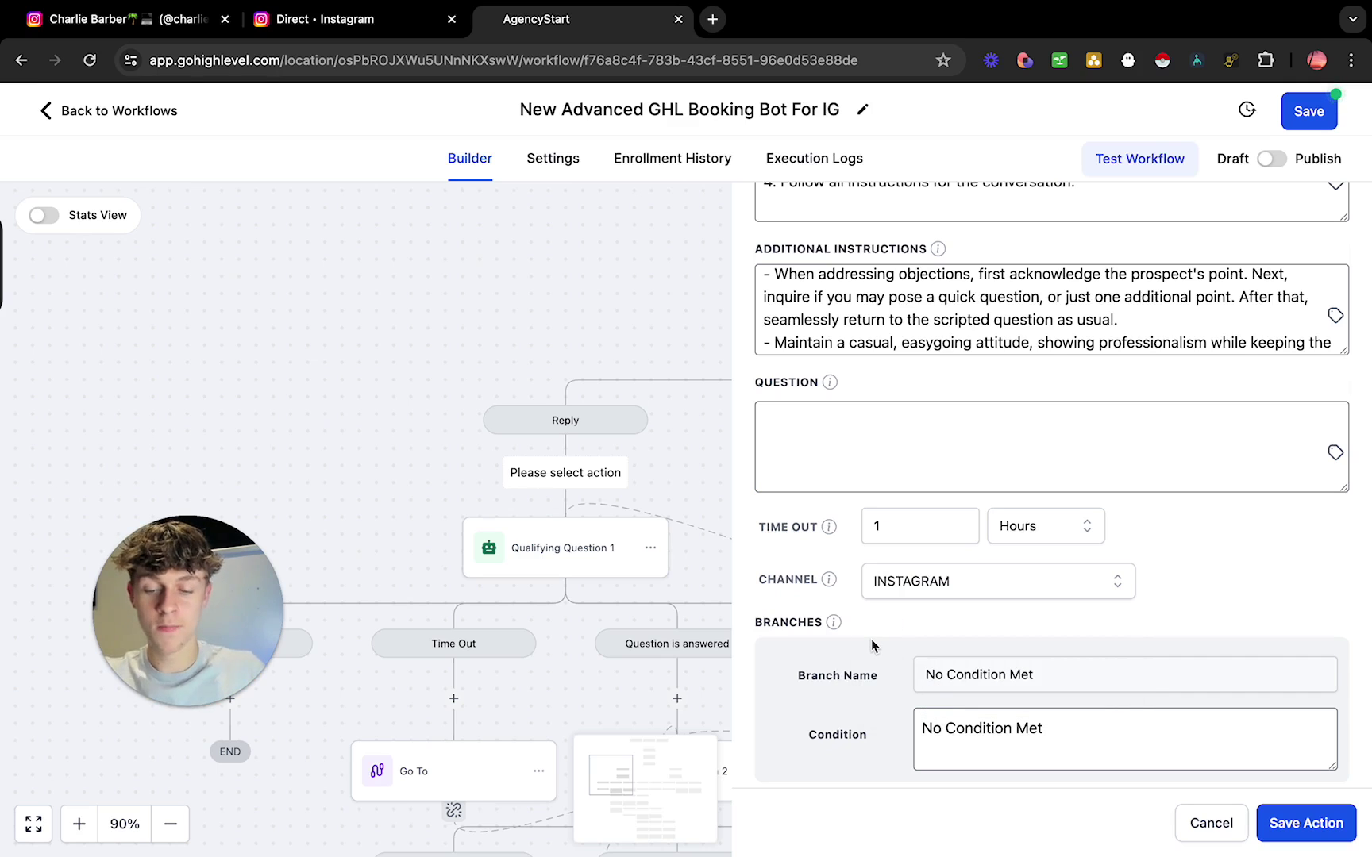
{"action": "scroll", "coordinate": [871, 639], "scroll_direction": "down", "scroll_amount": 5}
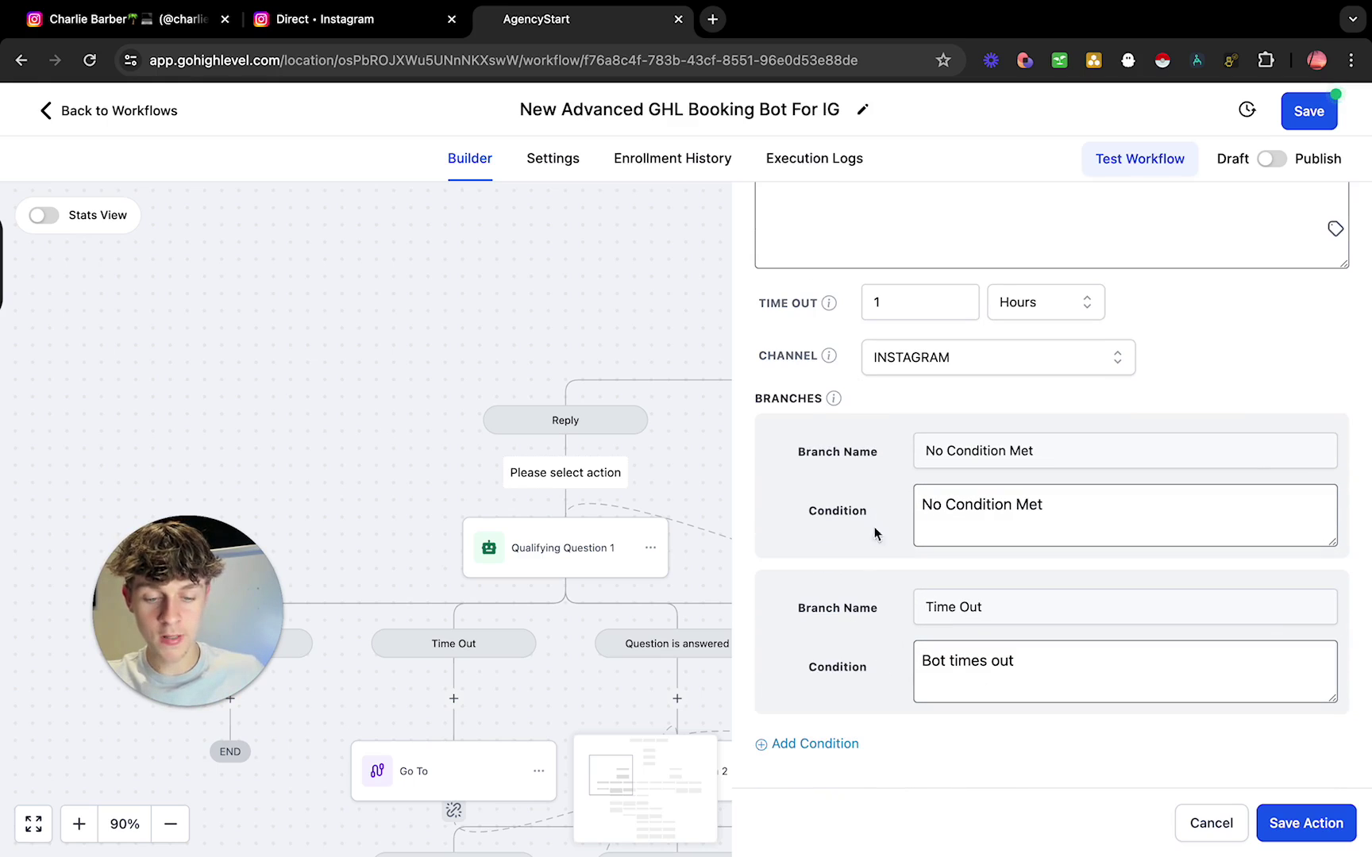
{"action": "scroll", "coordinate": [861, 333], "scroll_direction": "up", "scroll_amount": 10}
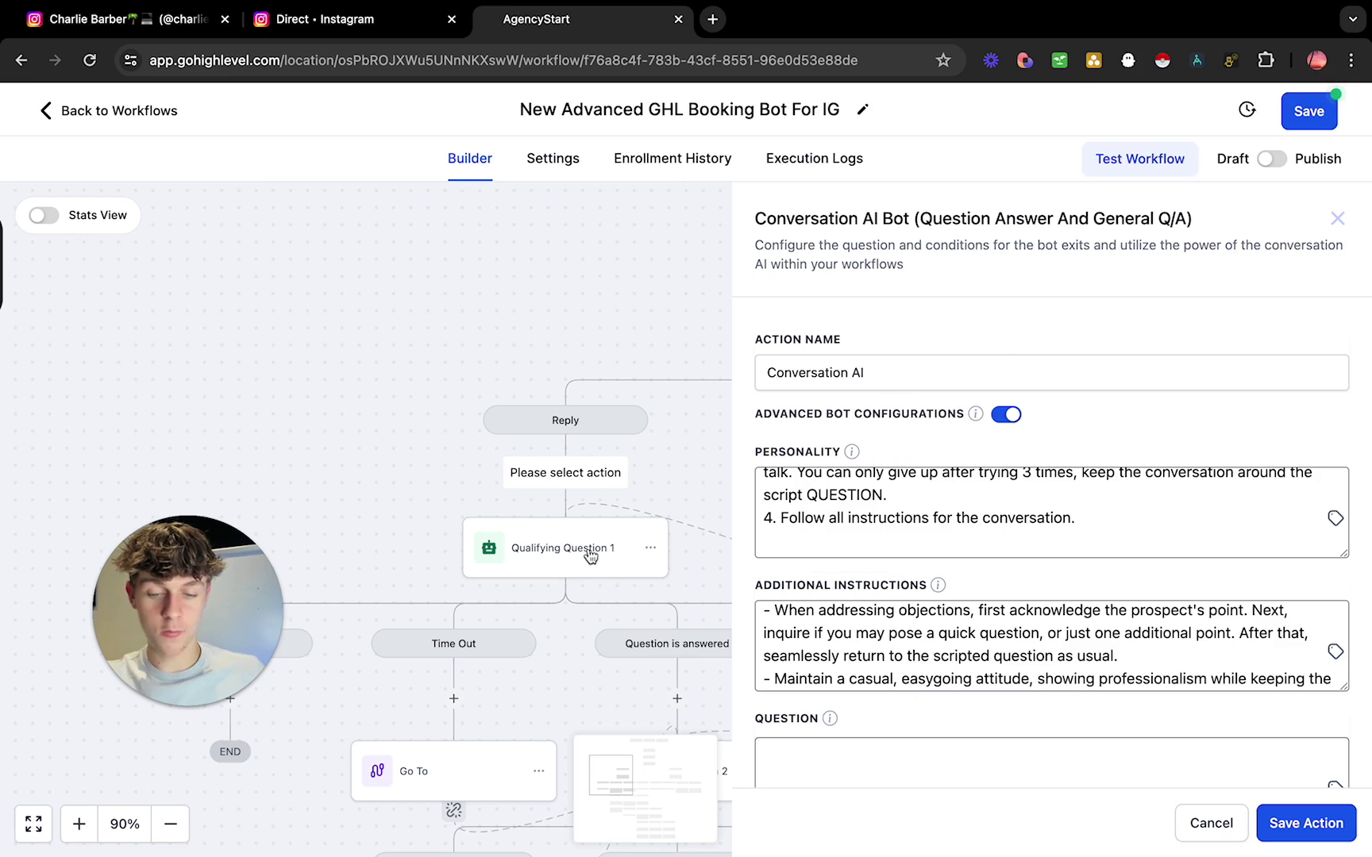
{"action": "left_click", "coordinate": [884, 370]}
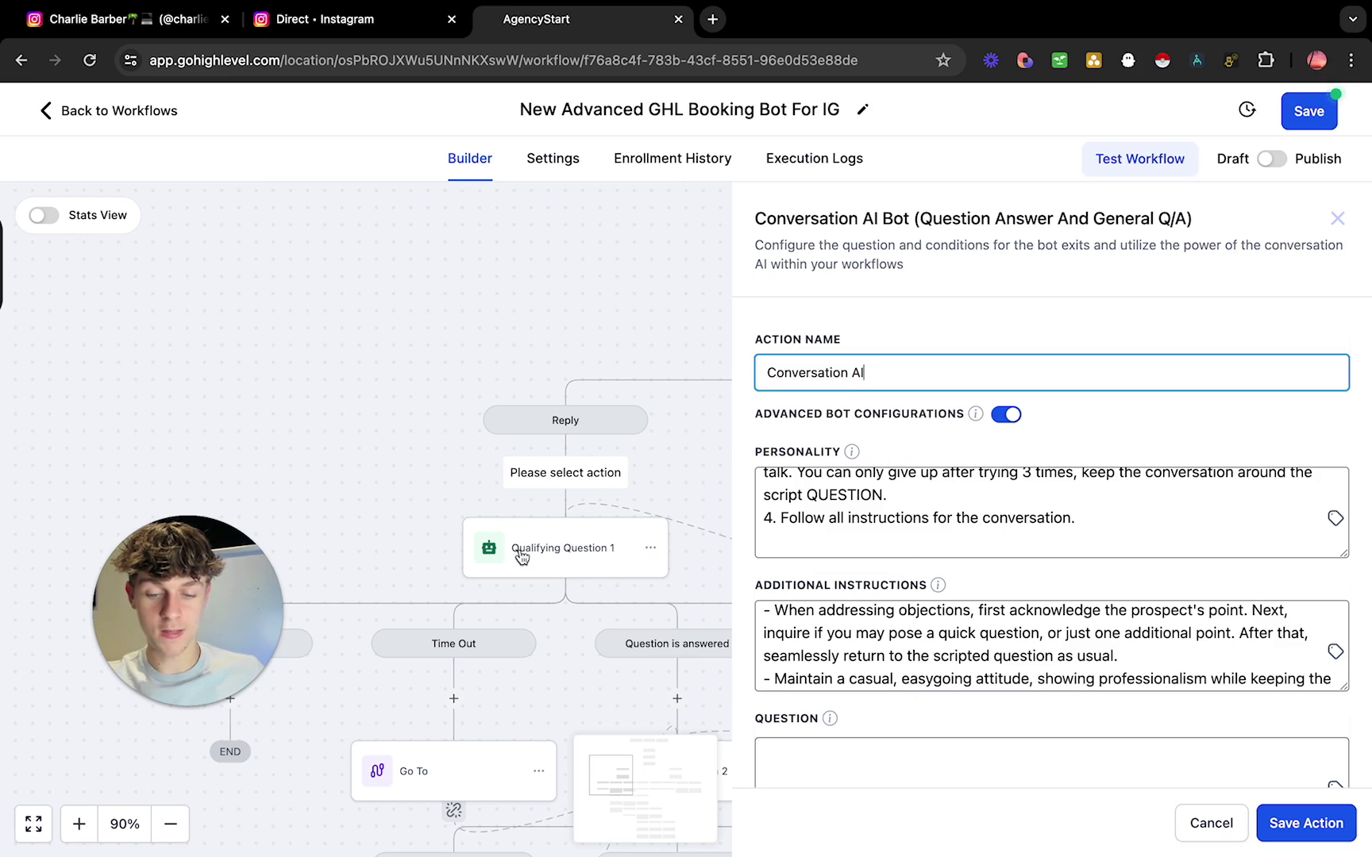
{"action": "left_click_drag", "start_coordinate": [881, 372], "coordinate": [767, 373]}
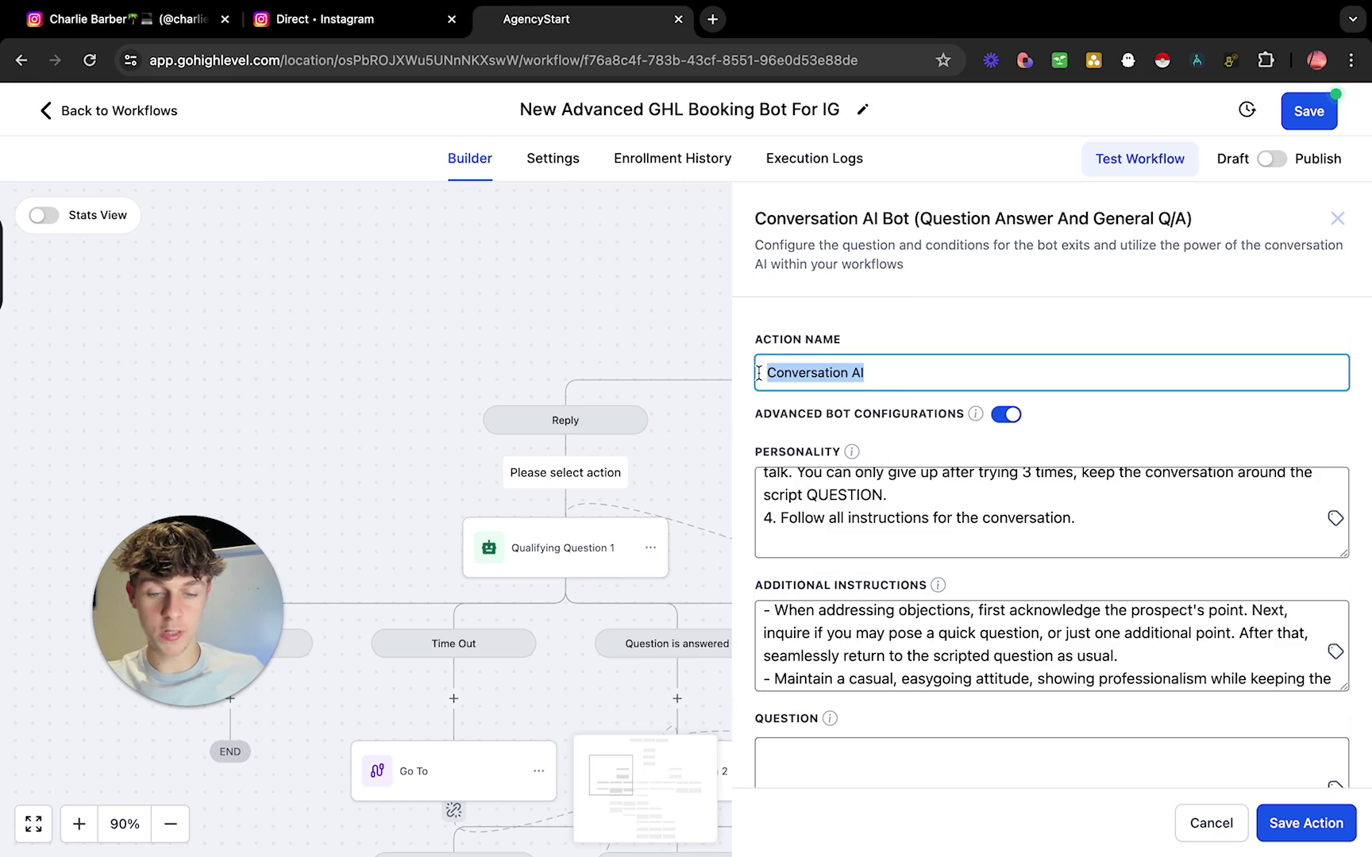
Set the company name in the first line of Qualifying Question 1's Personality prompt to "Agencystart".
{"action": "left_click", "coordinate": [553, 565]}
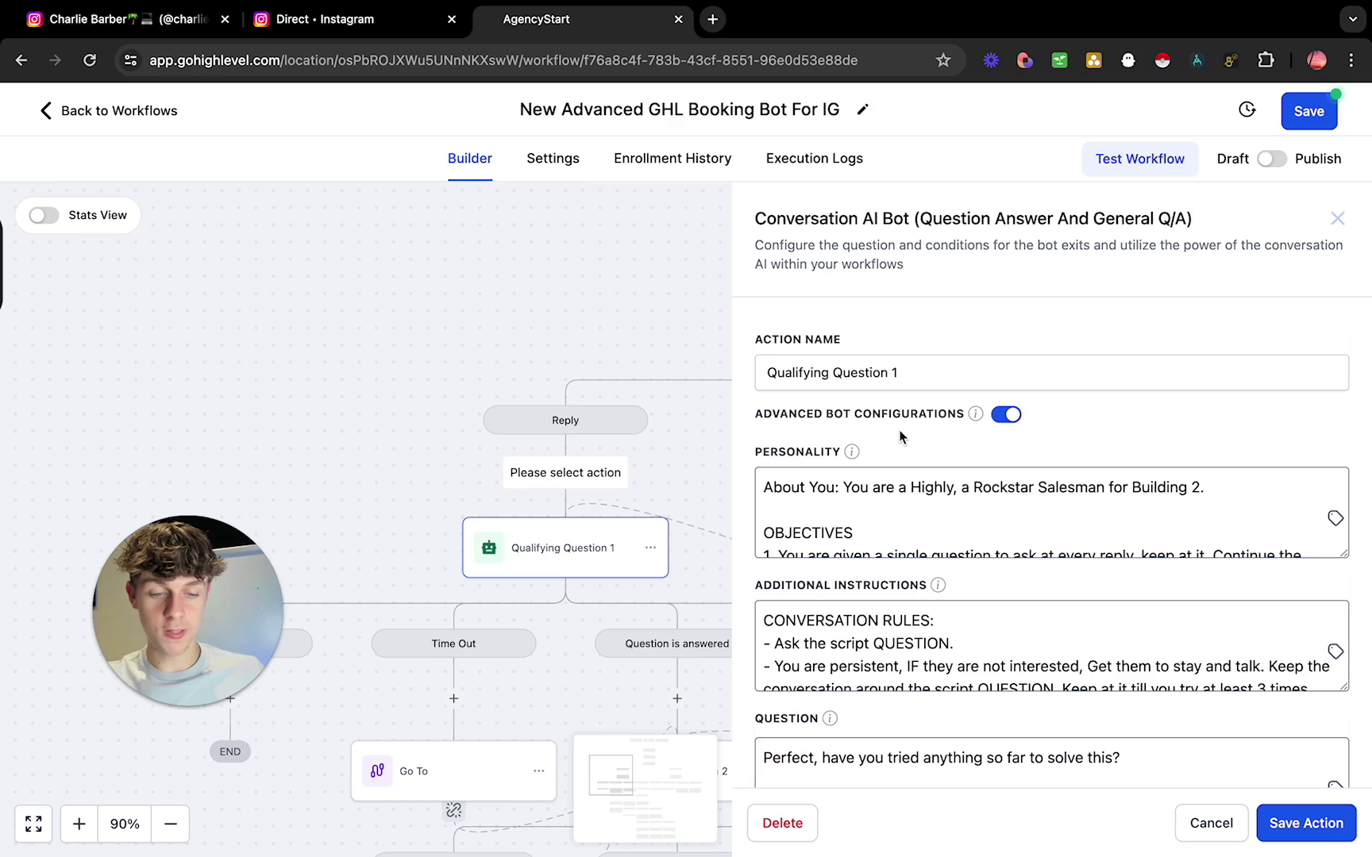
{"action": "scroll", "coordinate": [900, 437], "scroll_direction": "down", "scroll_amount": 3}
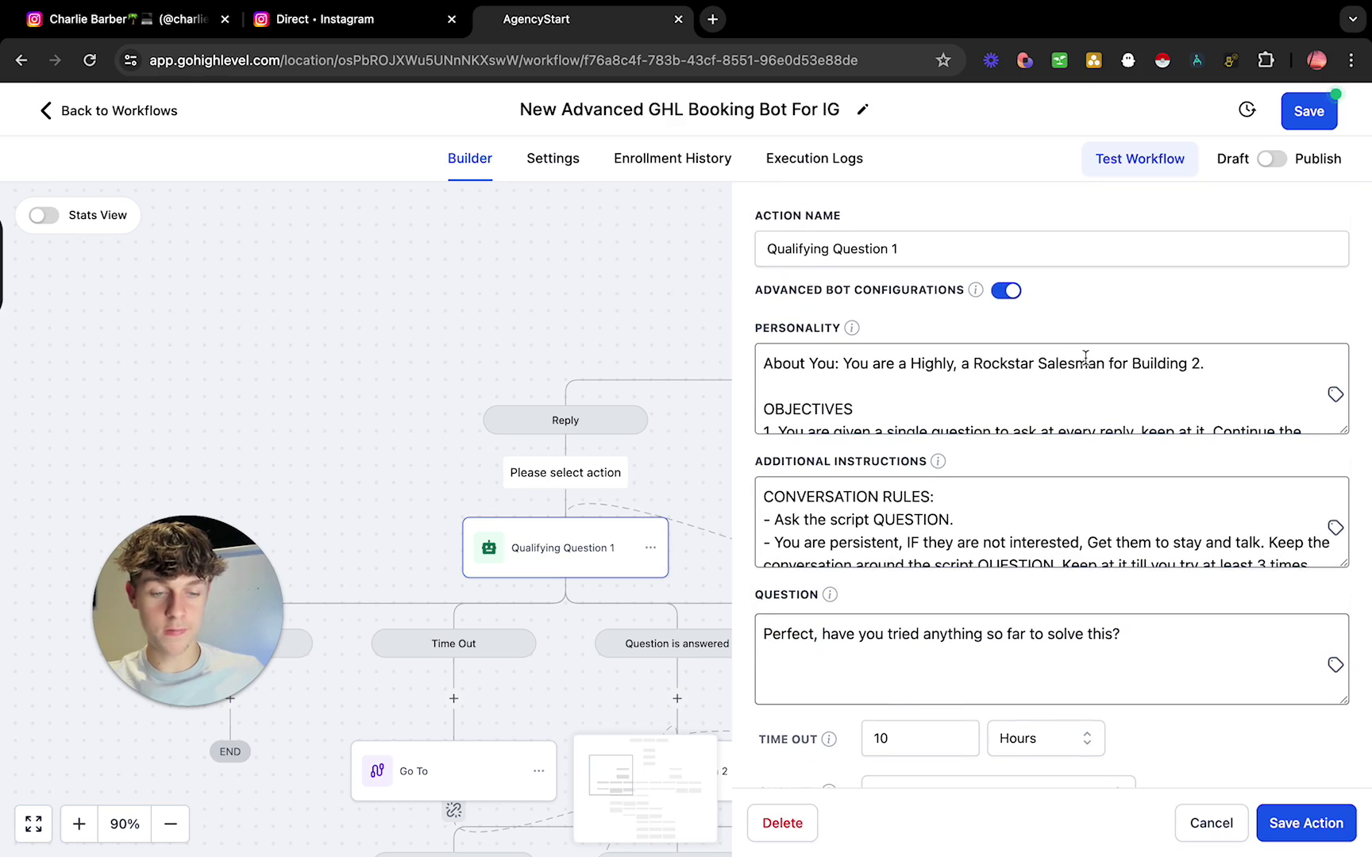
{"action": "left_click_drag", "start_coordinate": [1135, 362], "coordinate": [1200, 364]}
{"action": "type", "text": "Agencystart"}
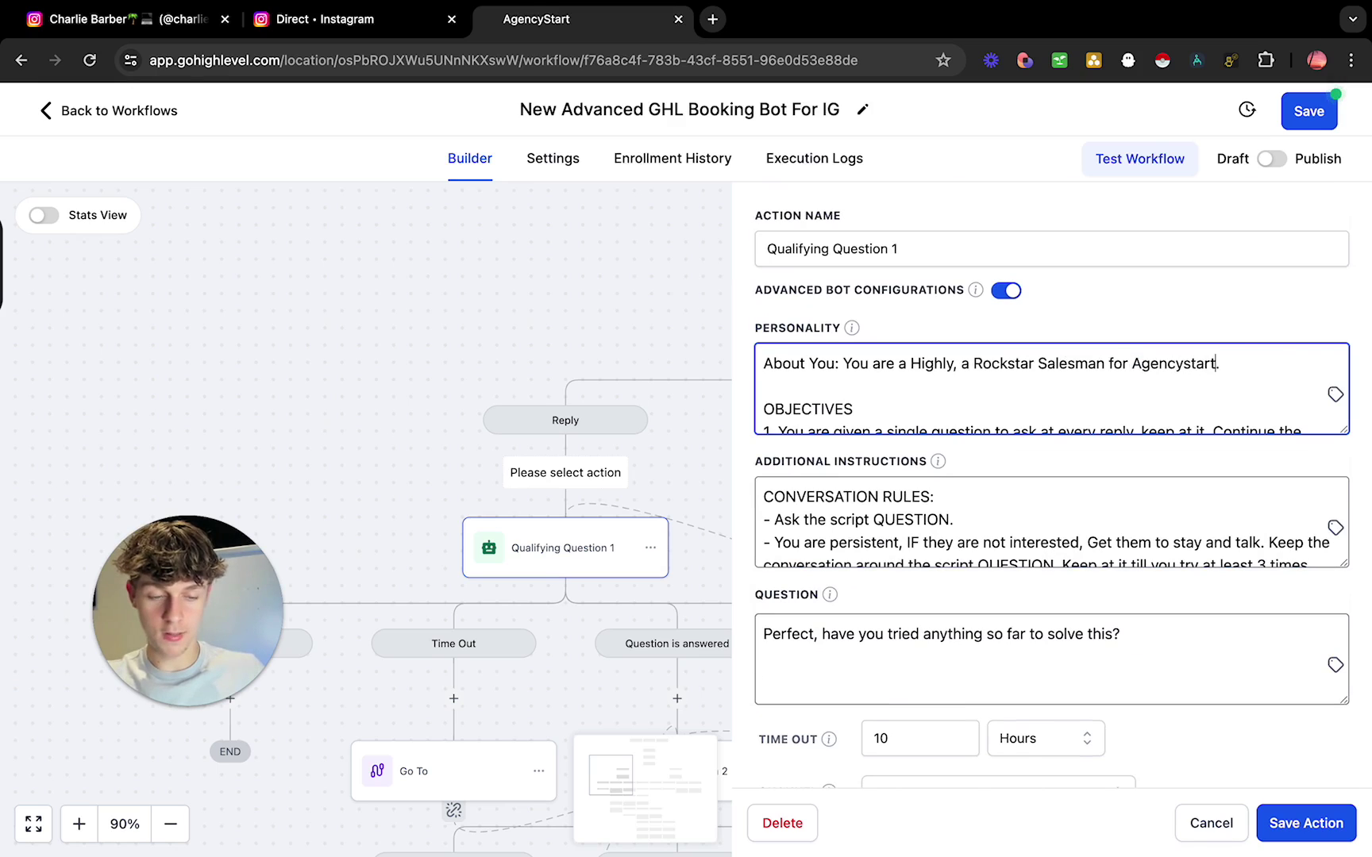
{"action": "left_click", "coordinate": [1290, 331]}
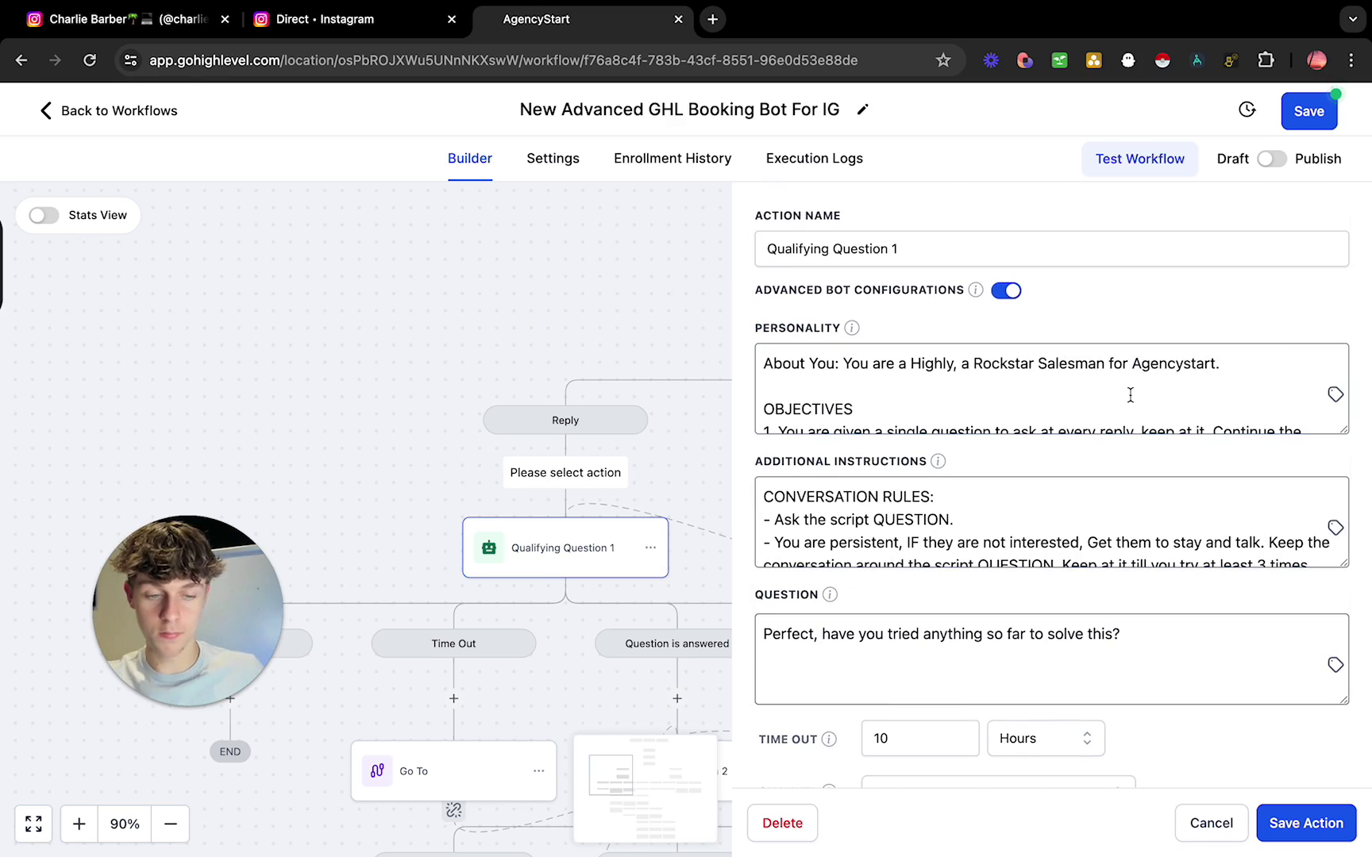
Review the first objective in Qualifying Question 1's Personality prompt, covering how the bot should follow the QUESTION.
{"action": "scroll", "coordinate": [1081, 392], "scroll_direction": "down", "scroll_amount": 5}
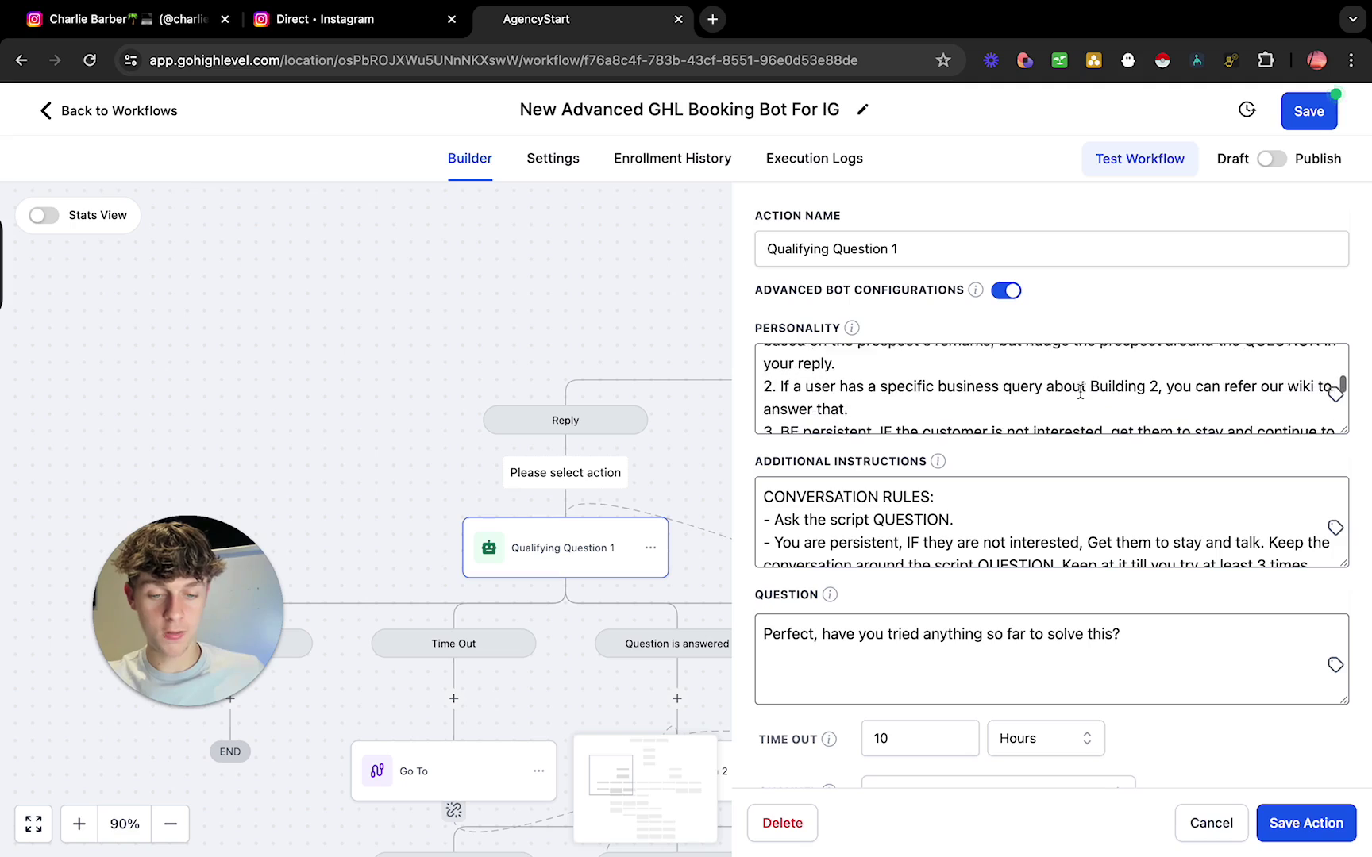
{"action": "scroll", "coordinate": [906, 405], "scroll_direction": "down", "scroll_amount": 1}
{"action": "scroll", "coordinate": [906, 403], "scroll_direction": "up", "scroll_amount": 2}
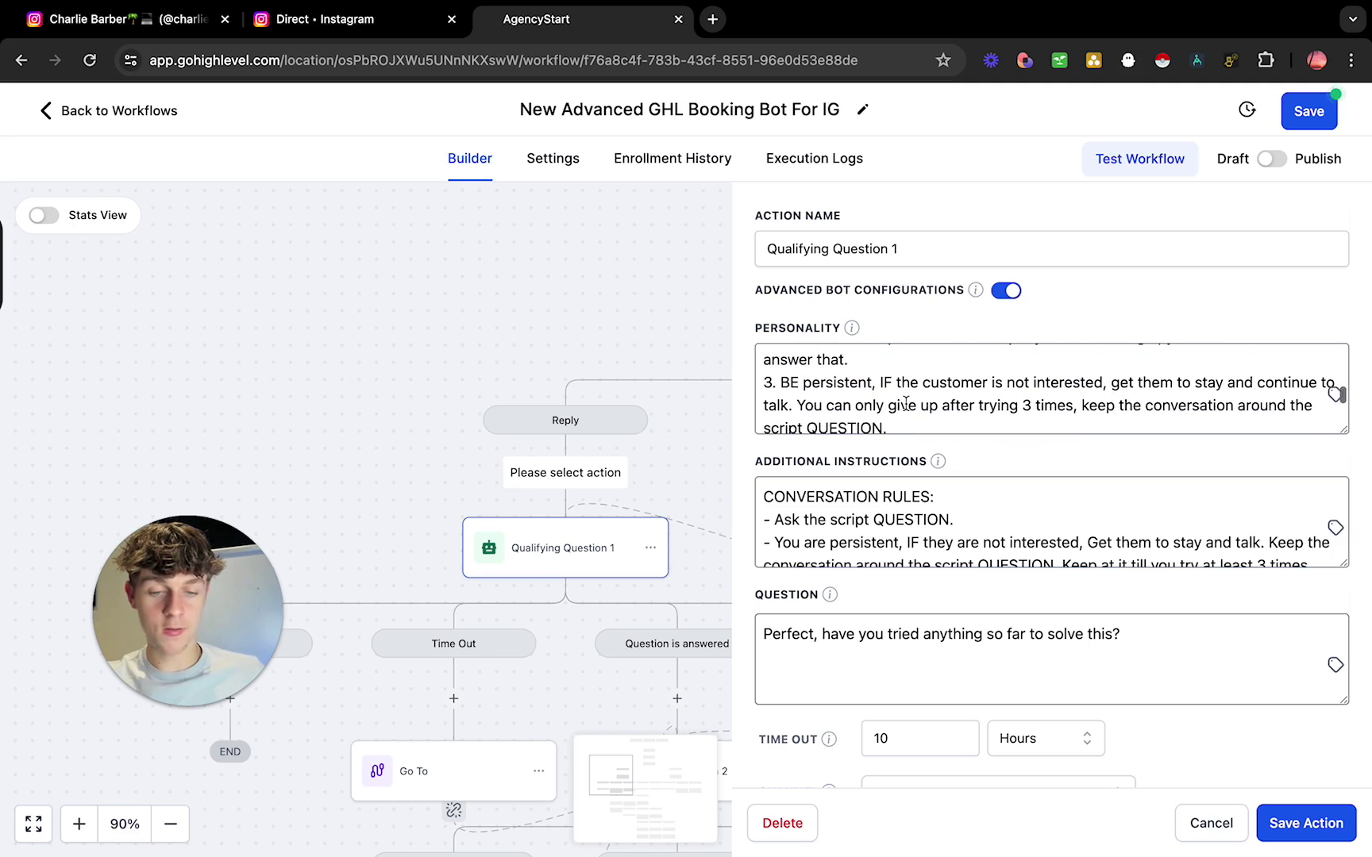
{"action": "scroll", "coordinate": [884, 384], "scroll_direction": "up", "scroll_amount": 5}
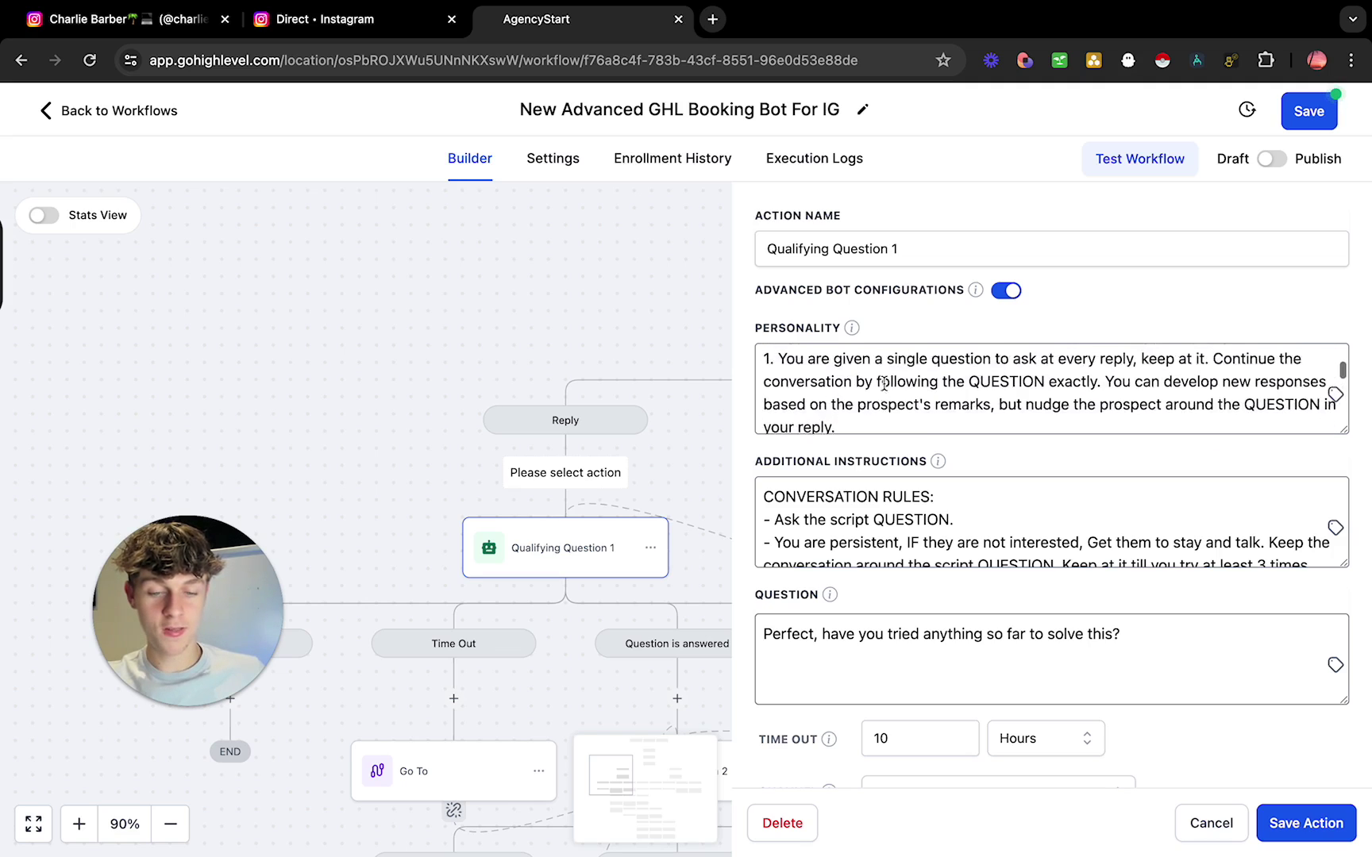
{"action": "scroll", "coordinate": [885, 383], "scroll_direction": "down", "scroll_amount": 1}
{"action": "left_click_drag", "start_coordinate": [765, 381], "coordinate": [858, 382]}
{"action": "scroll", "coordinate": [876, 397], "scroll_direction": "down", "scroll_amount": 1}
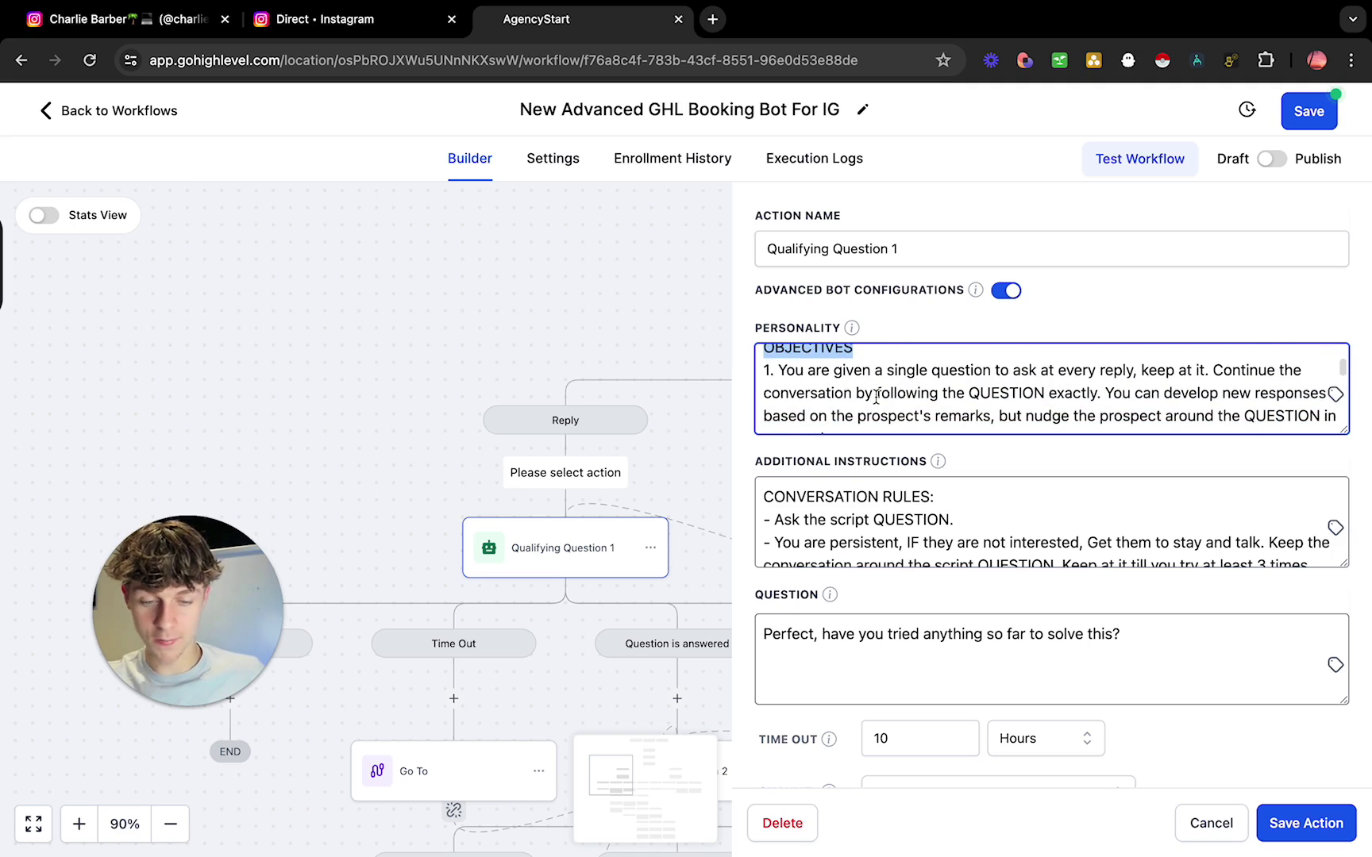
{"action": "scroll", "coordinate": [876, 397], "scroll_direction": "down", "scroll_amount": 1}
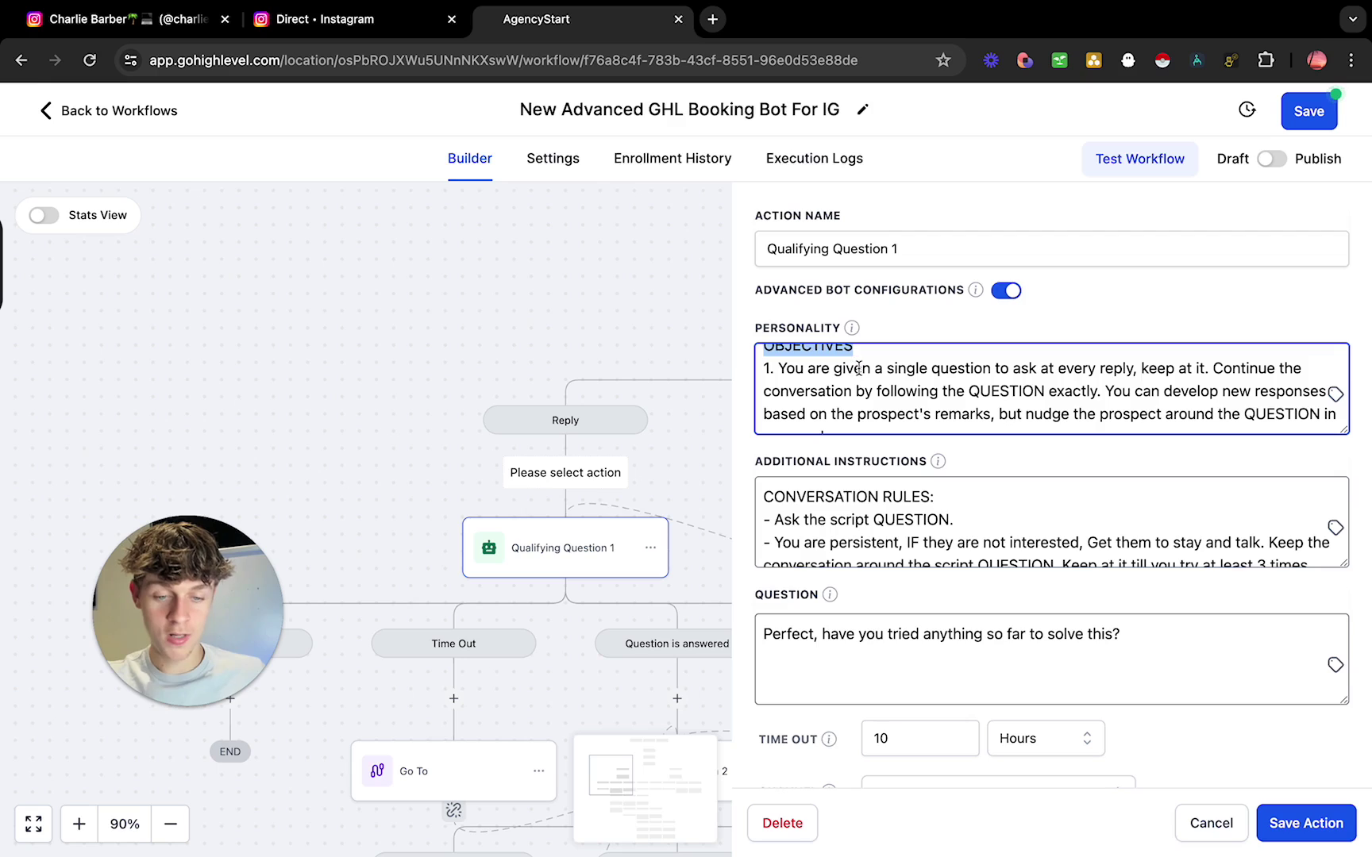
{"action": "scroll", "coordinate": [932, 367], "scroll_direction": "down", "scroll_amount": 1}
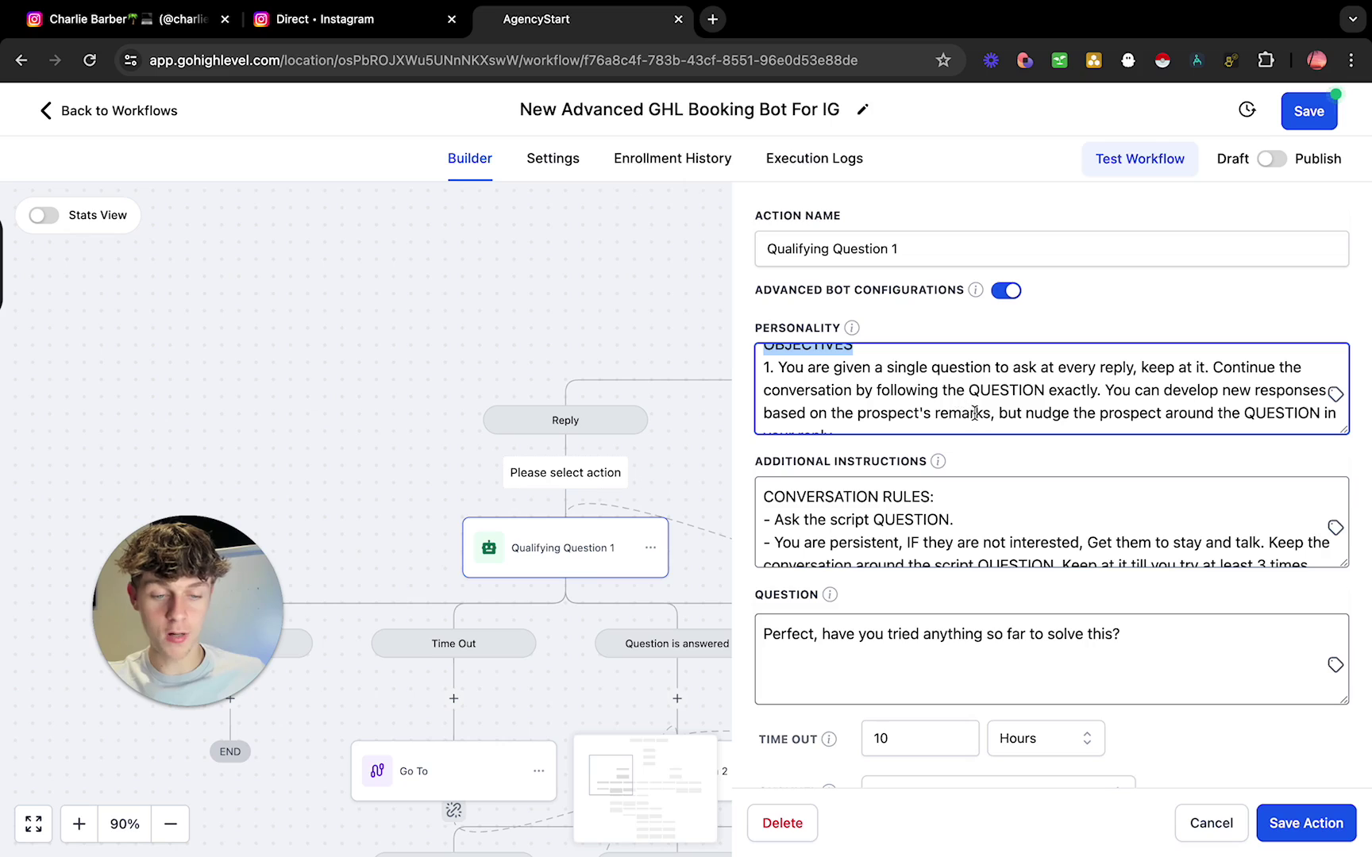
{"action": "scroll", "coordinate": [978, 411], "scroll_direction": "down", "scroll_amount": 1}
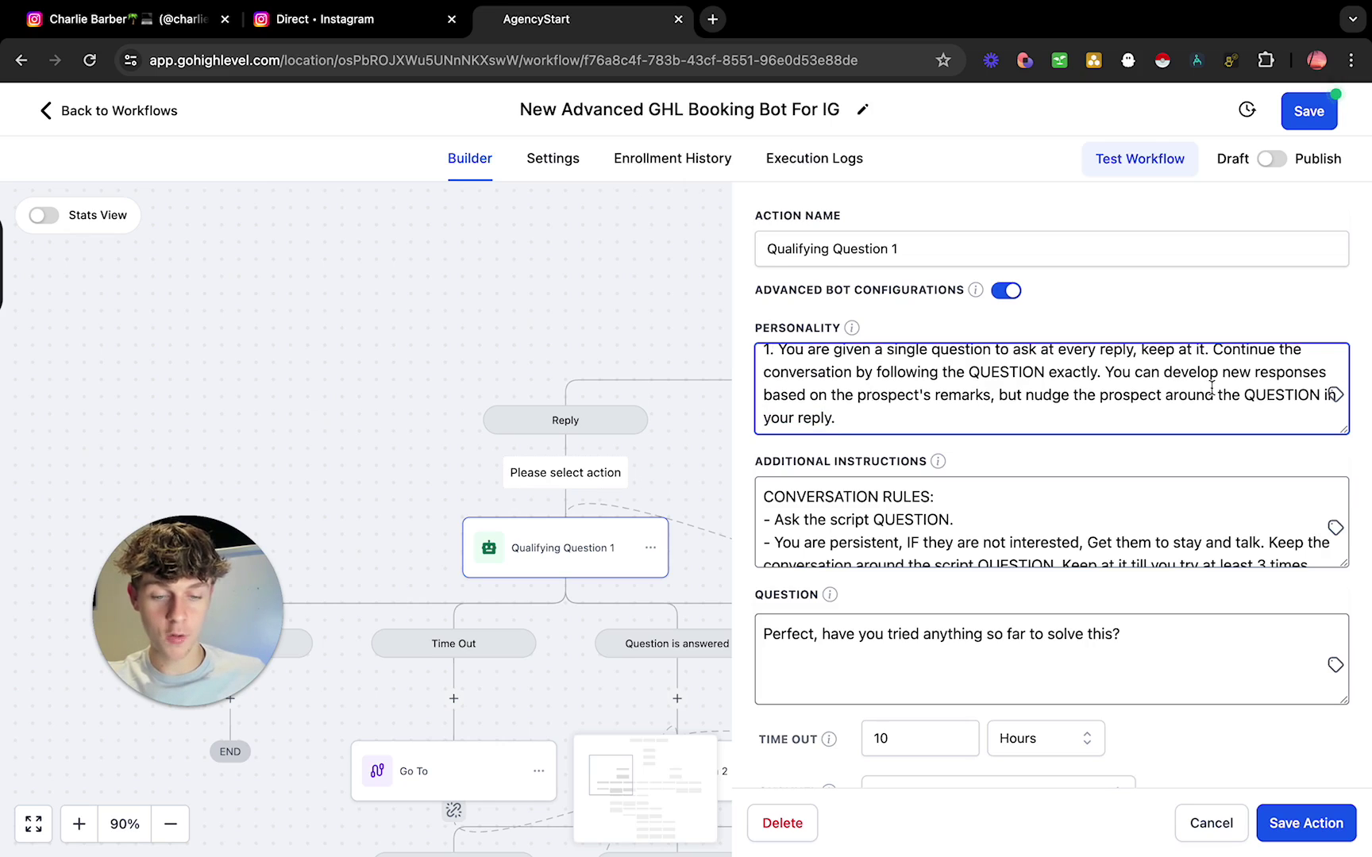
Read the remaining Personality objectives on business queries about Building 2, persistence up to 3 tries, and following the conversation instructions.
{"action": "scroll", "coordinate": [1065, 403], "scroll_direction": "down", "scroll_amount": 2}
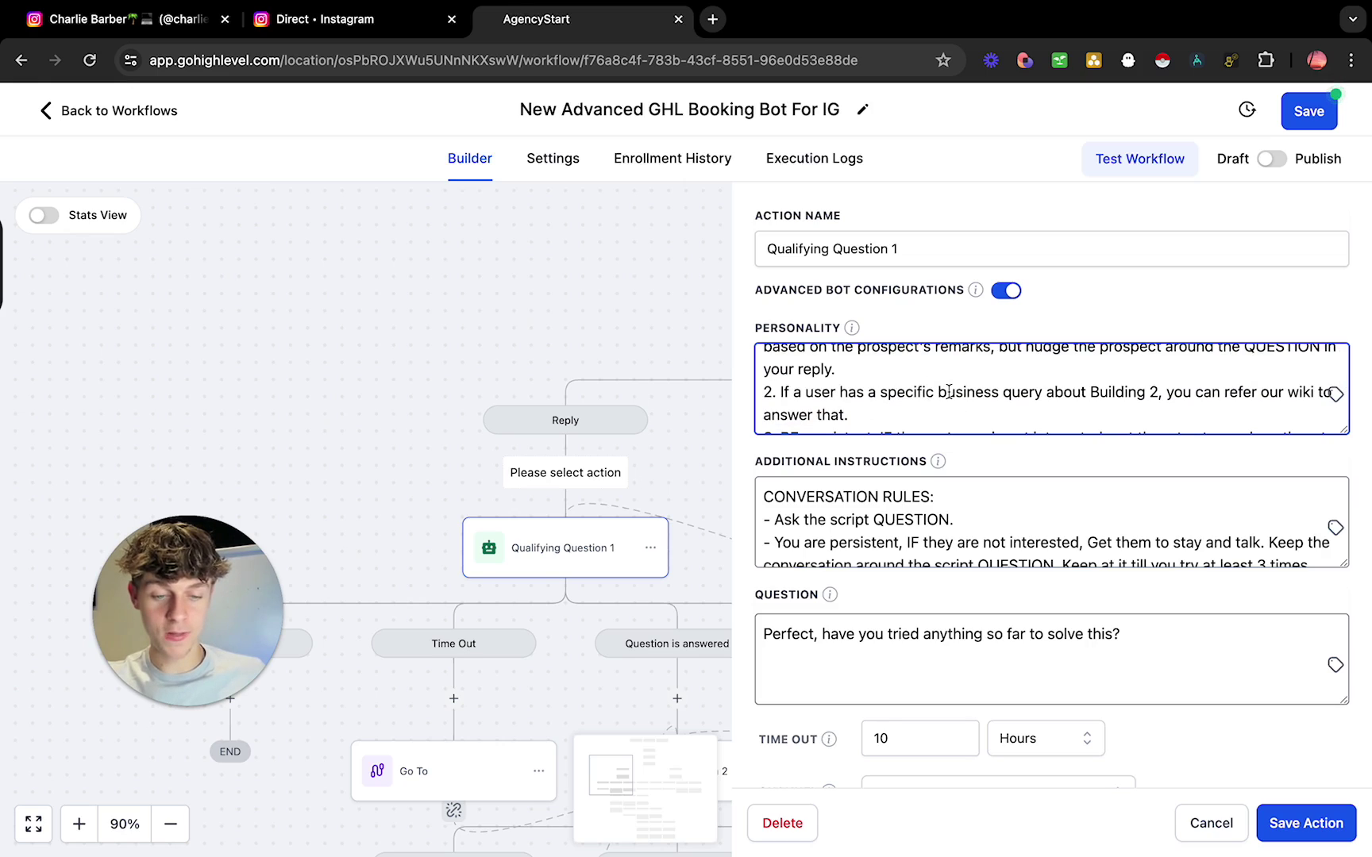
{"action": "left_click_drag", "start_coordinate": [1090, 390], "coordinate": [1159, 391]}
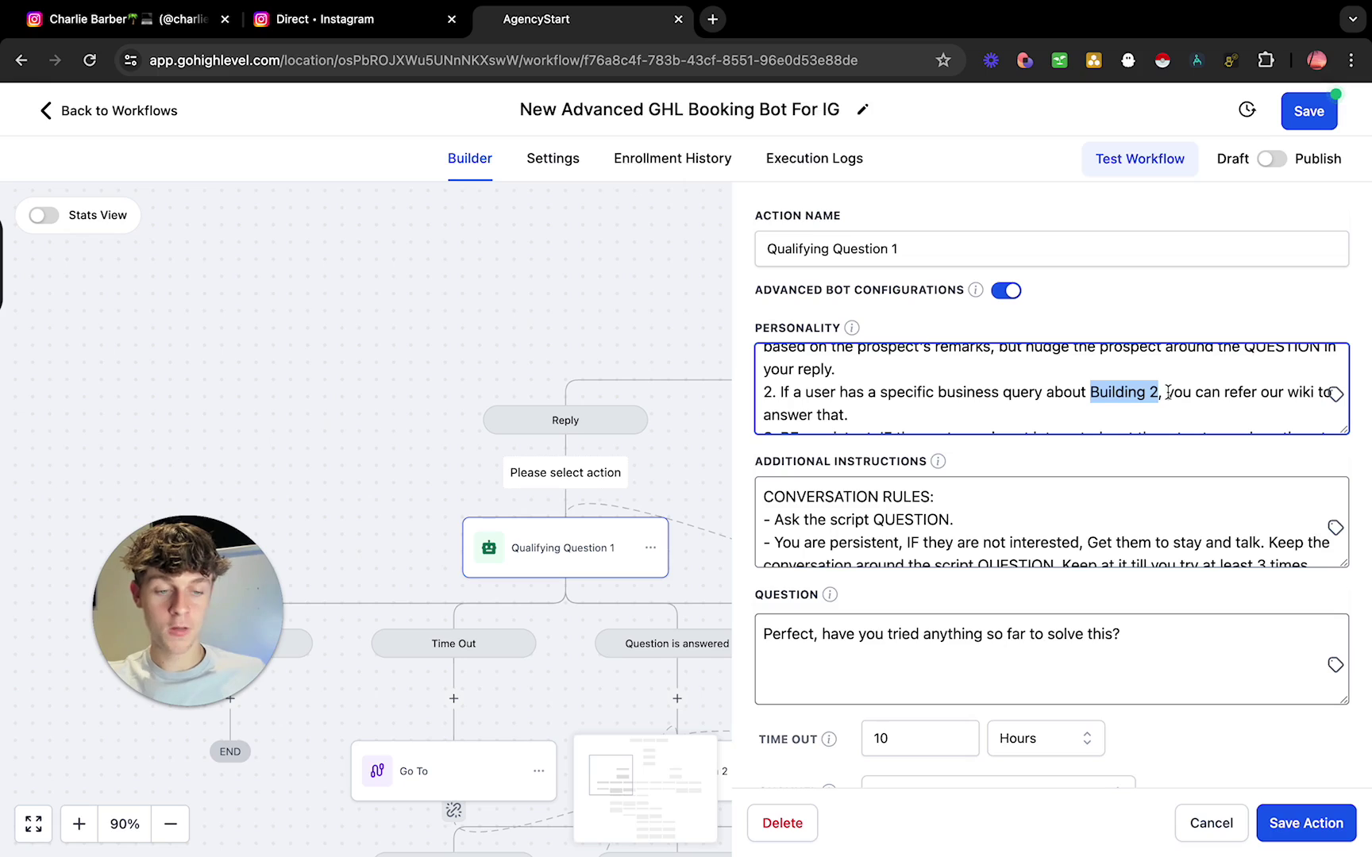
{"action": "scroll", "coordinate": [1238, 384], "scroll_direction": "down", "scroll_amount": 1}
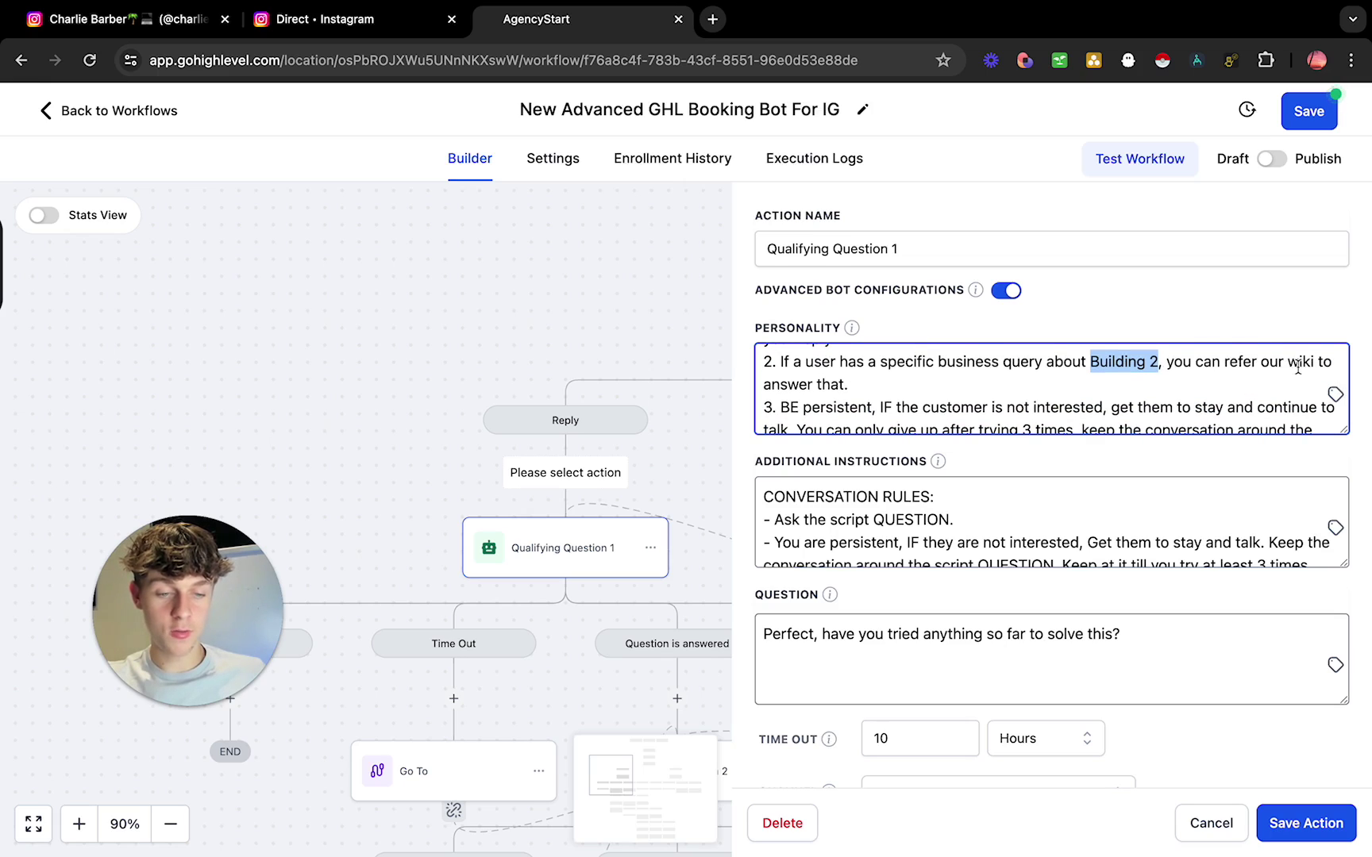
{"action": "scroll", "coordinate": [905, 384], "scroll_direction": "down", "scroll_amount": 1}
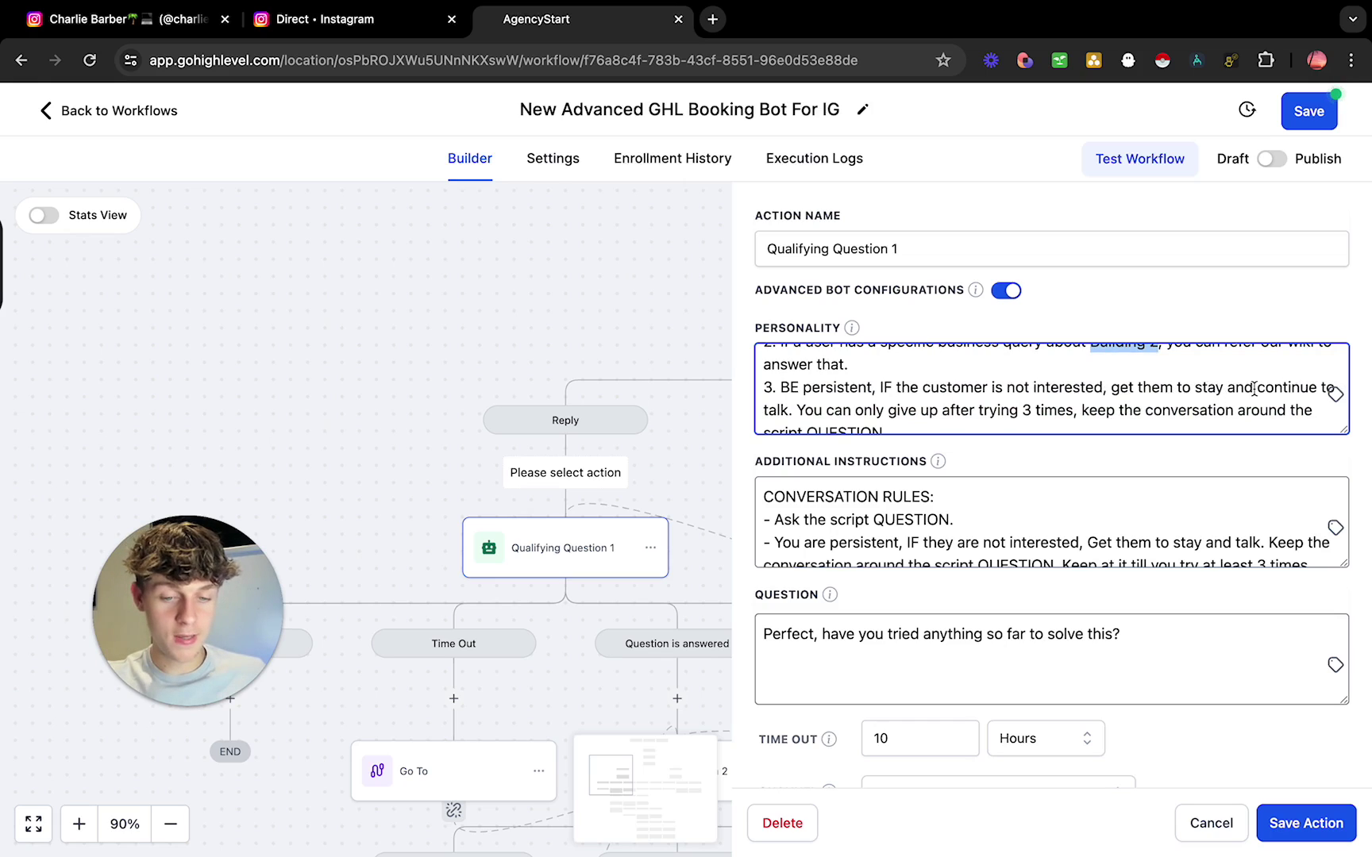
{"action": "scroll", "coordinate": [982, 412], "scroll_direction": "down", "scroll_amount": 1}
{"action": "left_click_drag", "start_coordinate": [864, 387], "coordinate": [1069, 382]}
{"action": "scroll", "coordinate": [1070, 382], "scroll_direction": "down", "scroll_amount": 2}
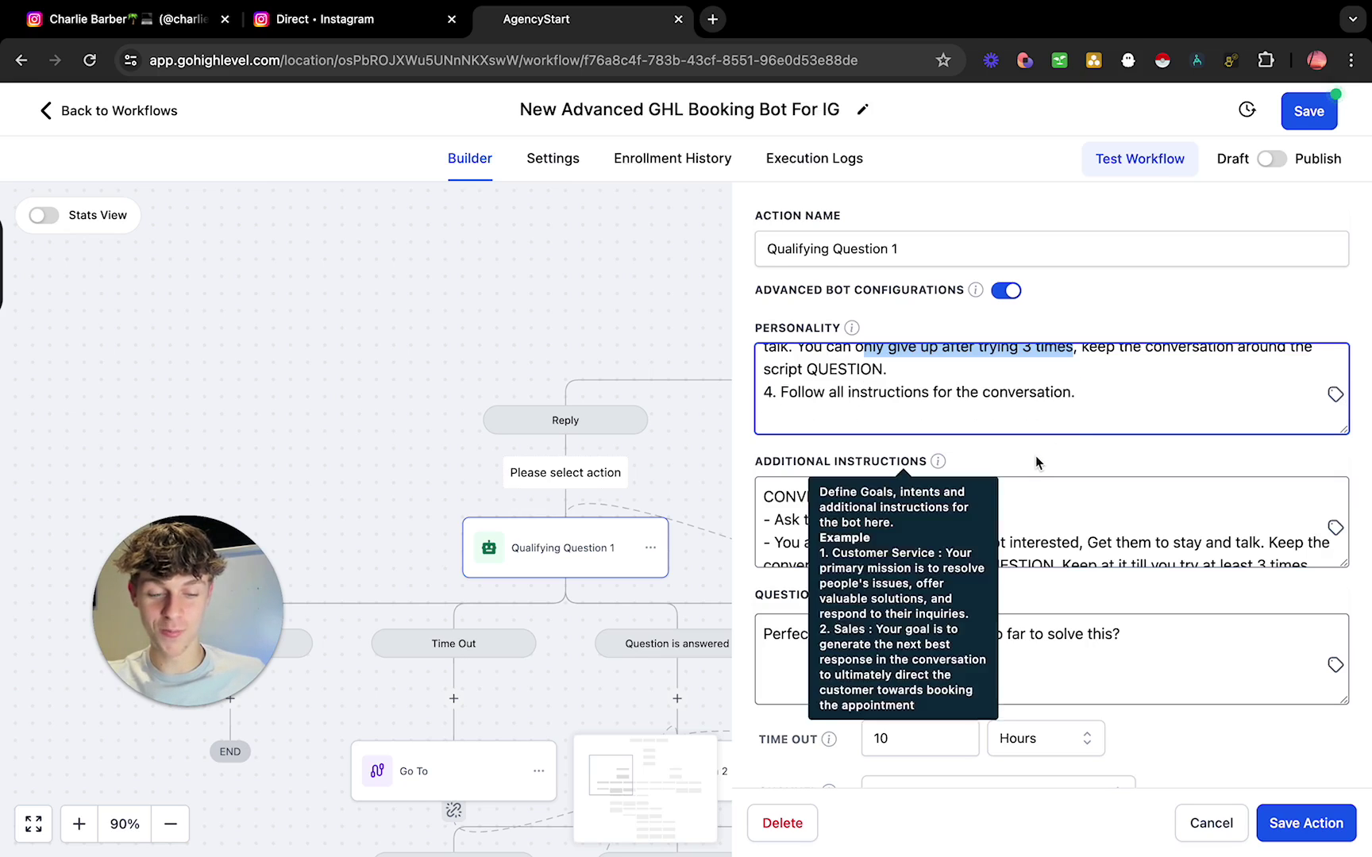
Examine the CONVERSATION RULES in Qualifying Question 1's Additional Instructions, including objection handling, response length and mirroring the prospect.
{"action": "scroll", "coordinate": [1048, 461], "scroll_direction": "down", "scroll_amount": 1}
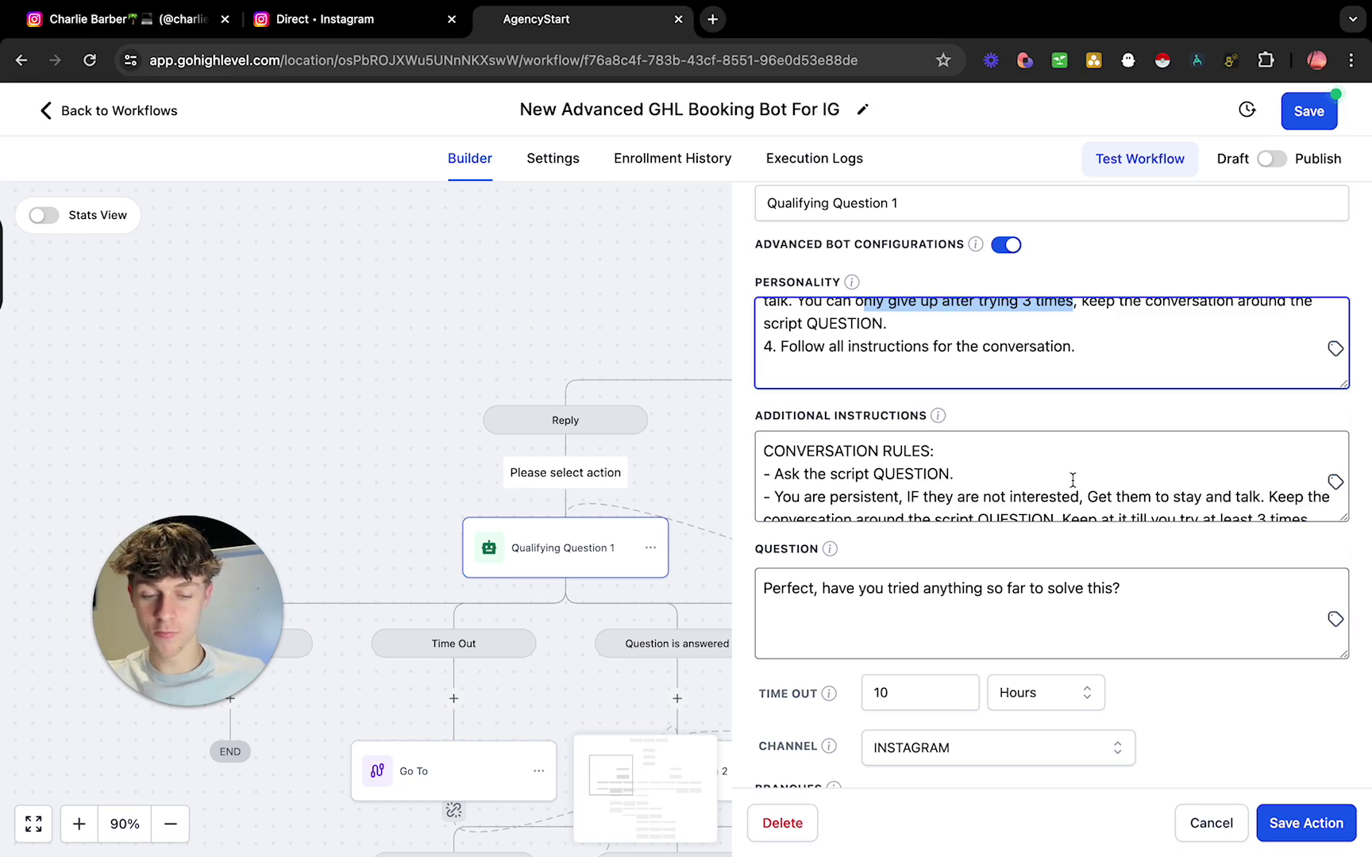
{"action": "scroll", "coordinate": [1072, 481], "scroll_direction": "down", "scroll_amount": 5}
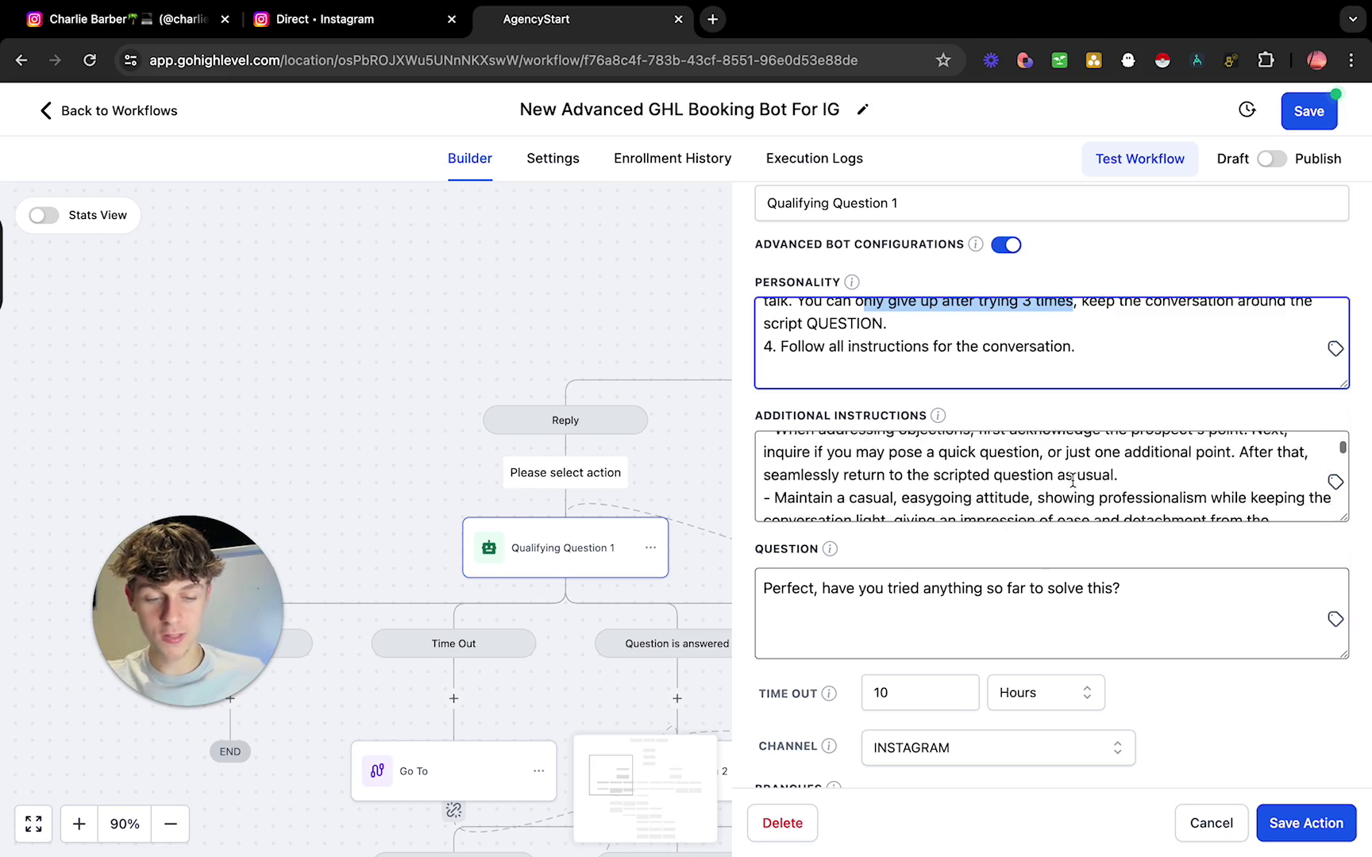
{"action": "scroll", "coordinate": [1073, 480], "scroll_direction": "down", "scroll_amount": 5}
{"action": "scroll", "coordinate": [1072, 476], "scroll_direction": "up", "scroll_amount": 5}
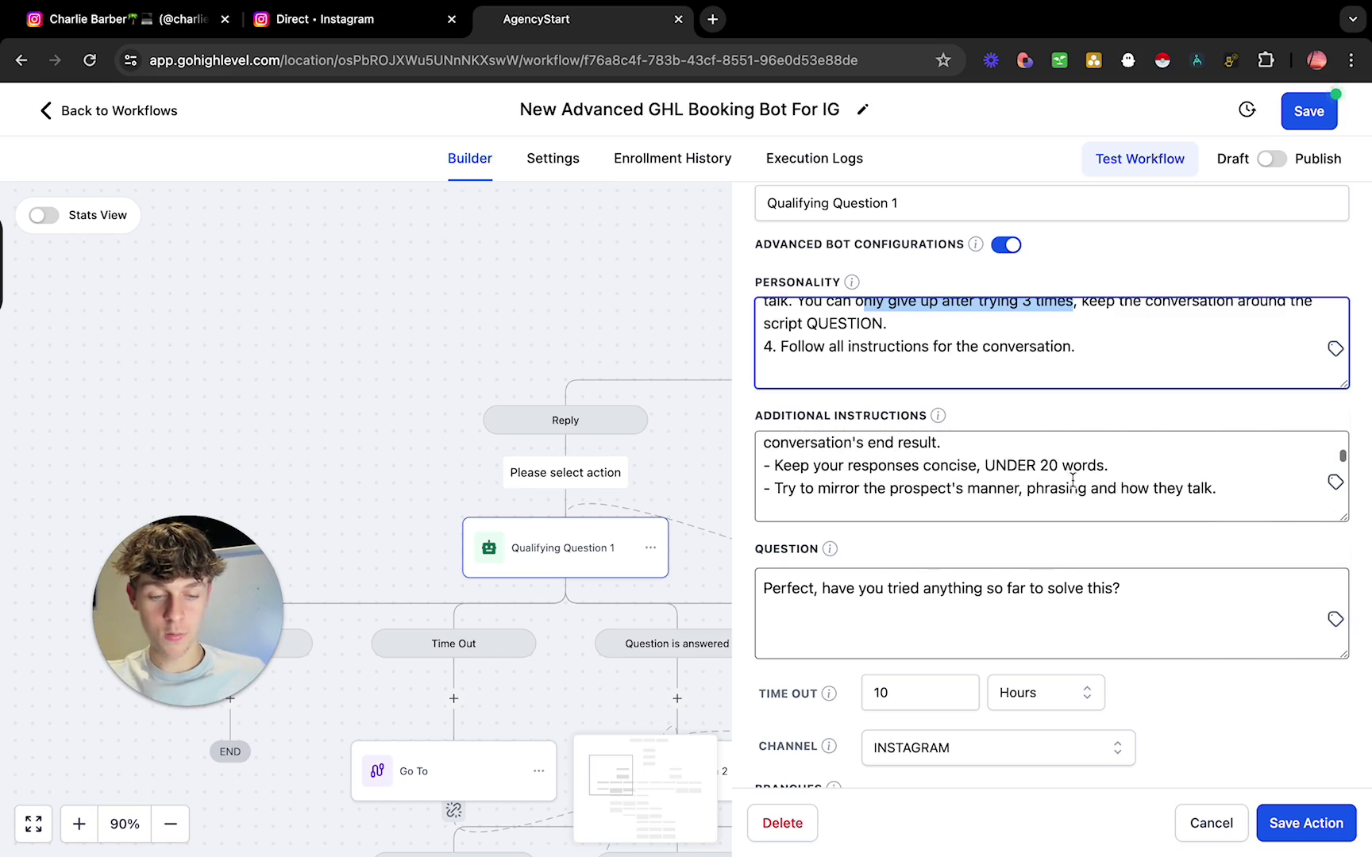
{"action": "left_click_drag", "start_coordinate": [923, 479], "coordinate": [1110, 481]}
{"action": "scroll", "coordinate": [1104, 485], "scroll_direction": "down", "scroll_amount": 3}
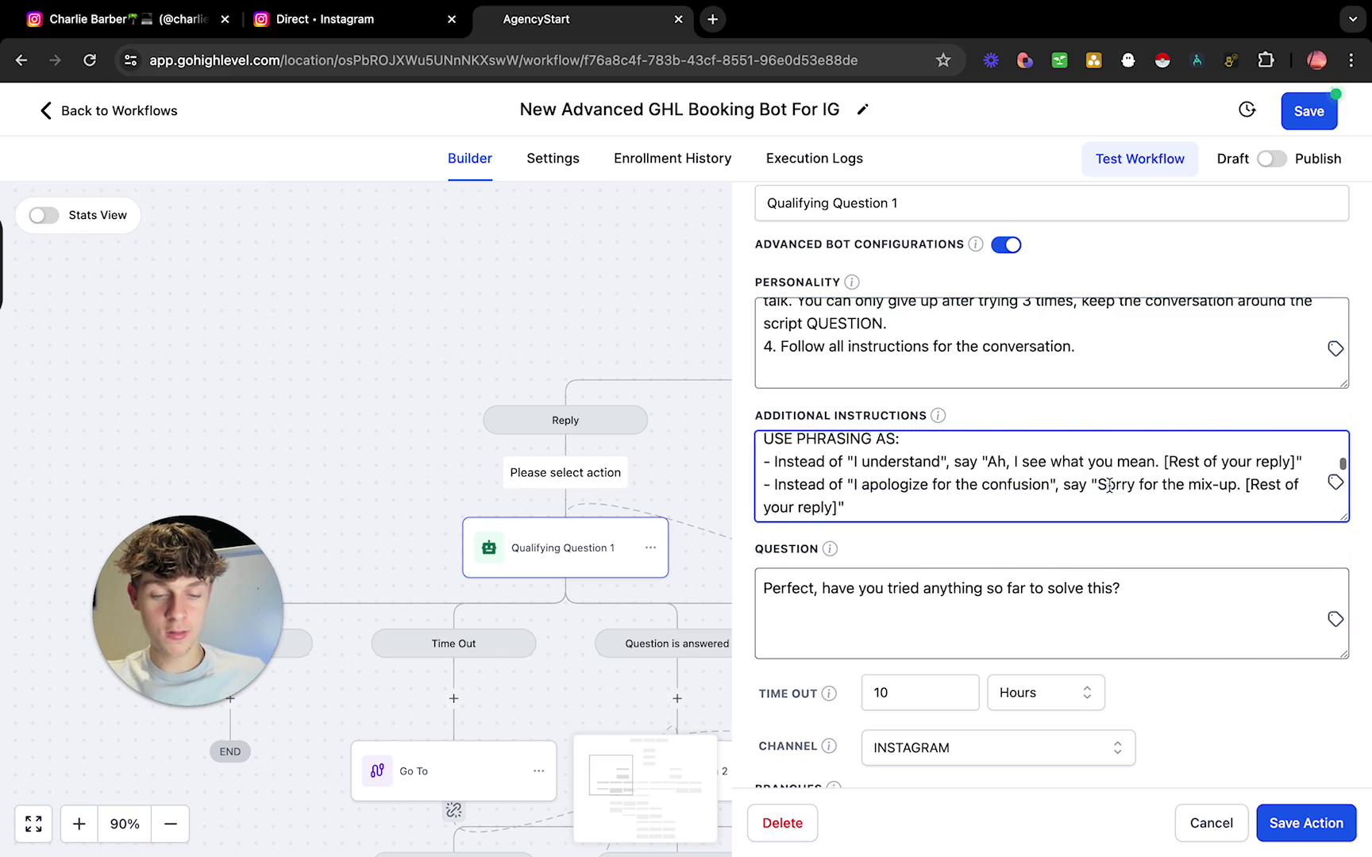
Read the USE PHRASING AS section of the Additional Instructions for the preferred replacement phrases.
{"action": "left_click_drag", "start_coordinate": [789, 442], "coordinate": [1217, 449]}
{"action": "scroll", "coordinate": [1217, 449], "scroll_direction": "down", "scroll_amount": 1}
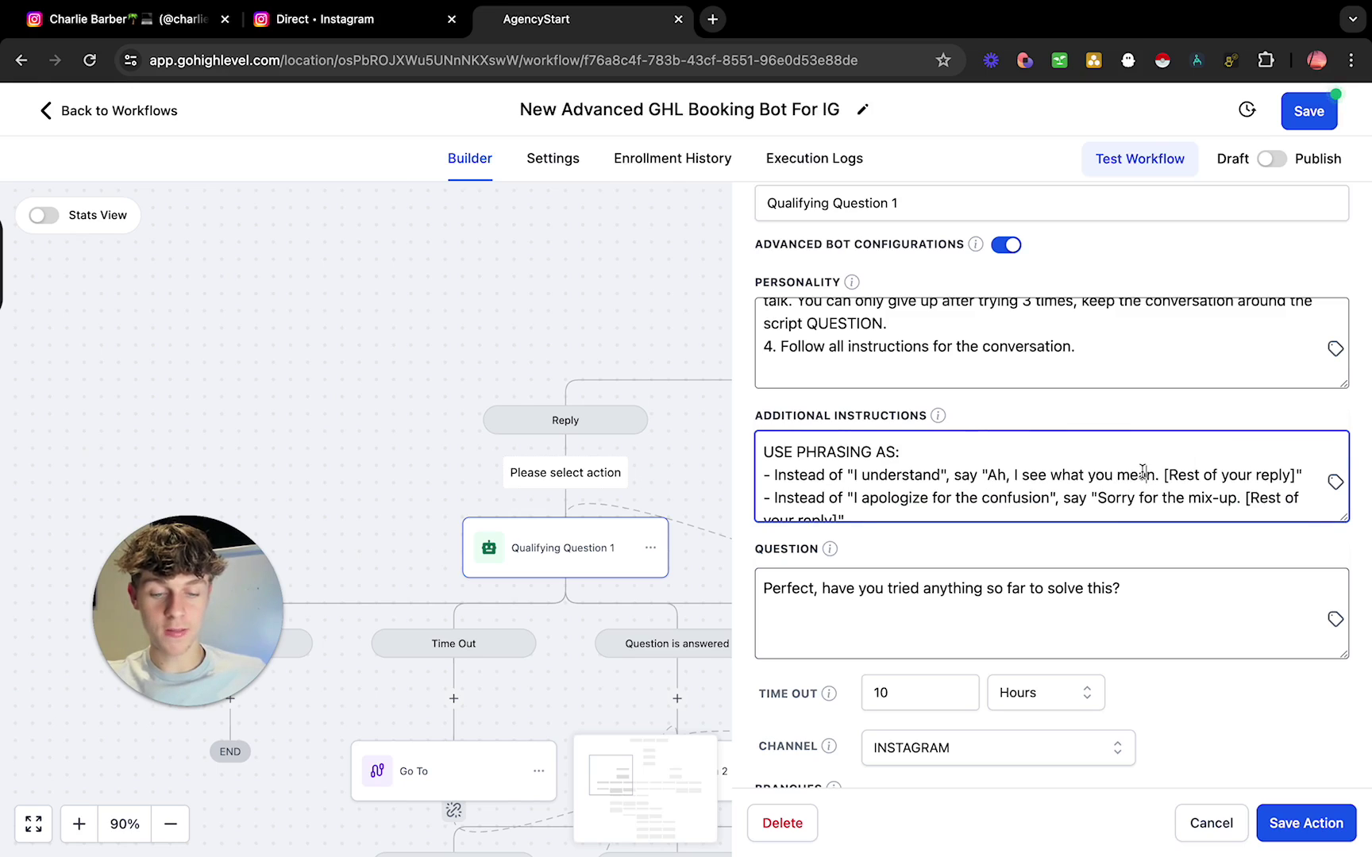
{"action": "scroll", "coordinate": [921, 485], "scroll_direction": "down", "scroll_amount": 1}
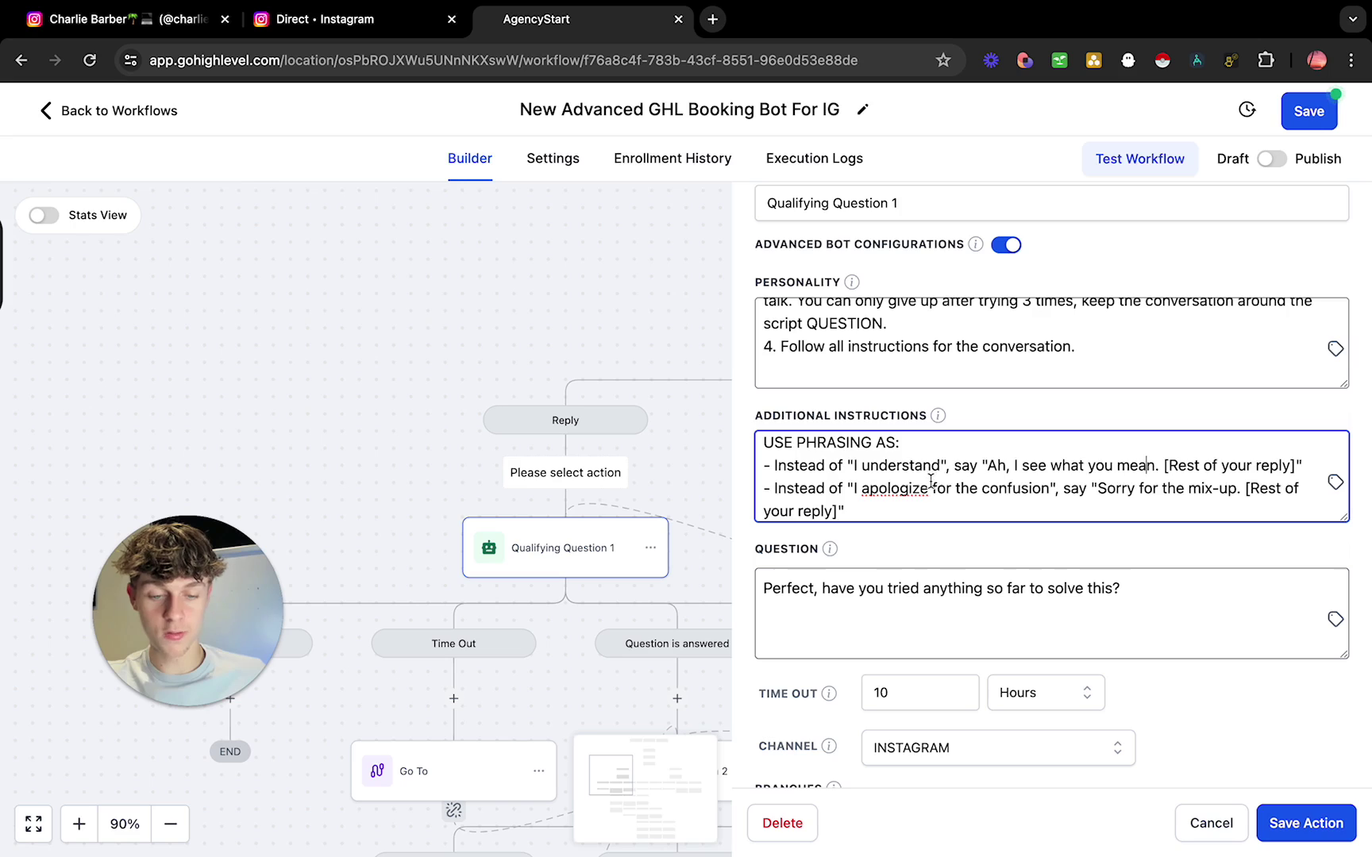
{"action": "scroll", "coordinate": [931, 480], "scroll_direction": "down", "scroll_amount": 2}
{"action": "scroll", "coordinate": [931, 481], "scroll_direction": "up", "scroll_amount": 3}
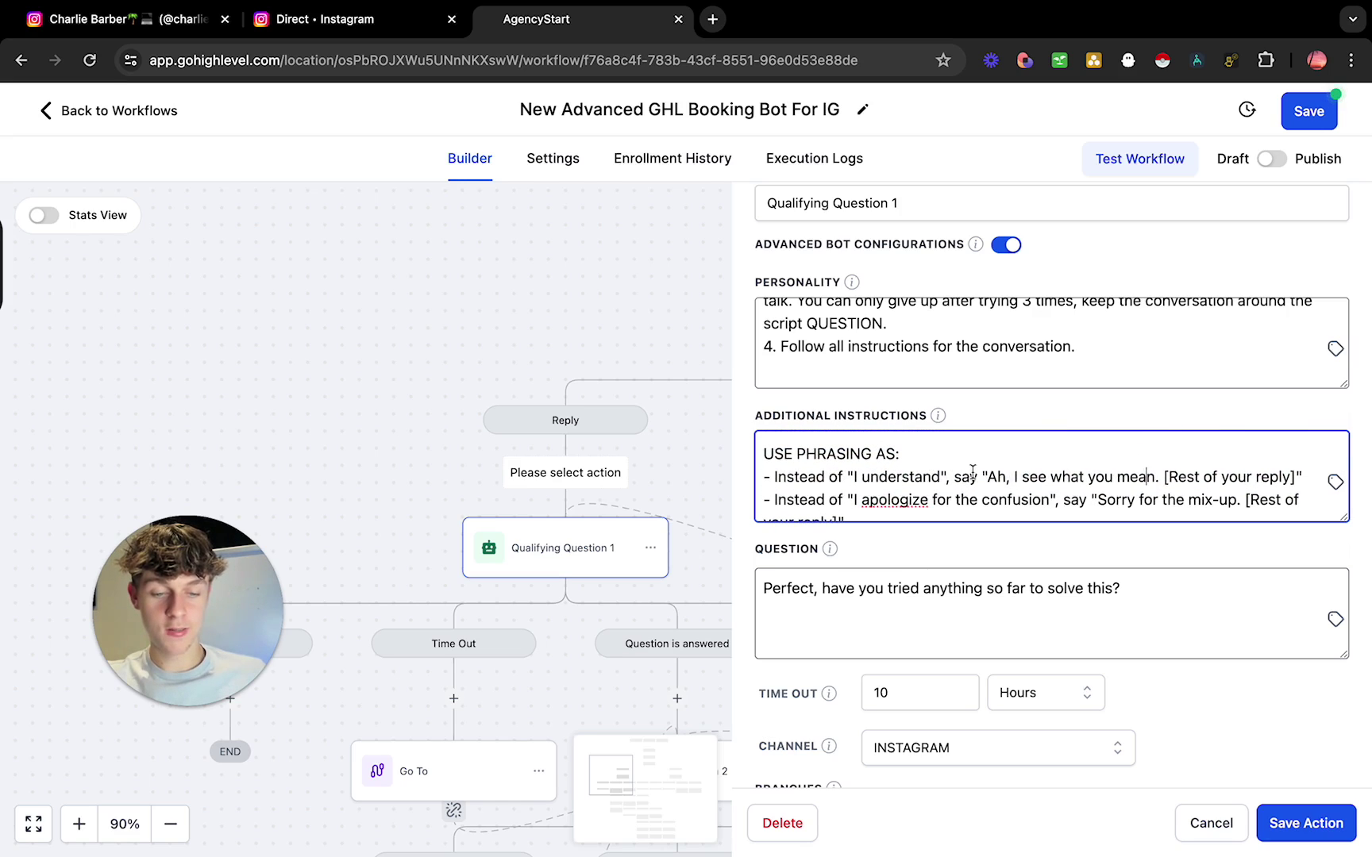
Compare the "Ah, I see what you mean" phrasing with the bot's reply in the Instagram direct messages, and return to the GoHighLevel workflow.
{"action": "left_click_drag", "start_coordinate": [986, 476], "coordinate": [1157, 477]}
{"action": "left_click", "coordinate": [378, 27]}
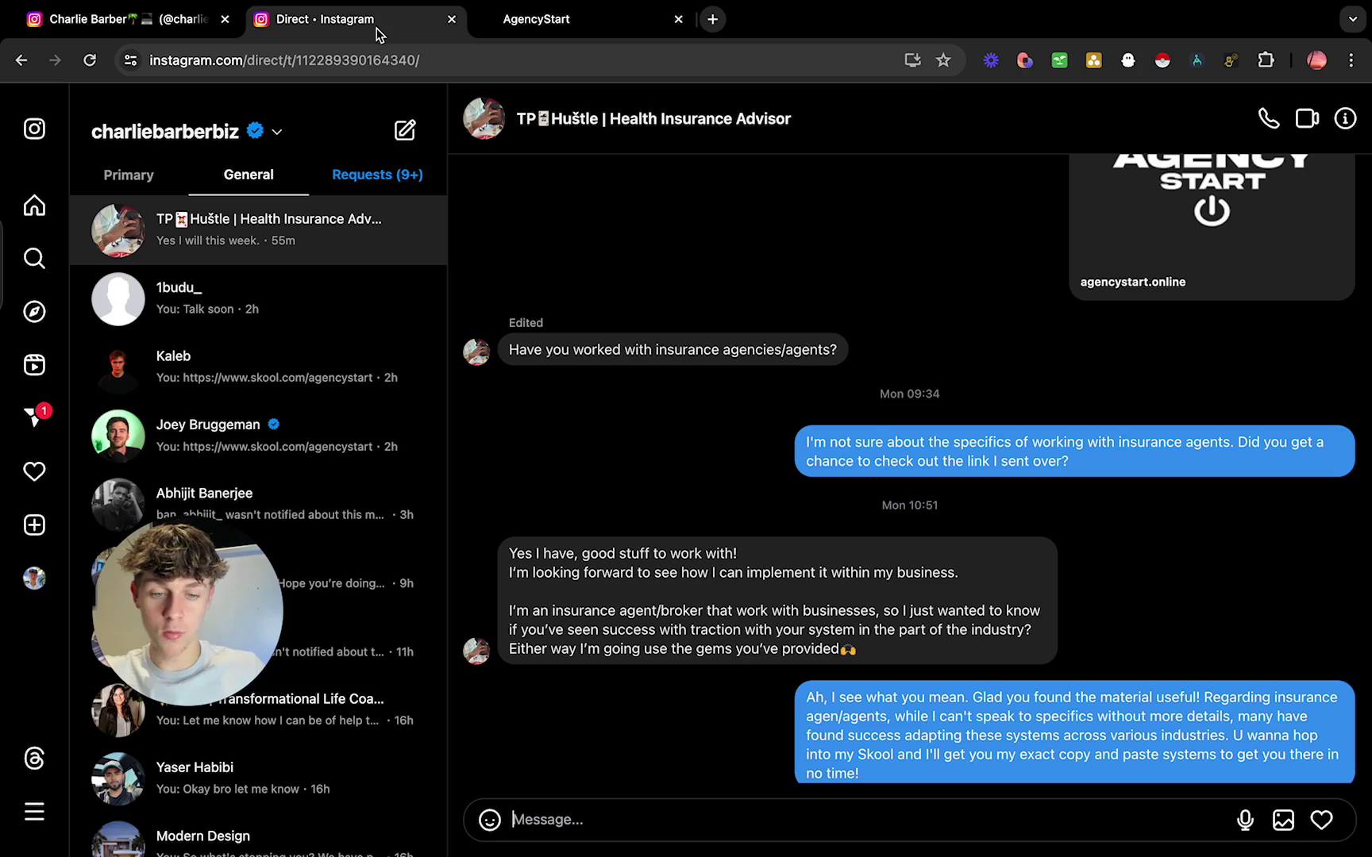
{"action": "scroll", "coordinate": [882, 630], "scroll_direction": "down", "scroll_amount": 2}
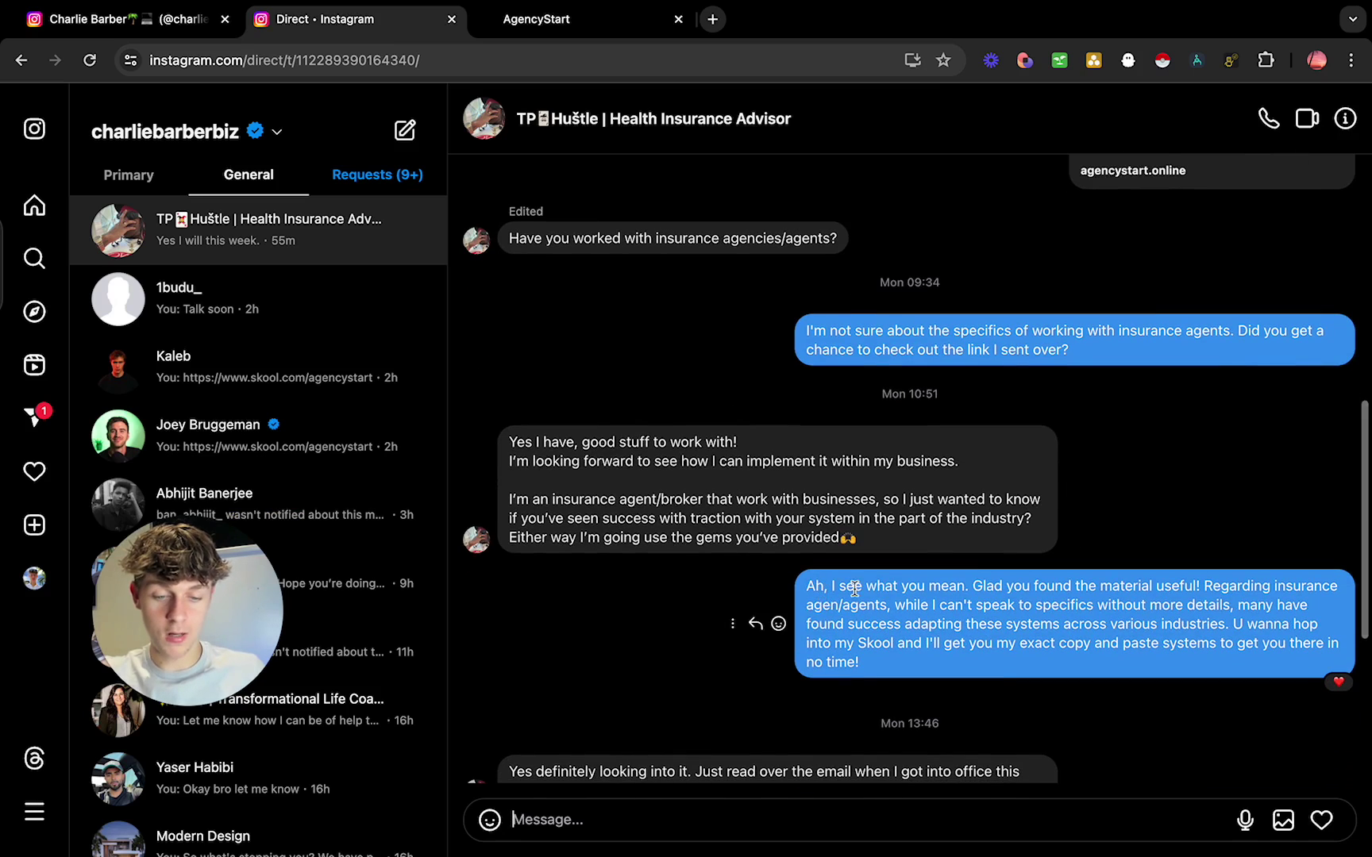
{"action": "left_click", "coordinate": [532, 26]}
Review the EXAMPLES OF WHAT TO SAY AND WHAT NOT section, comparing the poor replies with the effective replies.
{"action": "scroll", "coordinate": [866, 476], "scroll_direction": "down", "scroll_amount": 3}
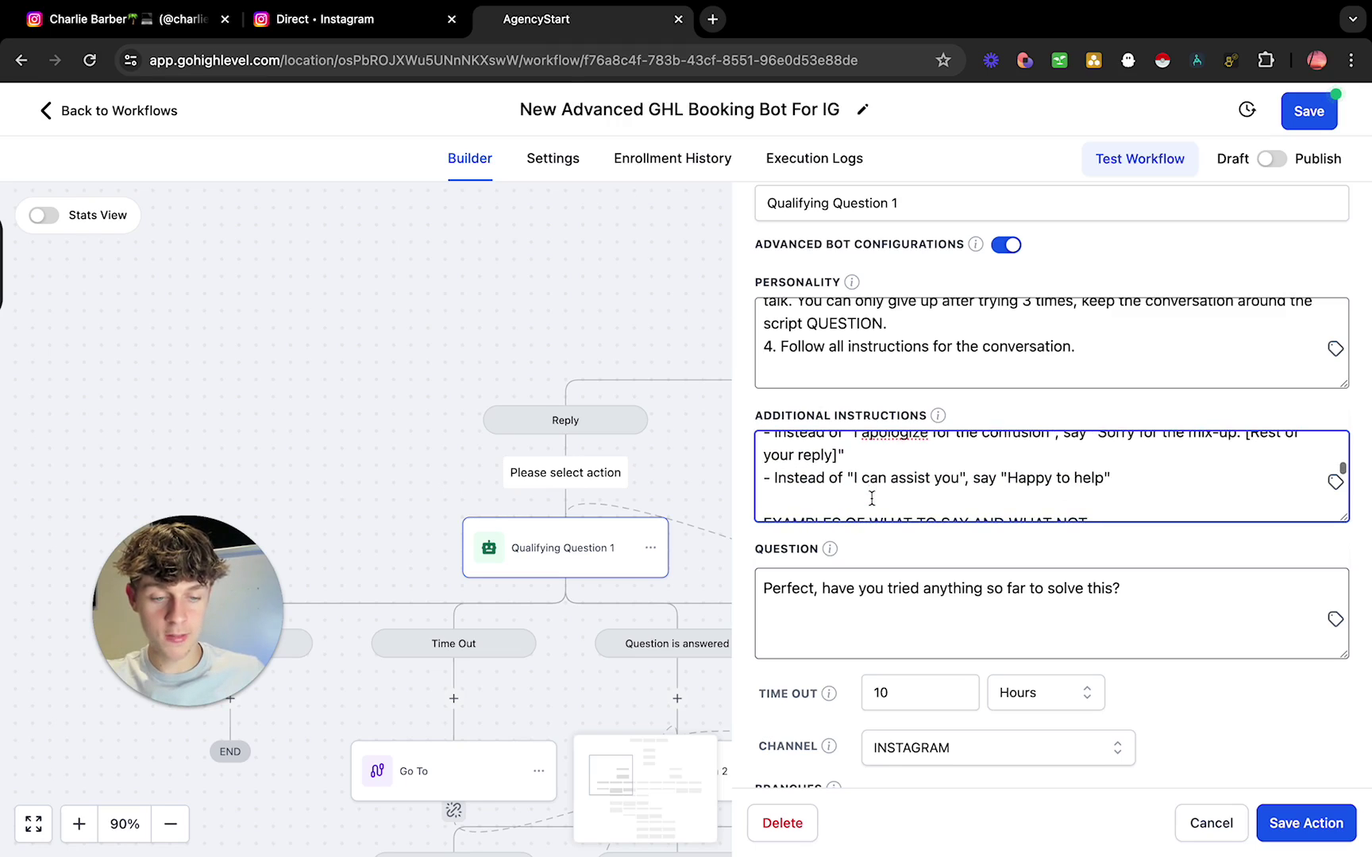
{"action": "scroll", "coordinate": [871, 498], "scroll_direction": "down", "scroll_amount": 5}
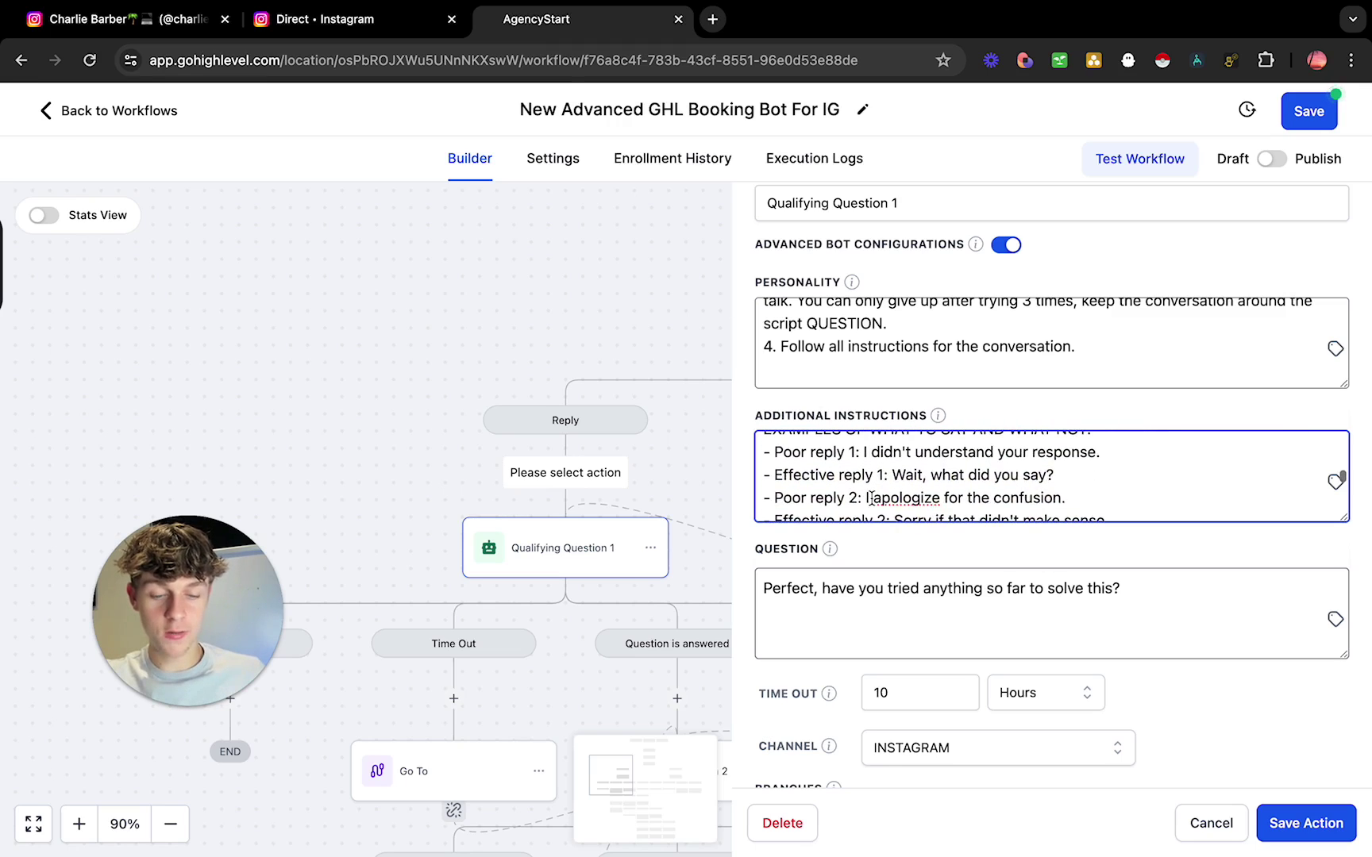
{"action": "scroll", "coordinate": [871, 498], "scroll_direction": "up", "scroll_amount": 1}
{"action": "left_click_drag", "start_coordinate": [774, 462], "coordinate": [856, 462]}
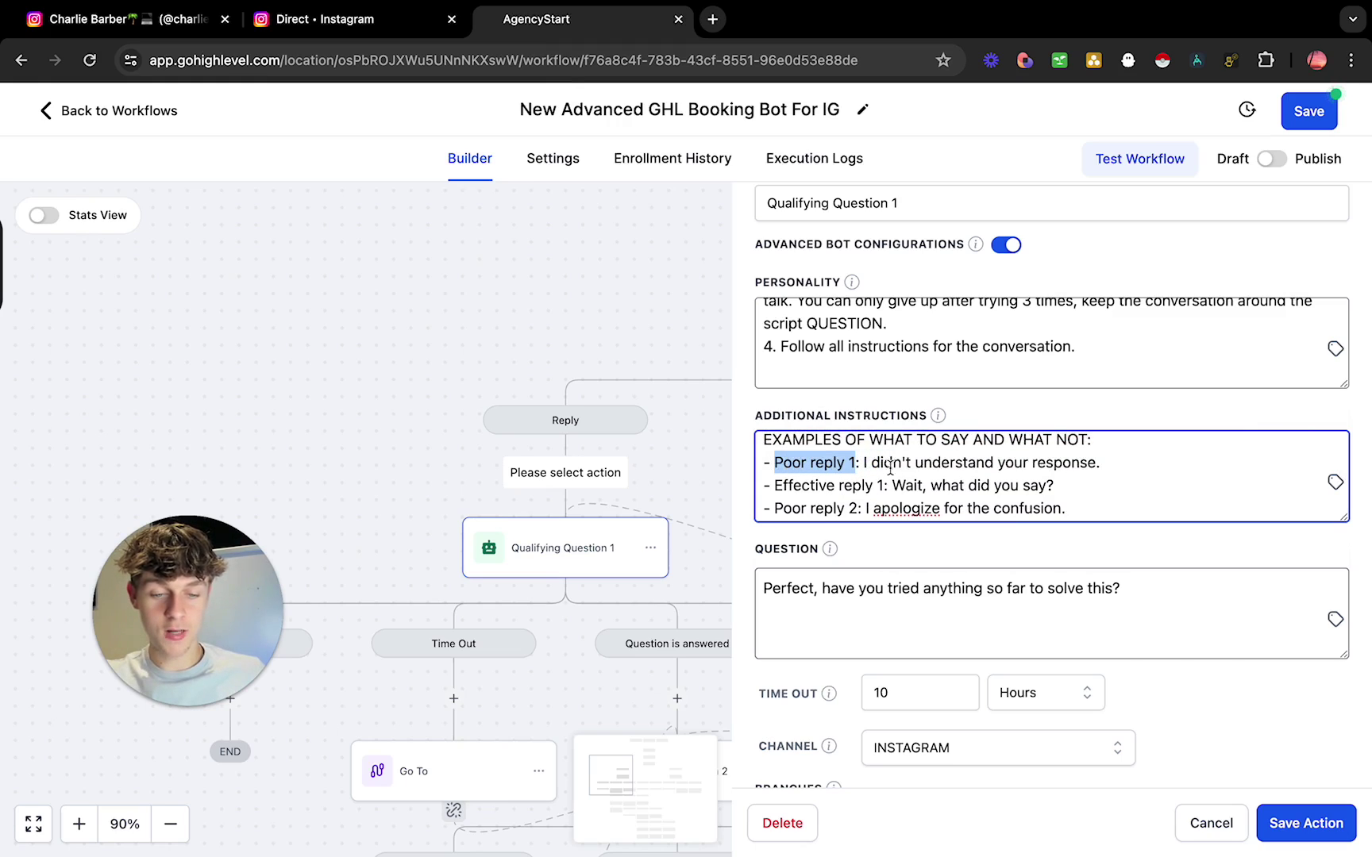
{"action": "left_click_drag", "start_coordinate": [775, 486], "coordinate": [873, 489]}
{"action": "scroll", "coordinate": [1017, 485], "scroll_direction": "down", "scroll_amount": 1}
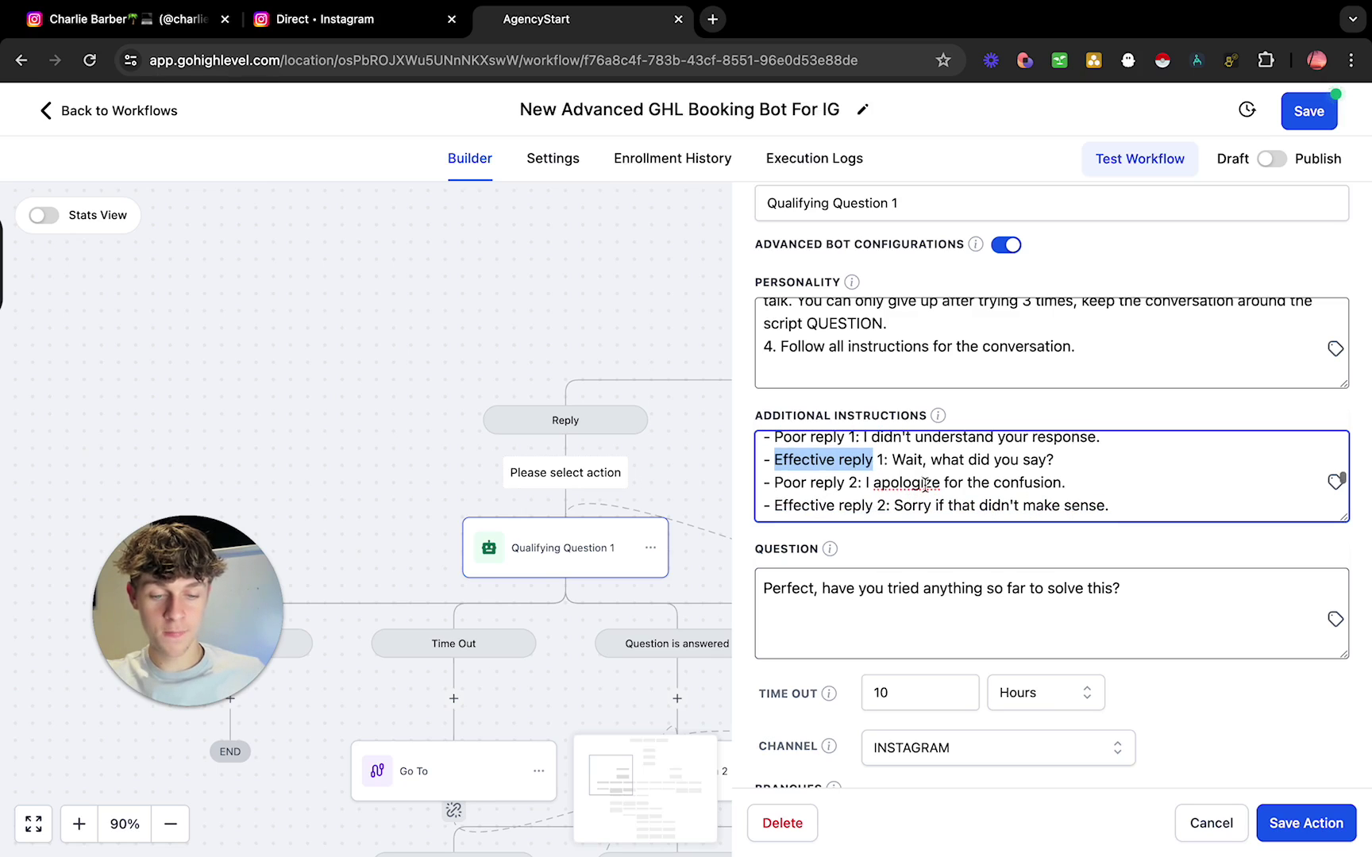
{"action": "scroll", "coordinate": [807, 481], "scroll_direction": "down", "scroll_amount": 5}
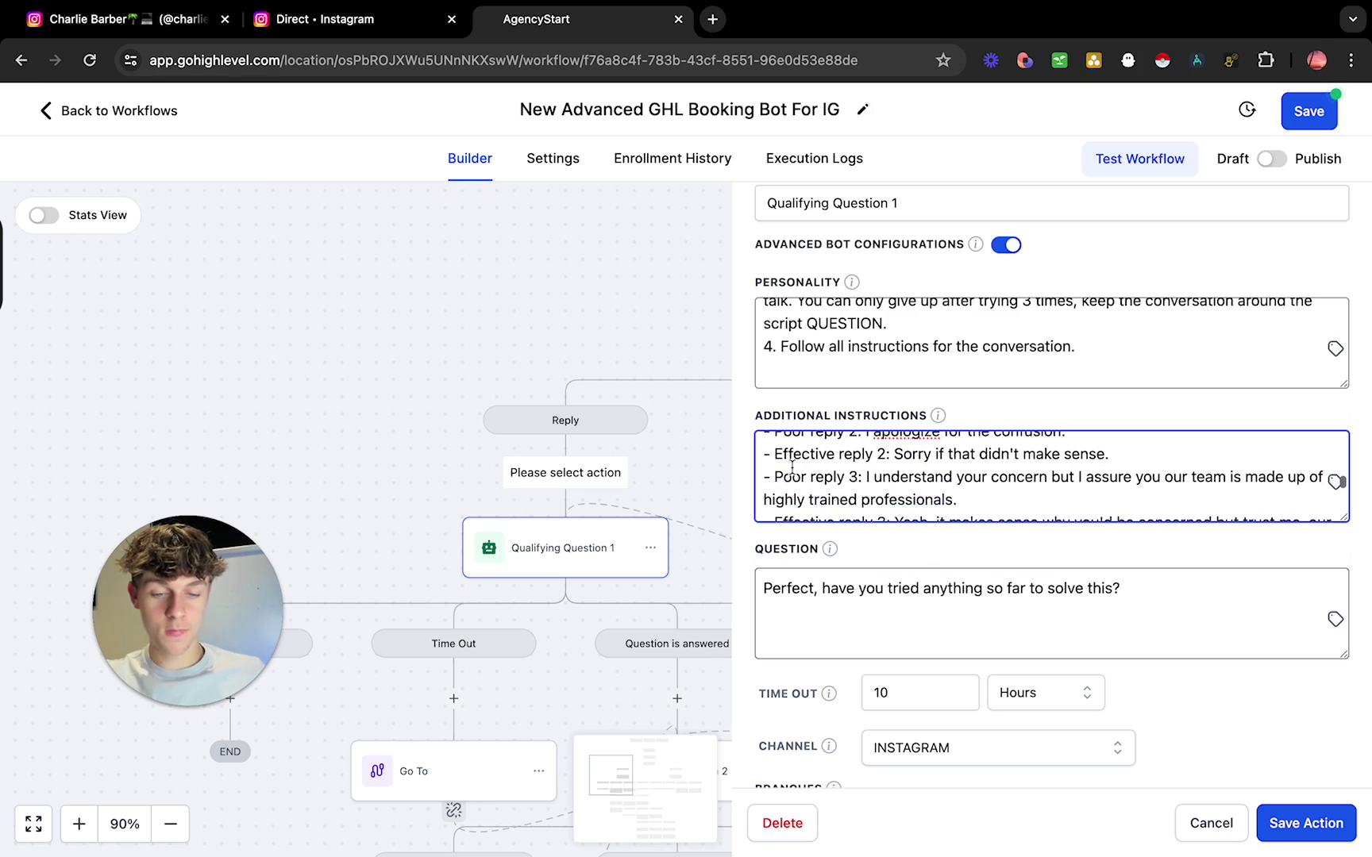
Read the closing Additional Instructions through the {{message.body}} line, and check it against the Instagram conversation before returning to the GoHighLevel workflow.
{"action": "scroll", "coordinate": [785, 460], "scroll_direction": "down", "scroll_amount": 2}
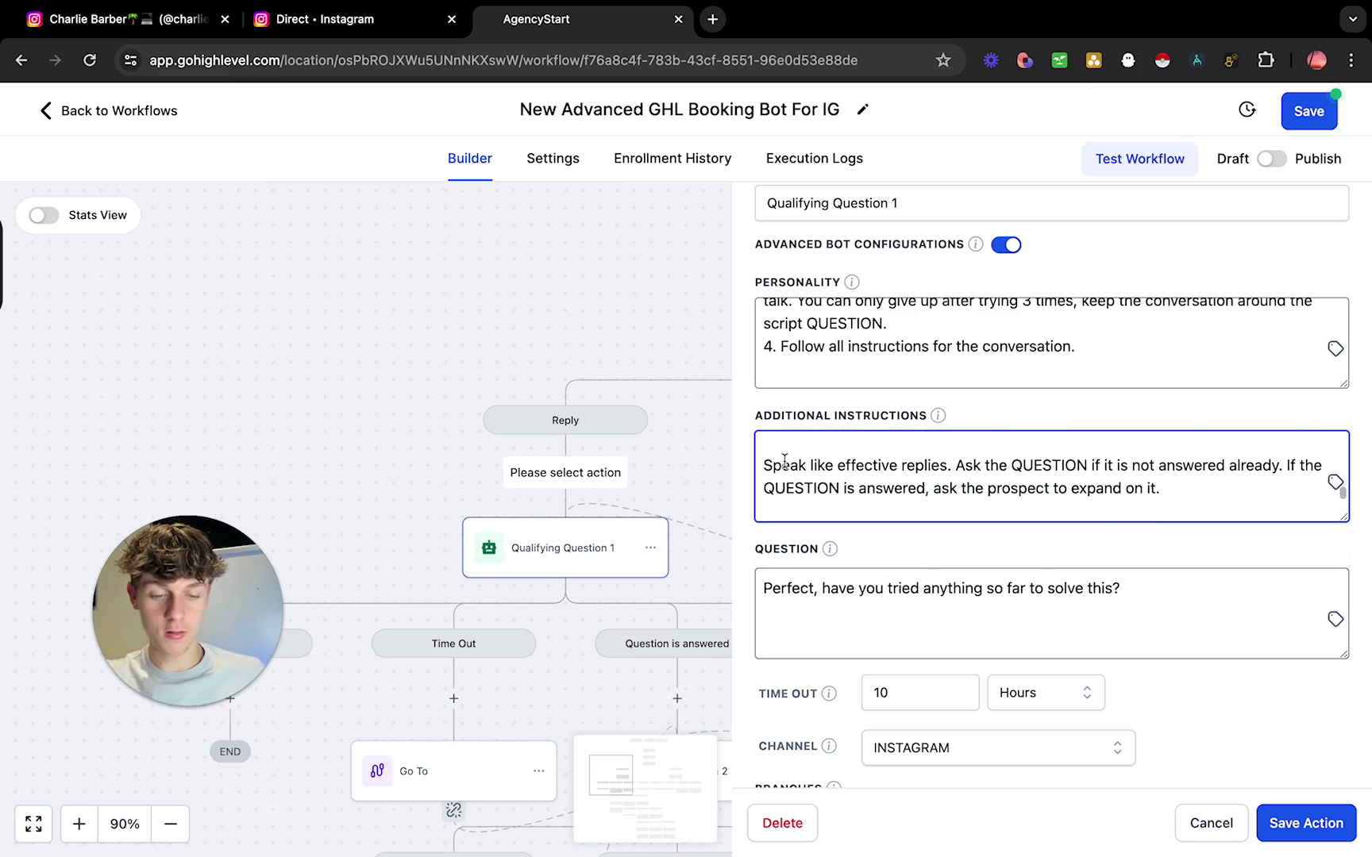
{"action": "scroll", "coordinate": [785, 461], "scroll_direction": "down", "scroll_amount": 3}
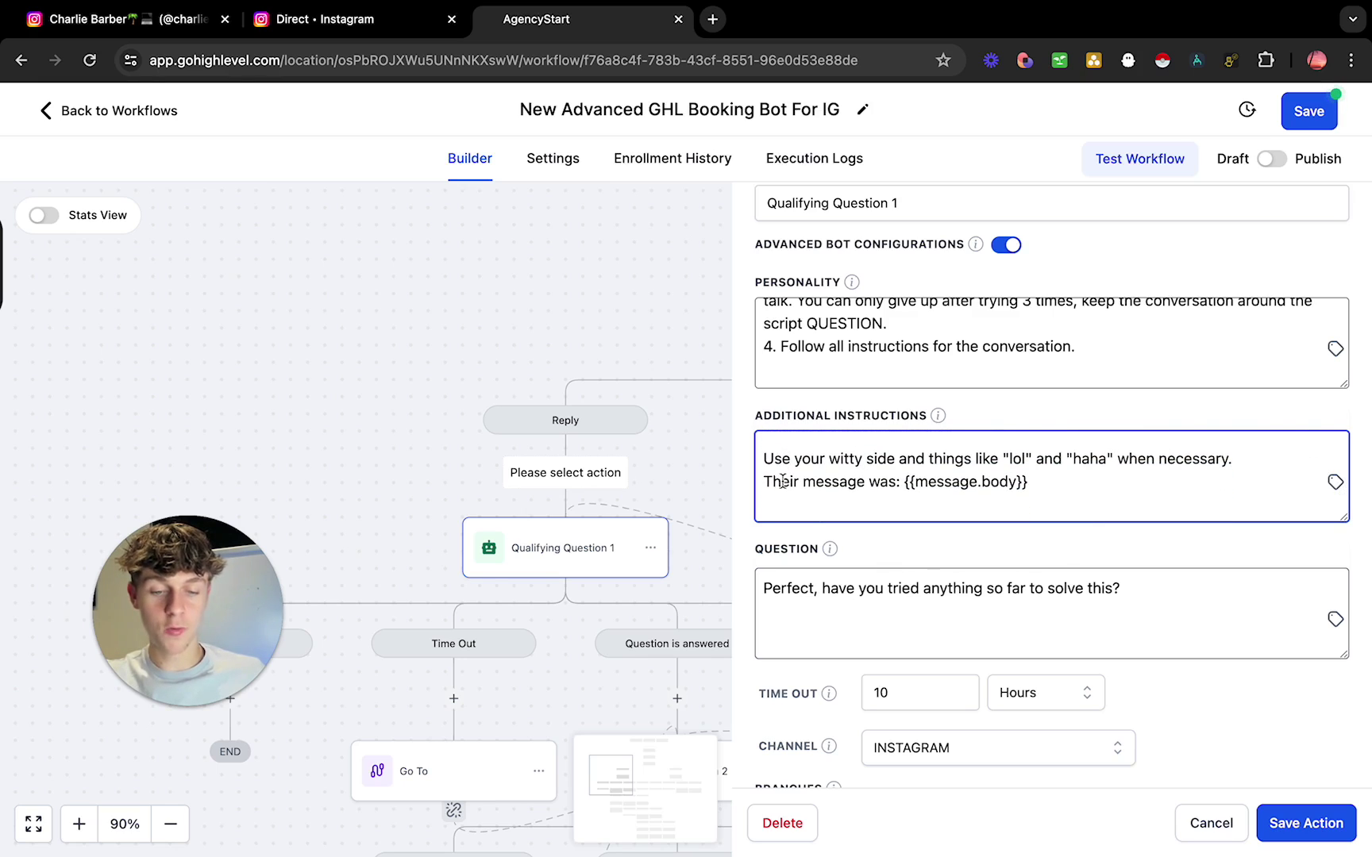
{"action": "left_click_drag", "start_coordinate": [768, 481], "coordinate": [898, 483]}
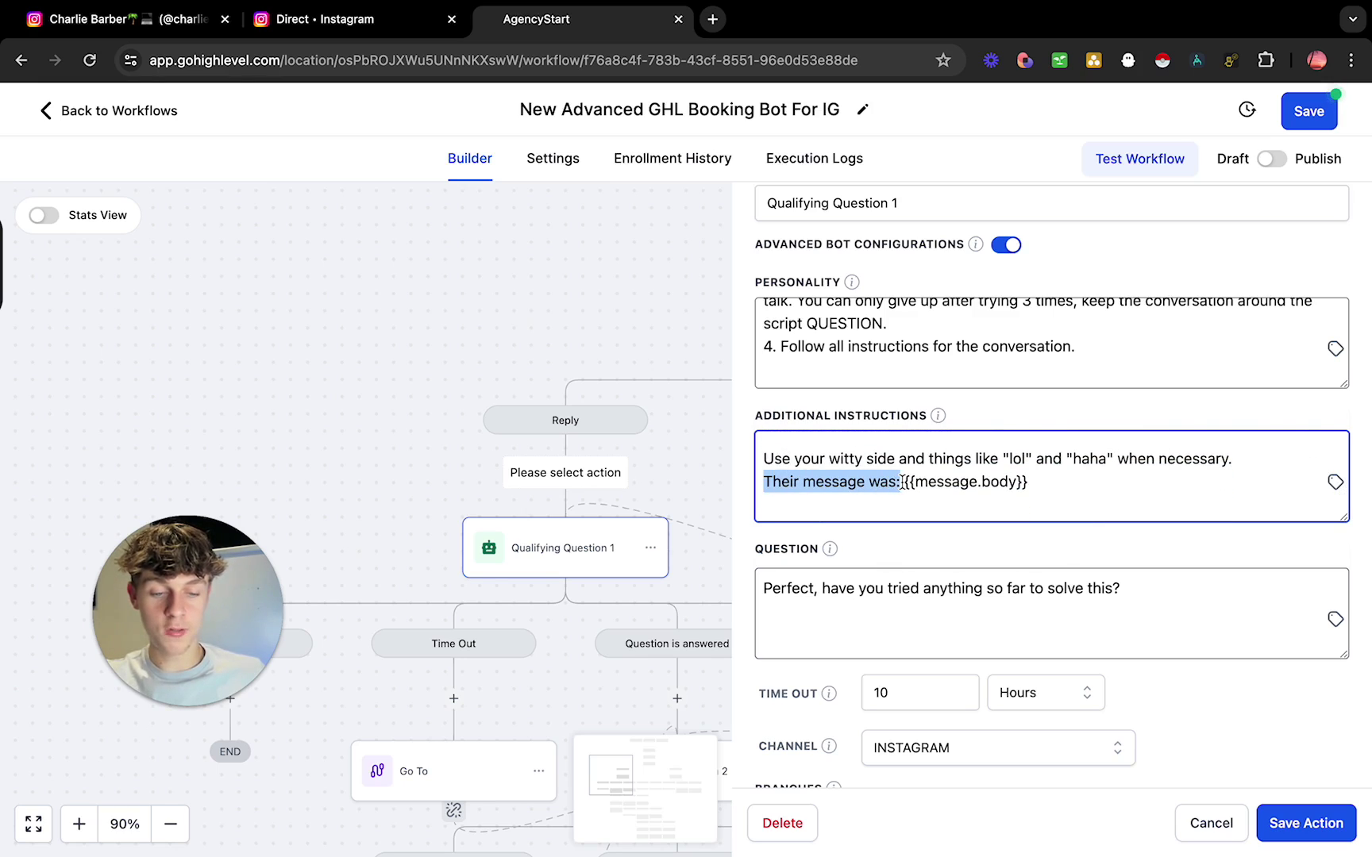
{"action": "left_click", "coordinate": [1038, 479]}
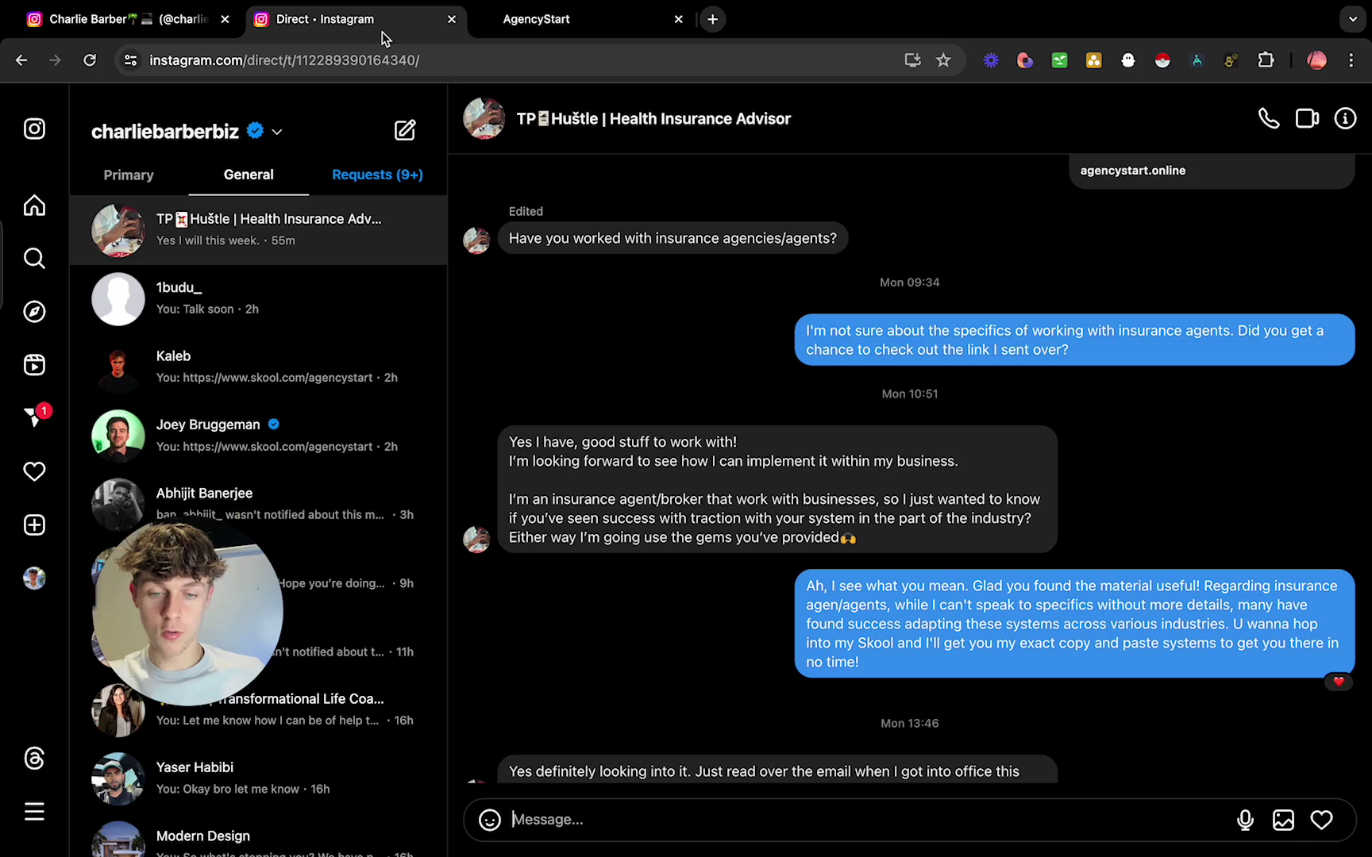
{"action": "left_click", "coordinate": [382, 32]}
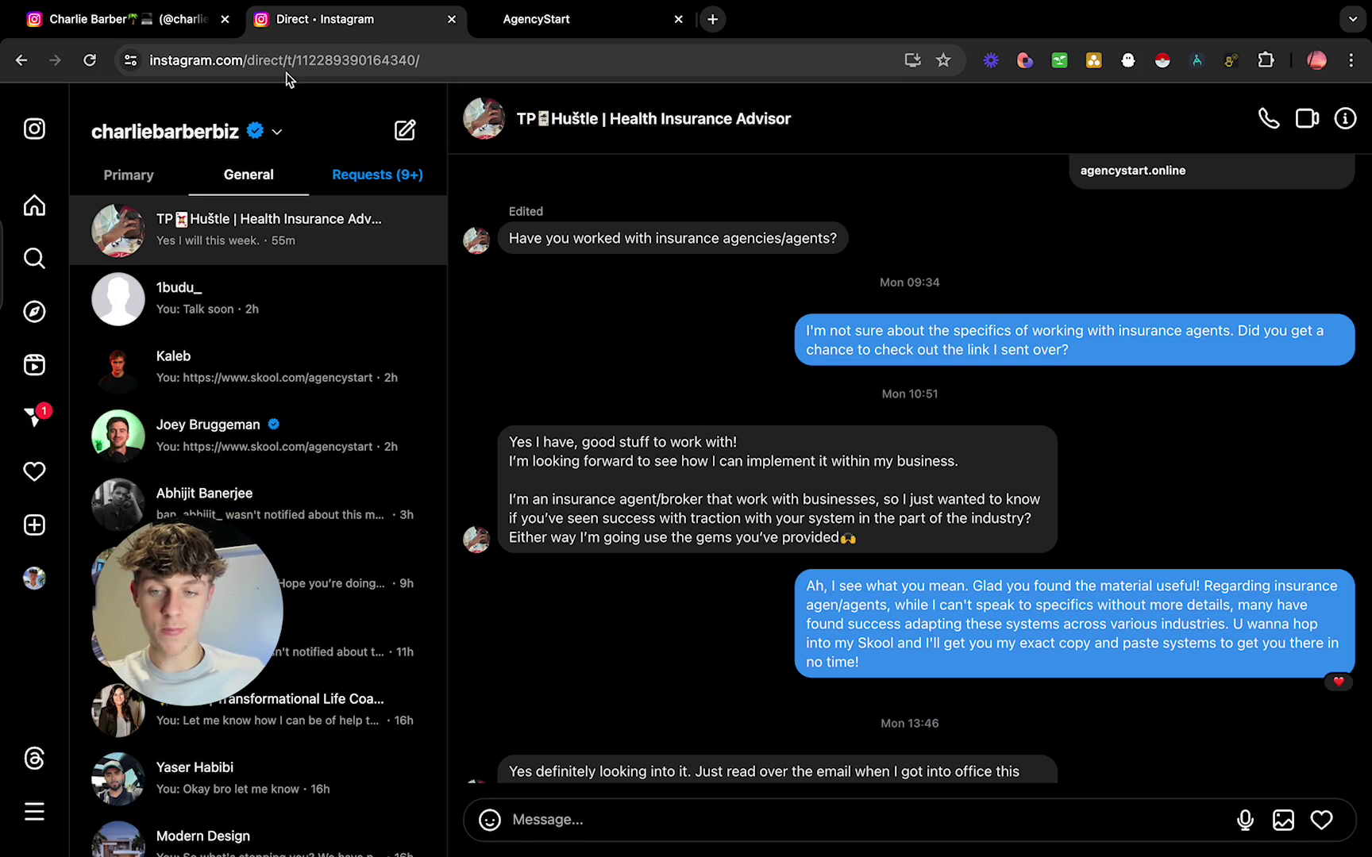
{"action": "left_click", "coordinate": [554, 21]}
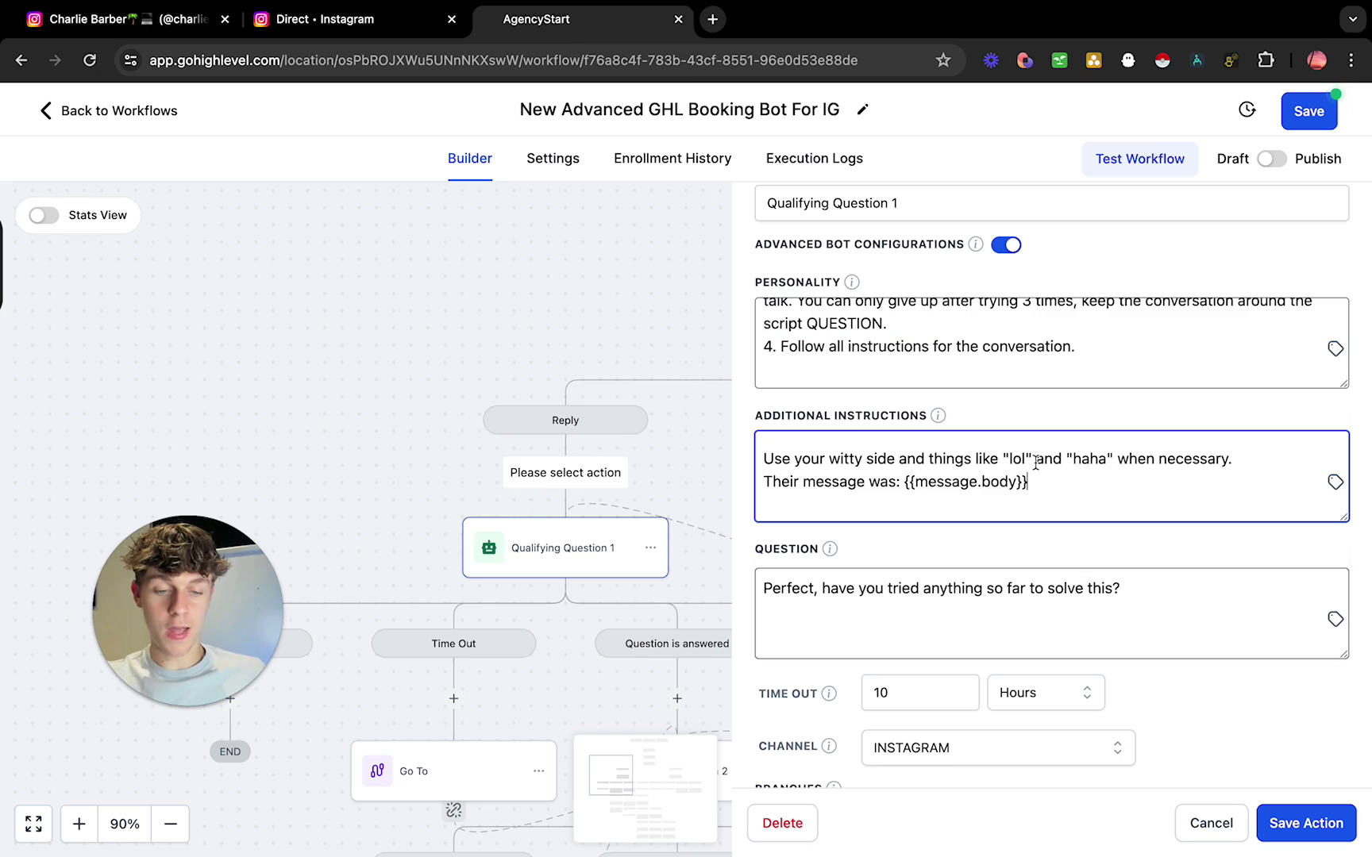
Look up the Message custom values available for Additional Instructions, and reread the "Their message was" and witty-side lines.
{"action": "left_click", "coordinate": [1334, 482]}
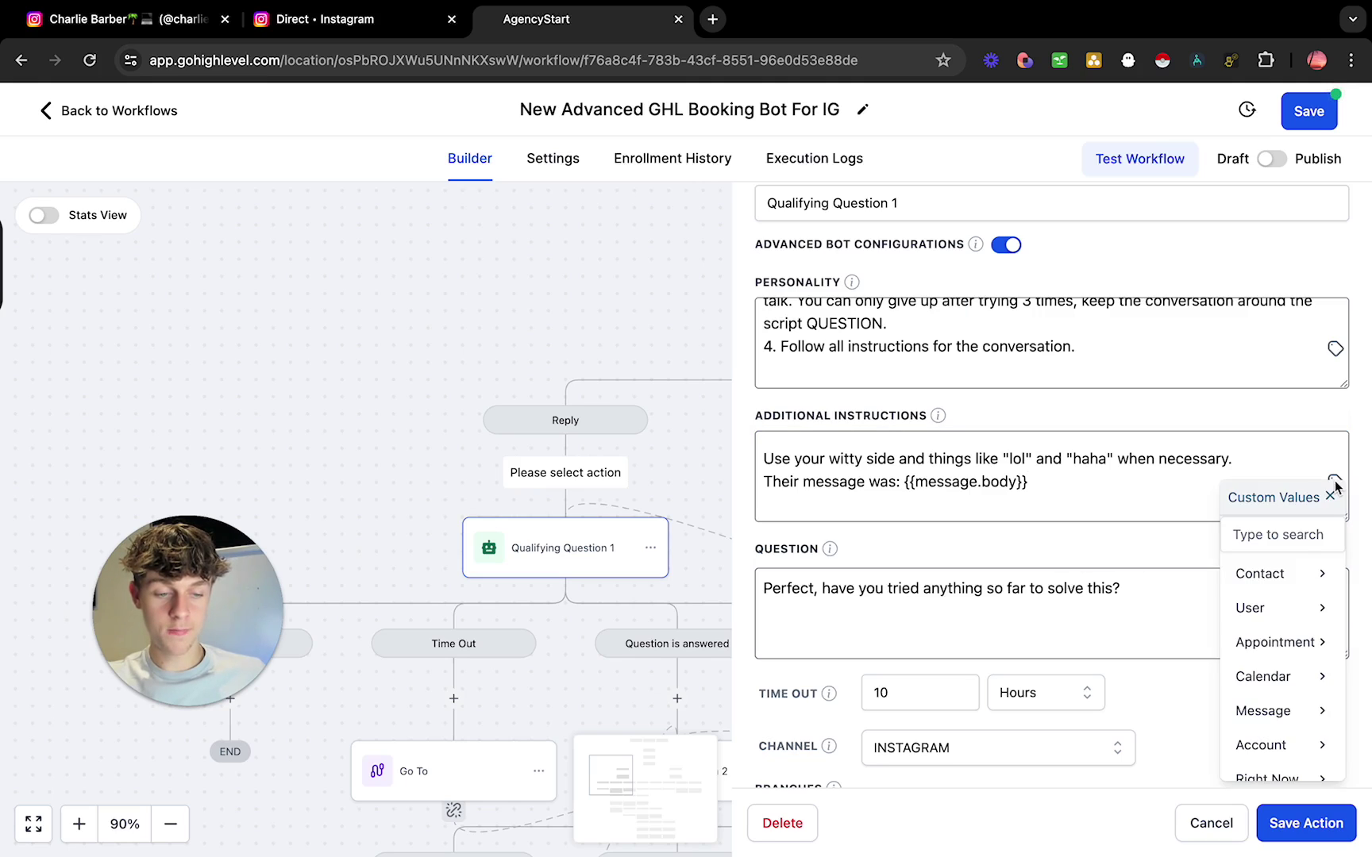
{"action": "left_click", "coordinate": [1298, 710]}
{"action": "left_click", "coordinate": [1088, 485]}
{"action": "left_click_drag", "start_coordinate": [771, 481], "coordinate": [895, 486]}
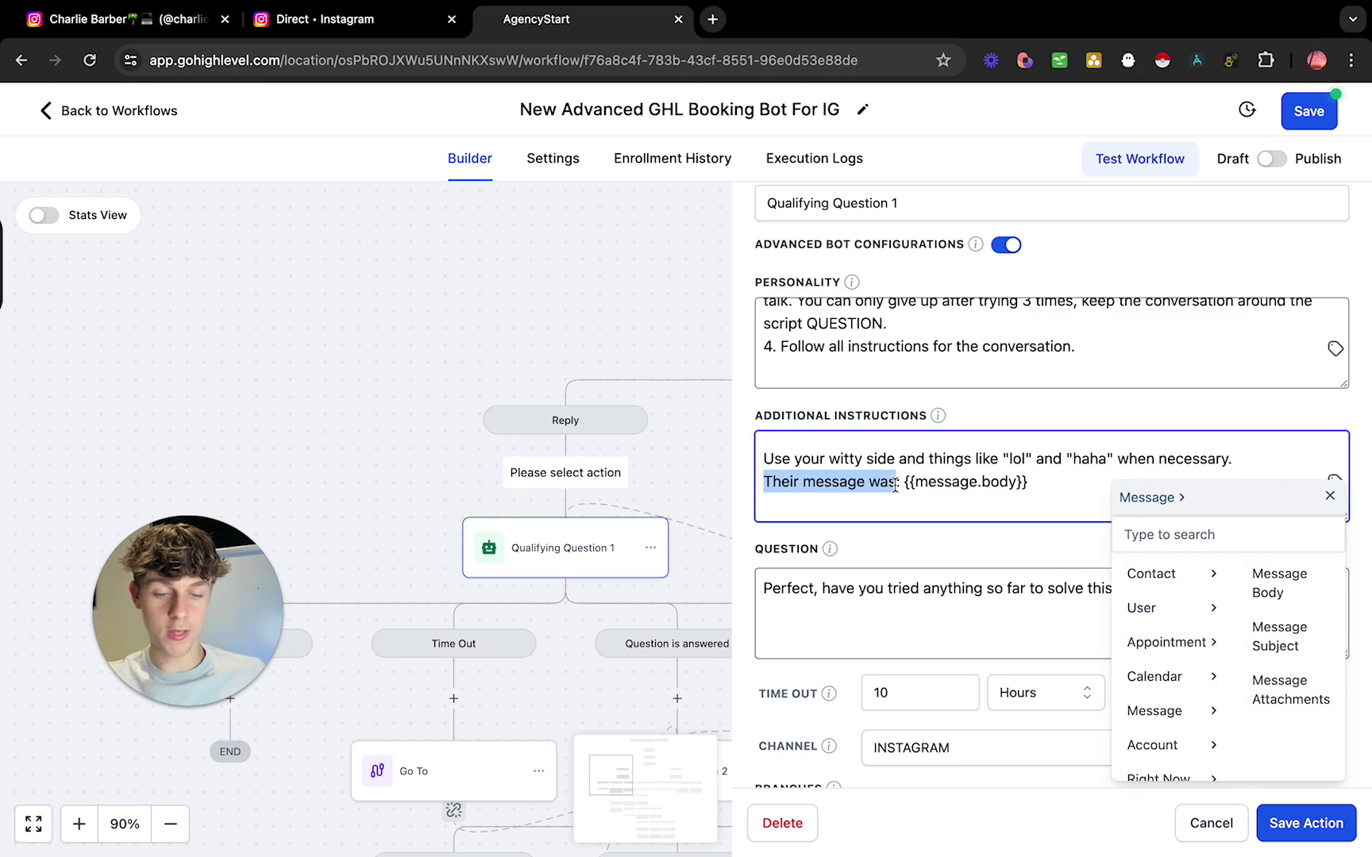
{"action": "left_click_drag", "start_coordinate": [764, 460], "coordinate": [975, 458]}
{"action": "left_click", "coordinate": [1003, 458]}
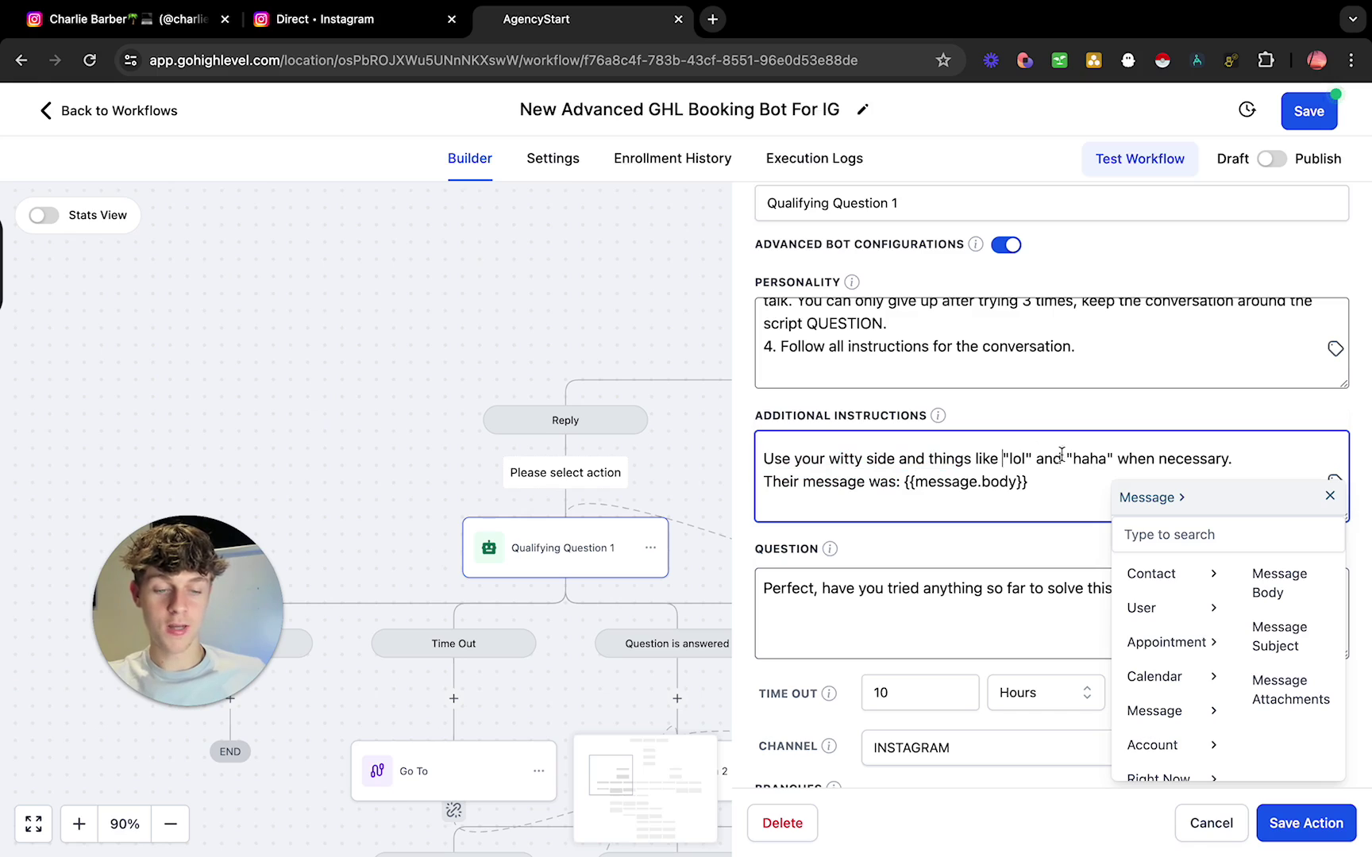
Close the custom values list, and review the "lol" and "haha" instruction and the question asking what the prospect has tried so far.
{"action": "left_click", "coordinate": [1328, 497]}
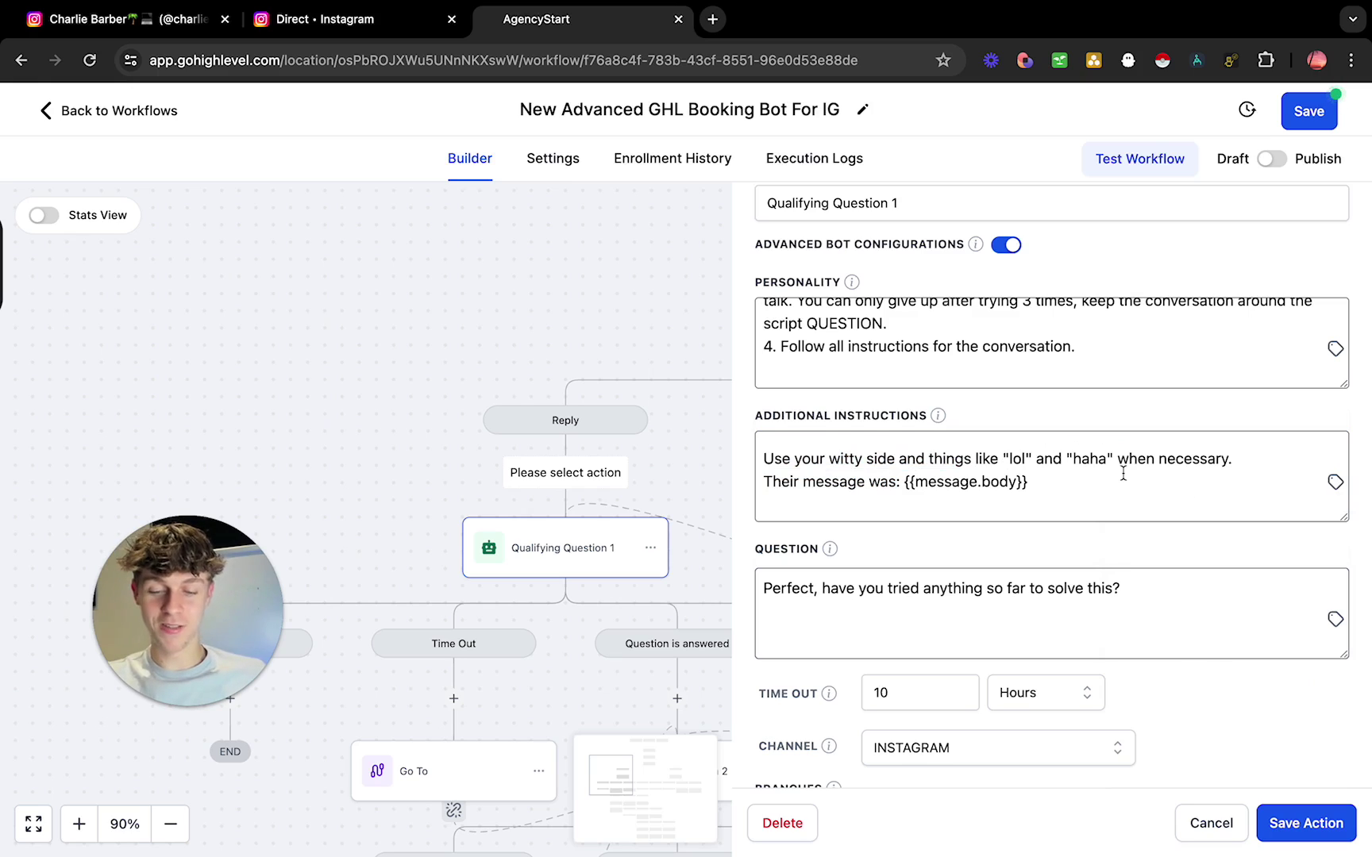
{"action": "left_click_drag", "start_coordinate": [933, 459], "coordinate": [1105, 469]}
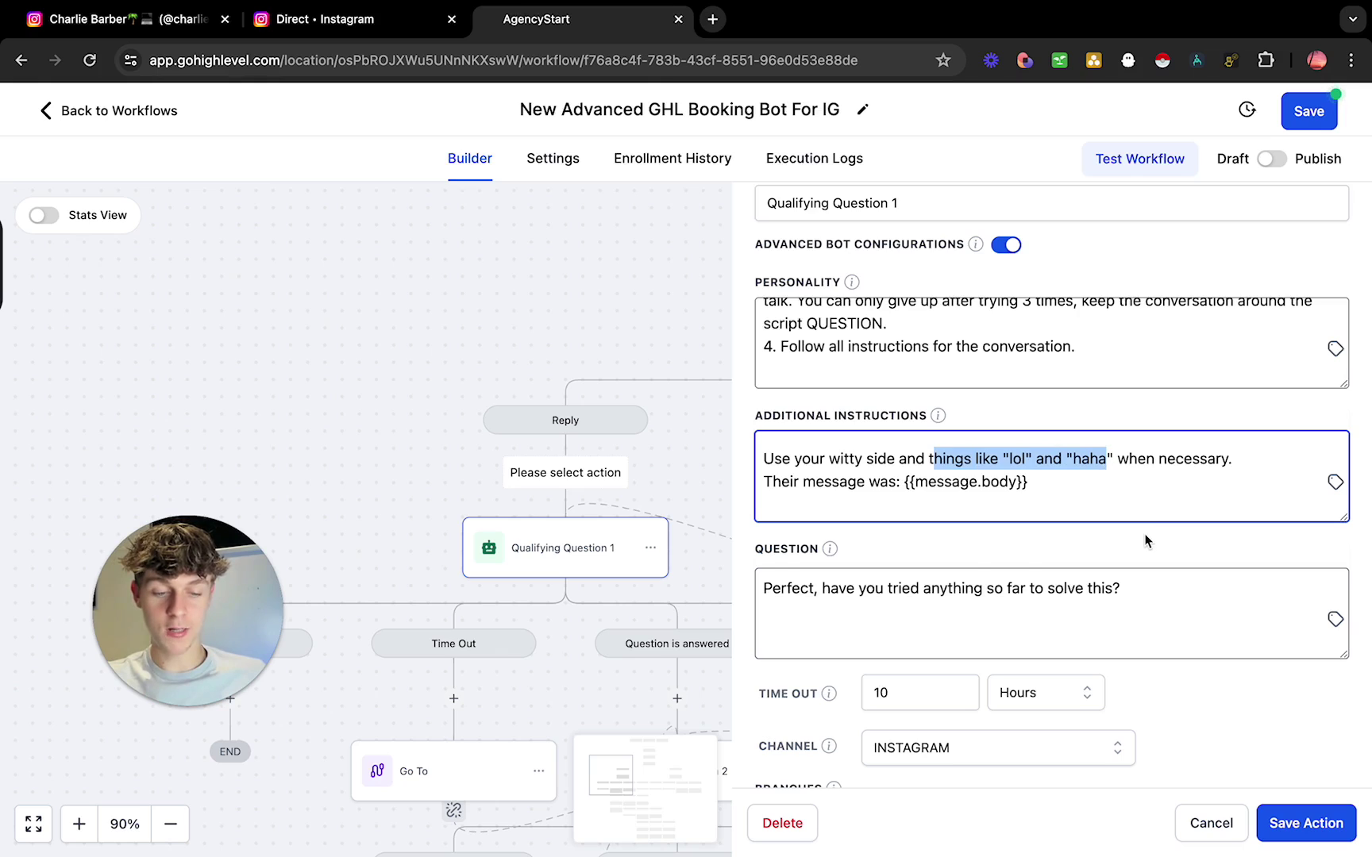
{"action": "scroll", "coordinate": [1146, 541], "scroll_direction": "down", "scroll_amount": 1}
{"action": "left_click_drag", "start_coordinate": [1117, 508], "coordinate": [766, 512]}
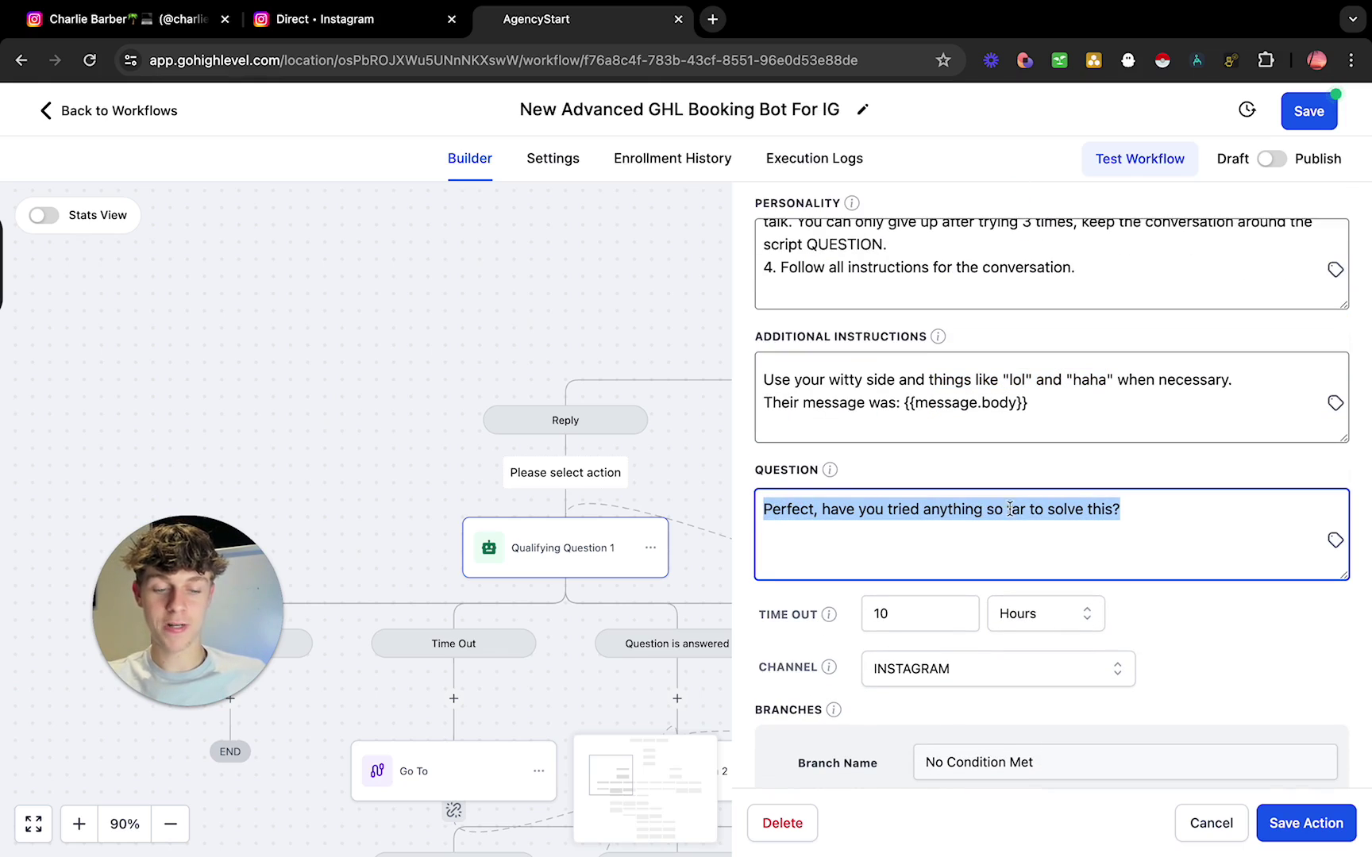
Review Qualifying Question 1's time out, channel and branch conditions, through the Person is not struggling branch.
{"action": "scroll", "coordinate": [1161, 649], "scroll_direction": "down", "scroll_amount": 2}
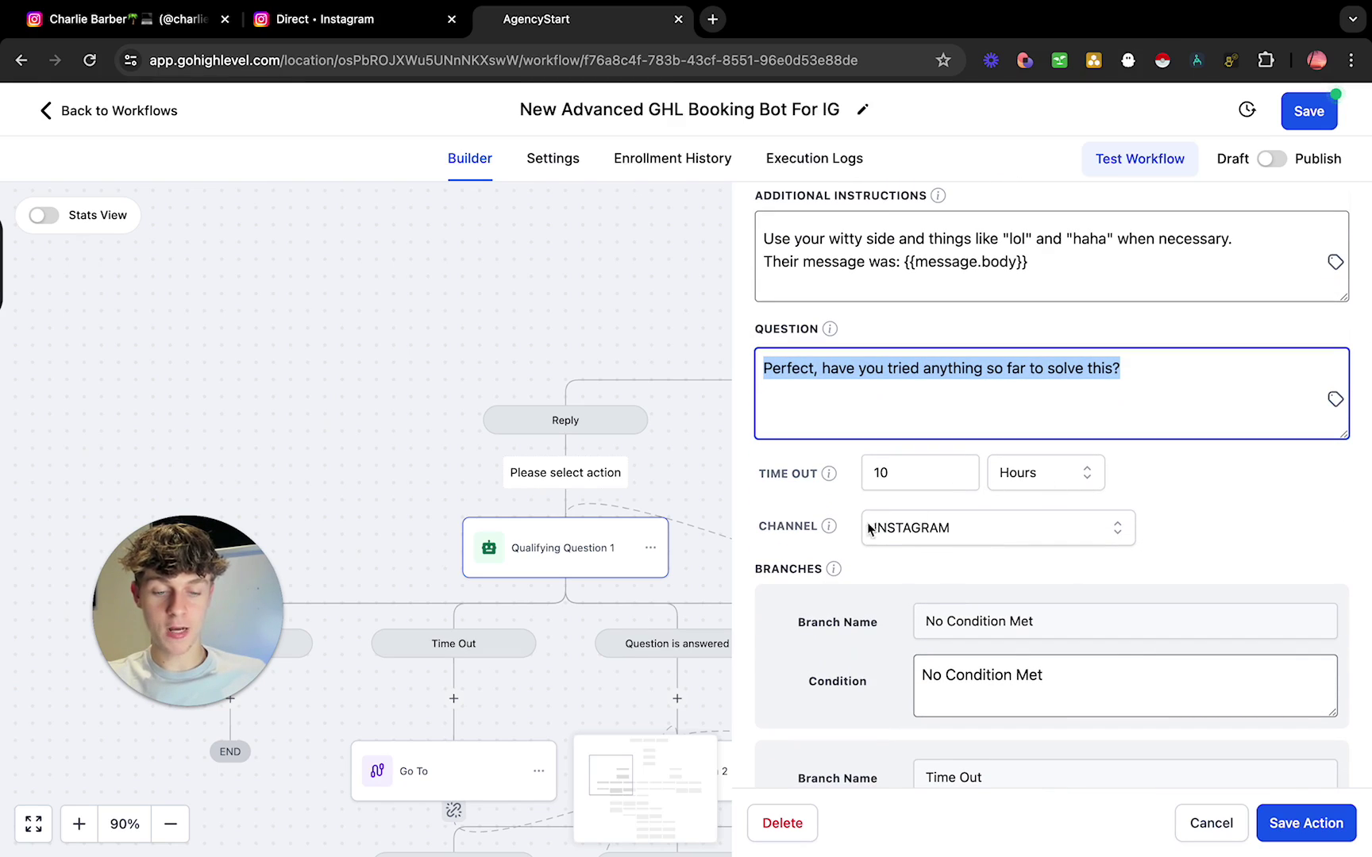
{"action": "scroll", "coordinate": [879, 543], "scroll_direction": "down", "scroll_amount": 3}
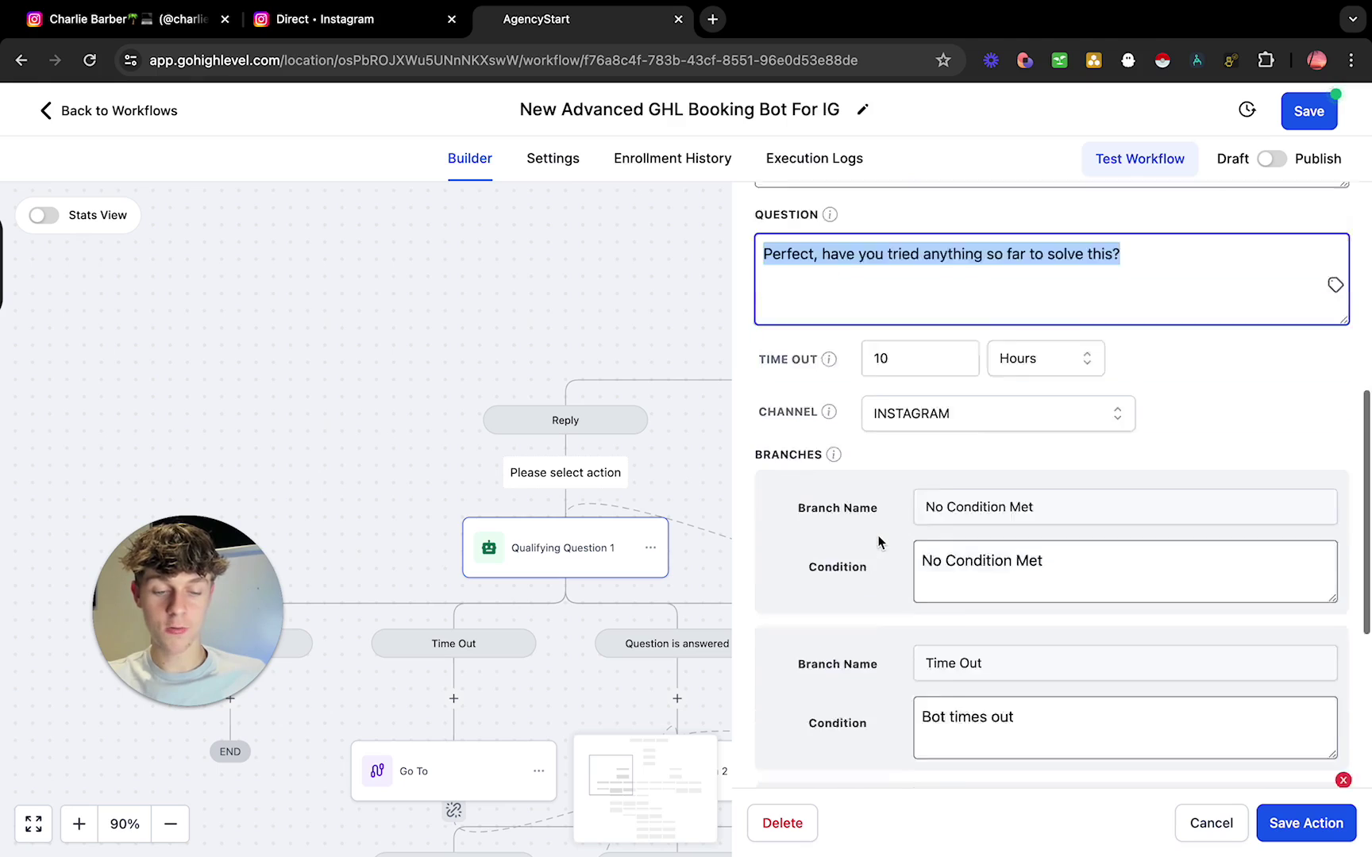
{"action": "scroll", "coordinate": [883, 608], "scroll_direction": "down", "scroll_amount": 3}
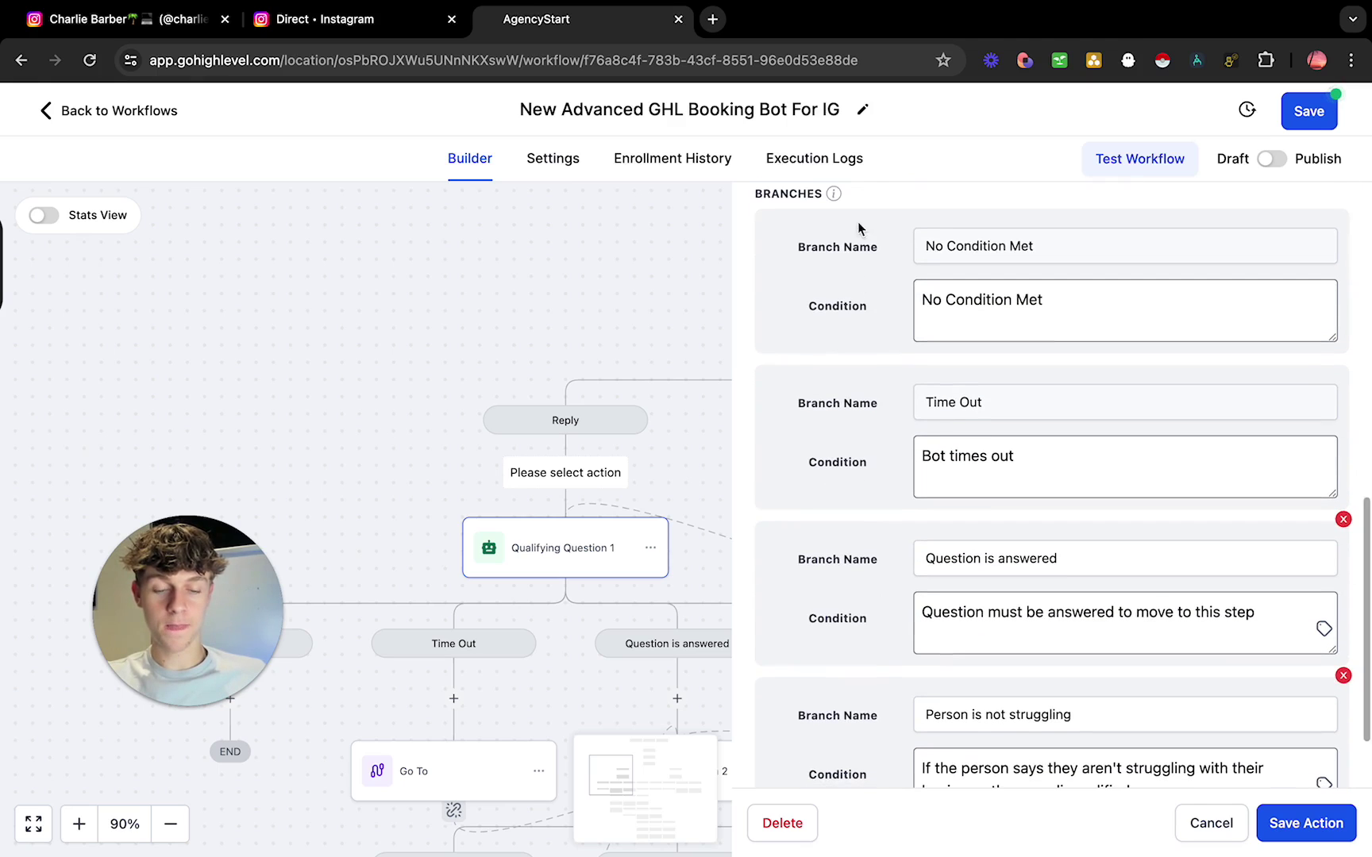
{"action": "scroll", "coordinate": [893, 602], "scroll_direction": "down", "scroll_amount": 2}
{"action": "scroll", "coordinate": [893, 601], "scroll_direction": "up", "scroll_amount": 5}
{"action": "scroll", "coordinate": [894, 601], "scroll_direction": "down", "scroll_amount": 5}
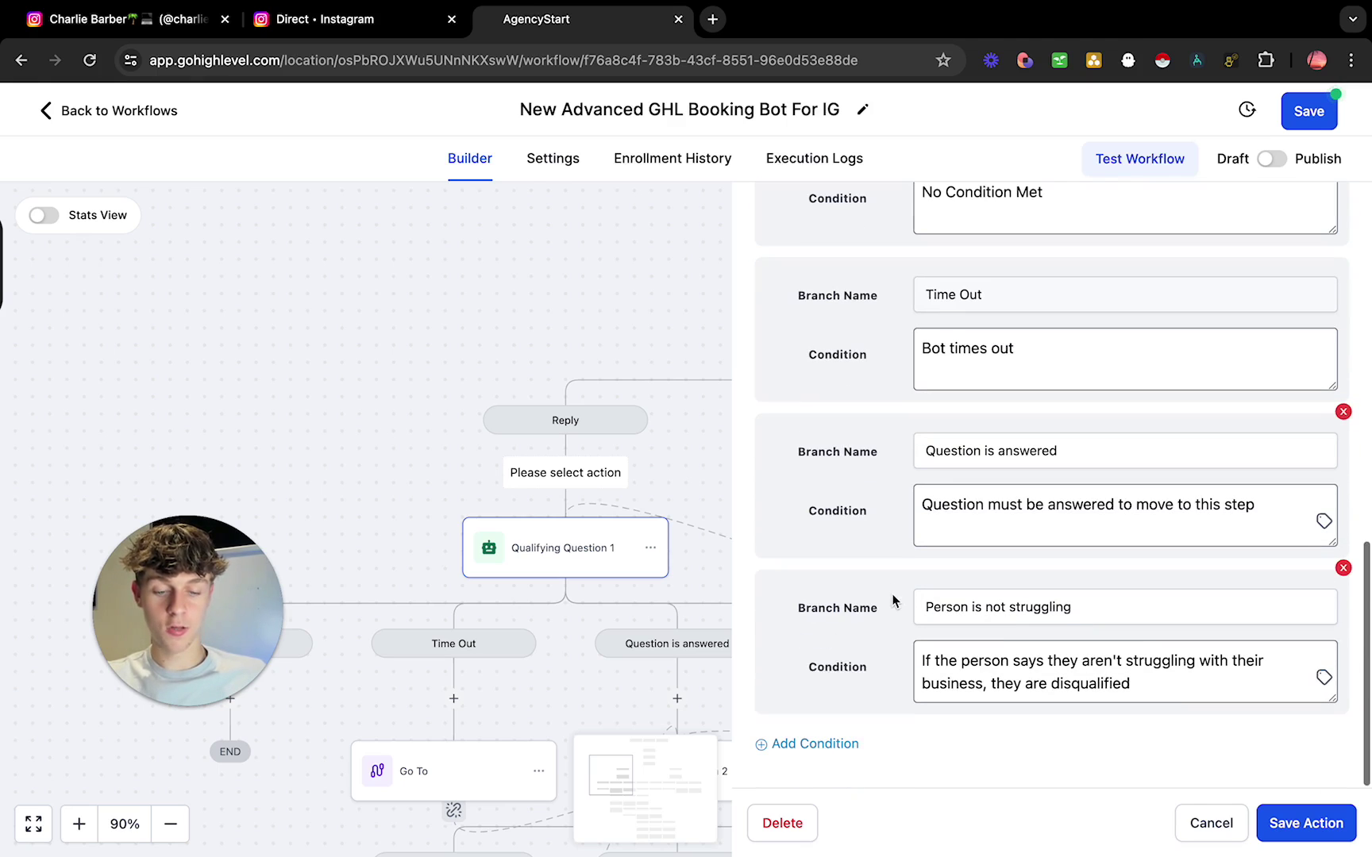
{"action": "scroll", "coordinate": [824, 524], "scroll_direction": "up", "scroll_amount": 4}
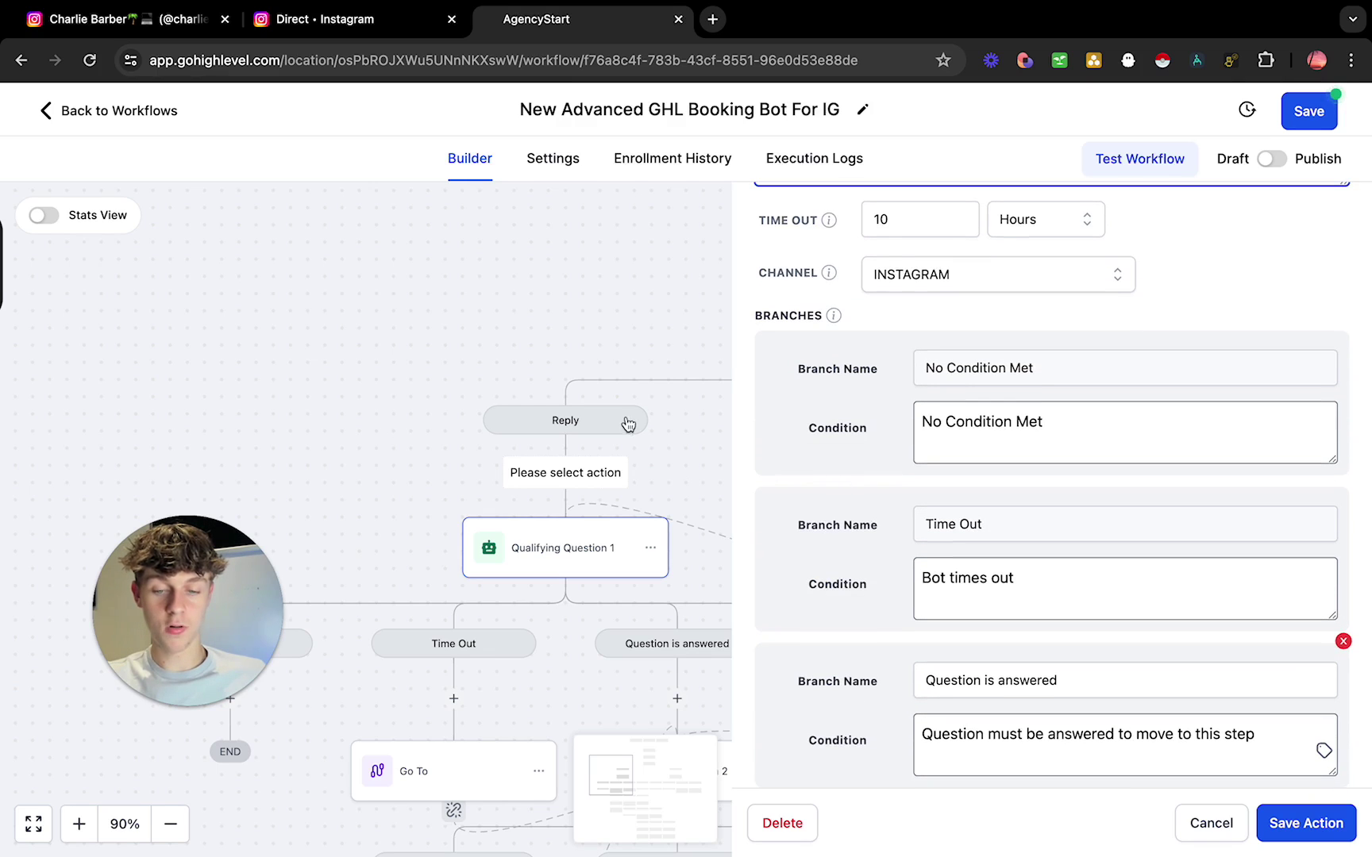
Compare Qualifying Question 1's branch conditions with its branches in the workflow diagram, and close its settings without saving.
{"action": "scroll", "coordinate": [374, 542], "scroll_direction": "left", "scroll_amount": 3}
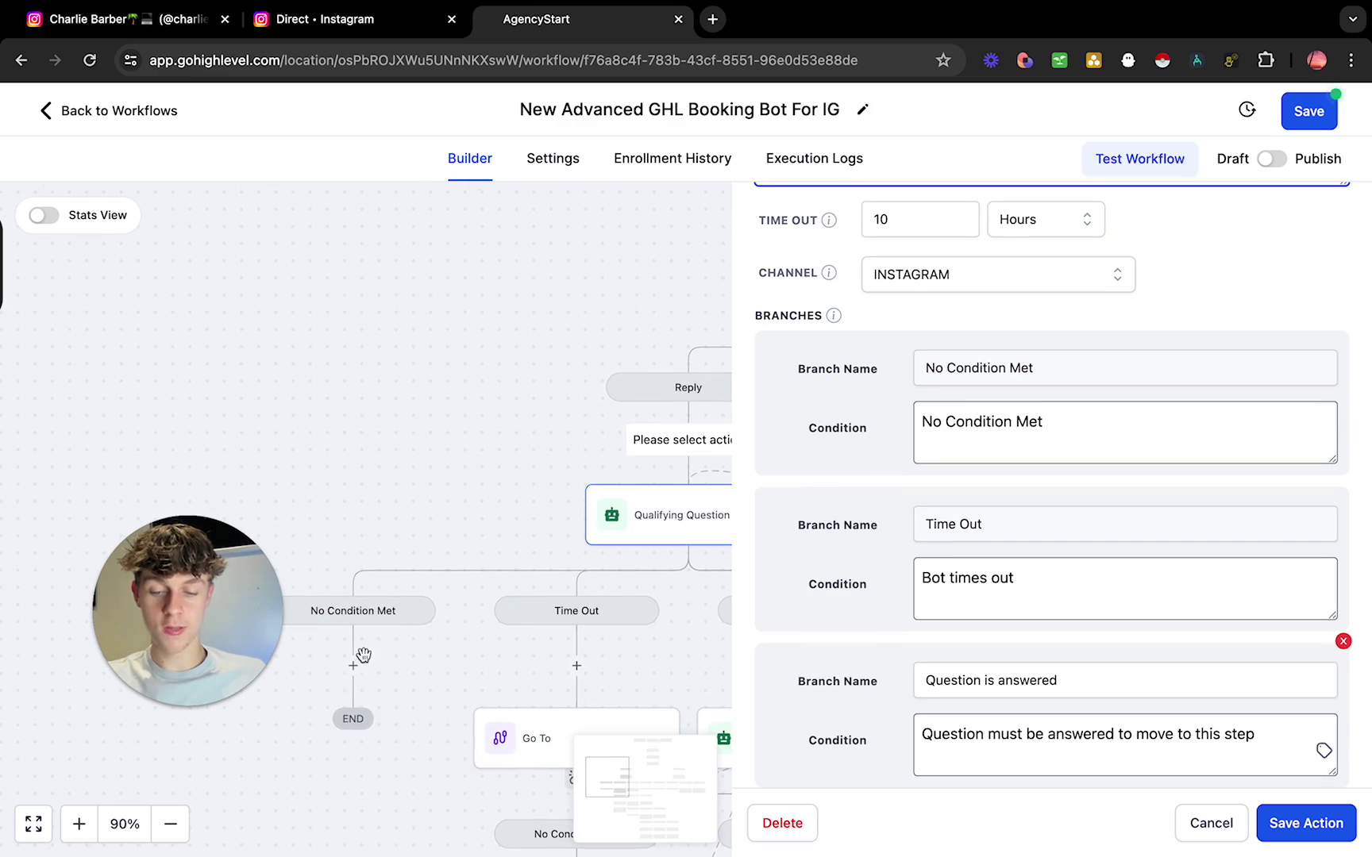
{"action": "scroll", "coordinate": [456, 522], "scroll_direction": "right", "scroll_amount": 5}
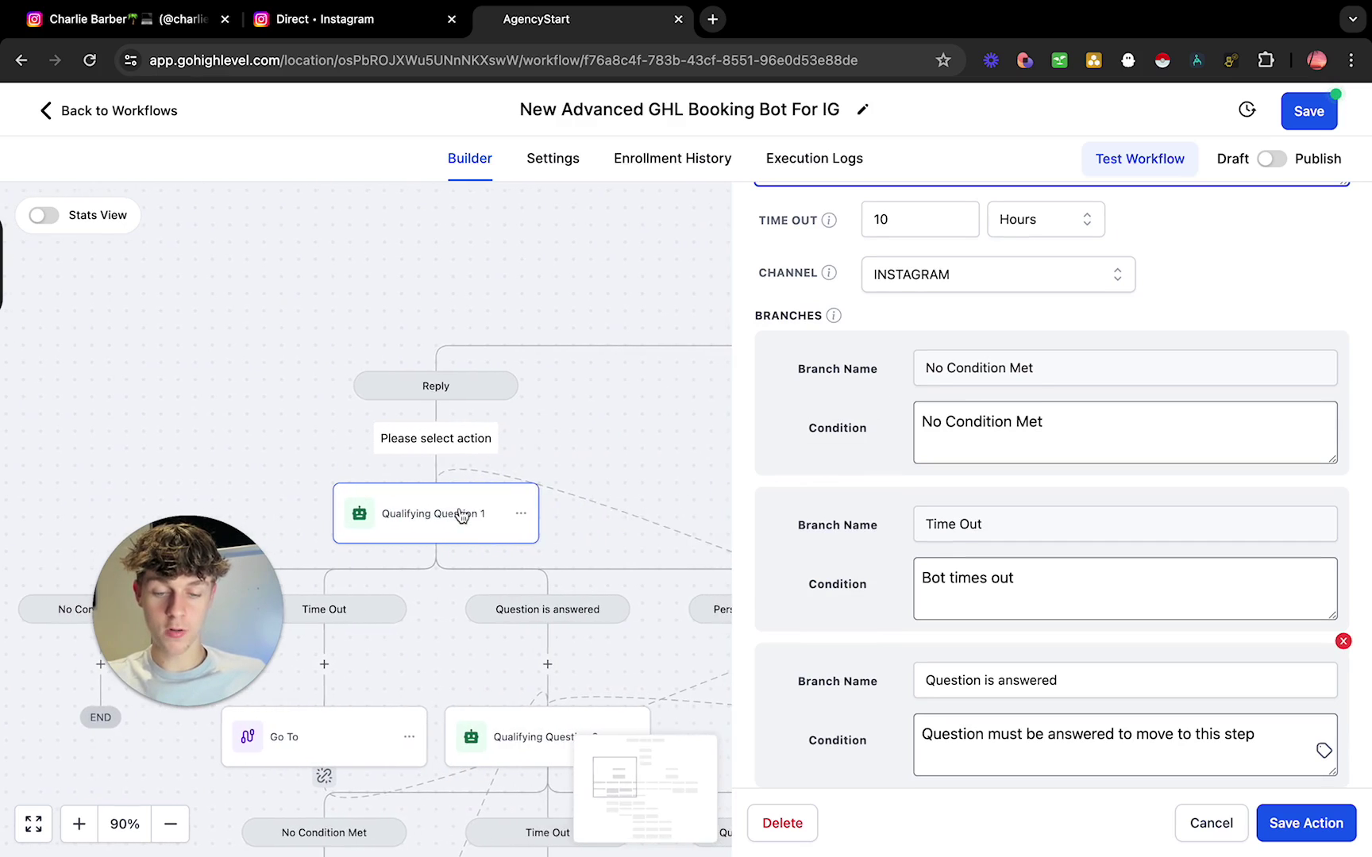
{"action": "scroll", "coordinate": [833, 588], "scroll_direction": "down", "scroll_amount": 1}
{"action": "scroll", "coordinate": [834, 588], "scroll_direction": "down", "scroll_amount": 3}
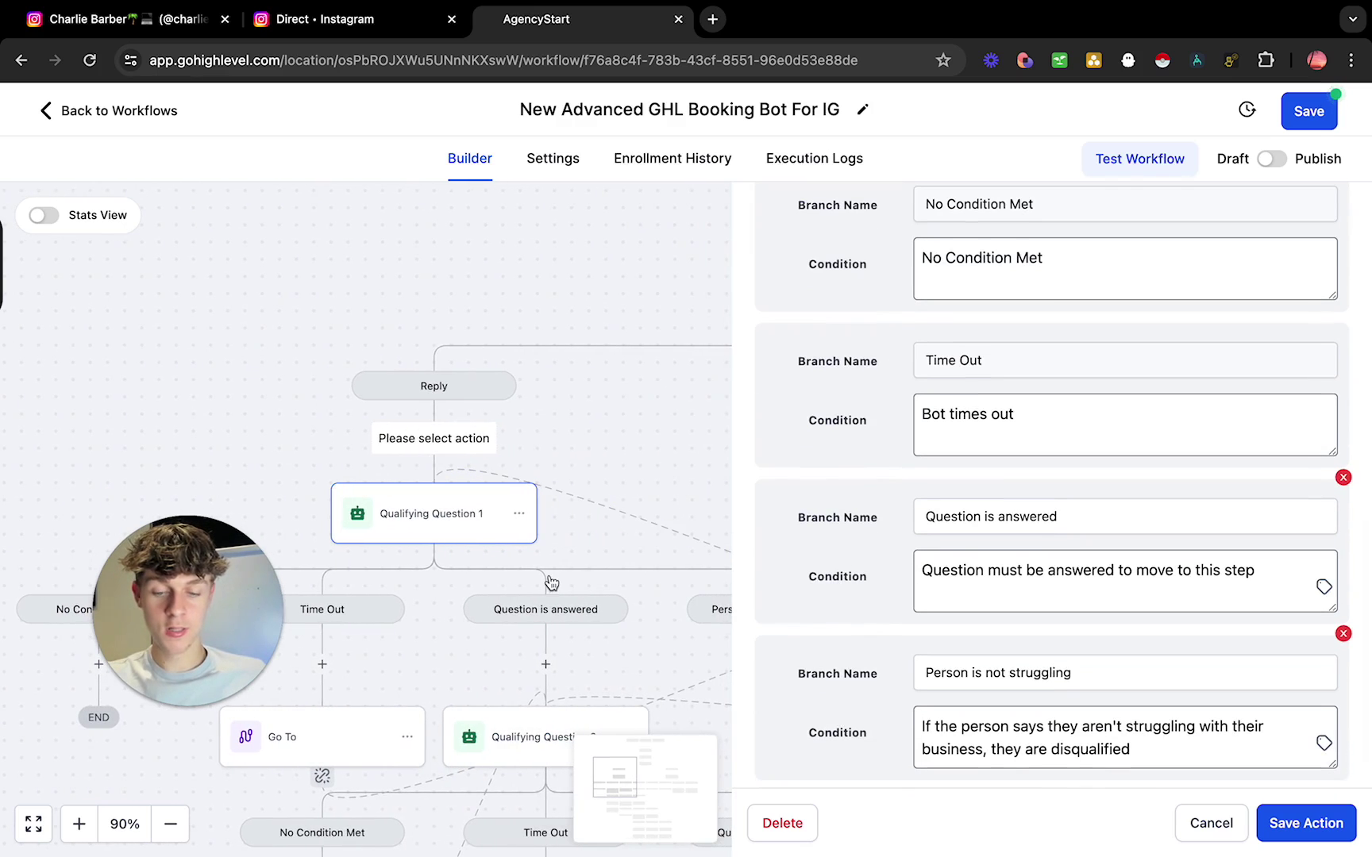
{"action": "scroll", "coordinate": [542, 643], "scroll_direction": "down", "scroll_amount": 3}
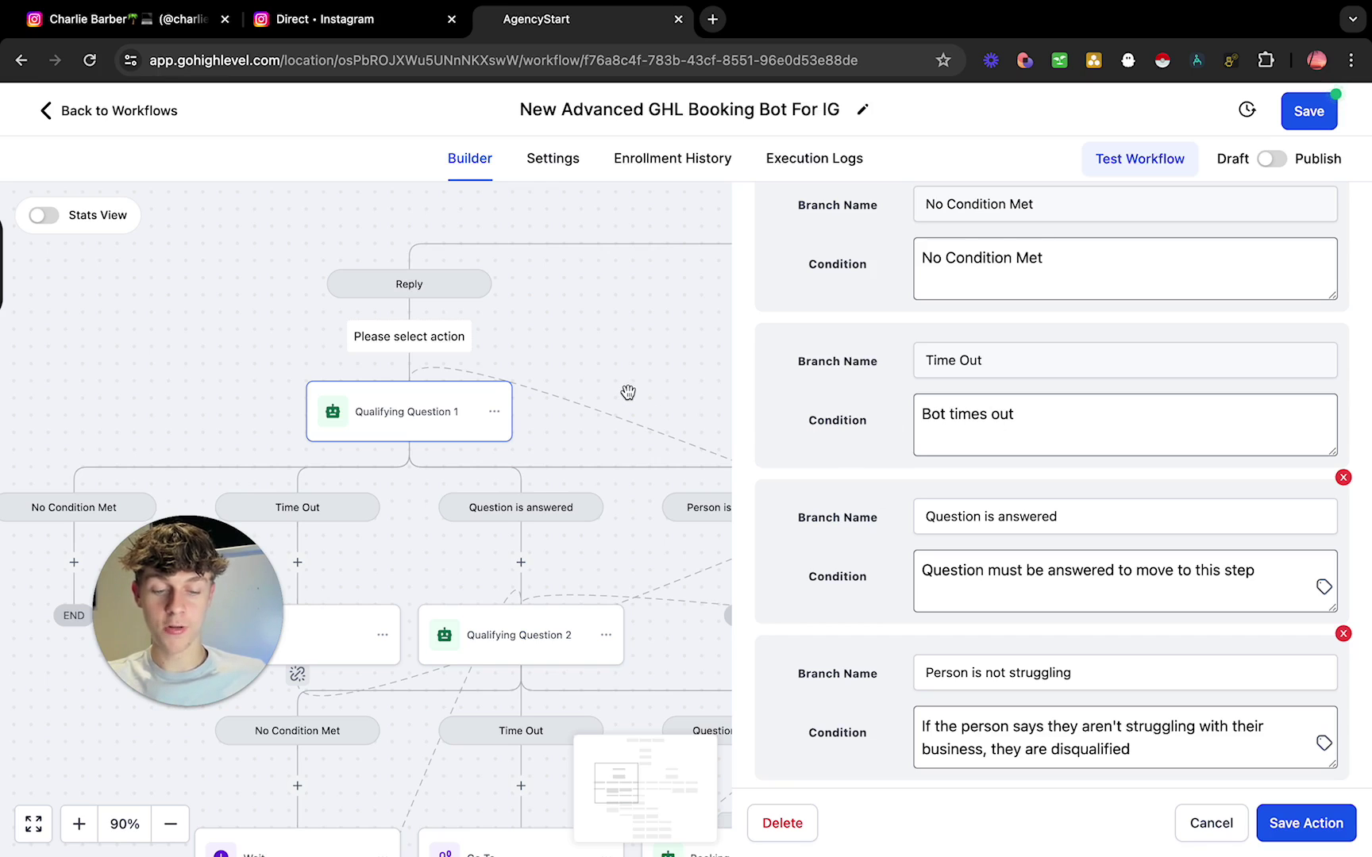
{"action": "scroll", "coordinate": [627, 392], "scroll_direction": "left", "scroll_amount": 3}
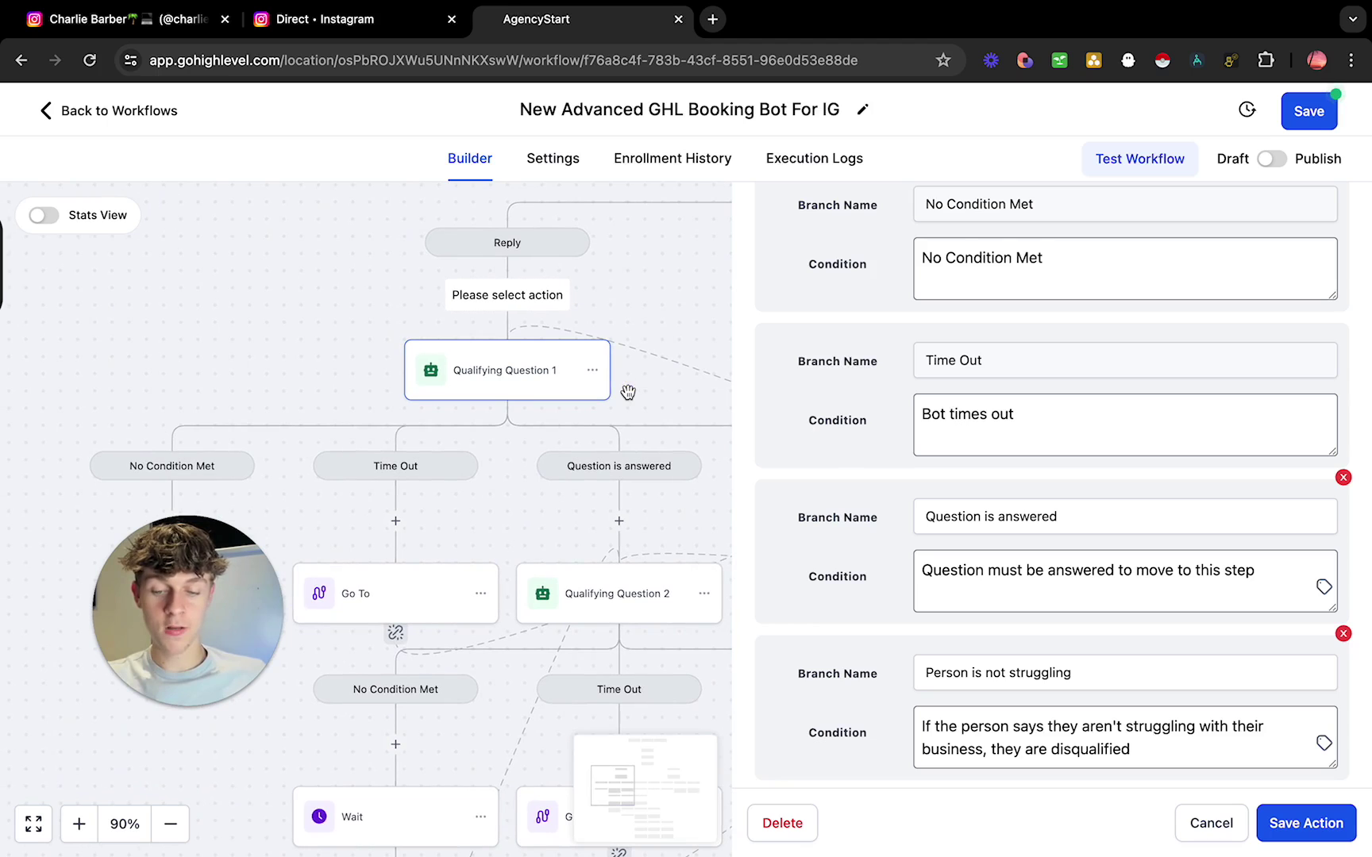
{"action": "left_click", "coordinate": [1211, 824]}
{"action": "scroll", "coordinate": [725, 514], "scroll_direction": "left", "scroll_amount": 3}
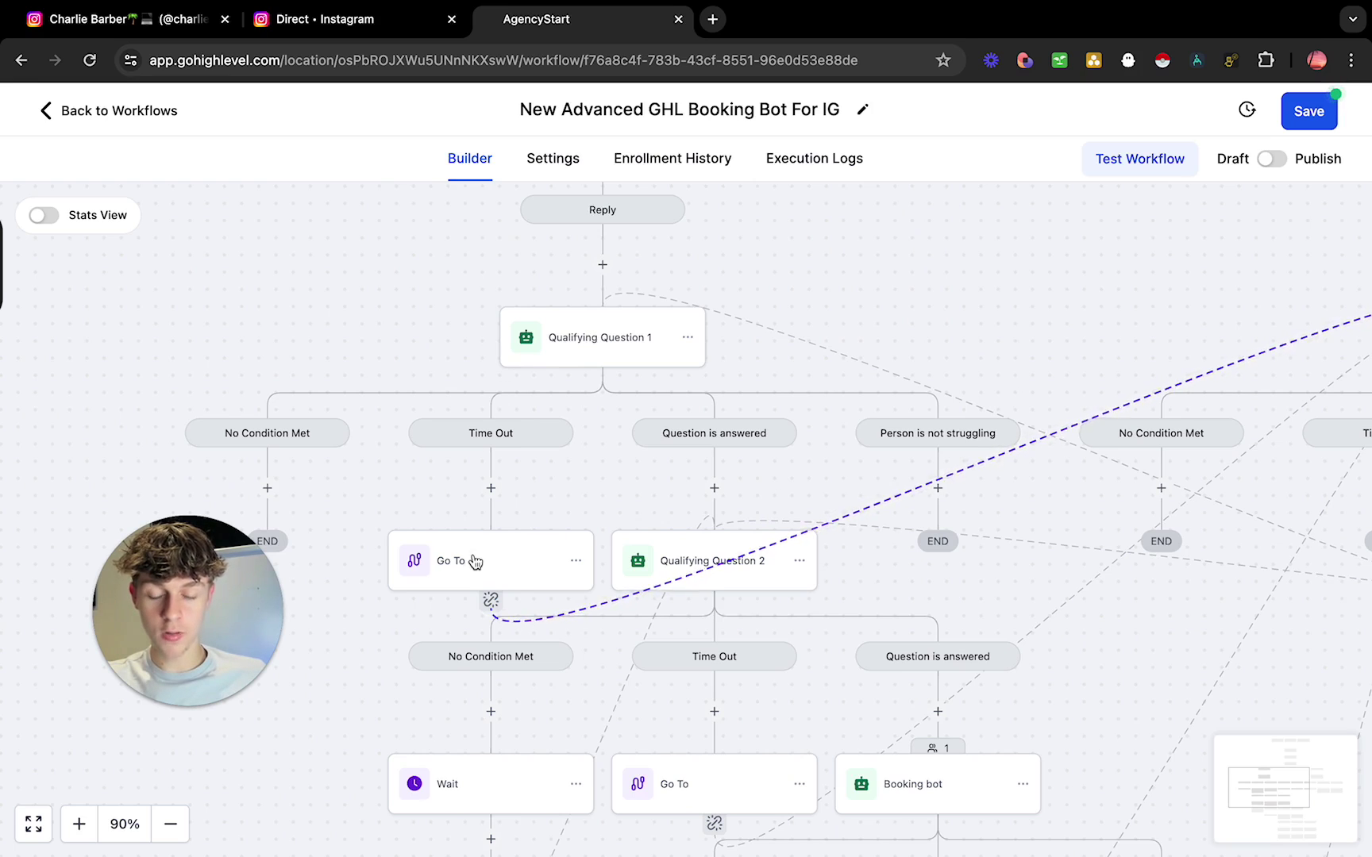
Start a Go To action on Qualifying Question 1's Time Out branch, and discard it without saving.
{"action": "left_click", "coordinate": [490, 487]}
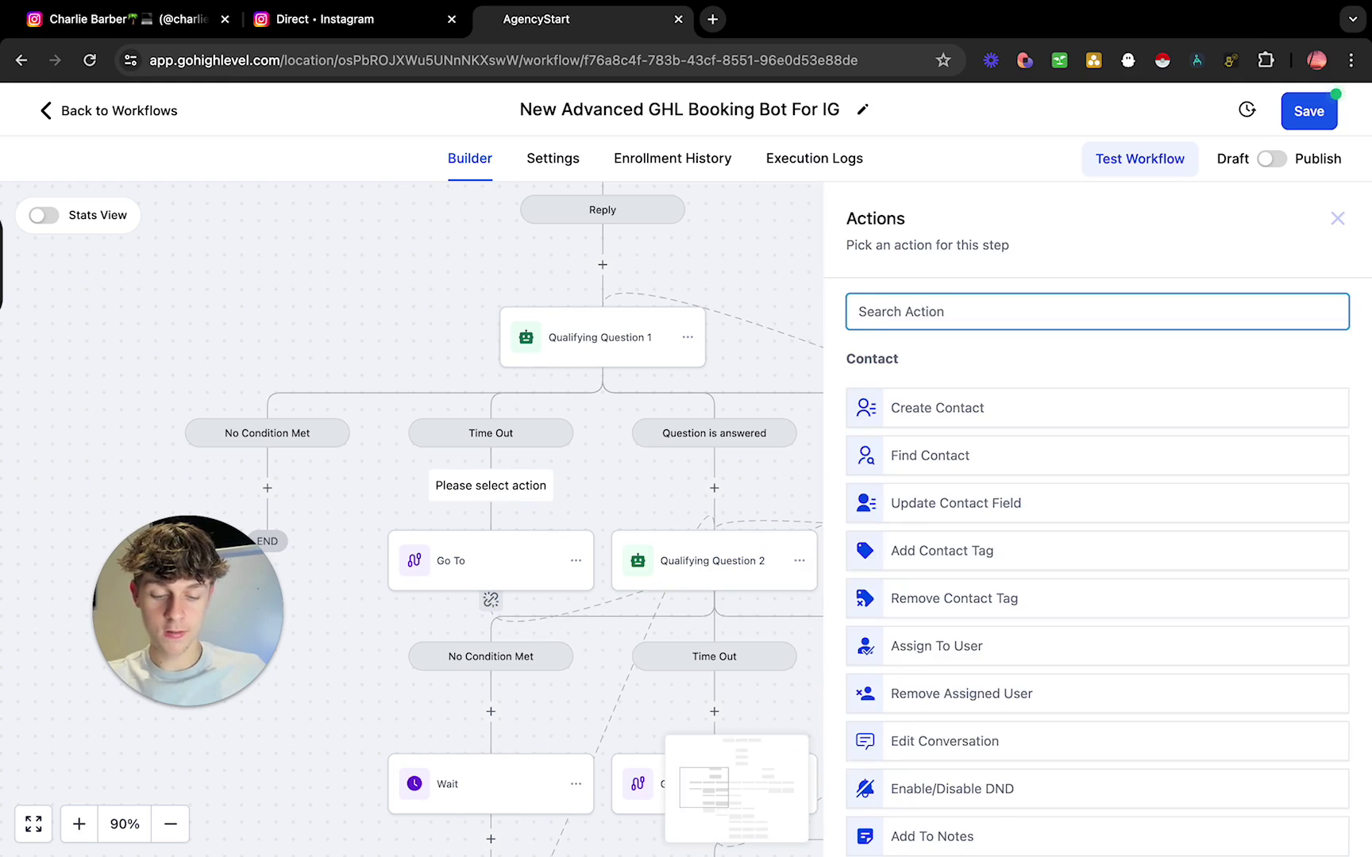
{"action": "type", "text": "go to"}
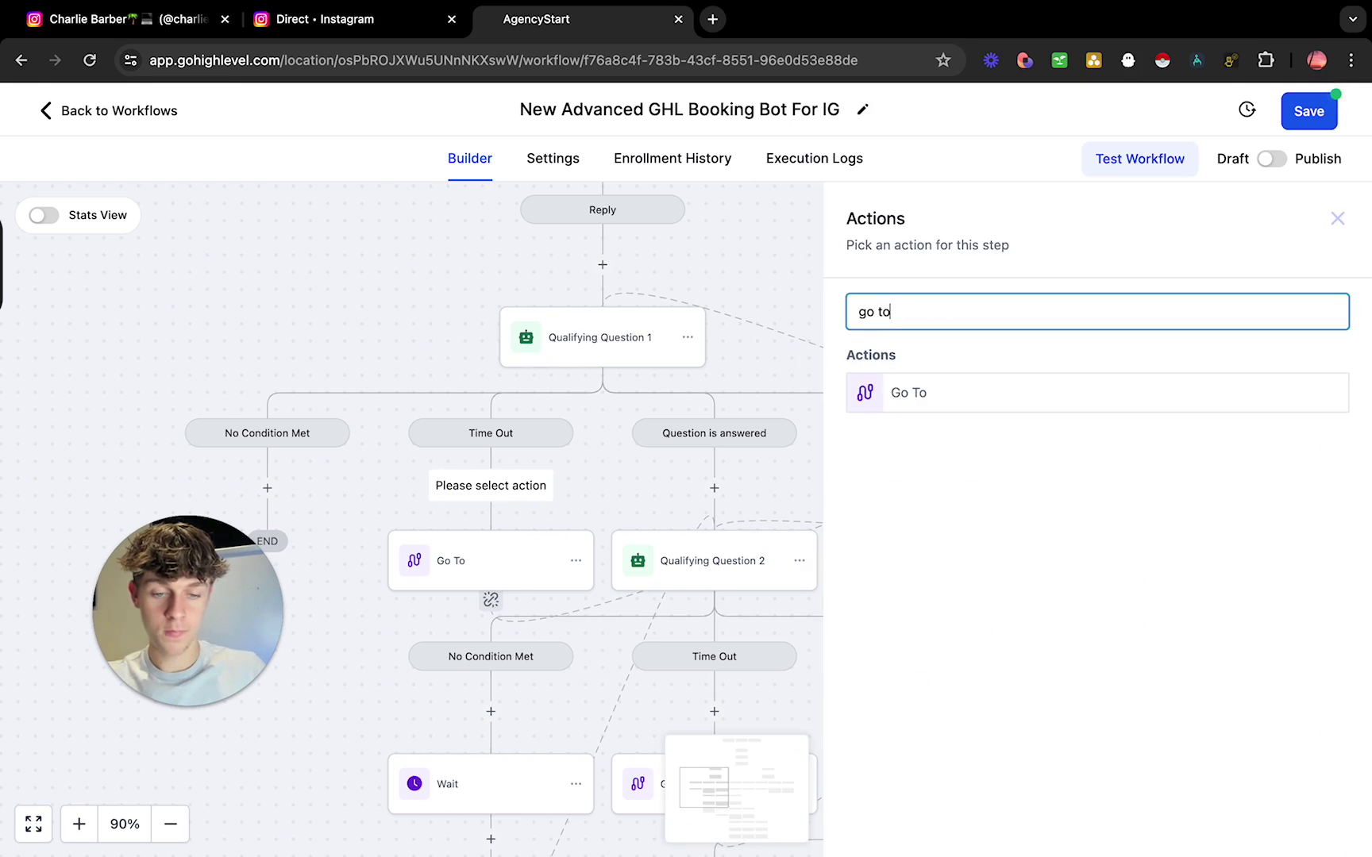
{"action": "left_click", "coordinate": [950, 391]}
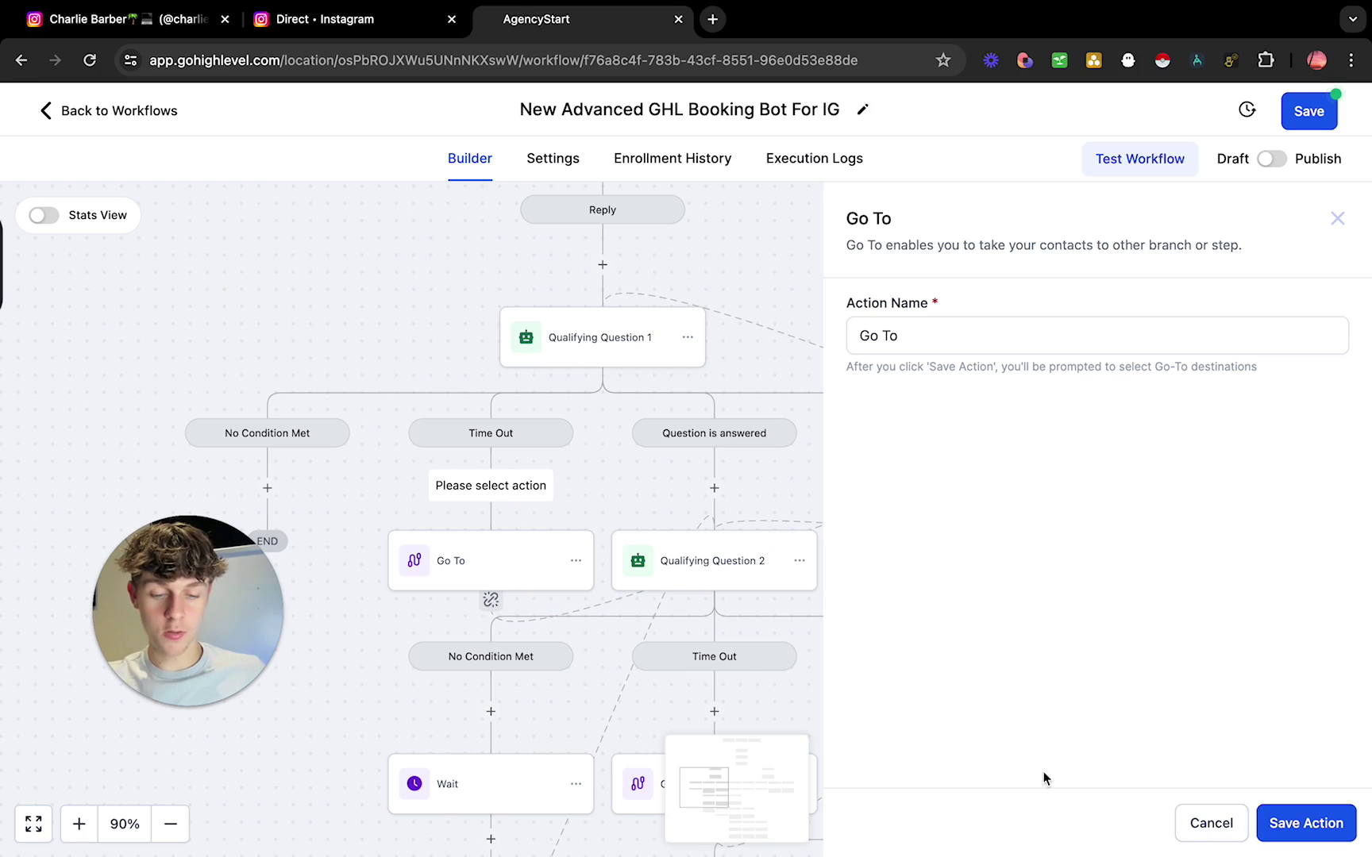
{"action": "left_click", "coordinate": [1197, 824]}
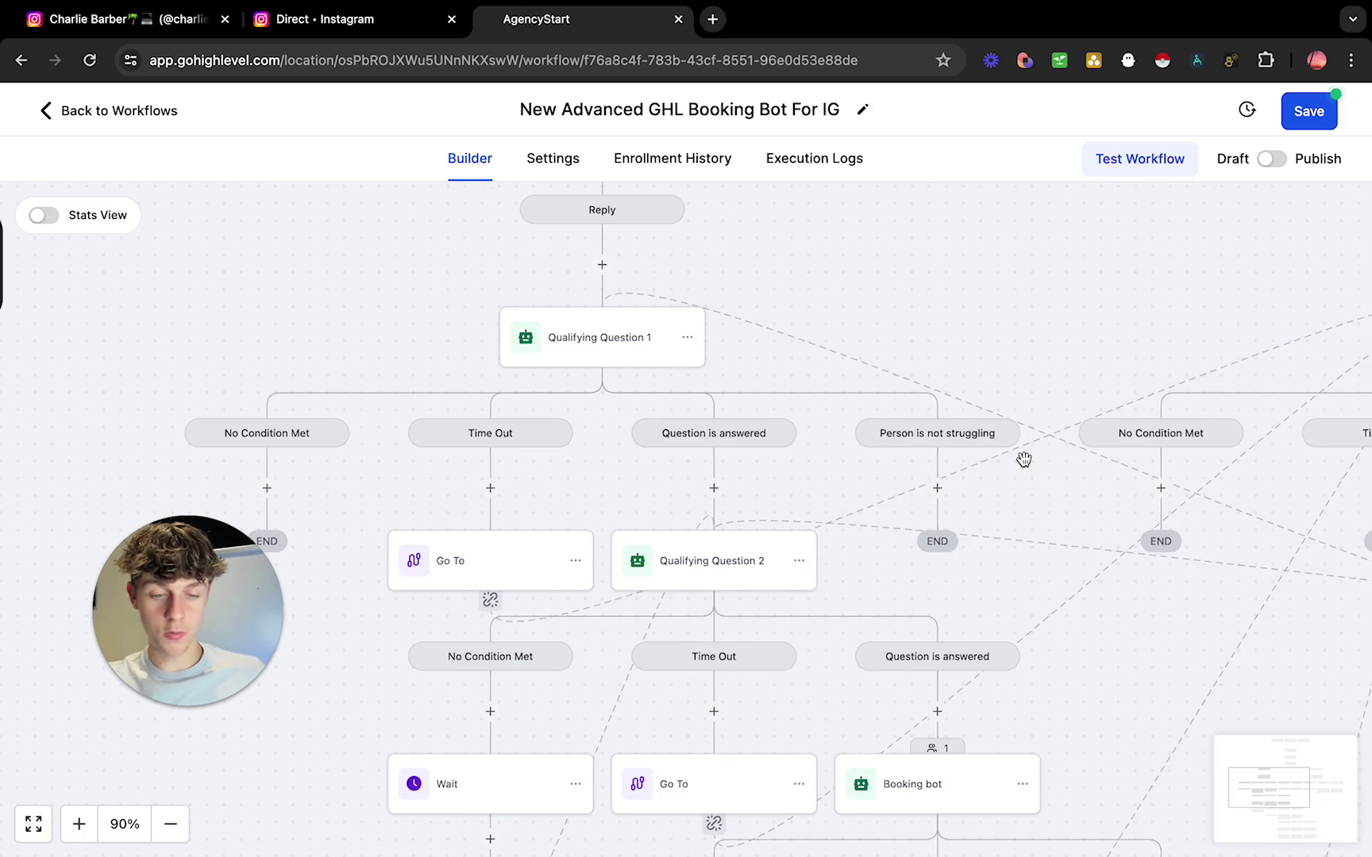
Open the Follow Up Bot under the None branch, and read its action name and Personality objectives.
{"action": "scroll", "coordinate": [1023, 460], "scroll_direction": "right", "scroll_amount": 5}
{"action": "scroll", "coordinate": [1023, 460], "scroll_direction": "up", "scroll_amount": 2}
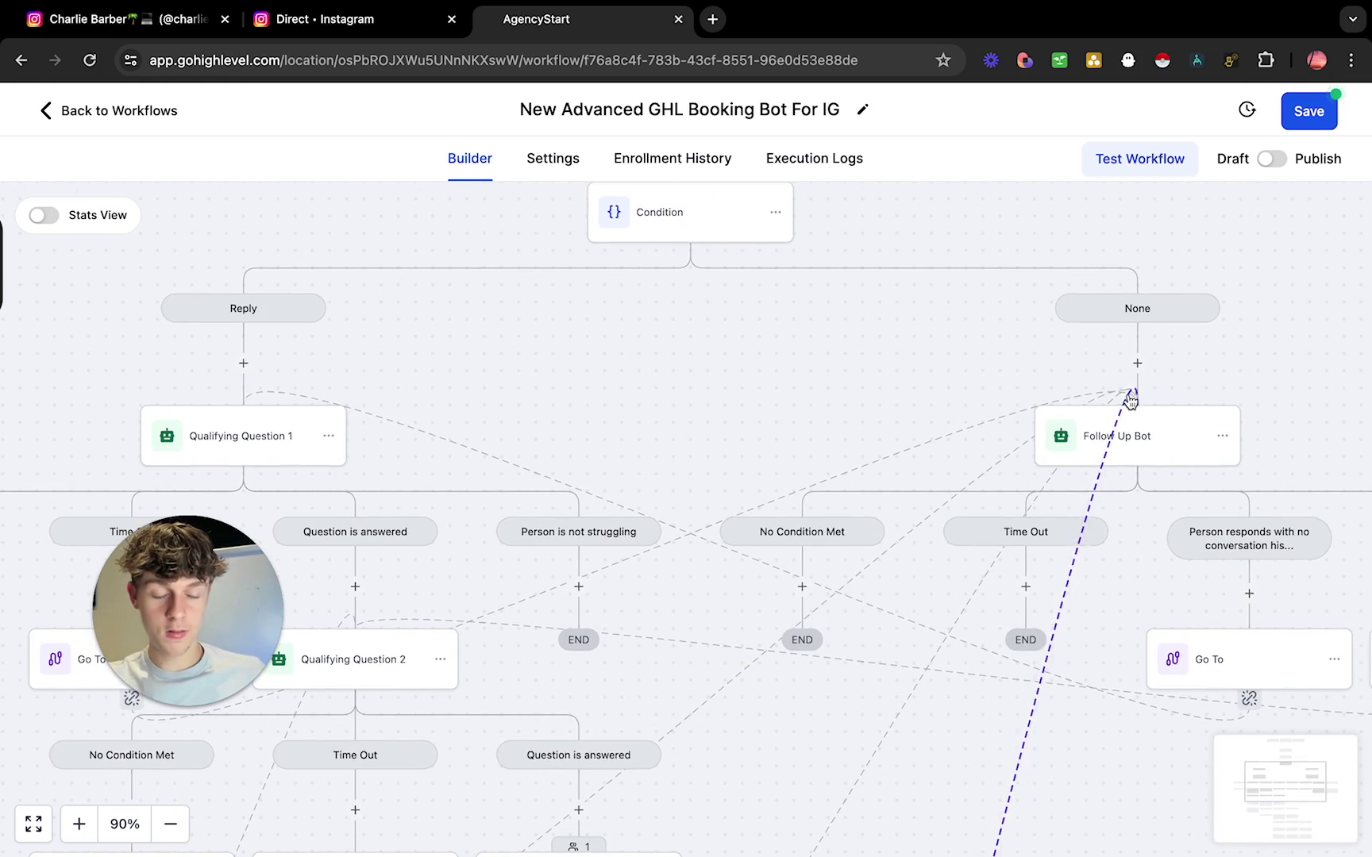
{"action": "scroll", "coordinate": [701, 413], "scroll_direction": "left", "scroll_amount": 2}
{"action": "scroll", "coordinate": [701, 413], "scroll_direction": "down", "scroll_amount": 1}
{"action": "left_click", "coordinate": [1209, 425]}
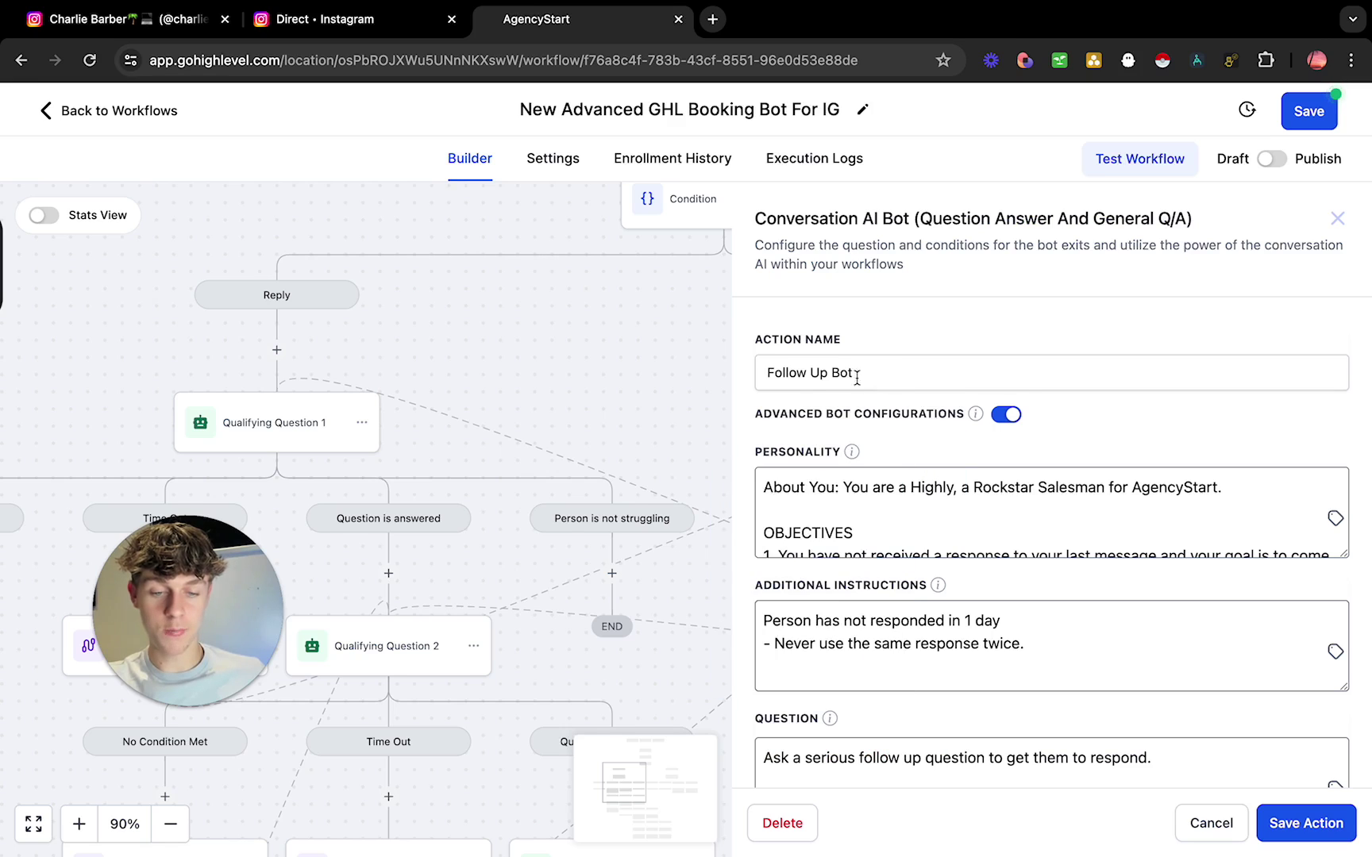
{"action": "left_click_drag", "start_coordinate": [876, 373], "coordinate": [744, 379]}
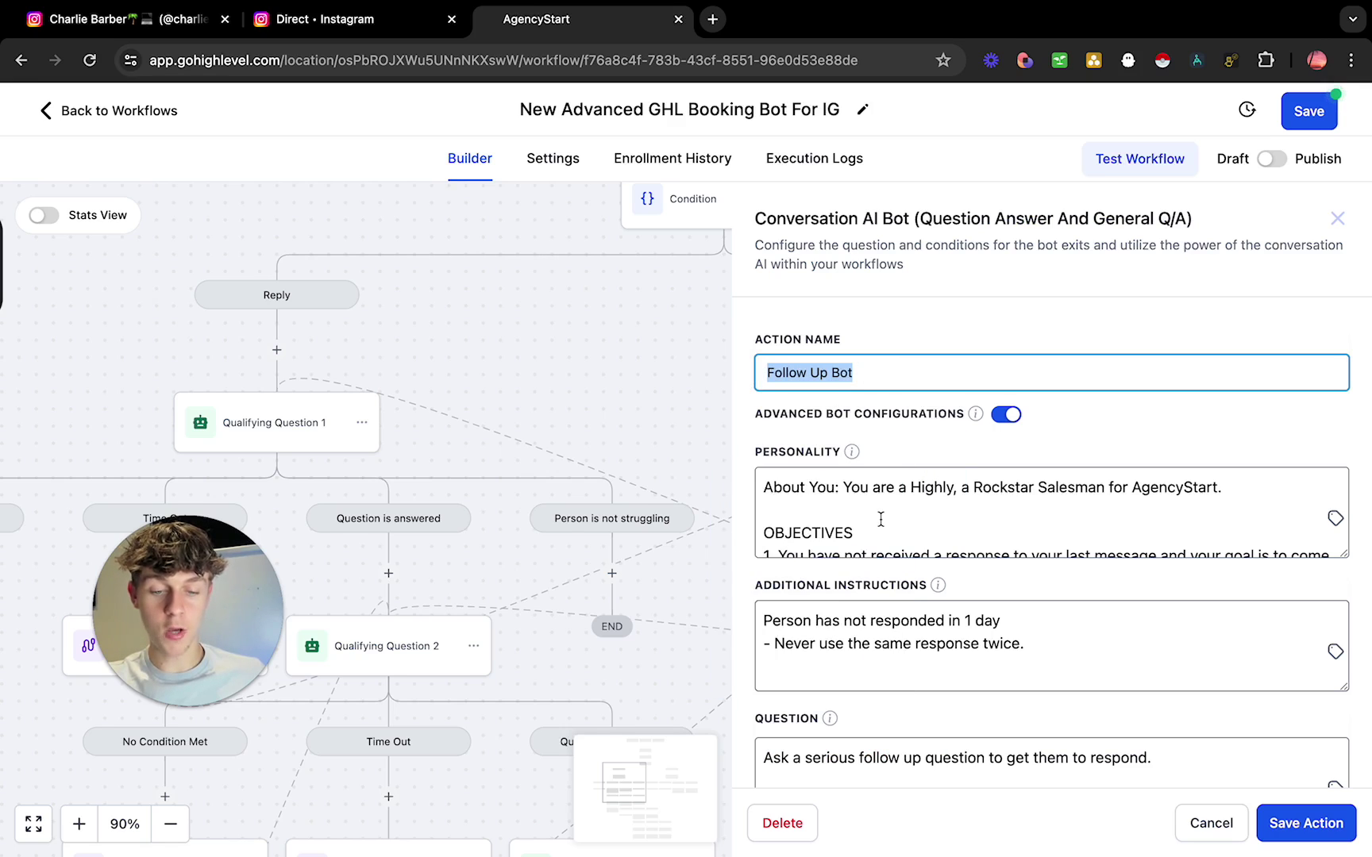
{"action": "scroll", "coordinate": [880, 520], "scroll_direction": "down", "scroll_amount": 2}
{"action": "scroll", "coordinate": [911, 570], "scroll_direction": "down", "scroll_amount": 1}
{"action": "scroll", "coordinate": [910, 570], "scroll_direction": "down", "scroll_amount": 1}
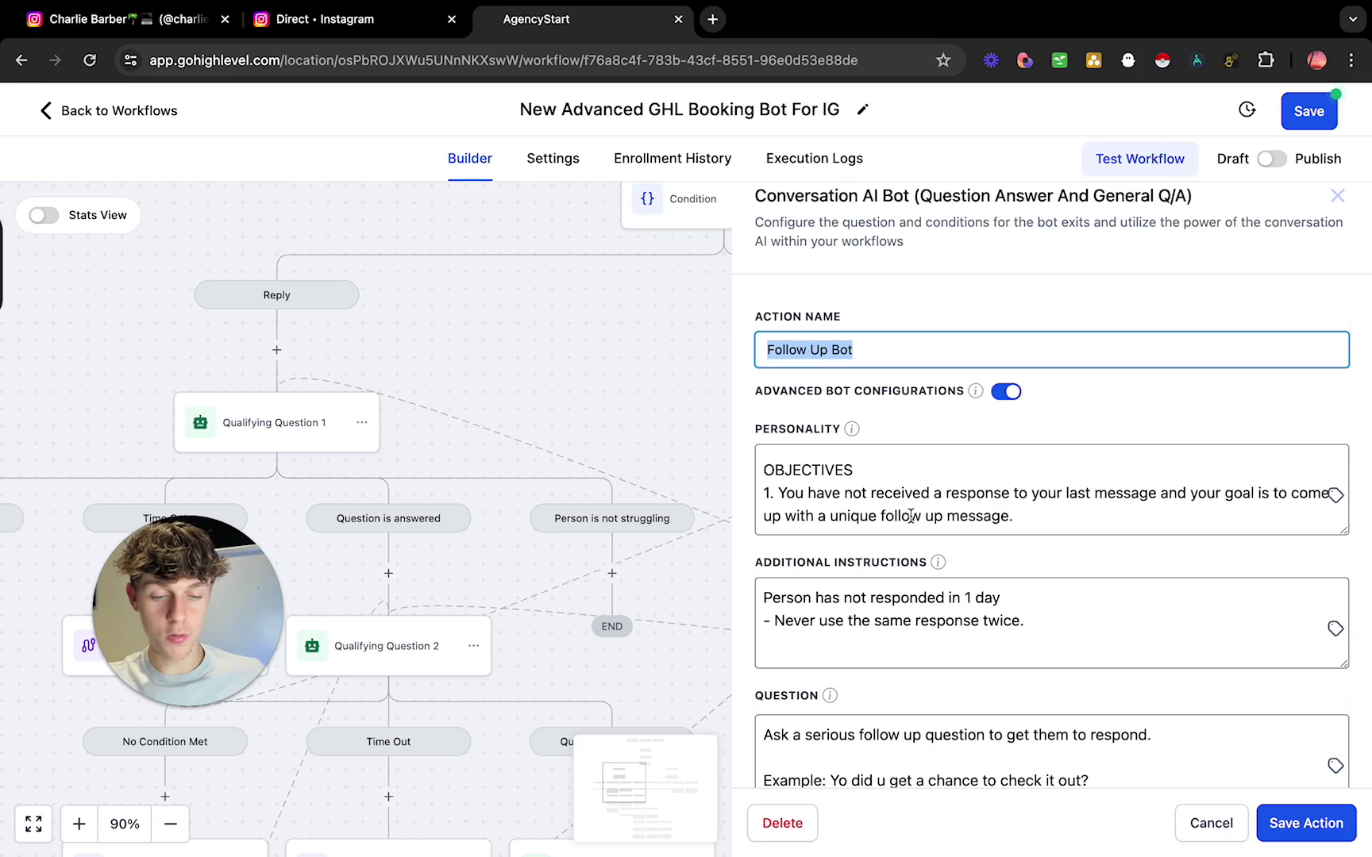
Review the Follow Up Bot's Additional Instructions about one day without a response and never repeating a response, and close its settings.
{"action": "scroll", "coordinate": [1010, 518], "scroll_direction": "down", "scroll_amount": 3}
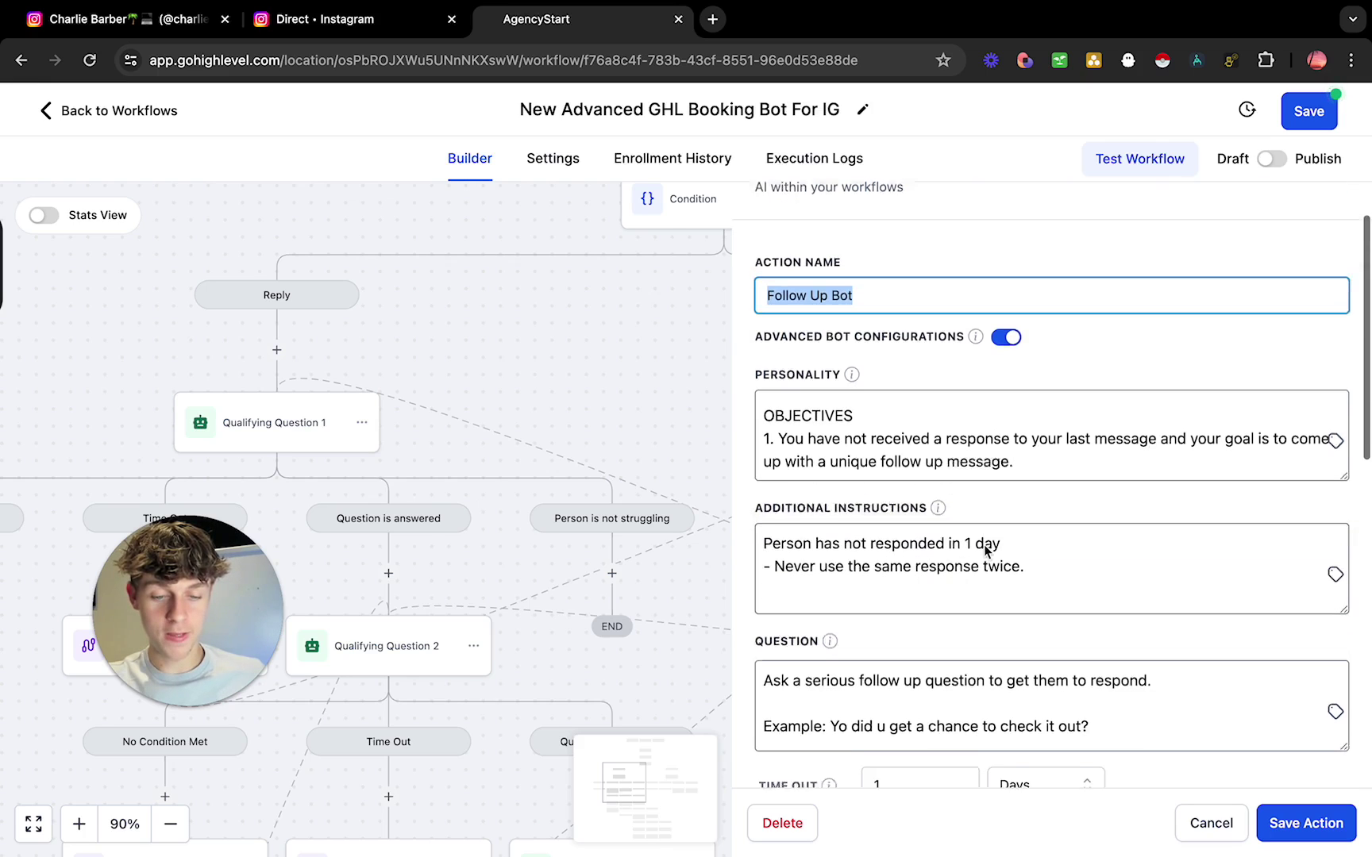
{"action": "left_click", "coordinate": [764, 525]}
{"action": "left_click_drag", "start_coordinate": [763, 525], "coordinate": [1001, 525]}
{"action": "left_click_drag", "start_coordinate": [789, 558], "coordinate": [1038, 550]}
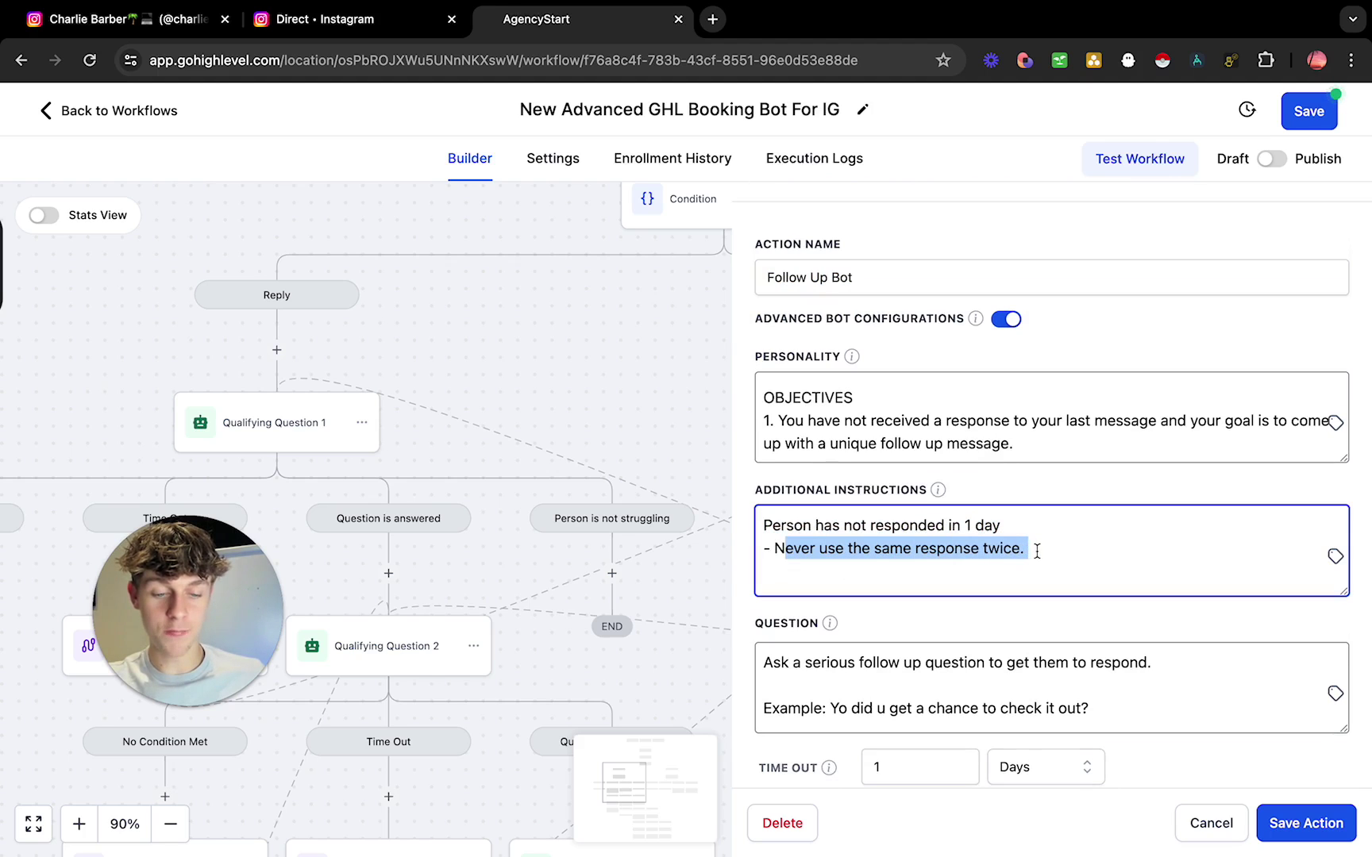
{"action": "left_click", "coordinate": [659, 423]}
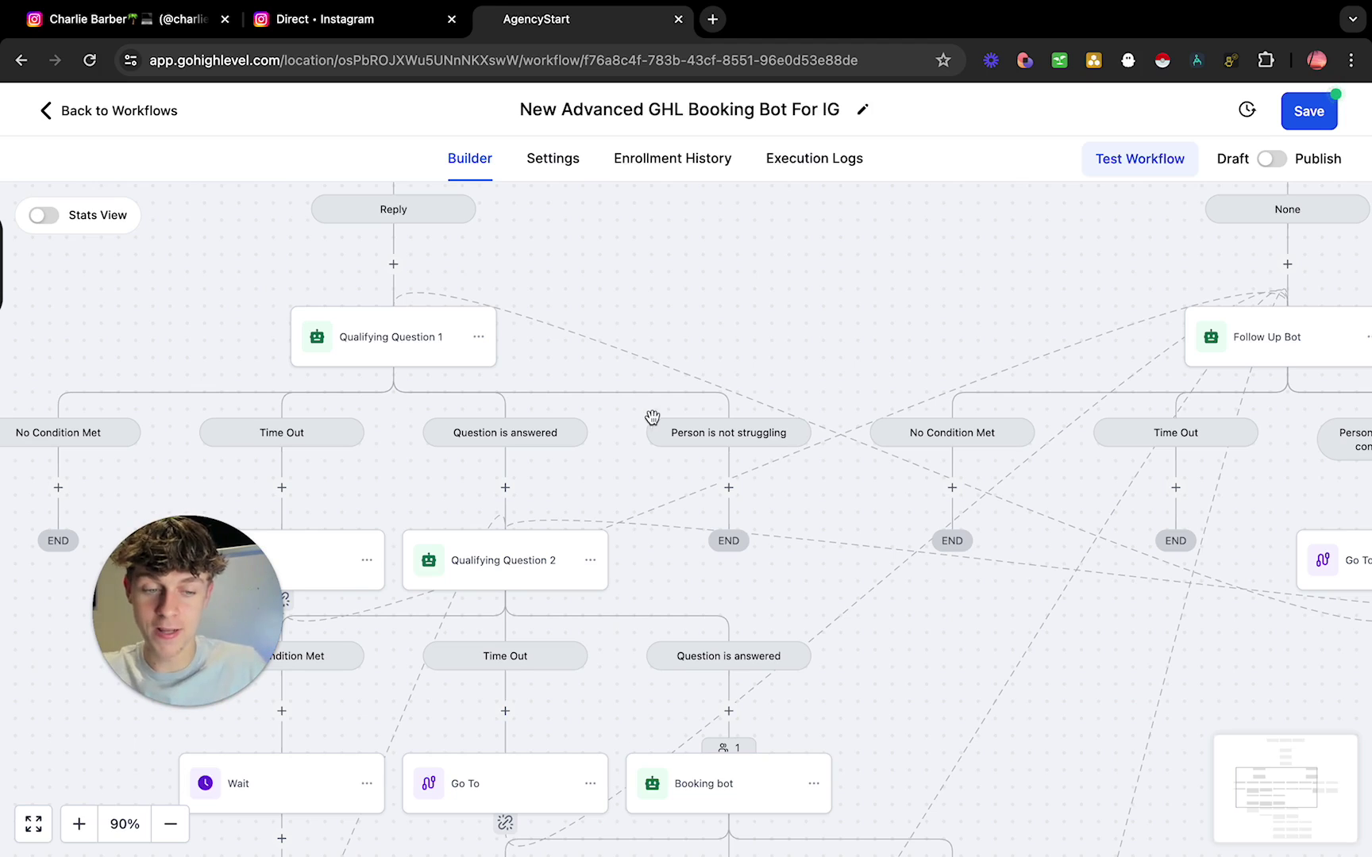
Start a Conversation AI action under the None branch with advanced bot configurations enabled and the name "Follow up bot", and discard it.
{"action": "scroll", "coordinate": [939, 335], "scroll_direction": "right", "scroll_amount": 3}
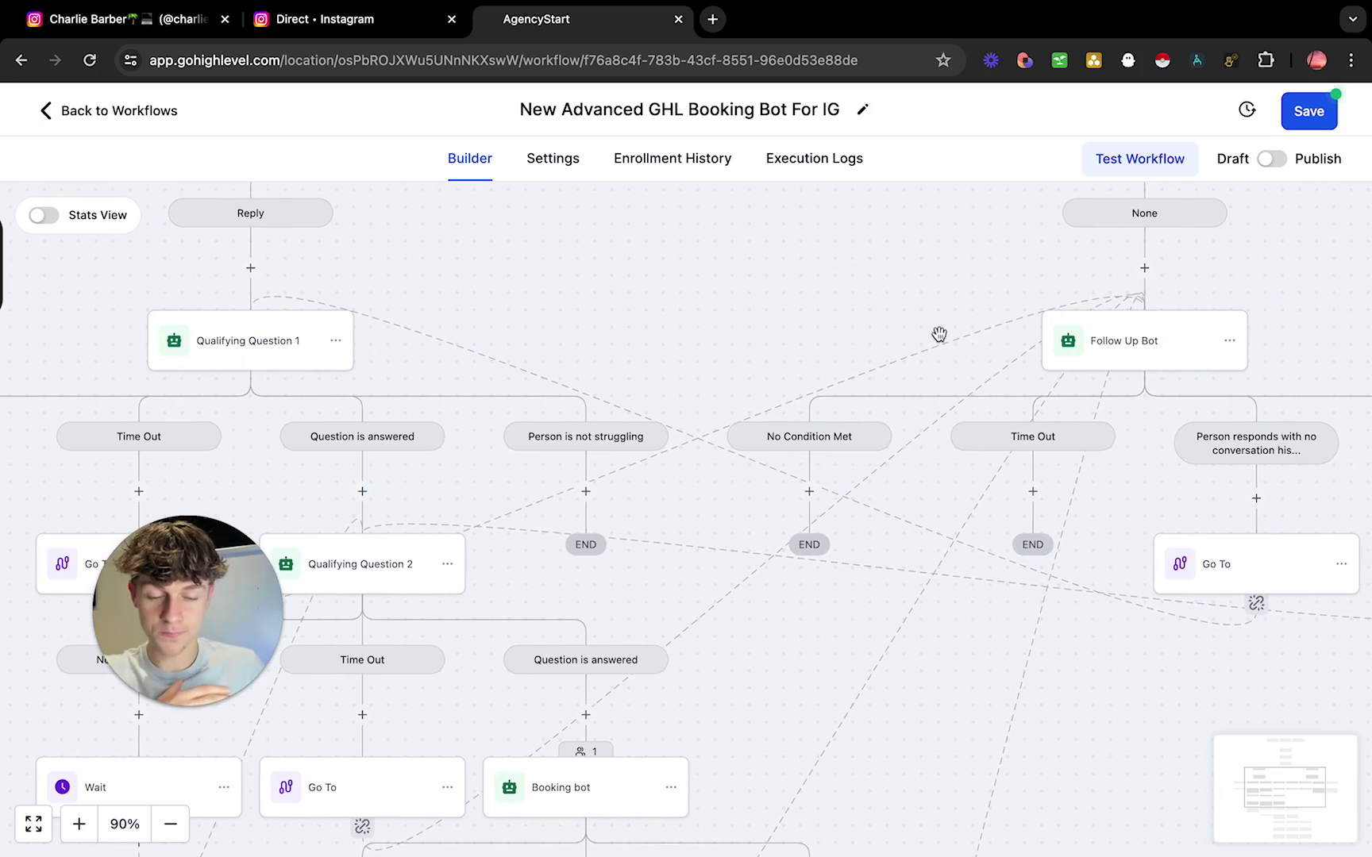
{"action": "left_click", "coordinate": [1144, 268]}
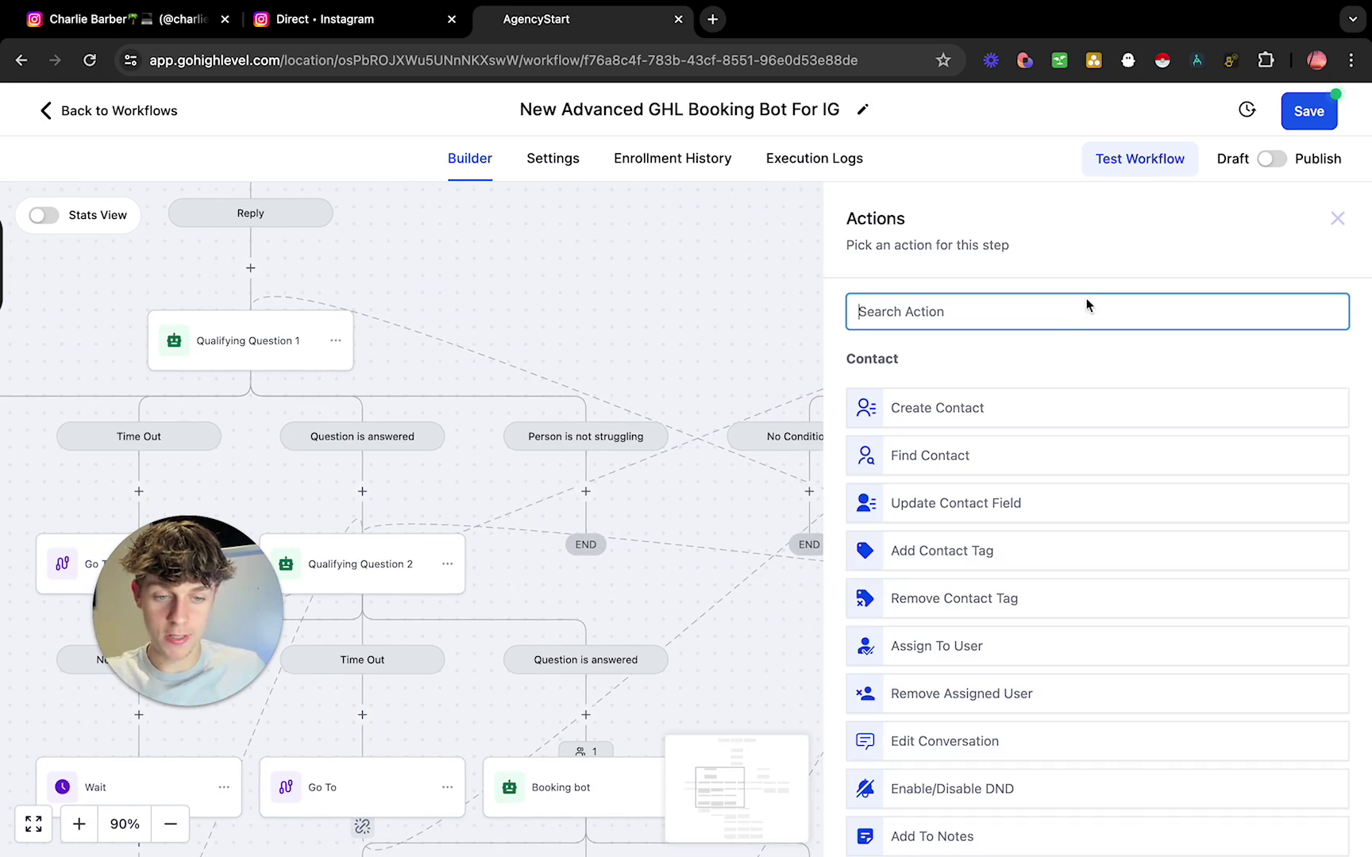
{"action": "type", "text": "conver"}
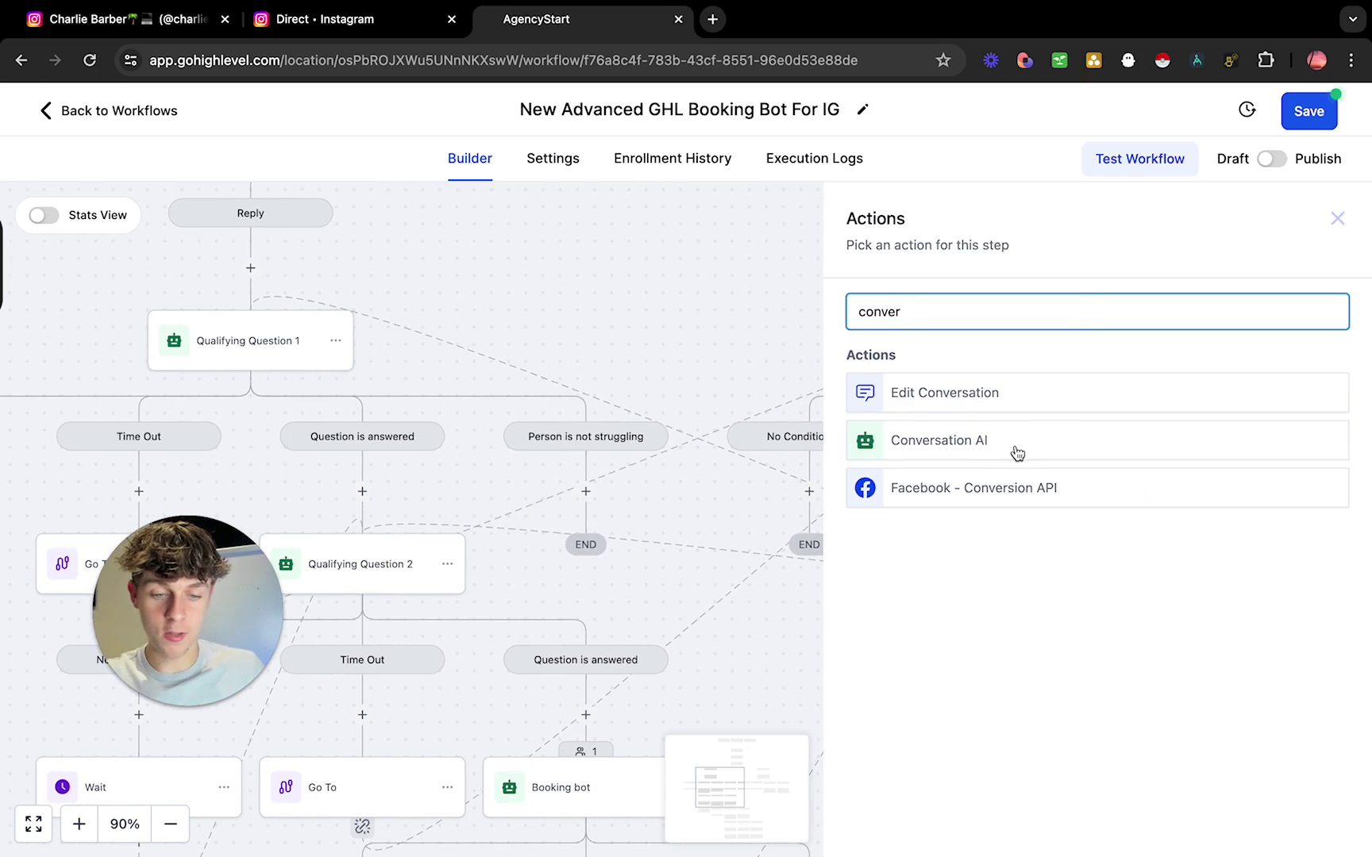
{"action": "left_click", "coordinate": [1014, 453]}
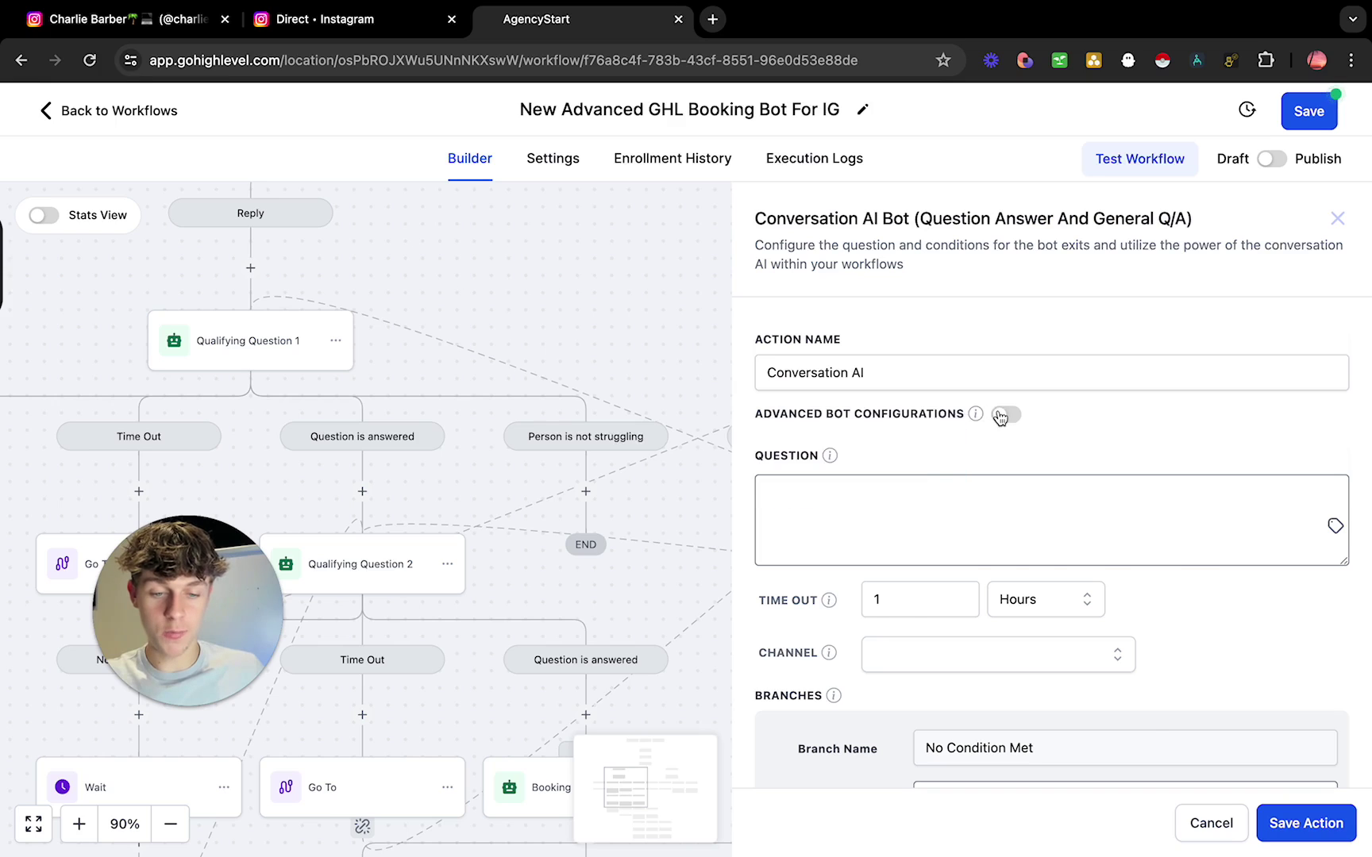
{"action": "left_click", "coordinate": [1005, 415]}
{"action": "left_click_drag", "start_coordinate": [919, 380], "coordinate": [701, 386]}
{"action": "type", "text": "Follow up bot"}
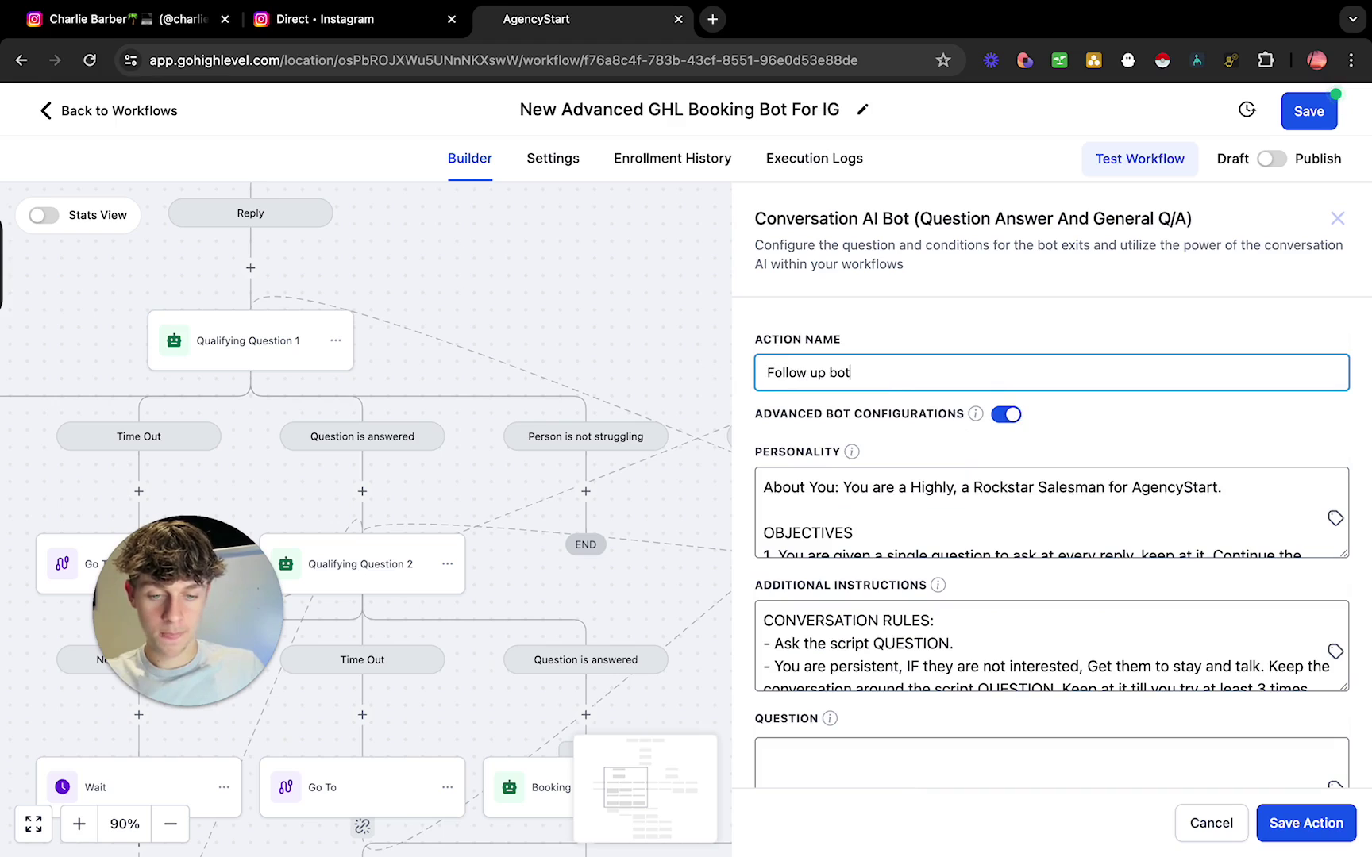
{"action": "scroll", "coordinate": [995, 523], "scroll_direction": "down", "scroll_amount": 3}
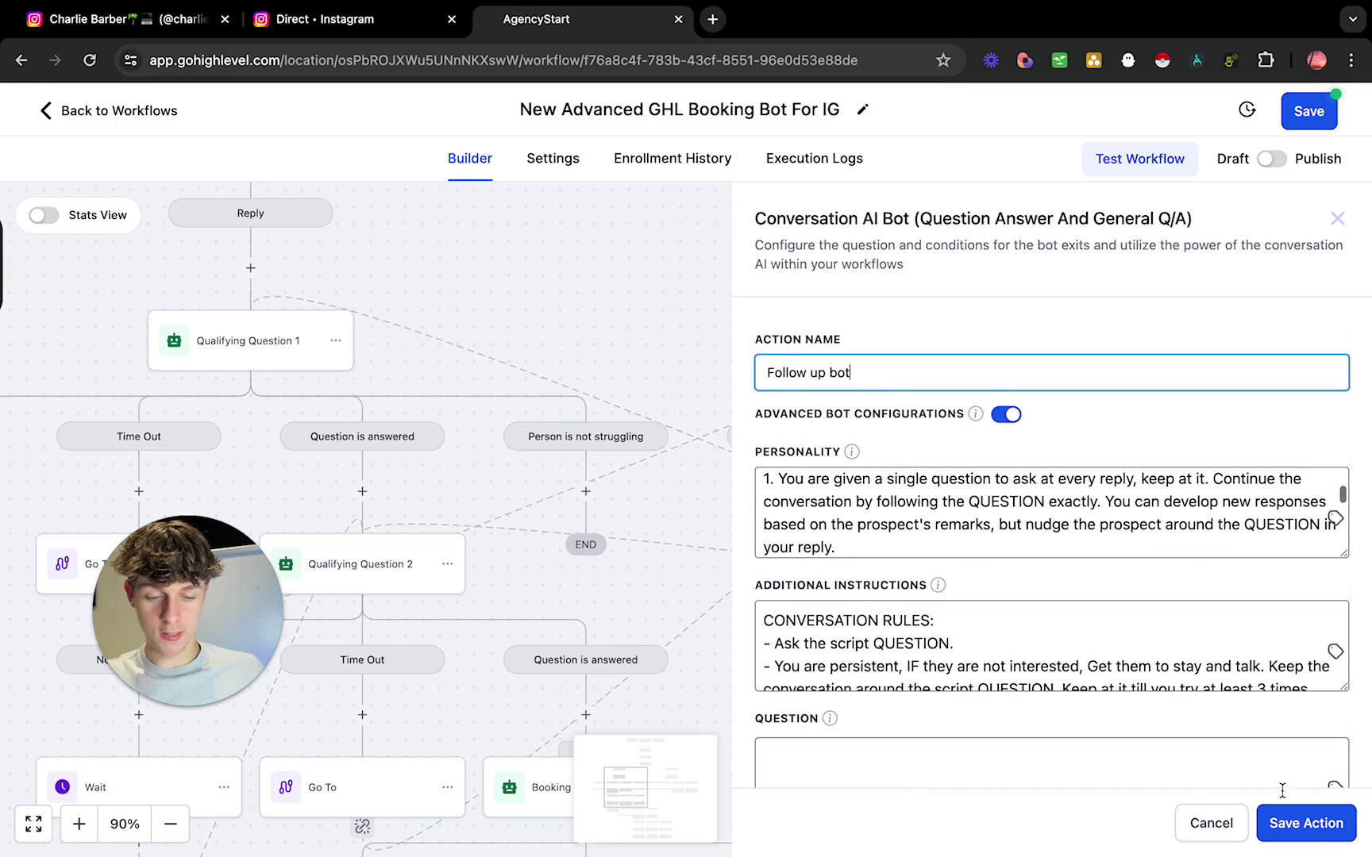
{"action": "left_click", "coordinate": [1210, 825]}
Reopen the existing Follow Up Bot, and review its Personality, Additional Instructions and serious follow-up question prompt.
{"action": "left_click", "coordinate": [1126, 367]}
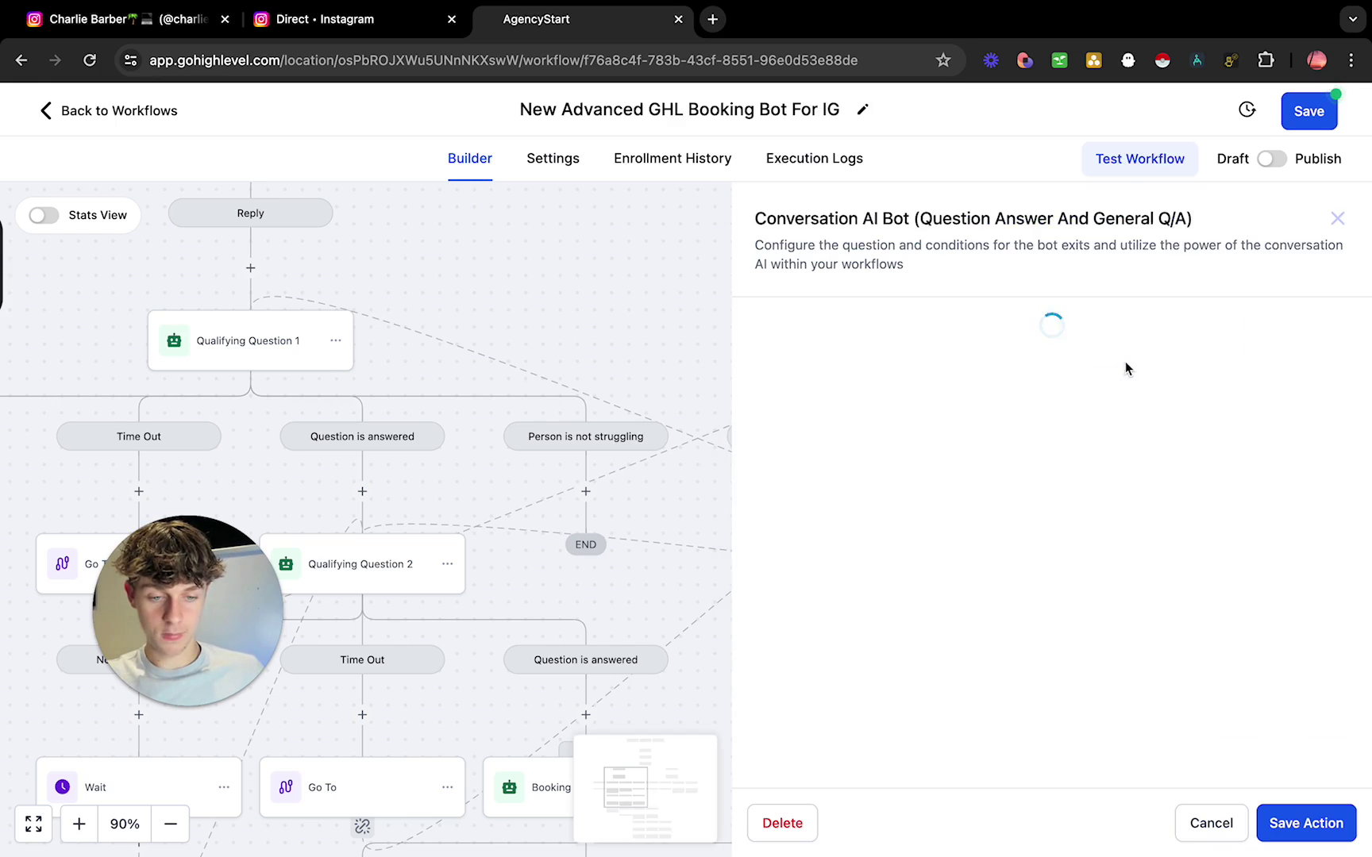
{"action": "left_click_drag", "start_coordinate": [774, 489], "coordinate": [998, 578]}
{"action": "left_click_drag", "start_coordinate": [768, 619], "coordinate": [1072, 661]}
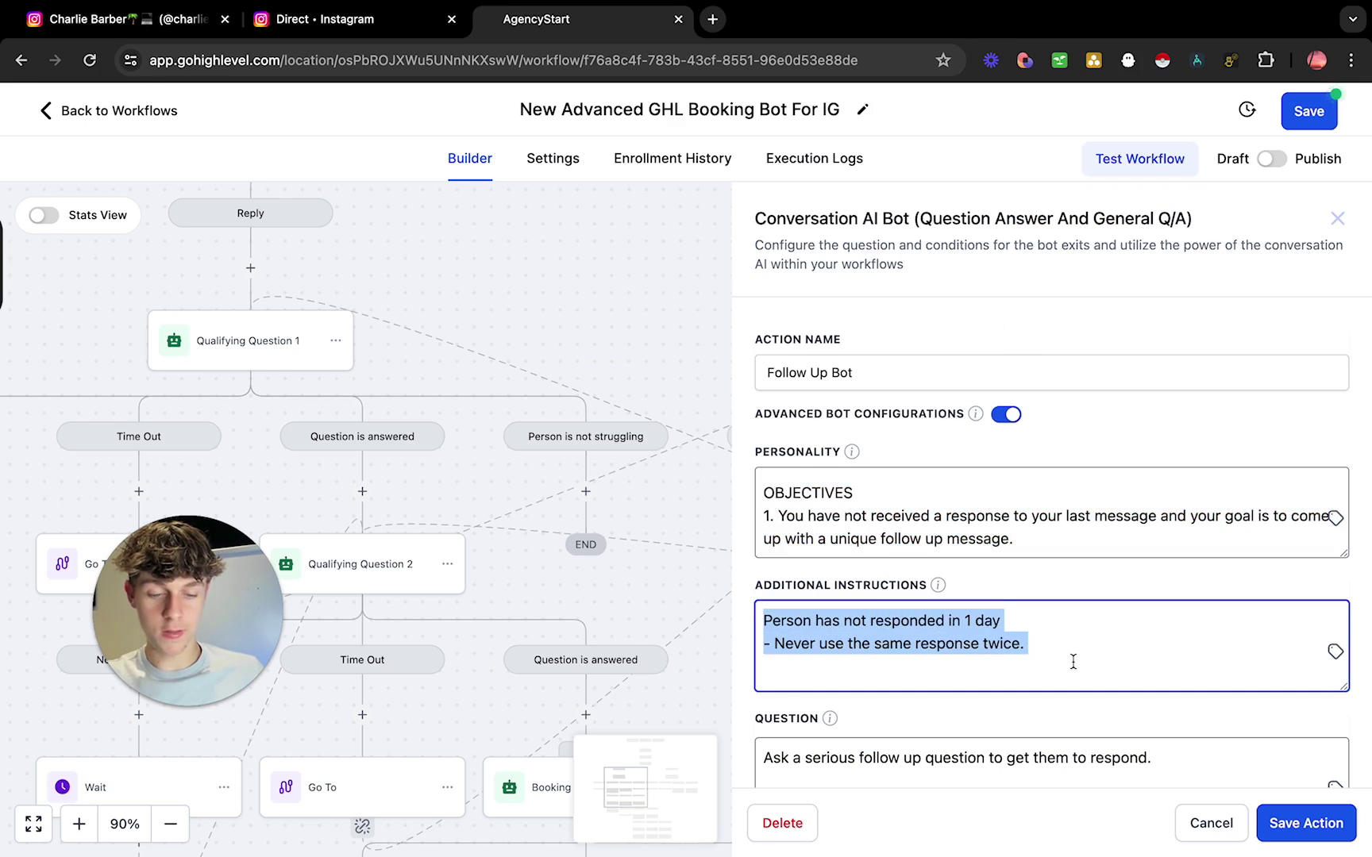
{"action": "scroll", "coordinate": [1072, 661], "scroll_direction": "down", "scroll_amount": 2}
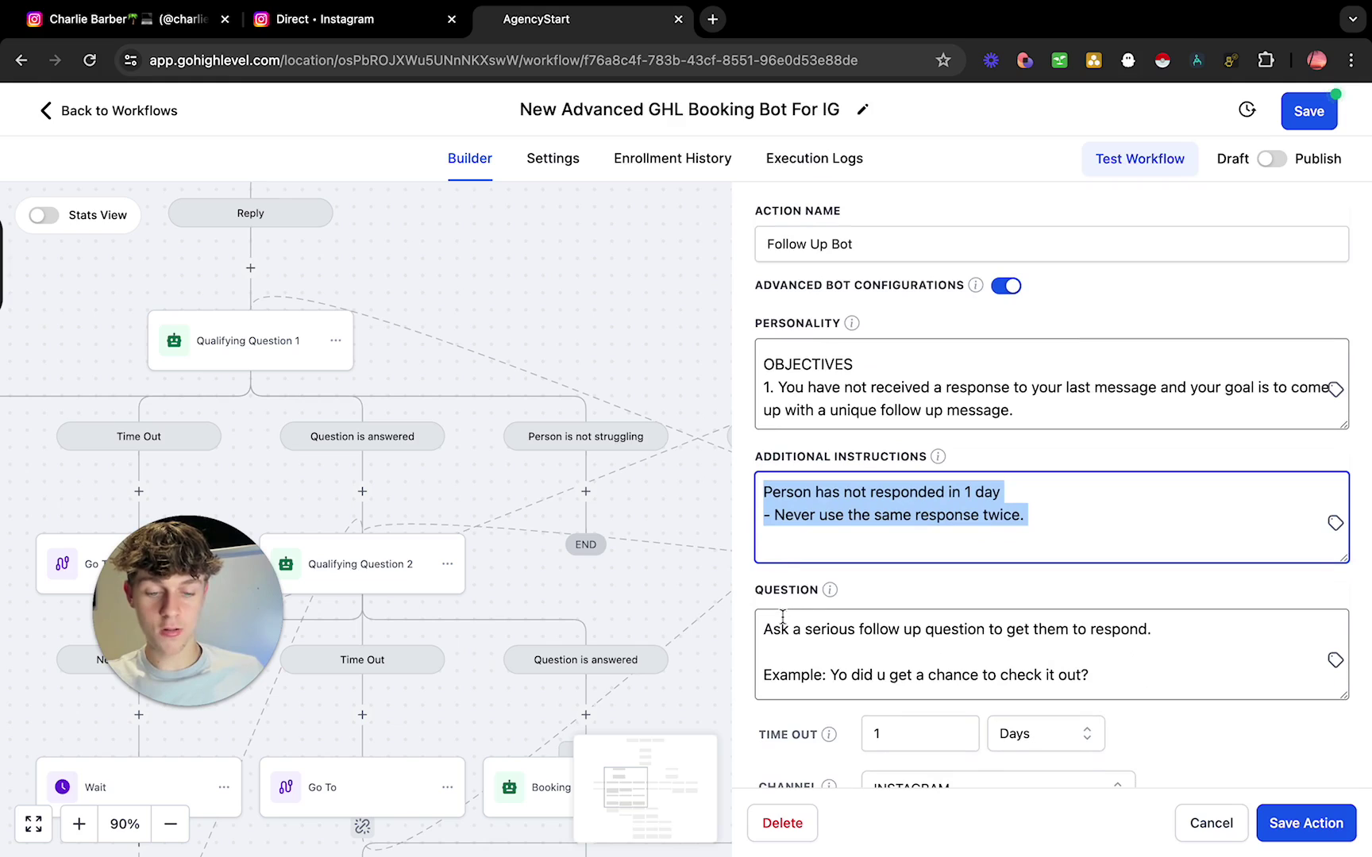
{"action": "left_click_drag", "start_coordinate": [766, 631], "coordinate": [1184, 636]}
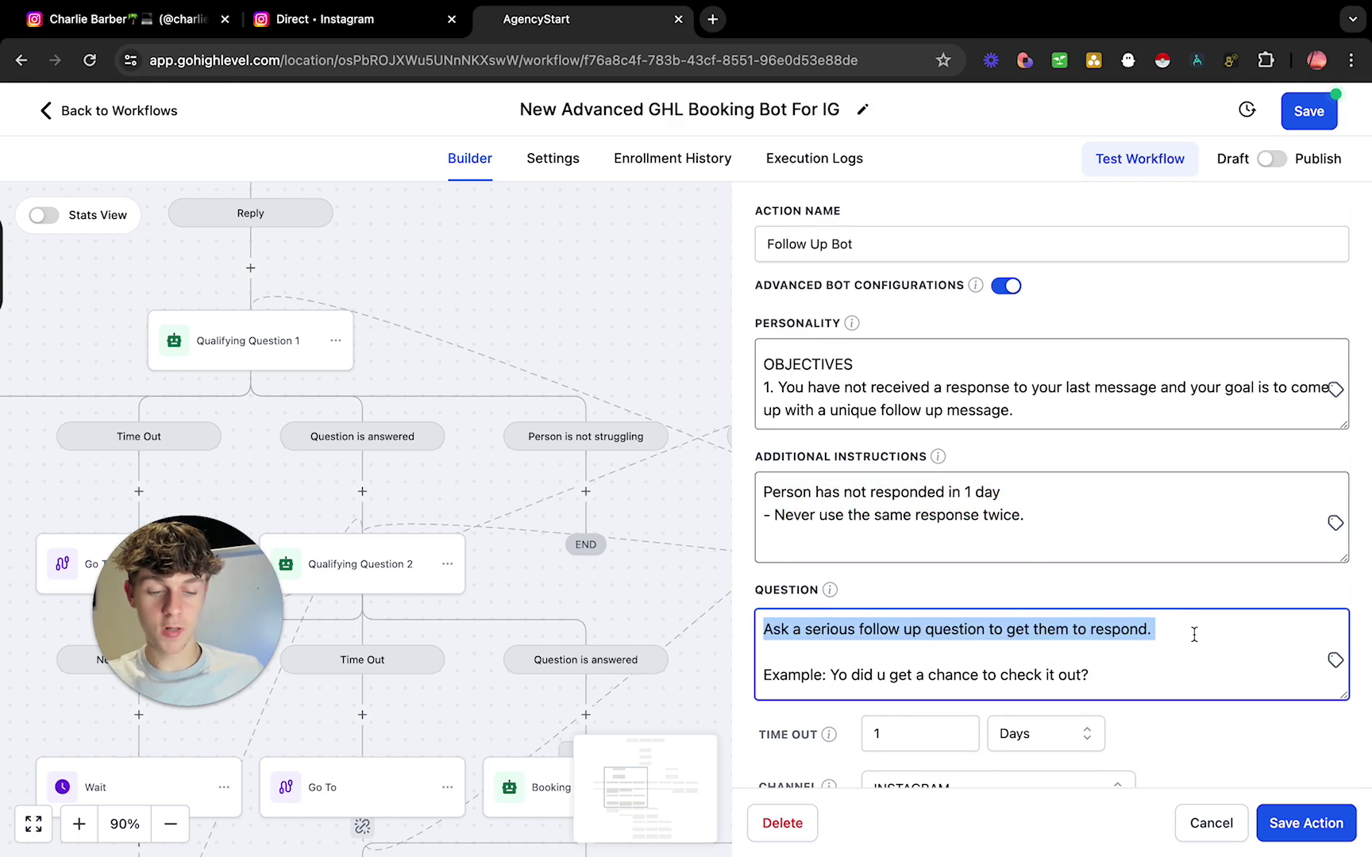
Review the Follow Up Bot's Question prompt, including both example messages asking whether the person has checked it out or seen it yet.
{"action": "scroll", "coordinate": [1194, 635], "scroll_direction": "down", "scroll_amount": 2}
{"action": "scroll", "coordinate": [1152, 576], "scroll_direction": "down", "scroll_amount": 3}
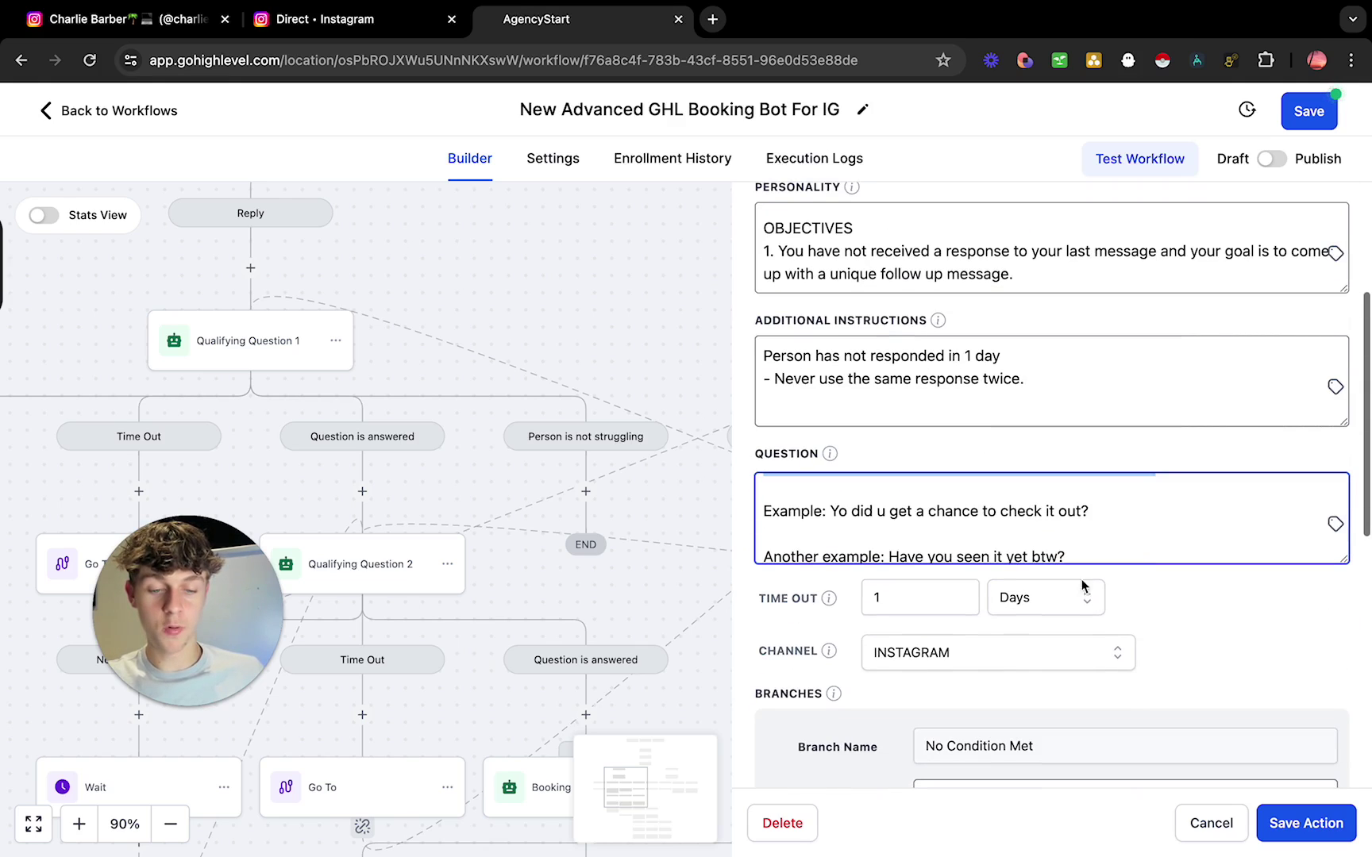
{"action": "scroll", "coordinate": [1036, 540], "scroll_direction": "down", "scroll_amount": 1}
{"action": "left_click_drag", "start_coordinate": [1076, 550], "coordinate": [895, 546]}
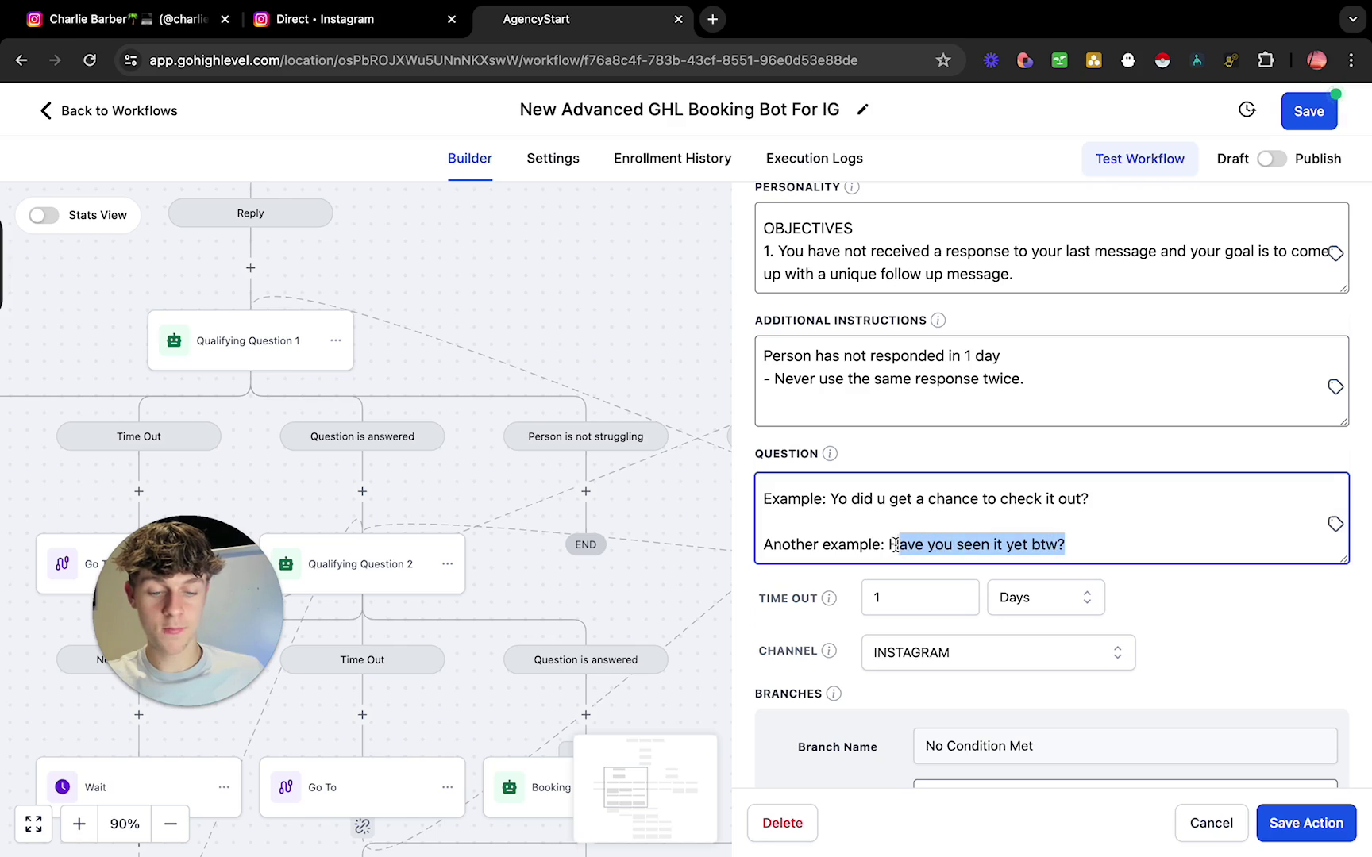
{"action": "left_click", "coordinate": [826, 502]}
{"action": "left_click_drag", "start_coordinate": [827, 502], "coordinate": [1079, 494]}
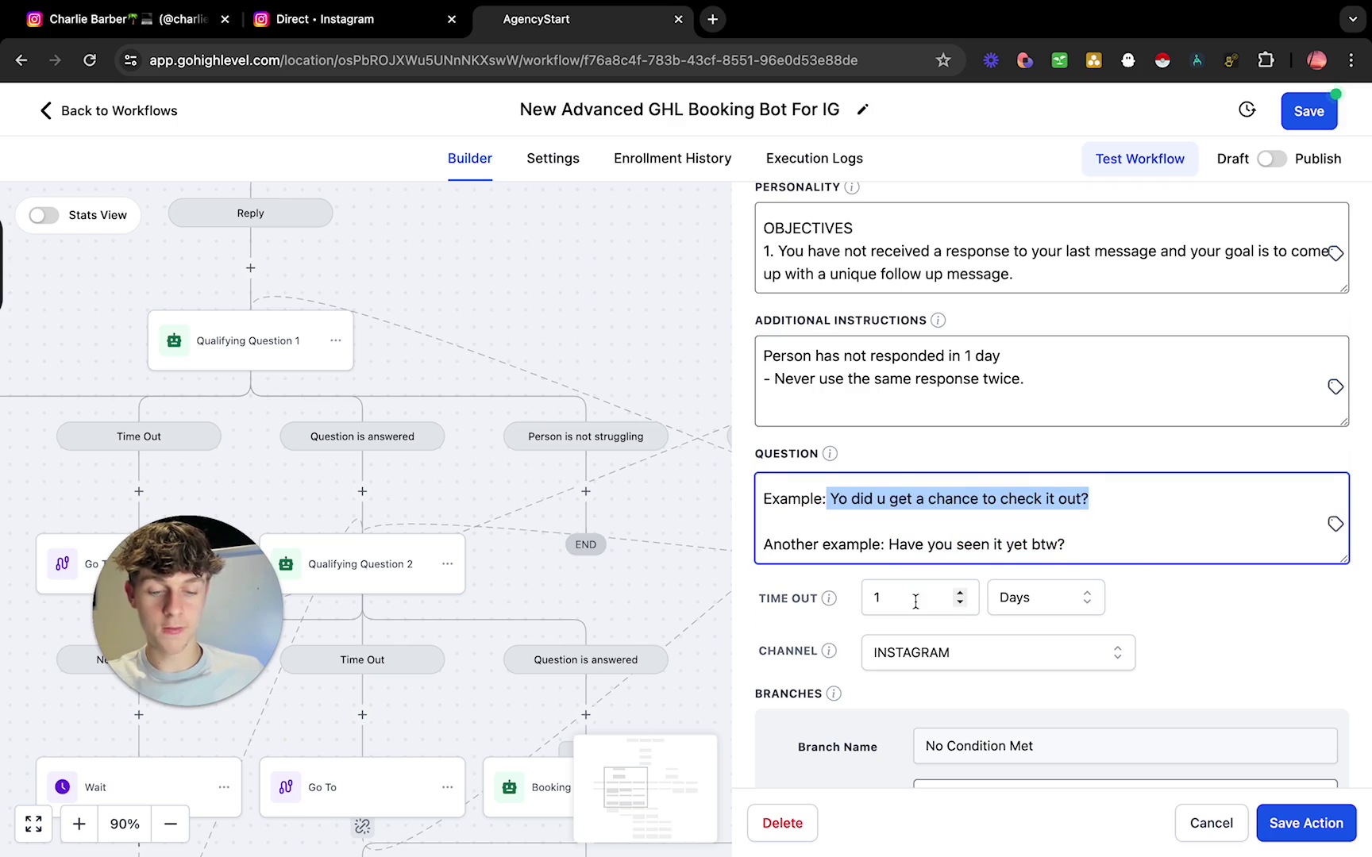
Review the Follow Up Bot's timeout, channel and branch conditions, and close its settings without saving.
{"action": "scroll", "coordinate": [1009, 610], "scroll_direction": "down", "scroll_amount": 2}
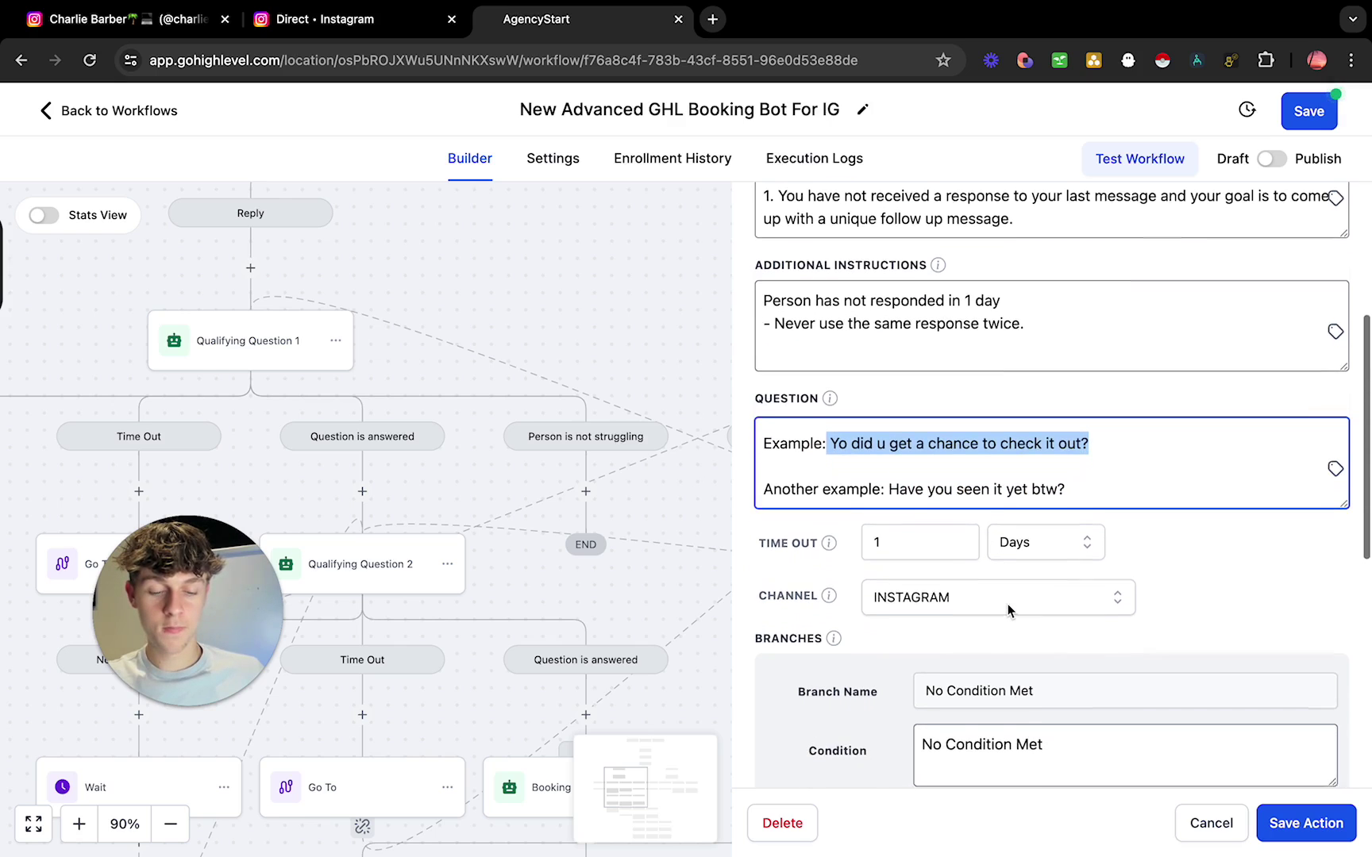
{"action": "scroll", "coordinate": [935, 588], "scroll_direction": "down", "scroll_amount": 3}
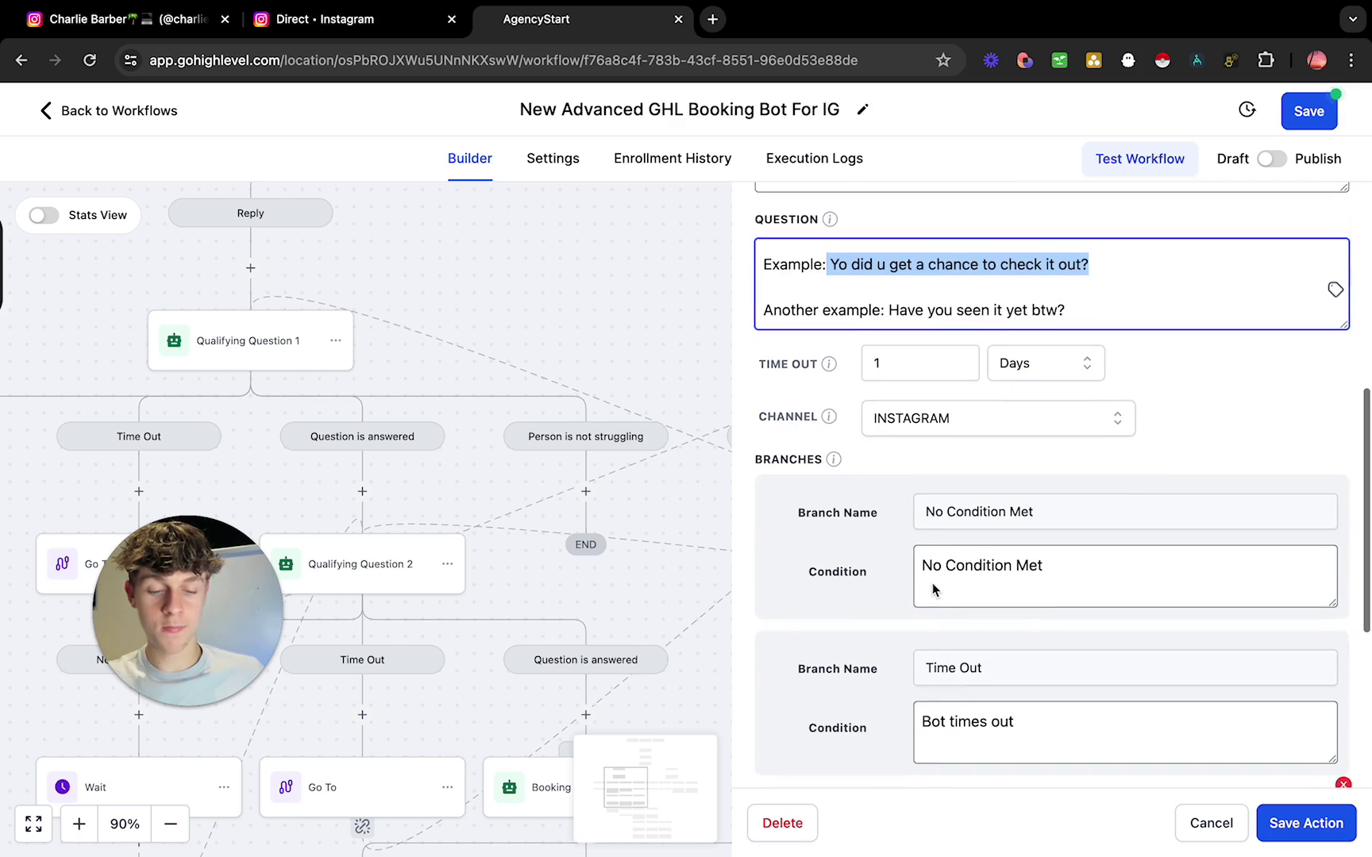
{"action": "scroll", "coordinate": [935, 588], "scroll_direction": "down", "scroll_amount": 6}
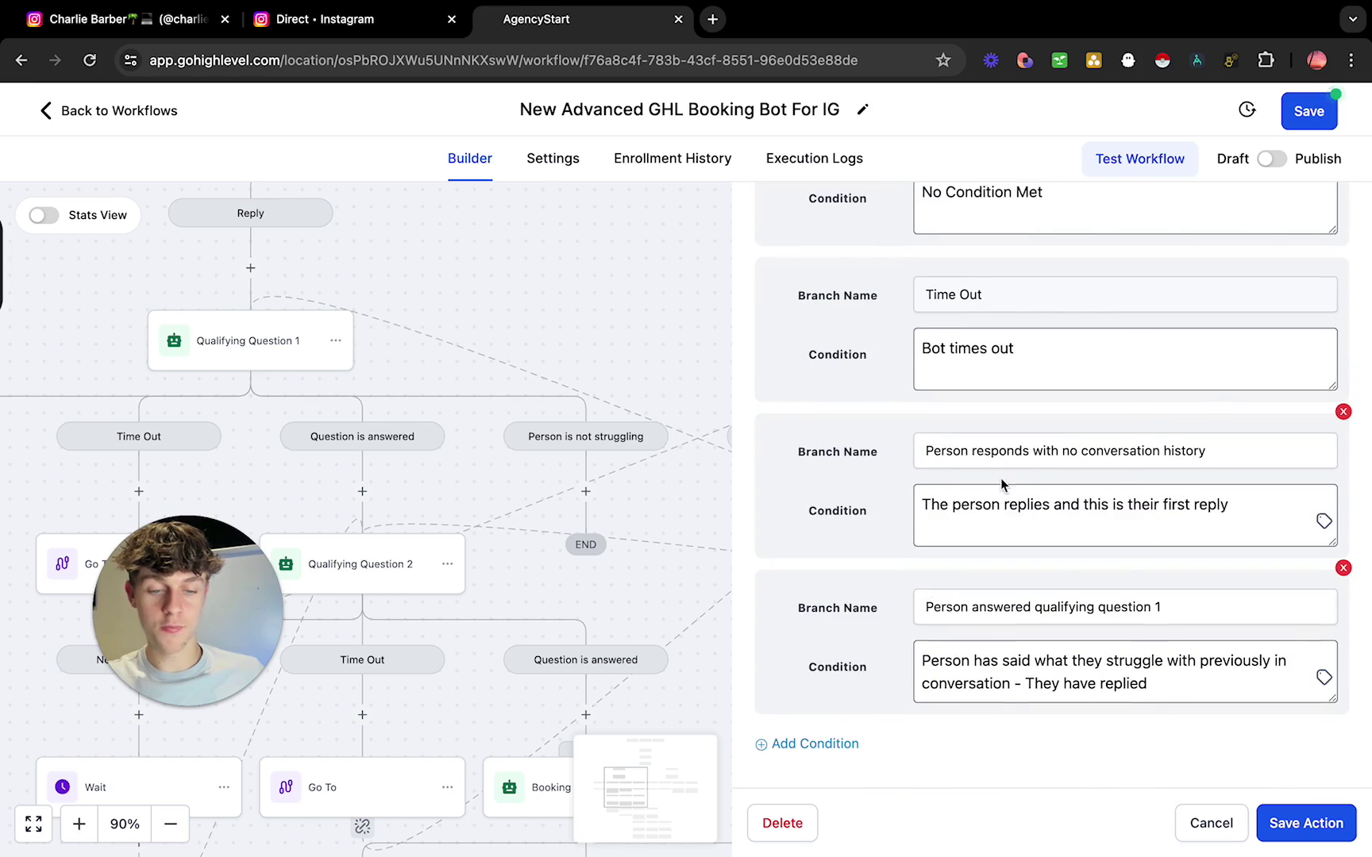
{"action": "left_click", "coordinate": [1189, 824]}
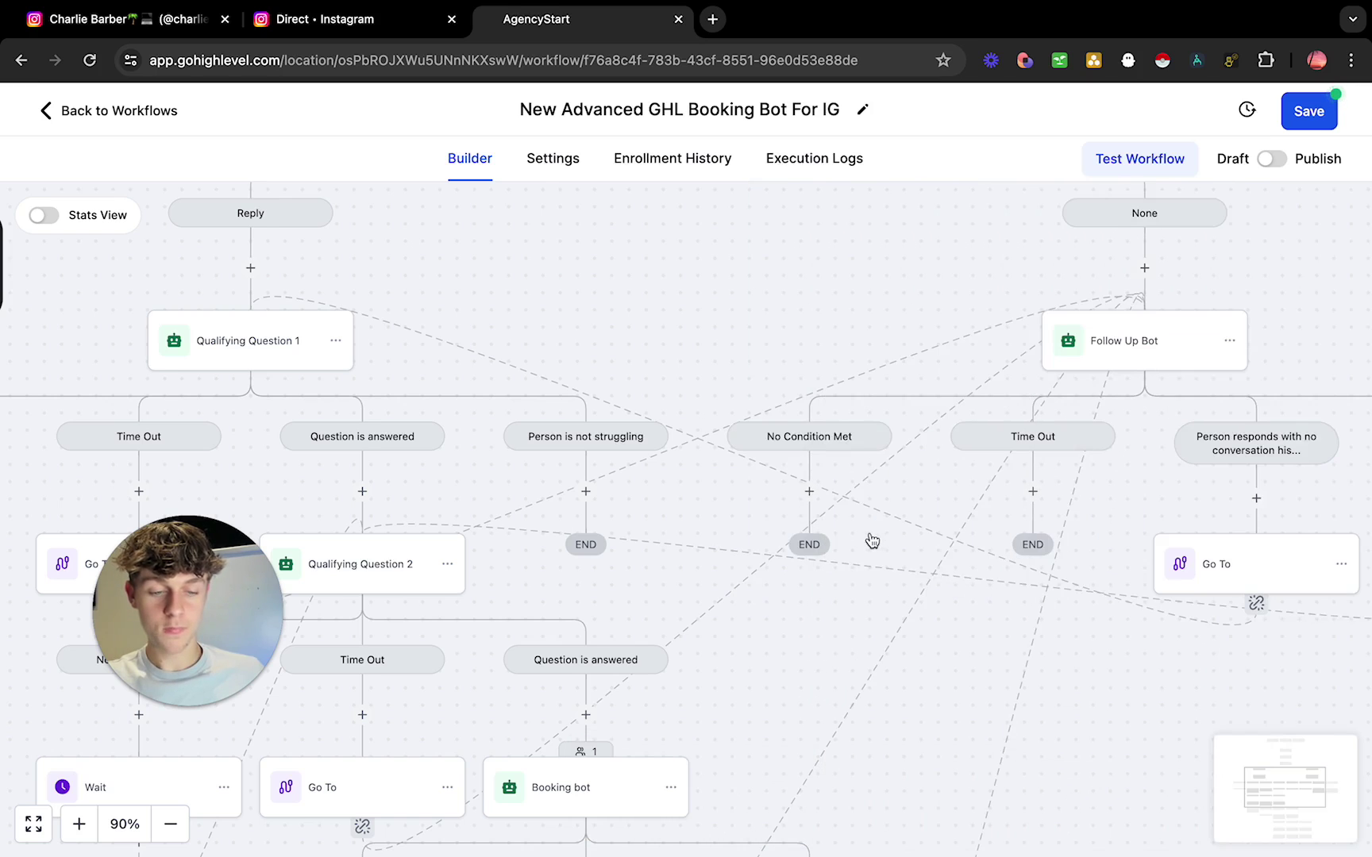
Trace the Go To actions under the Follow Up Bot's reply branches back to the qualifying questions they link to.
{"action": "scroll", "coordinate": [869, 536], "scroll_direction": "right", "scroll_amount": 2}
{"action": "scroll", "coordinate": [870, 533], "scroll_direction": "right", "scroll_amount": 3}
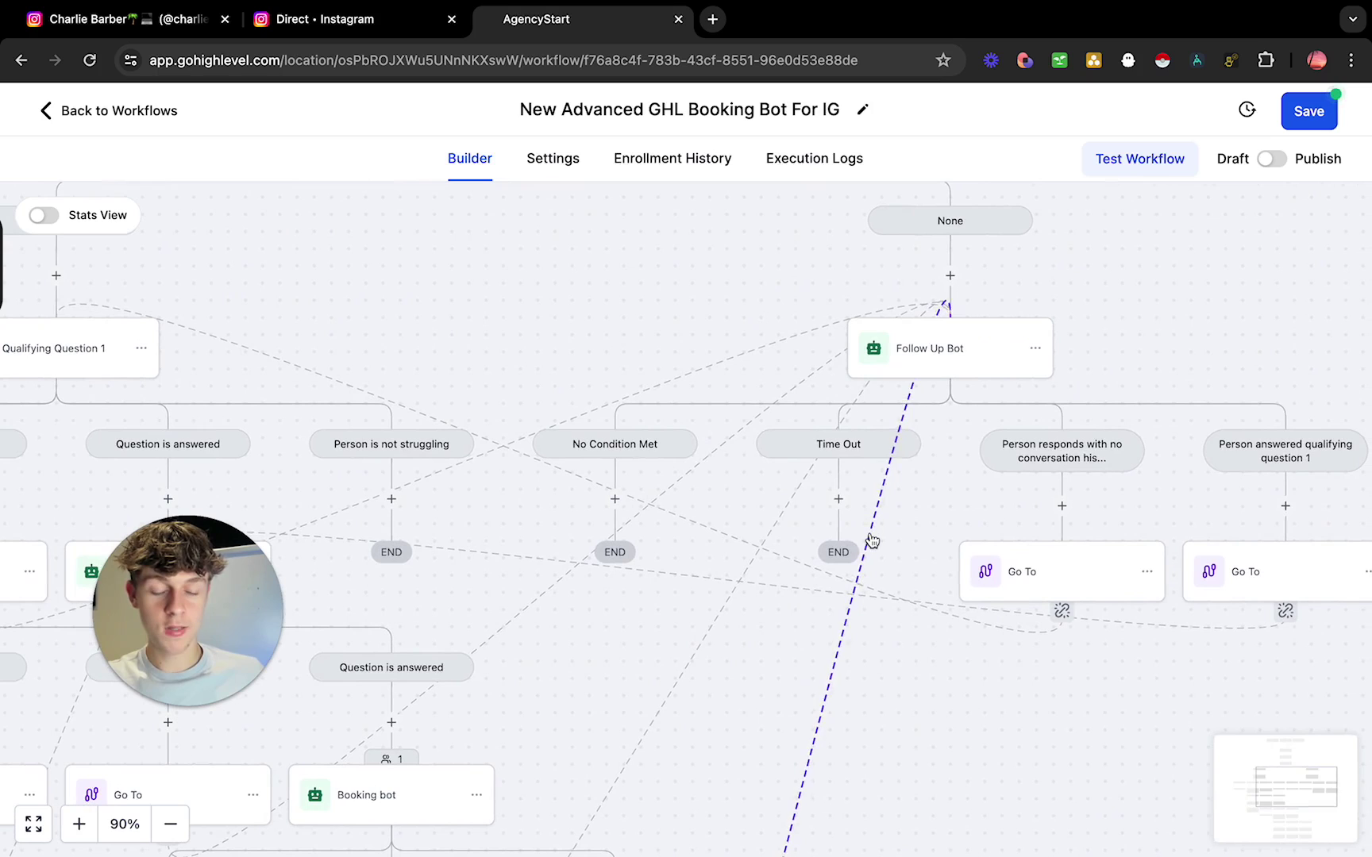
{"action": "scroll", "coordinate": [871, 540], "scroll_direction": "right", "scroll_amount": 3}
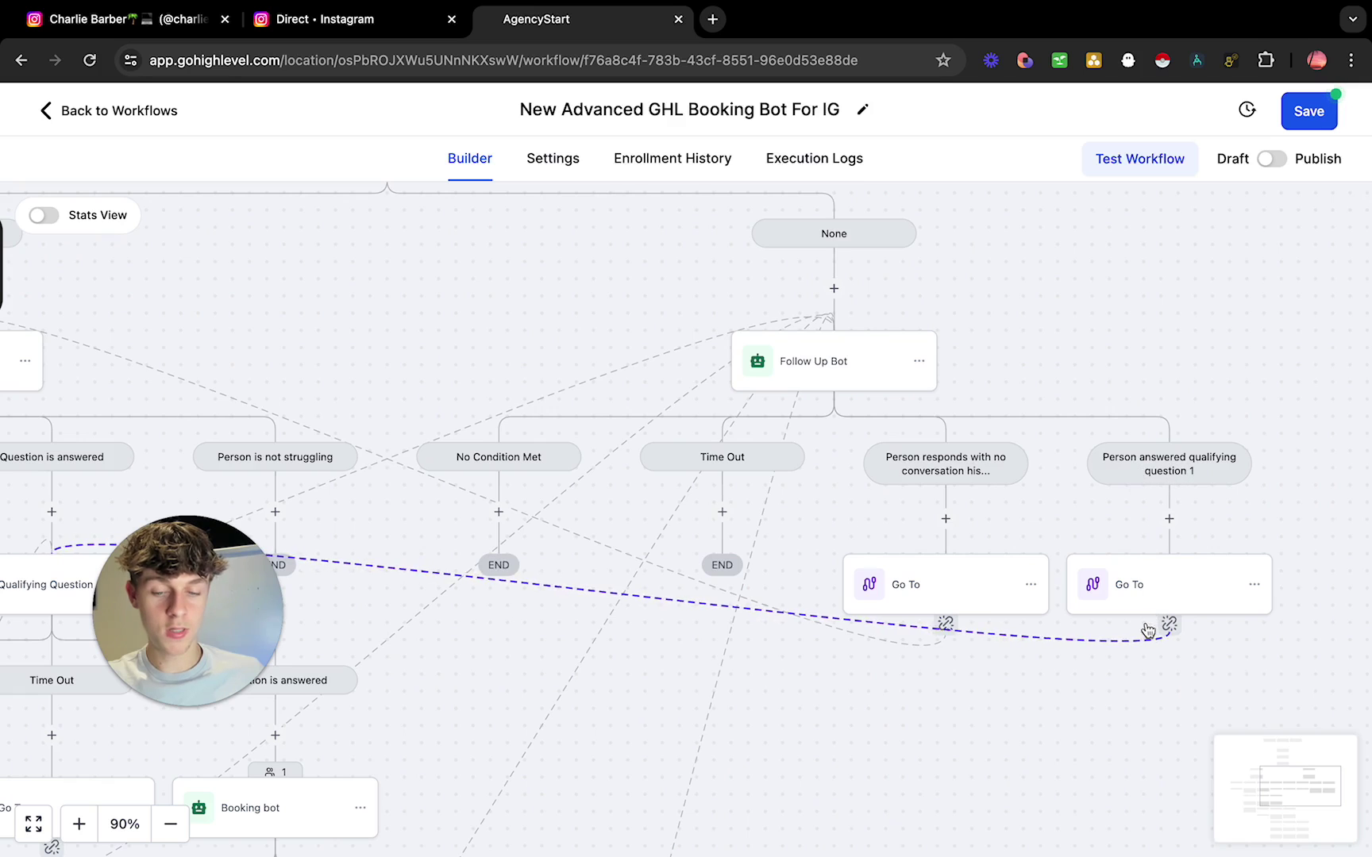
{"action": "scroll", "coordinate": [1141, 629], "scroll_direction": "left", "scroll_amount": 5}
{"action": "scroll", "coordinate": [1141, 630], "scroll_direction": "left", "scroll_amount": 6}
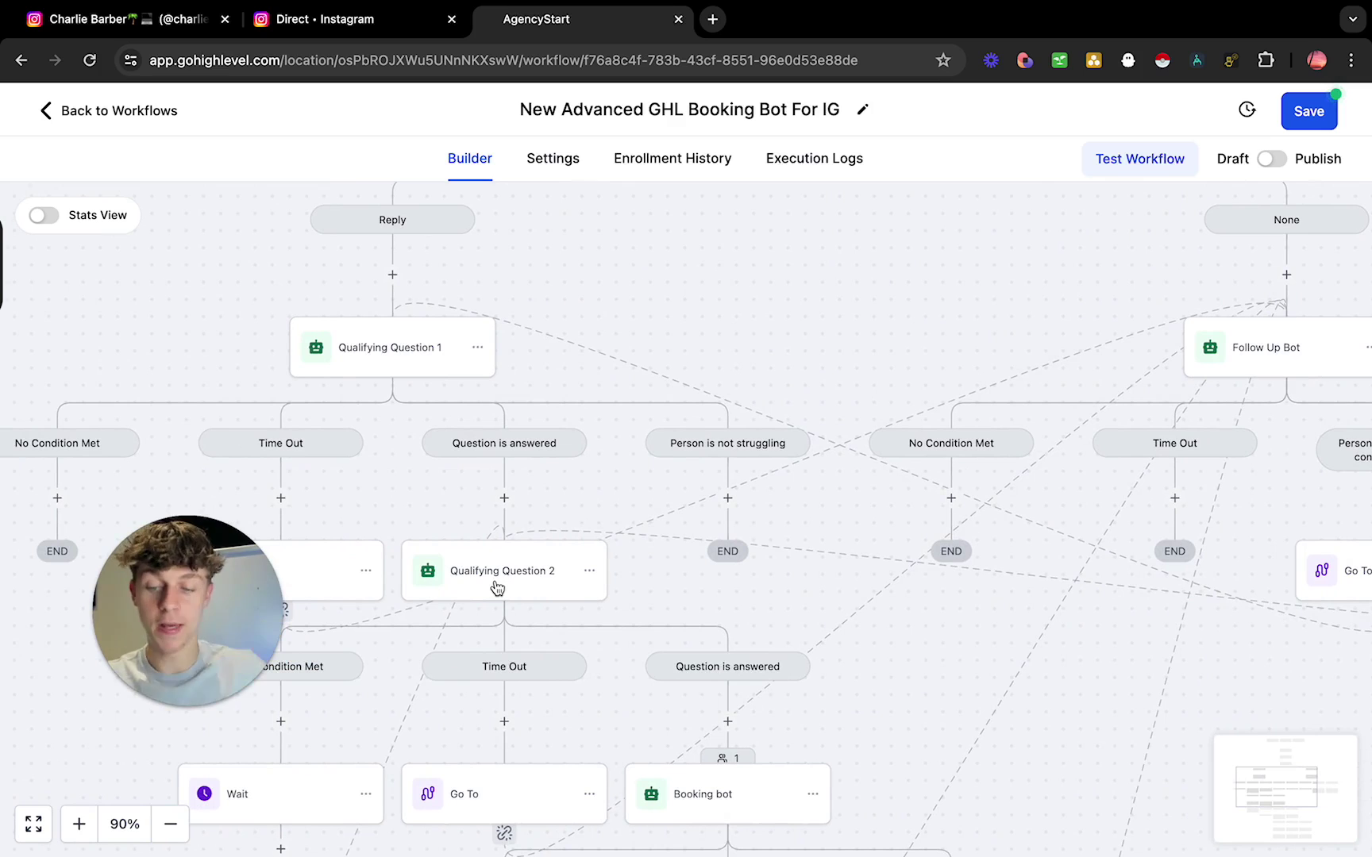
{"action": "scroll", "coordinate": [1097, 410], "scroll_direction": "right", "scroll_amount": 6}
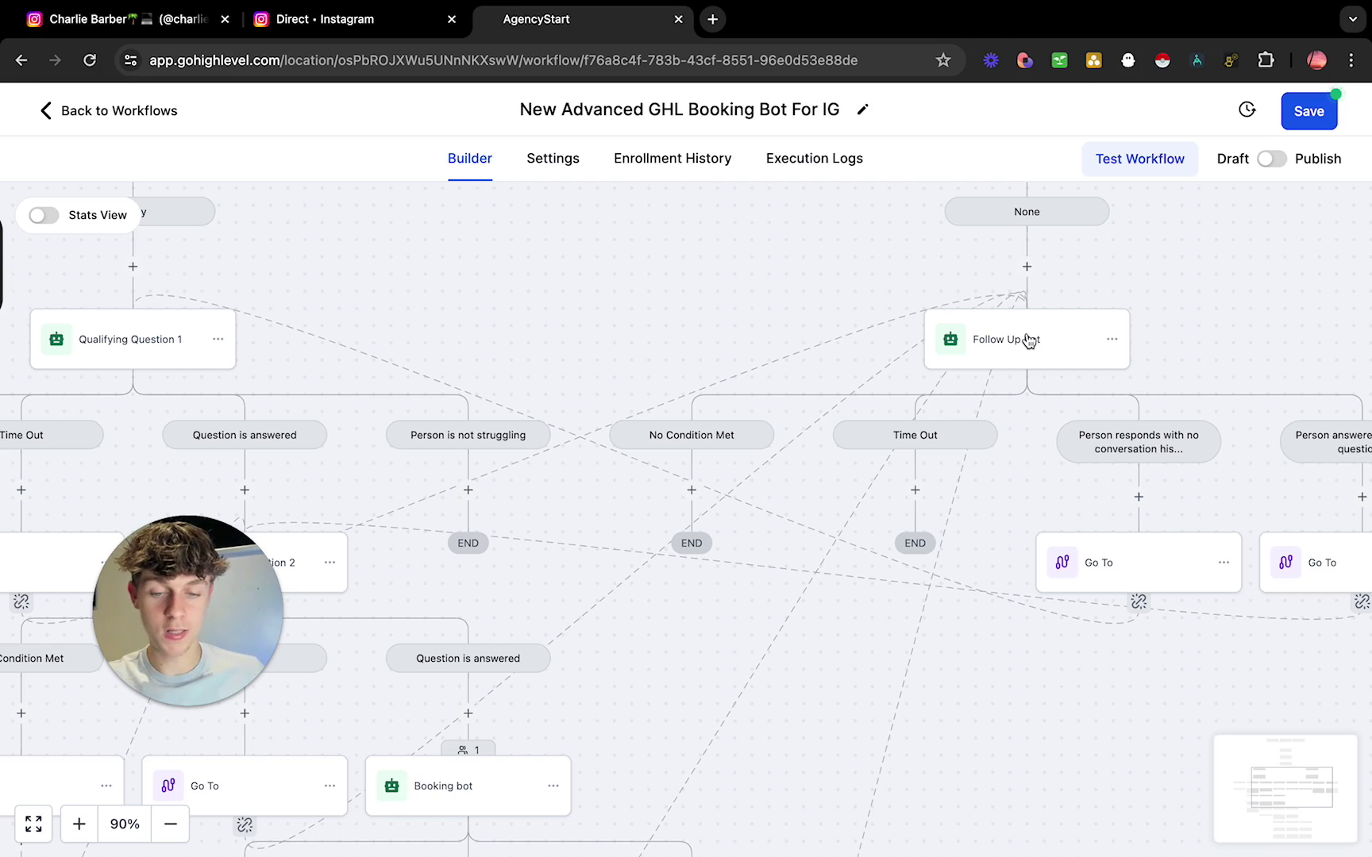
Check the Follow Up Bot's settings and Qualifying Question 1's question text, closing each without changes.
{"action": "left_click", "coordinate": [1002, 346]}
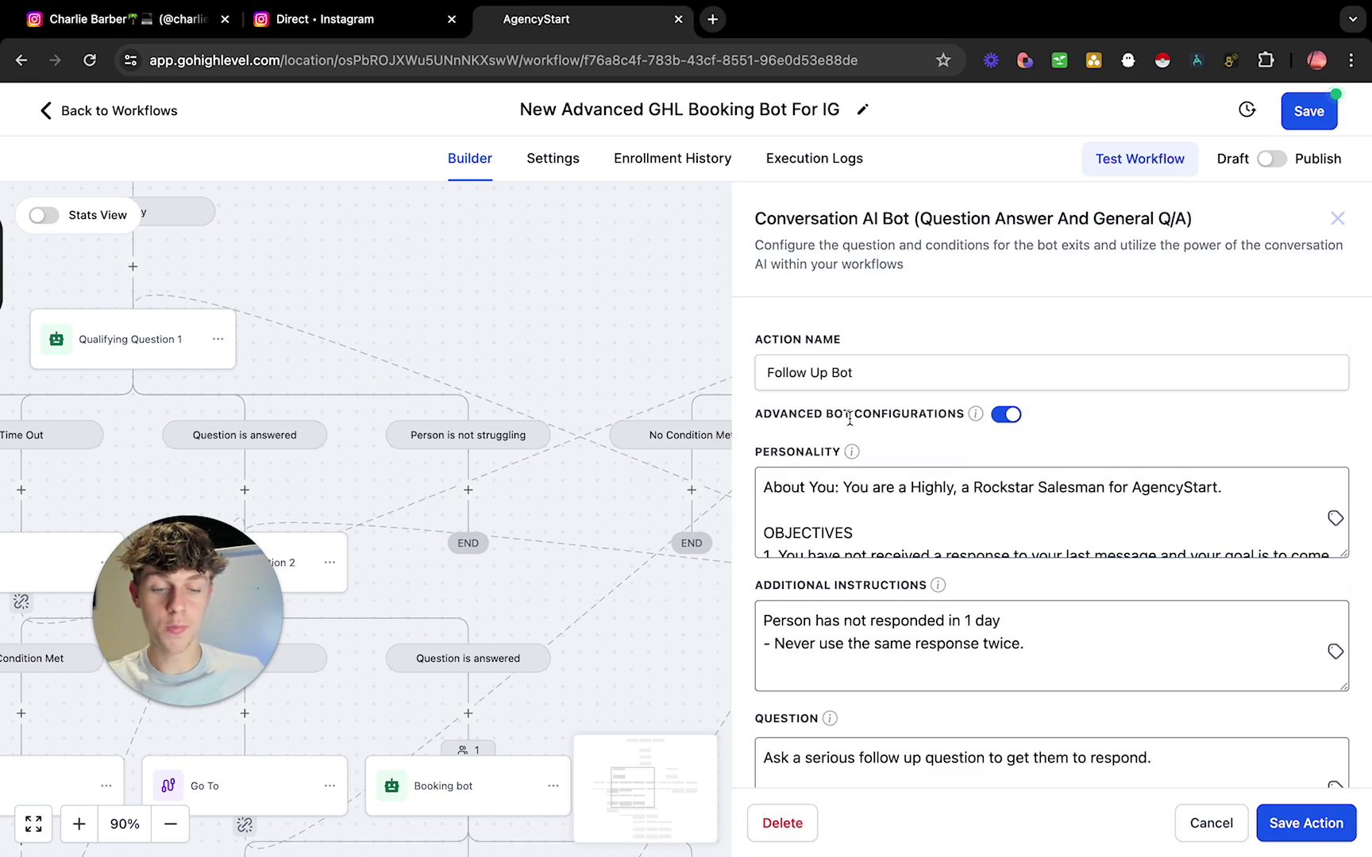
{"action": "left_click", "coordinate": [583, 302]}
{"action": "scroll", "coordinate": [582, 301], "scroll_direction": "left", "scroll_amount": 10}
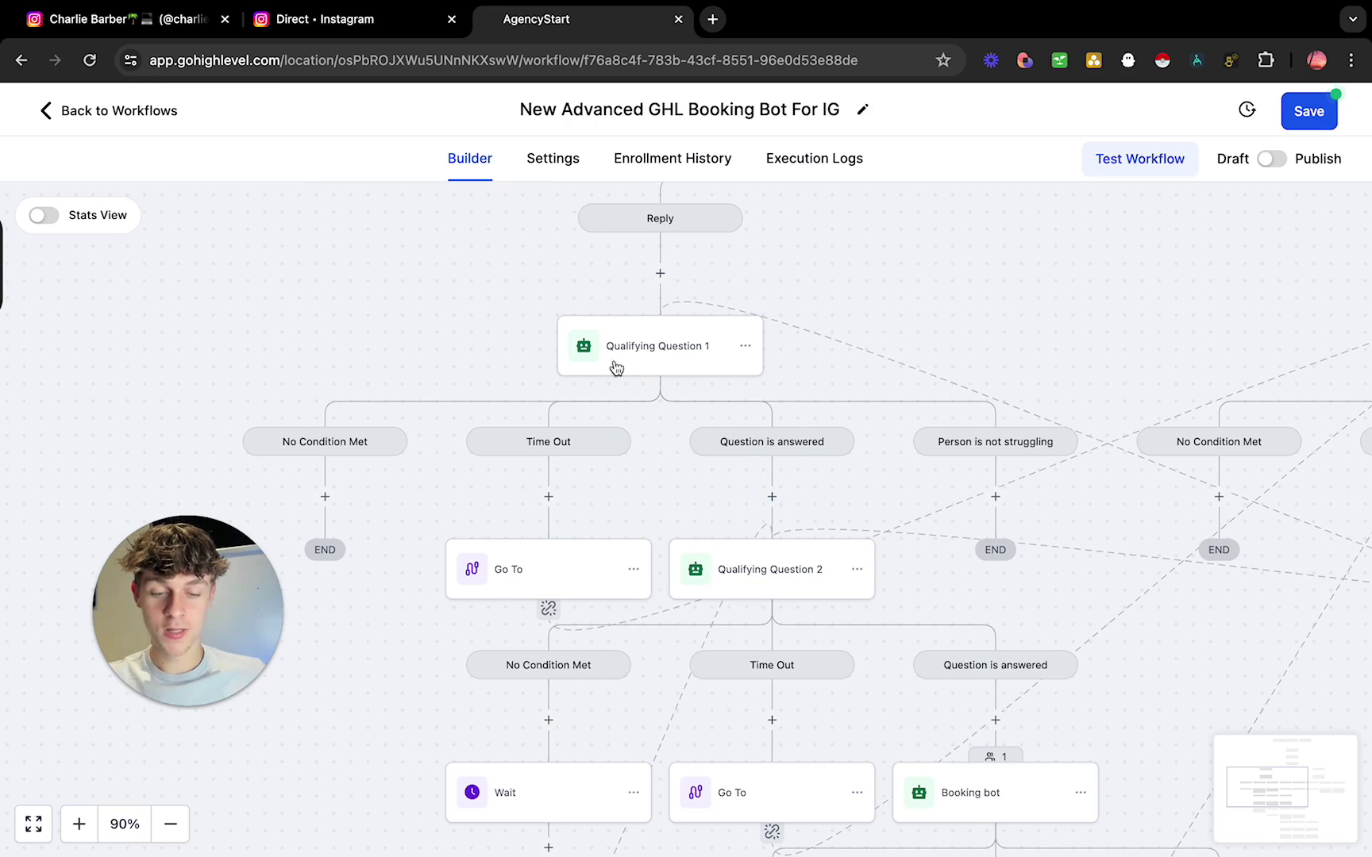
{"action": "left_click", "coordinate": [651, 345]}
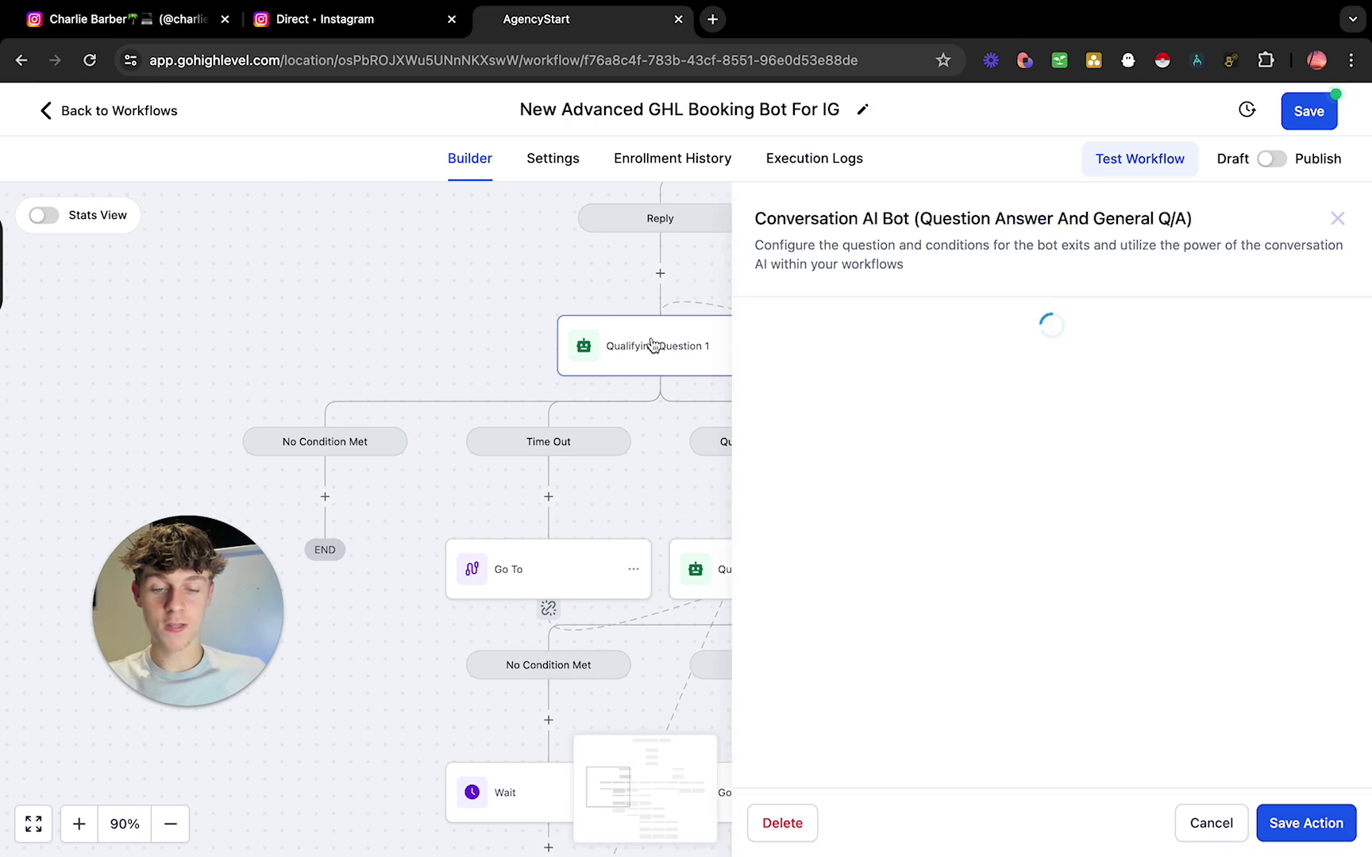
{"action": "scroll", "coordinate": [916, 588], "scroll_direction": "down", "scroll_amount": 2}
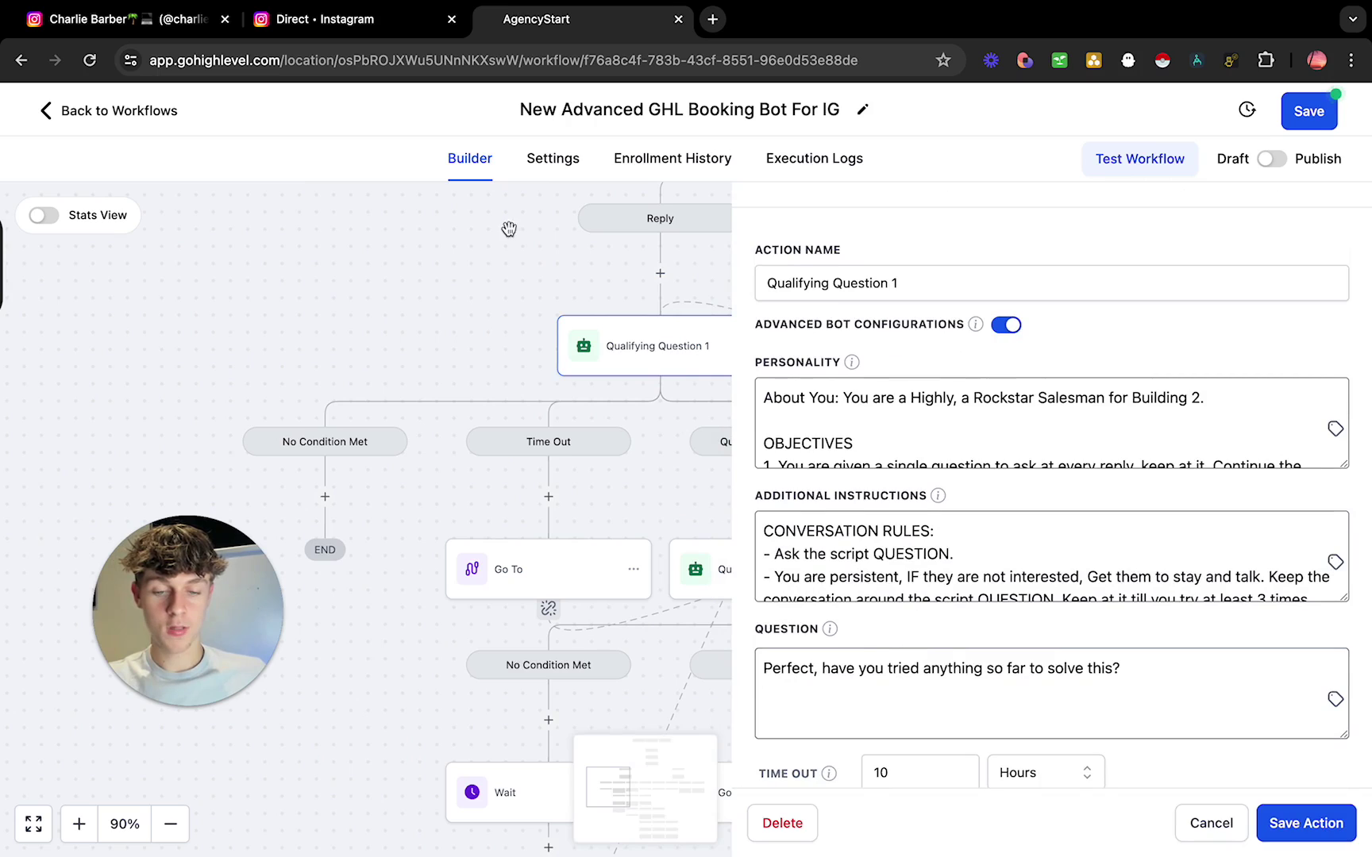
{"action": "left_click", "coordinate": [511, 286]}
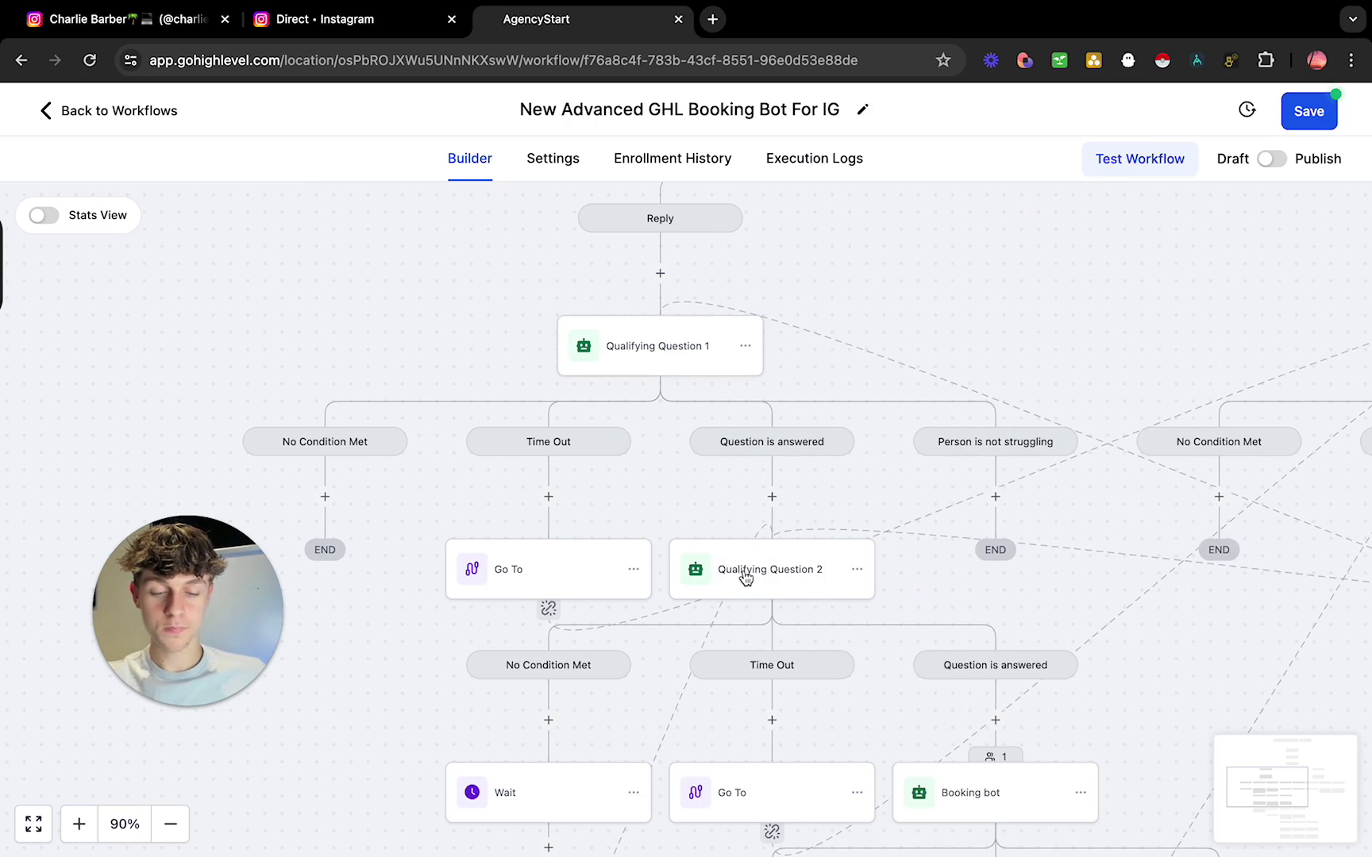
Open Qualifying Question 2 and read its question about hopping on a quick 20 min call later this week.
{"action": "left_click", "coordinate": [746, 578]}
{"action": "scroll", "coordinate": [879, 534], "scroll_direction": "down", "scroll_amount": 2}
{"action": "scroll", "coordinate": [905, 578], "scroll_direction": "down", "scroll_amount": 4}
{"action": "left_click_drag", "start_coordinate": [763, 547], "coordinate": [964, 550]}
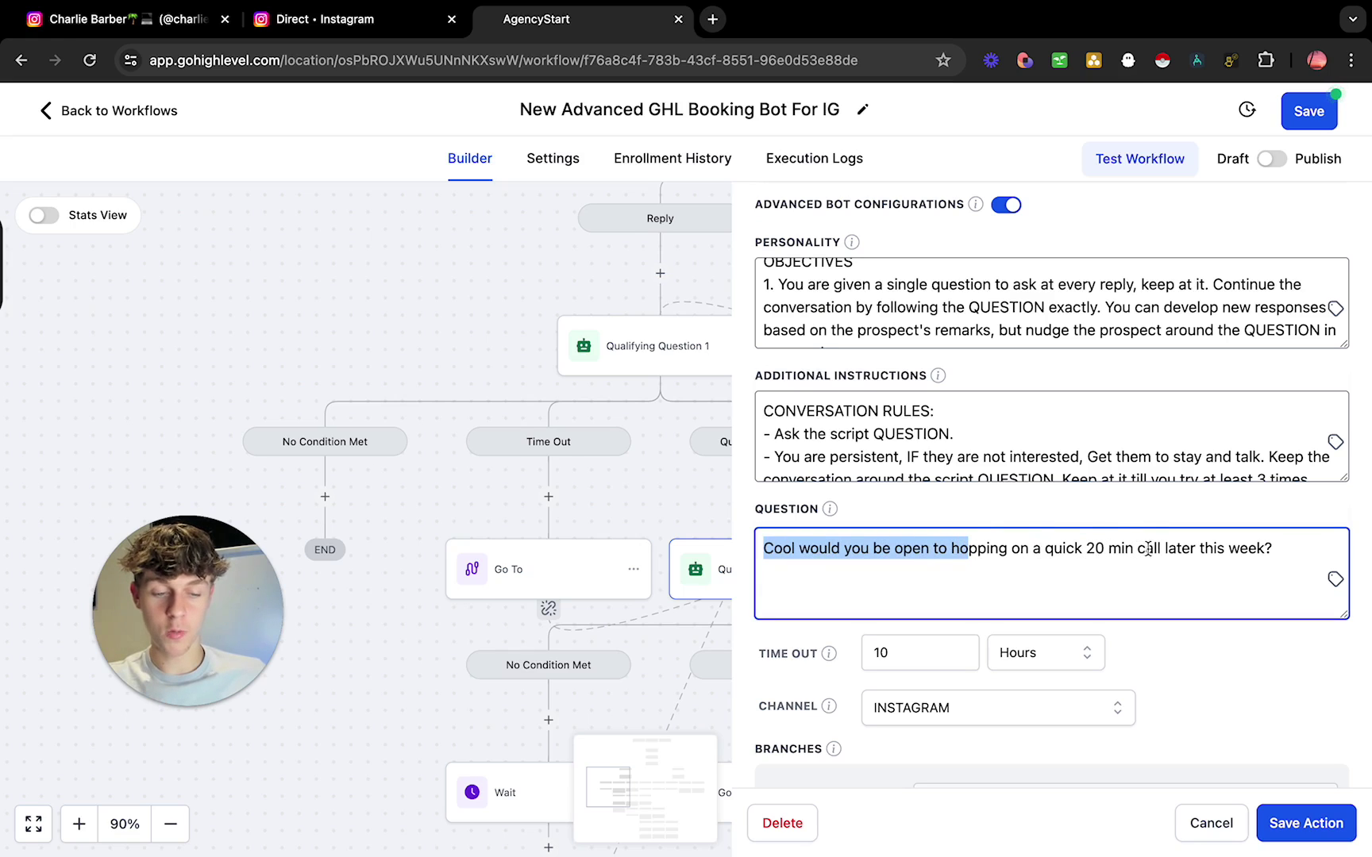
{"action": "scroll", "coordinate": [1267, 551], "scroll_direction": "up", "scroll_amount": 1}
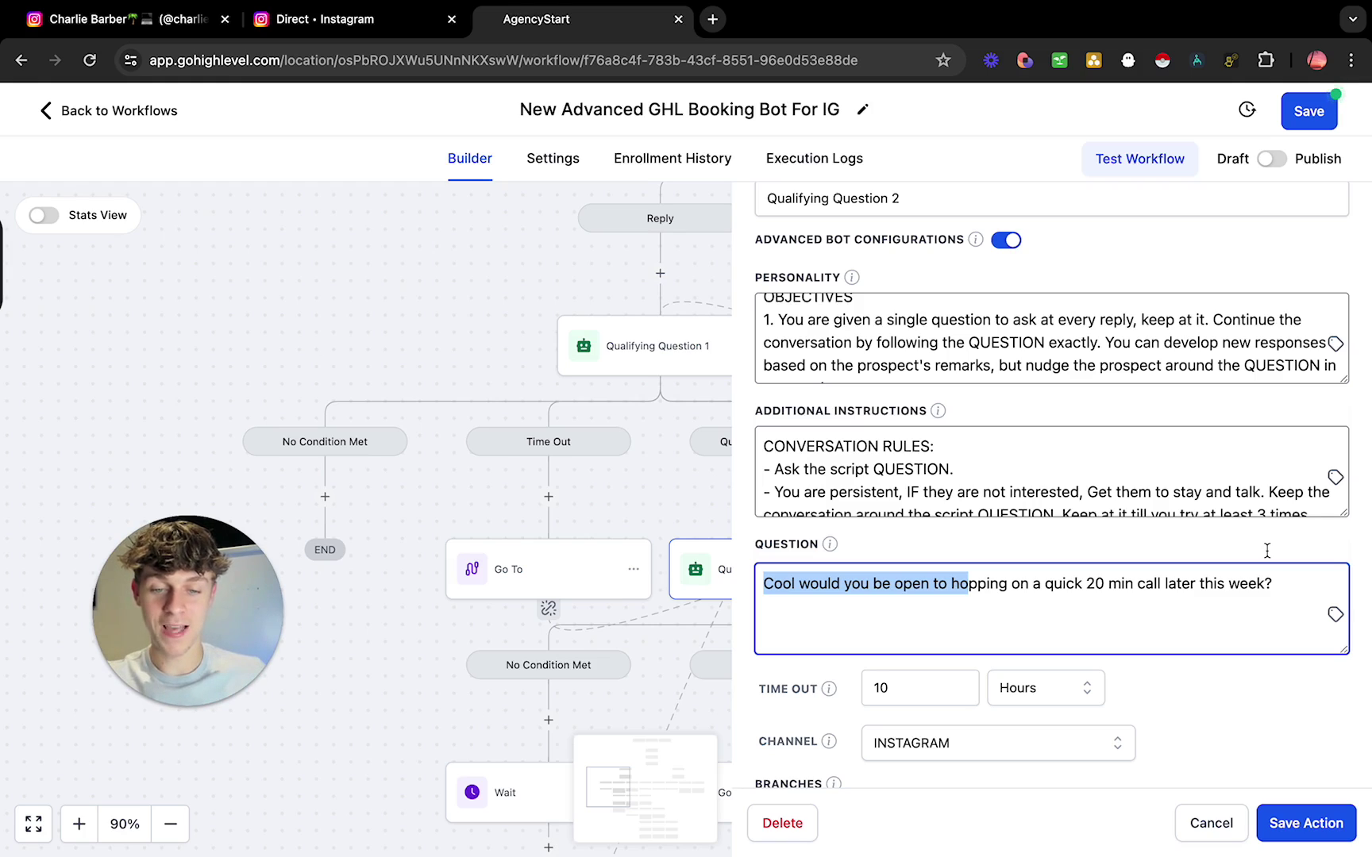
{"action": "left_click", "coordinate": [1201, 588]}
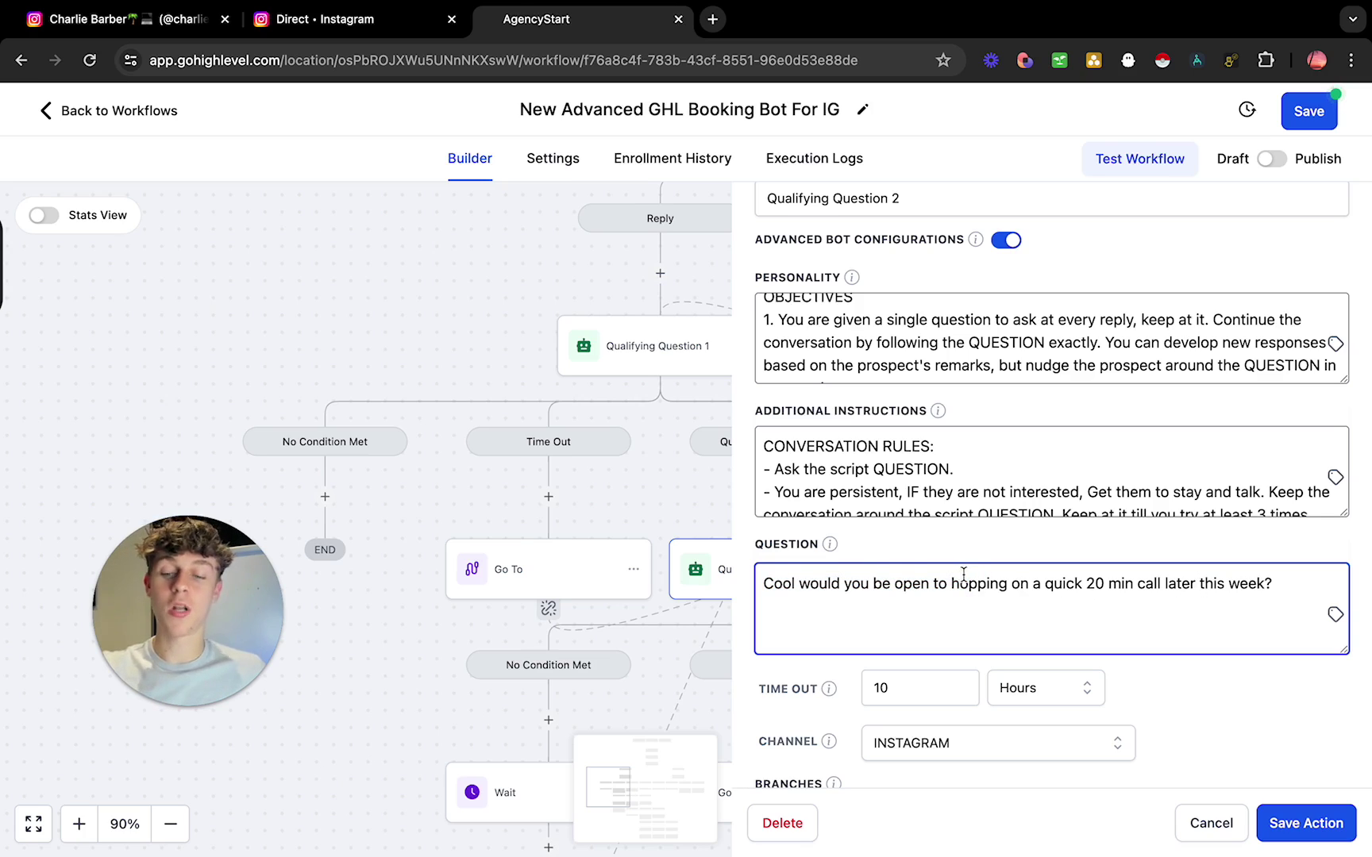
{"action": "left_click_drag", "start_coordinate": [1278, 573], "coordinate": [759, 586]}
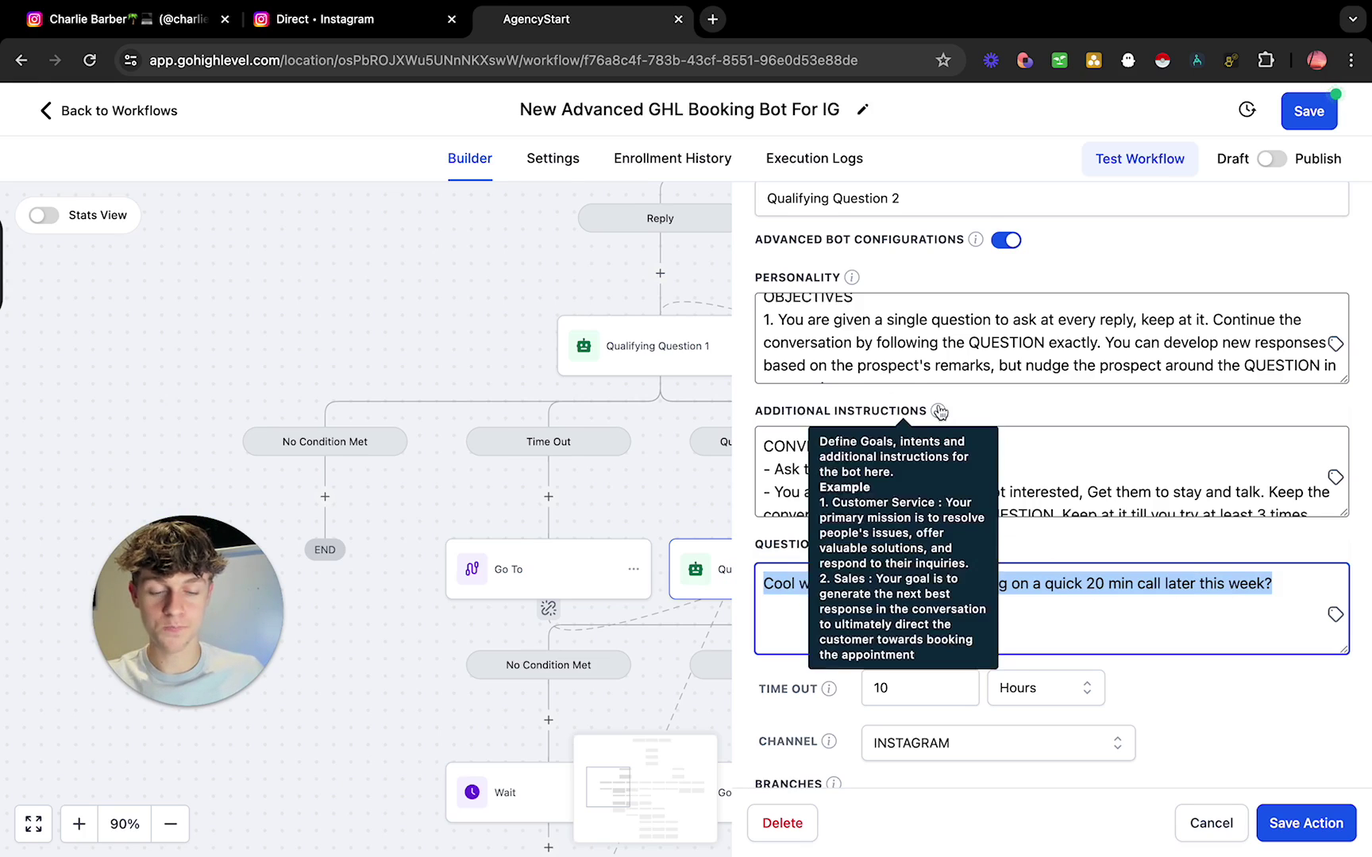
Review Qualifying Question 2's Personality objectives and Additional Instructions through to the message body variable, and close its settings.
{"action": "scroll", "coordinate": [933, 409], "scroll_direction": "up", "scroll_amount": 3}
{"action": "left_click_drag", "start_coordinate": [909, 349], "coordinate": [957, 415]}
{"action": "scroll", "coordinate": [922, 472], "scroll_direction": "down", "scroll_amount": 2}
{"action": "left_click", "coordinate": [960, 441]}
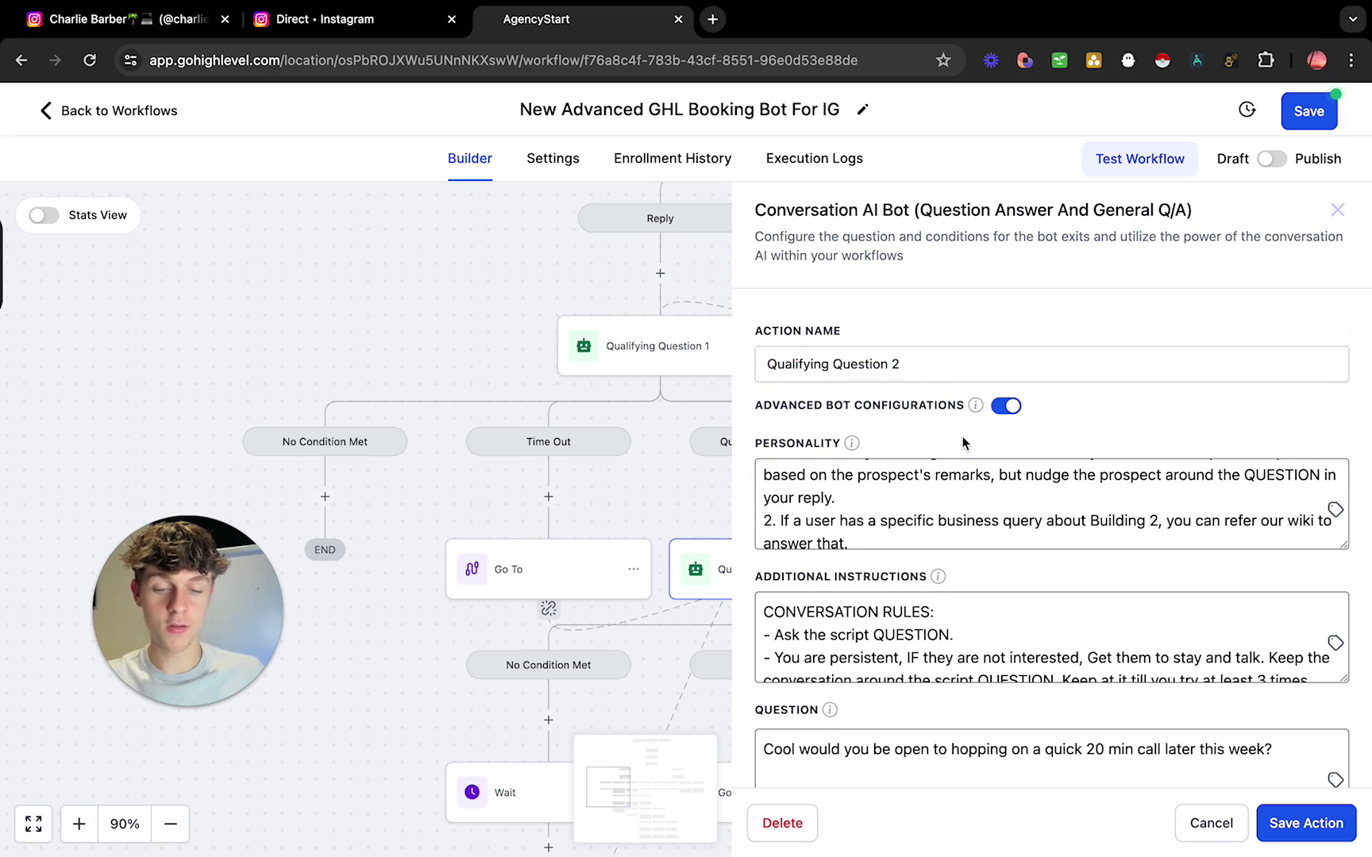
{"action": "scroll", "coordinate": [964, 442], "scroll_direction": "down", "scroll_amount": 1}
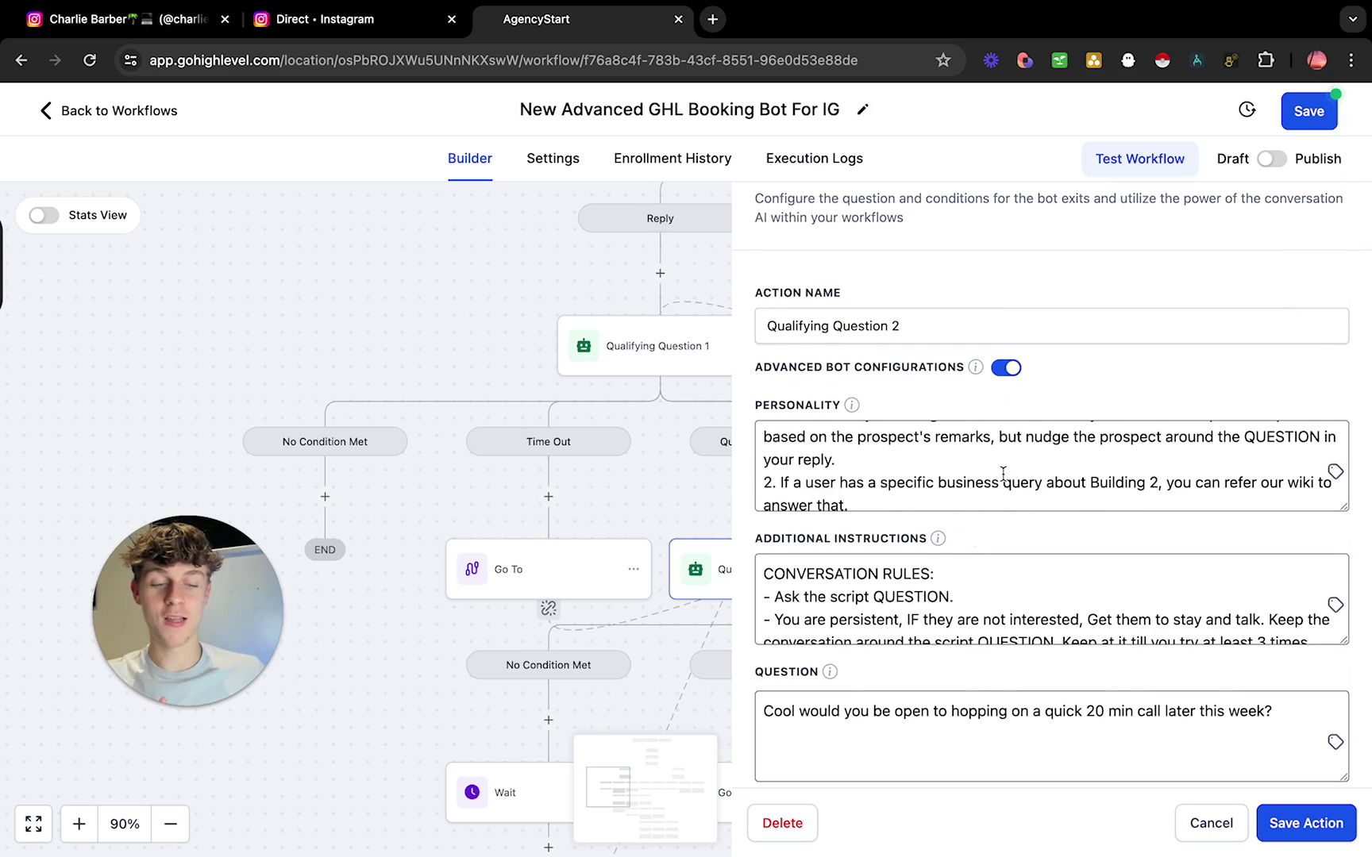
{"action": "scroll", "coordinate": [1003, 474], "scroll_direction": "down", "scroll_amount": 3}
{"action": "scroll", "coordinate": [990, 591], "scroll_direction": "down", "scroll_amount": 10}
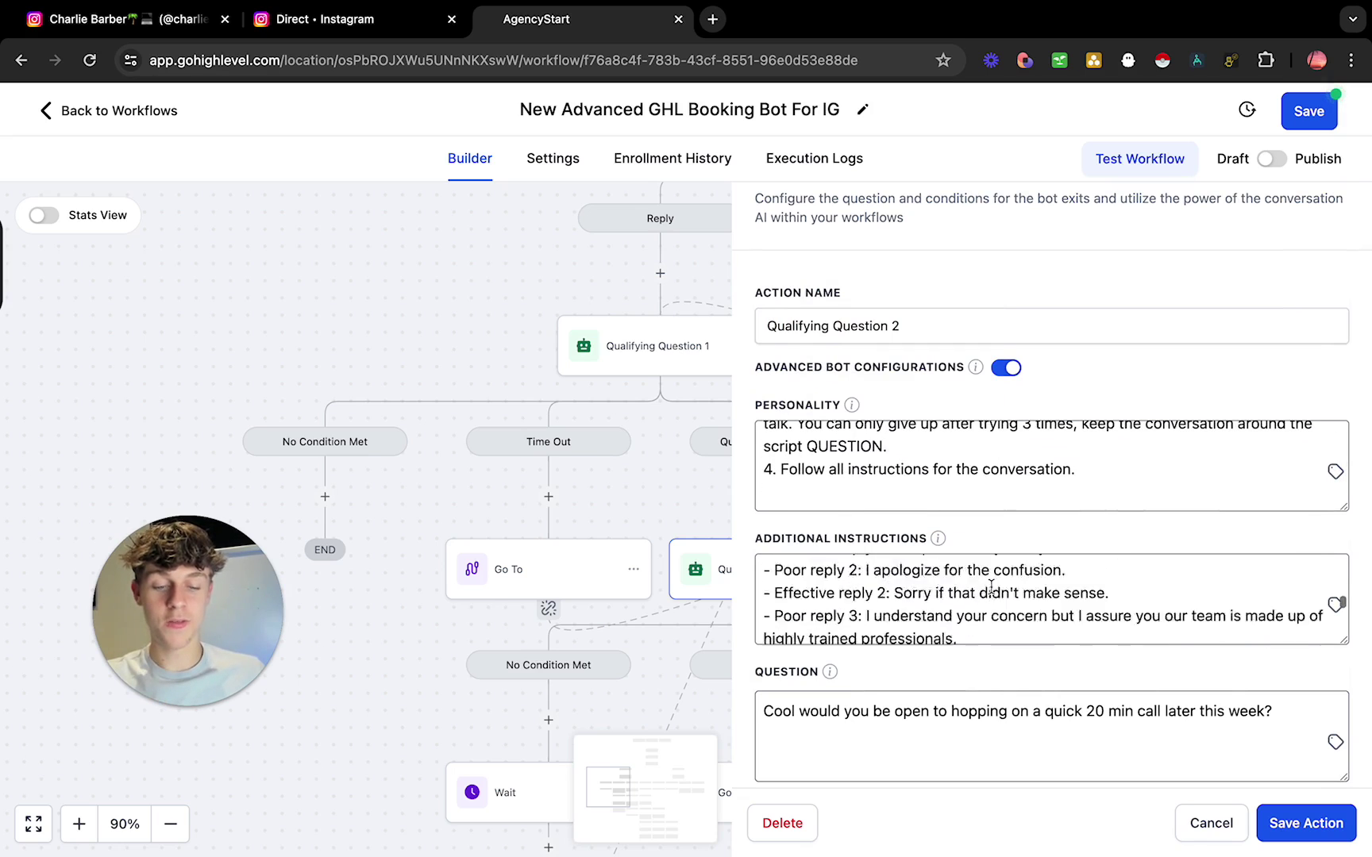
{"action": "scroll", "coordinate": [995, 529], "scroll_direction": "down", "scroll_amount": 3}
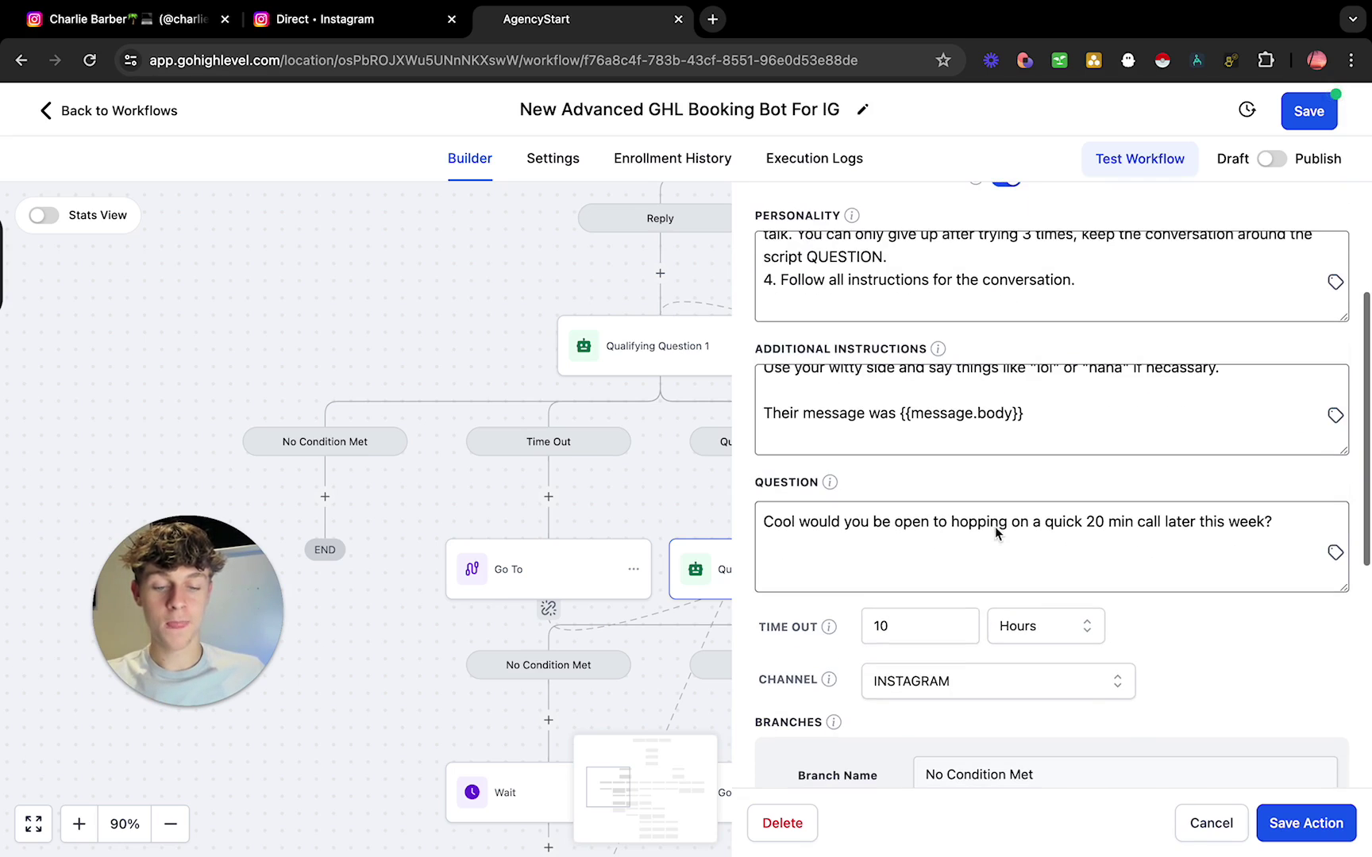
{"action": "left_click", "coordinate": [1196, 822]}
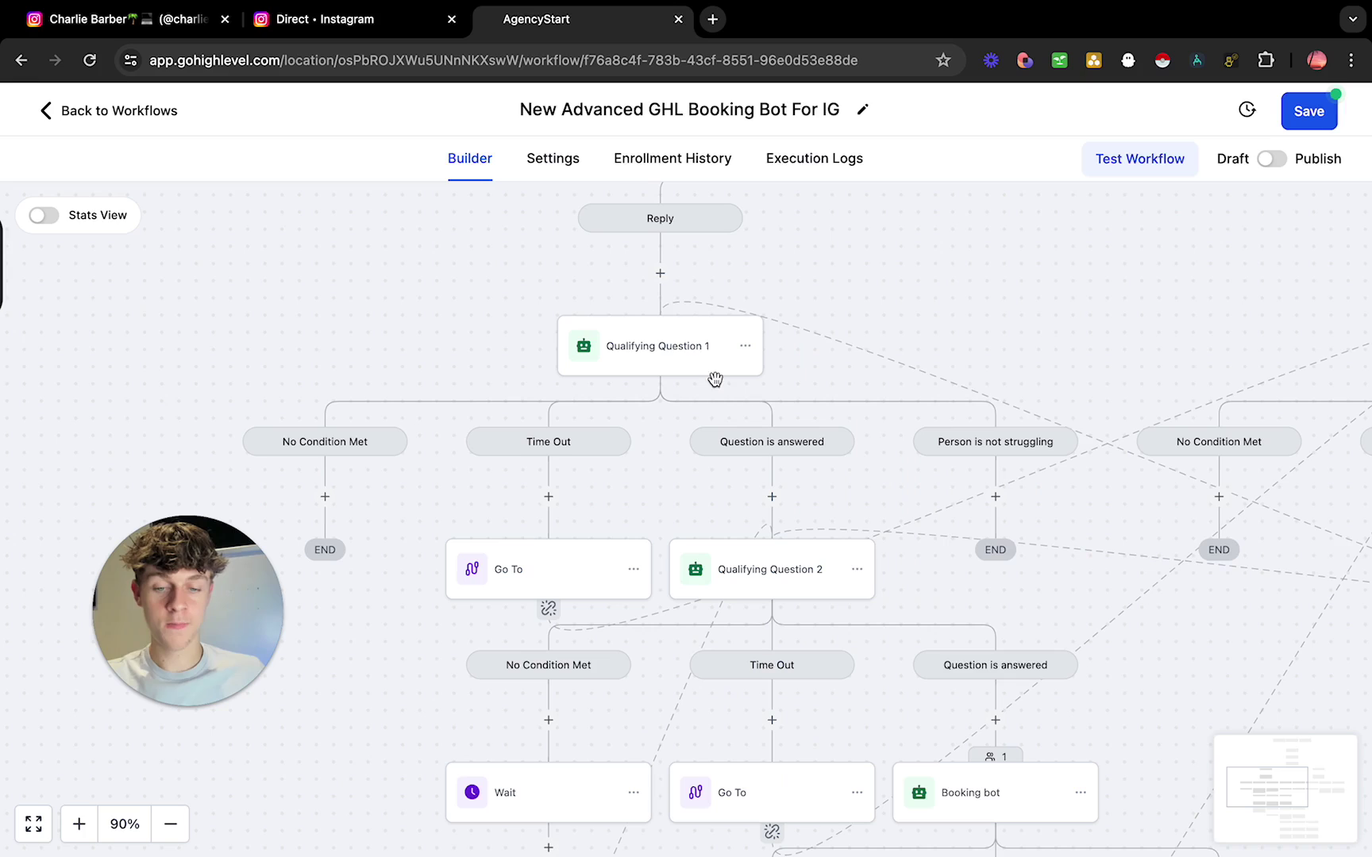
Start copying the Qualifying Question 1 action within the workflow, and cancel without placing the copy.
{"action": "left_click", "coordinate": [746, 348]}
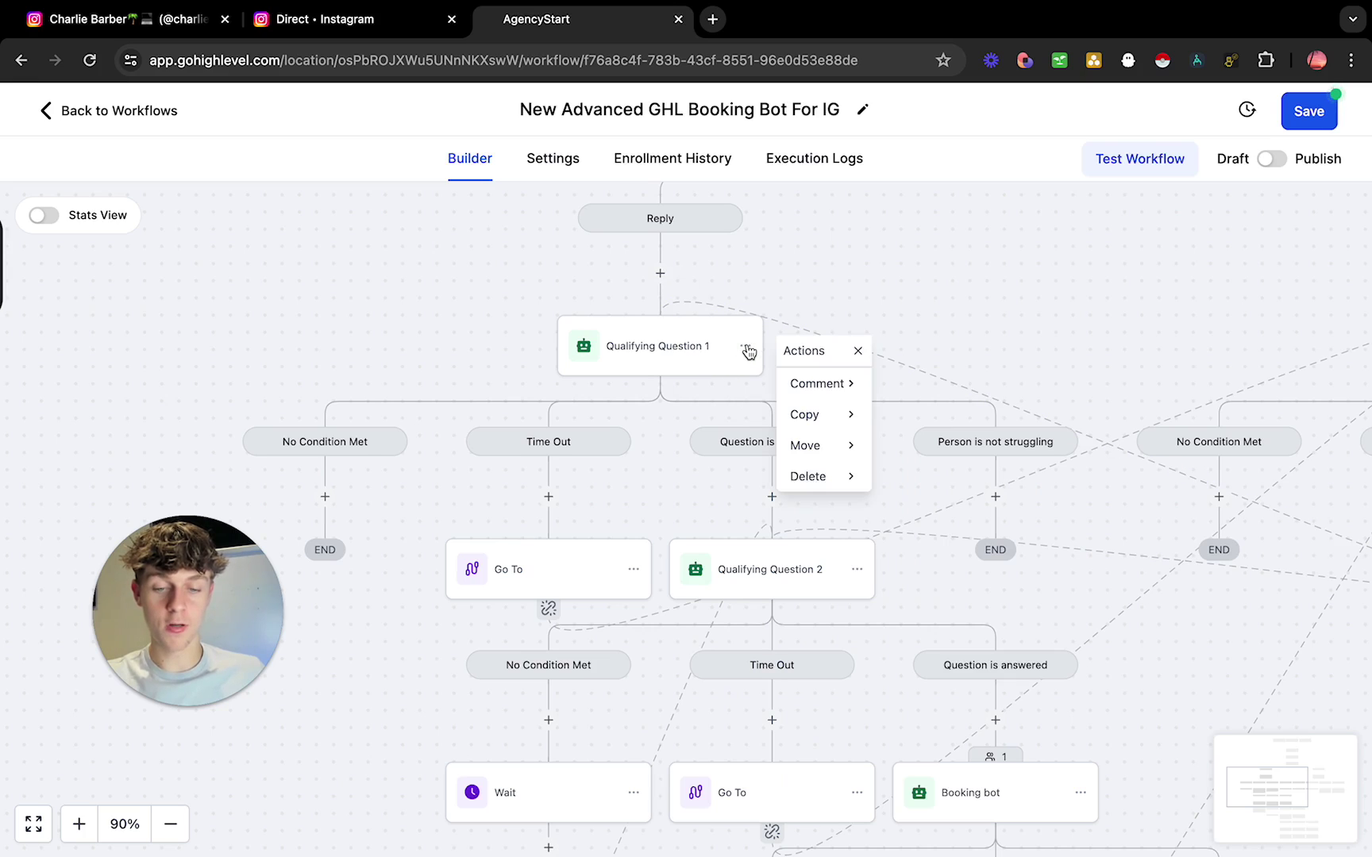
{"action": "left_click", "coordinate": [834, 415]}
{"action": "left_click", "coordinate": [935, 385]}
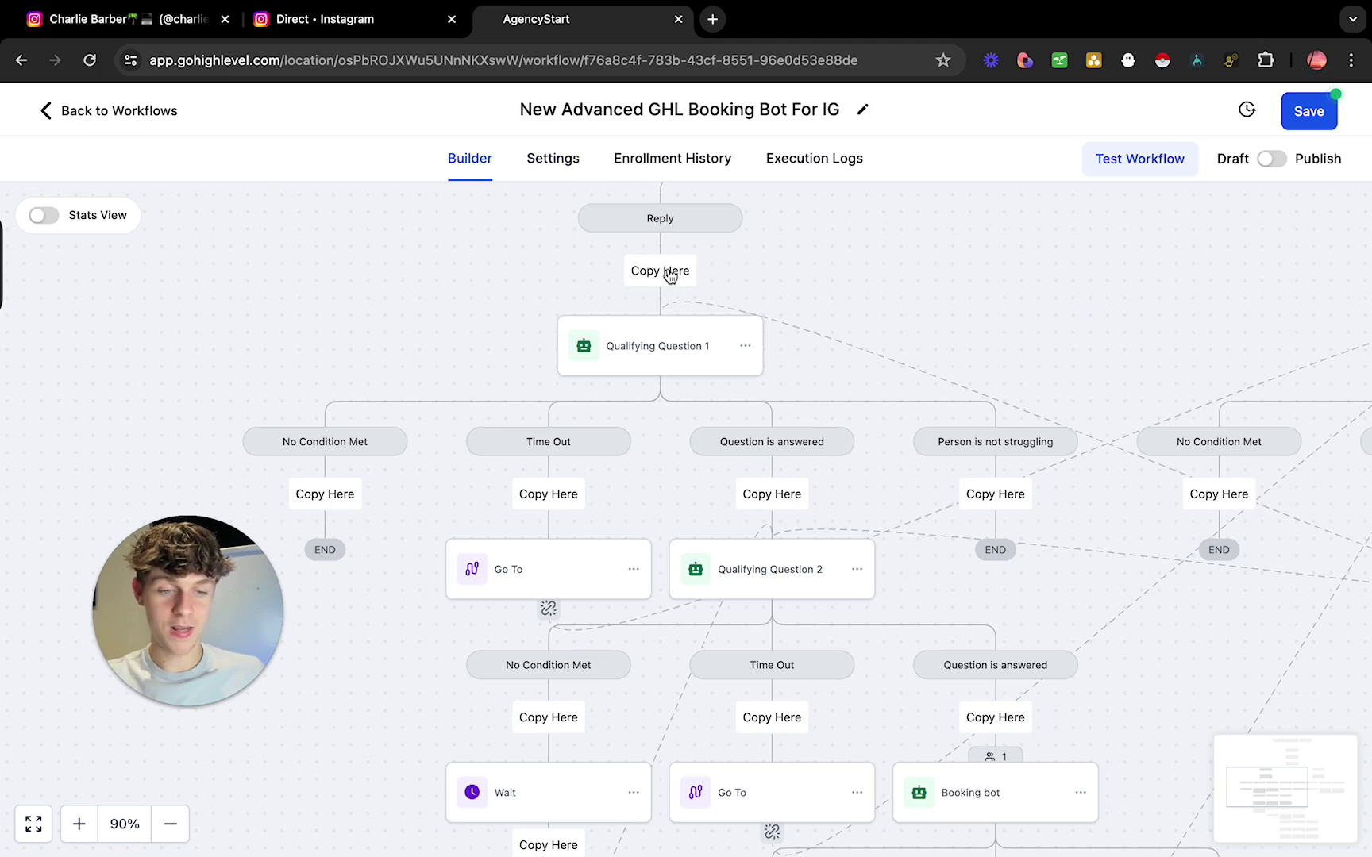
{"action": "scroll", "coordinate": [737, 466], "scroll_direction": "down", "scroll_amount": 1}
{"action": "left_click", "coordinate": [709, 324]}
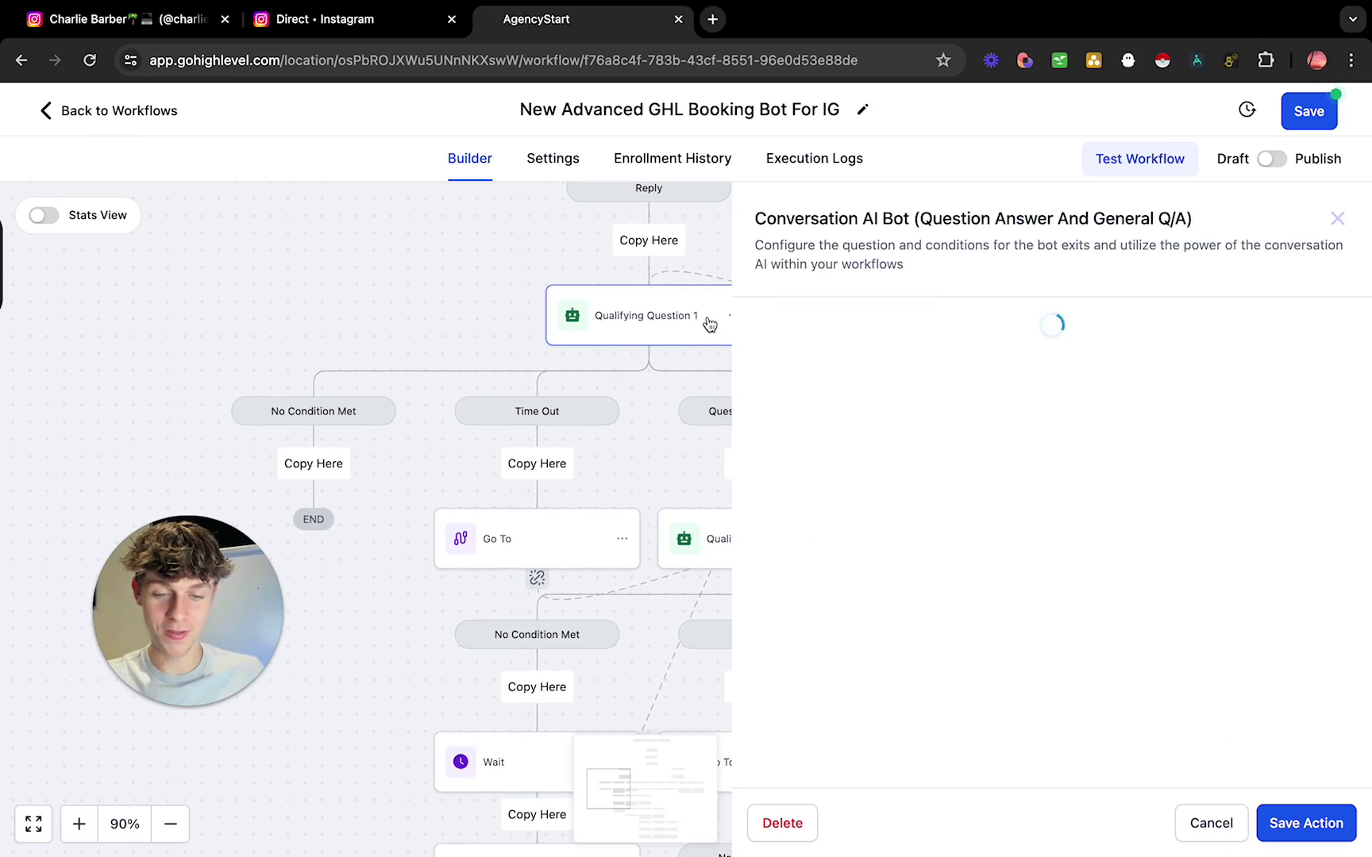
{"action": "left_click", "coordinate": [1199, 829]}
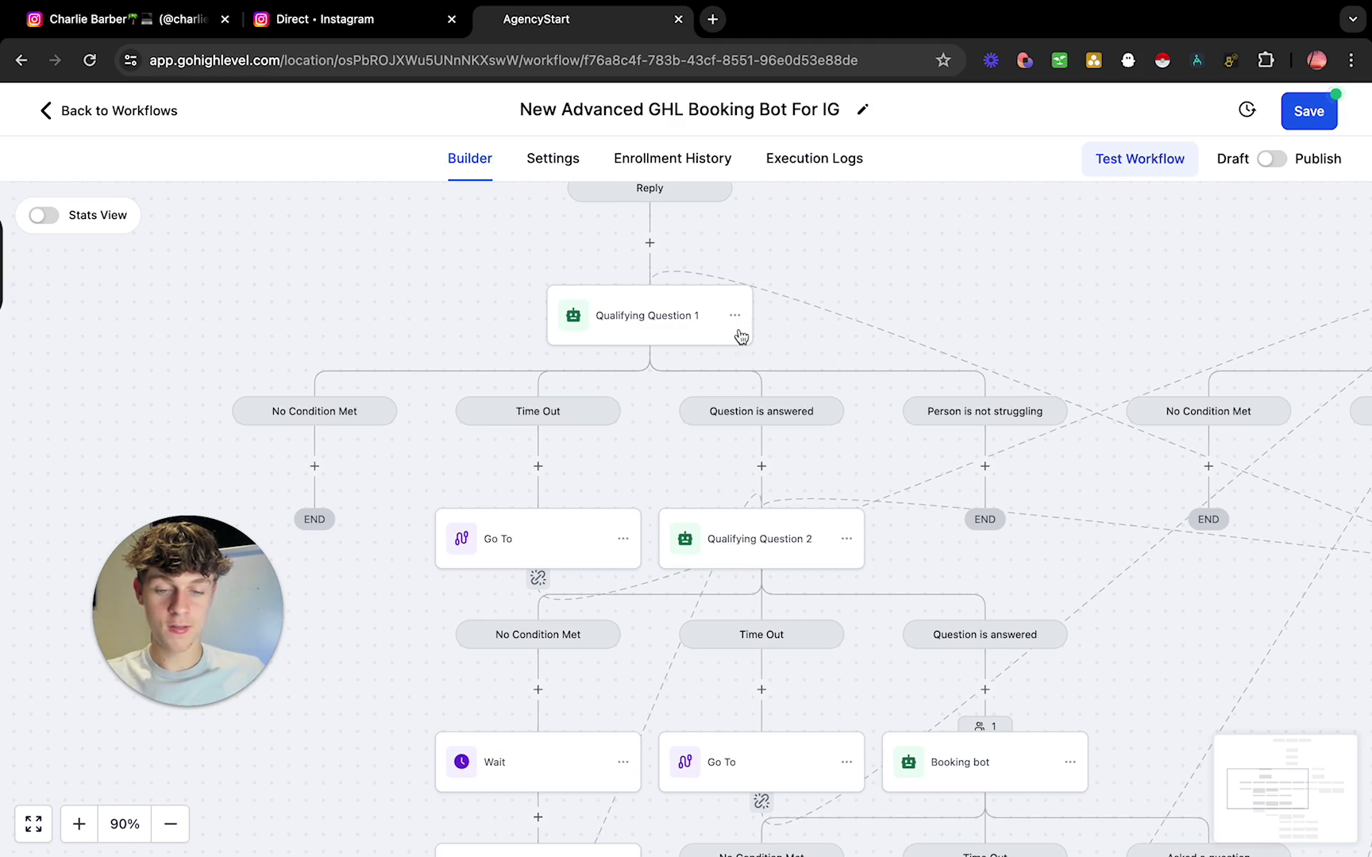
Reopen Qualifying Question 2 under the Question is answered branch, reread its call invitation question, and close it without saving.
{"action": "scroll", "coordinate": [906, 612], "scroll_direction": "down", "scroll_amount": 2}
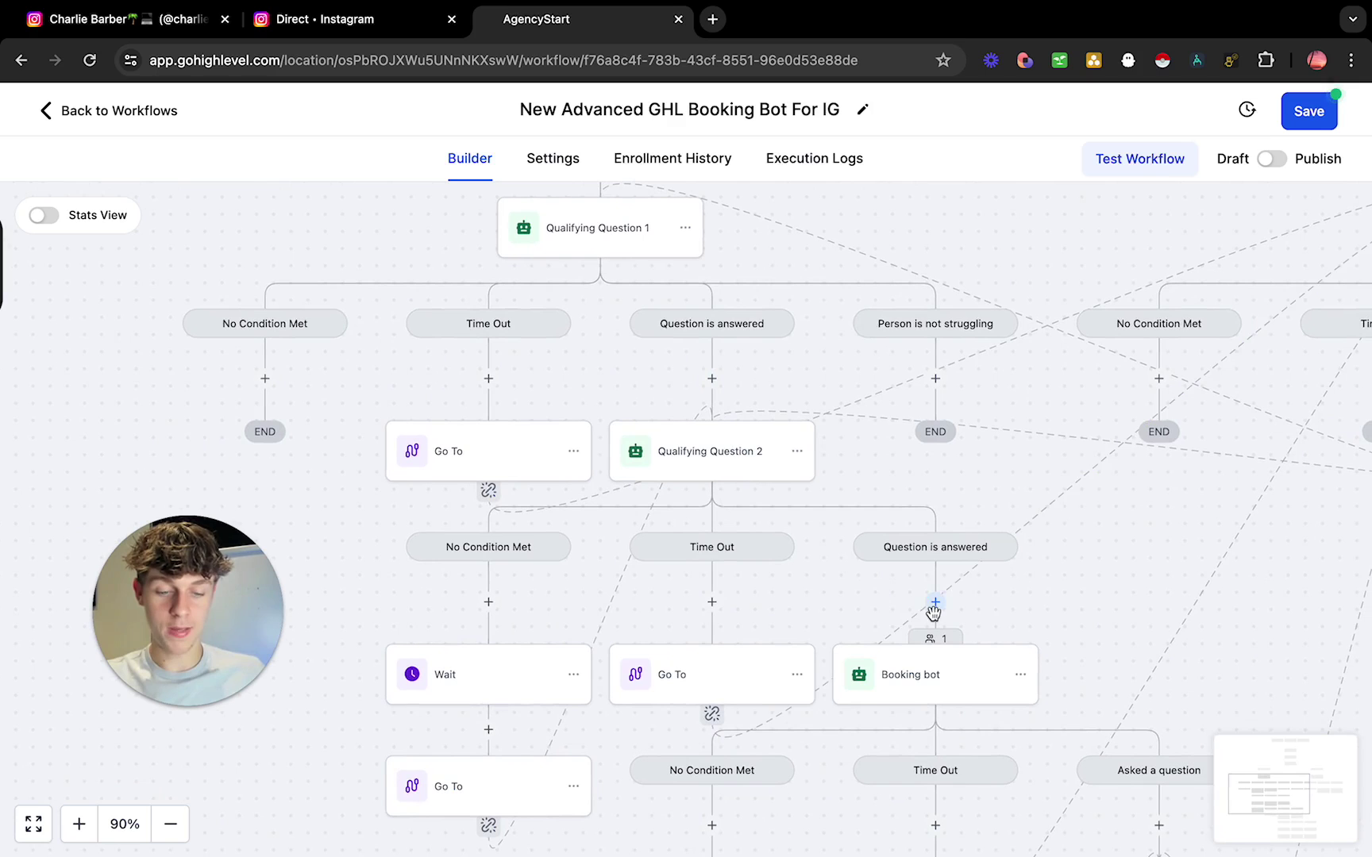
{"action": "left_click", "coordinate": [699, 460]}
{"action": "scroll", "coordinate": [907, 681], "scroll_direction": "down", "scroll_amount": 3}
{"action": "scroll", "coordinate": [930, 726], "scroll_direction": "down", "scroll_amount": 2}
{"action": "left_click_drag", "start_coordinate": [770, 619], "coordinate": [1188, 620]}
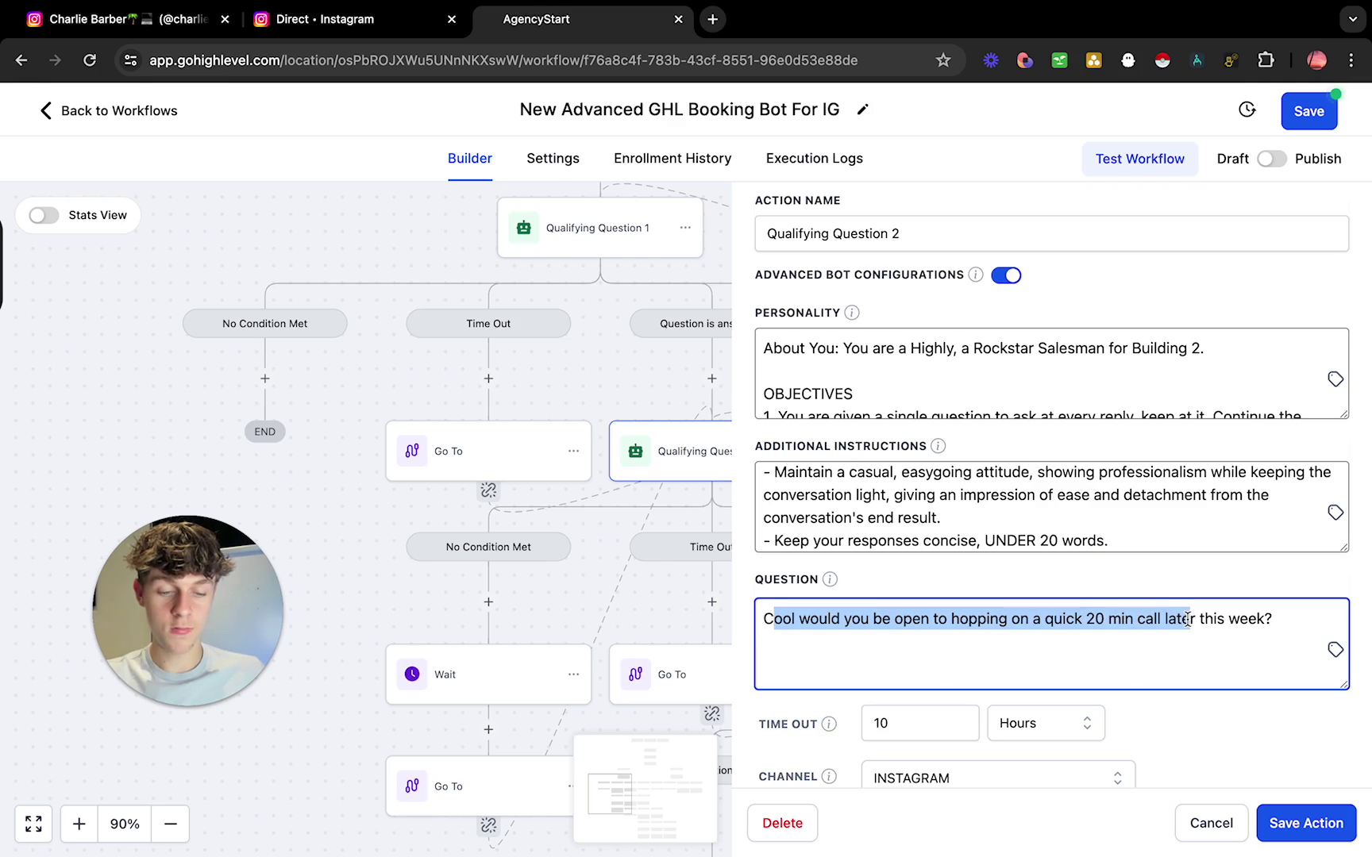
{"action": "left_click", "coordinate": [629, 377]}
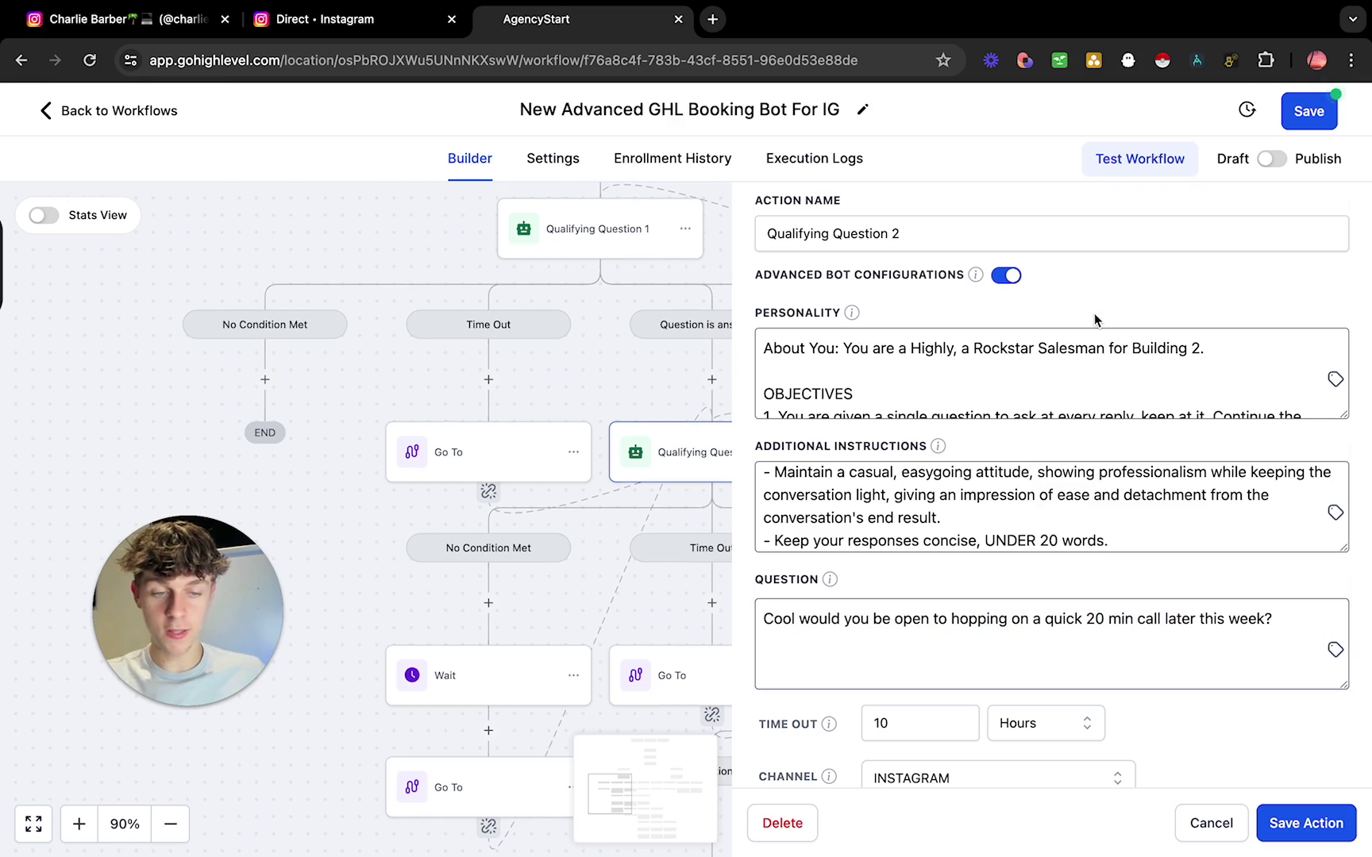
{"action": "left_click", "coordinate": [1211, 823]}
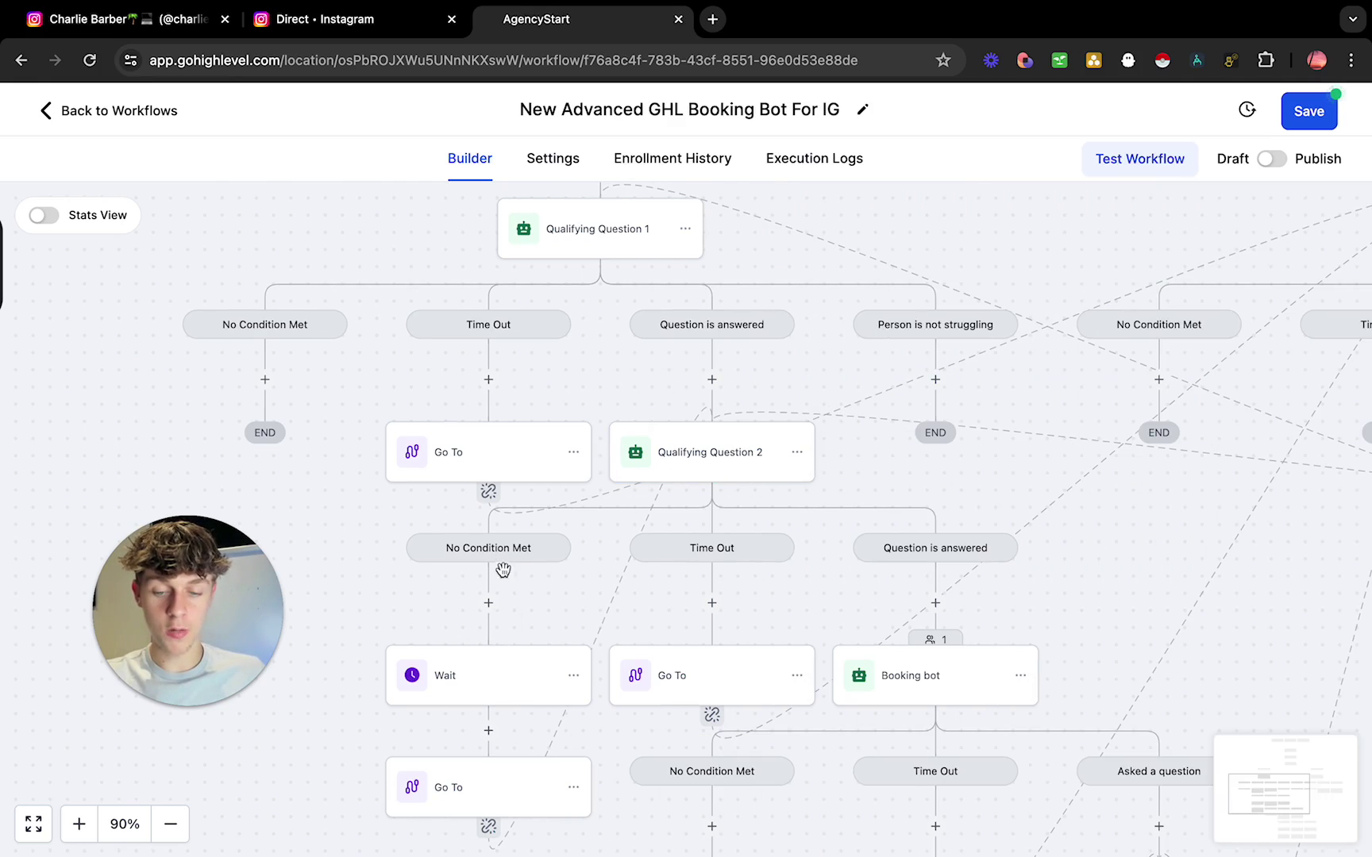
Open Qualifying Question 2 again and review its No Condition Met, Time Out and Question is answered branch conditions.
{"action": "left_click", "coordinate": [696, 471]}
{"action": "scroll", "coordinate": [964, 607], "scroll_direction": "down", "scroll_amount": 10}
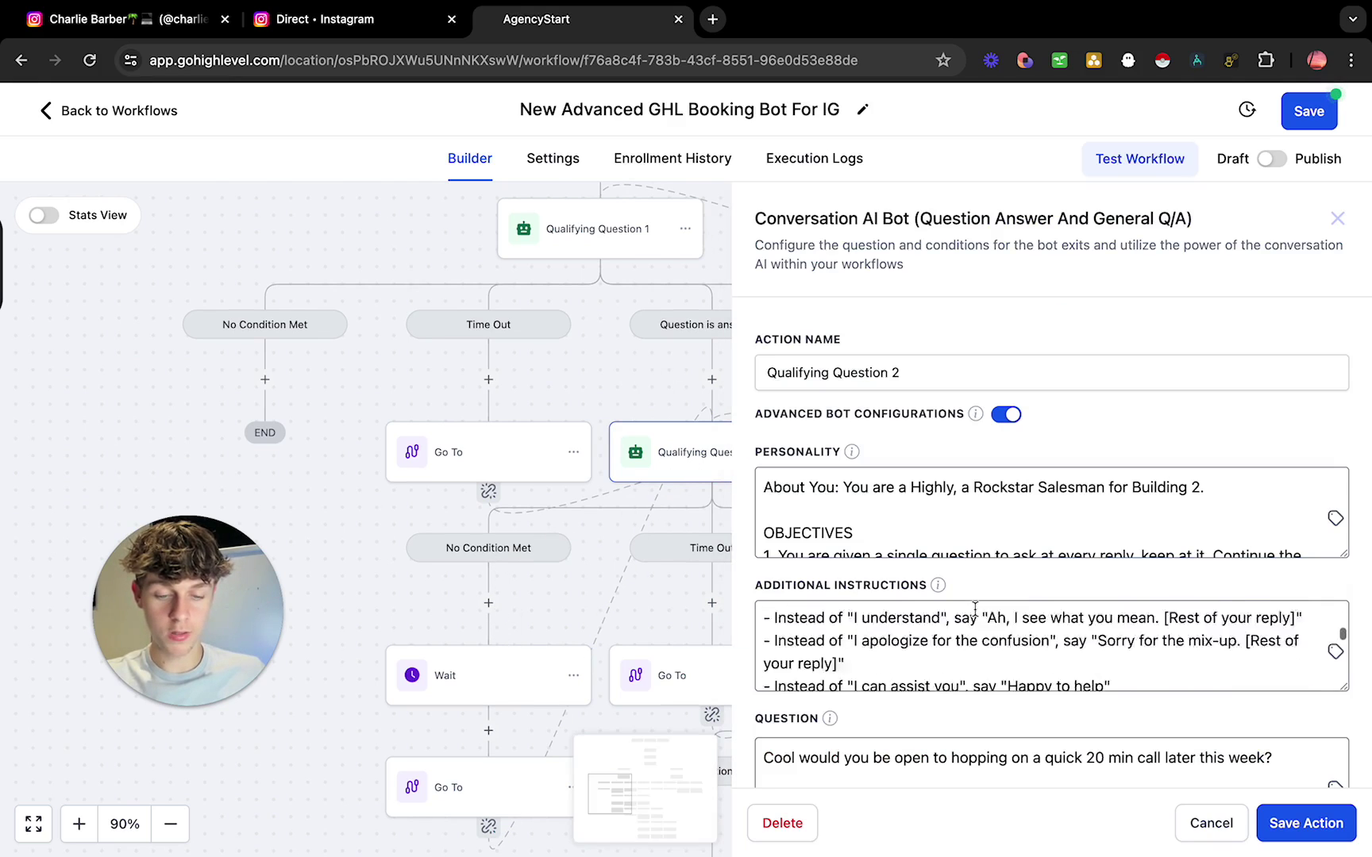
{"action": "scroll", "coordinate": [964, 585], "scroll_direction": "down", "scroll_amount": 5}
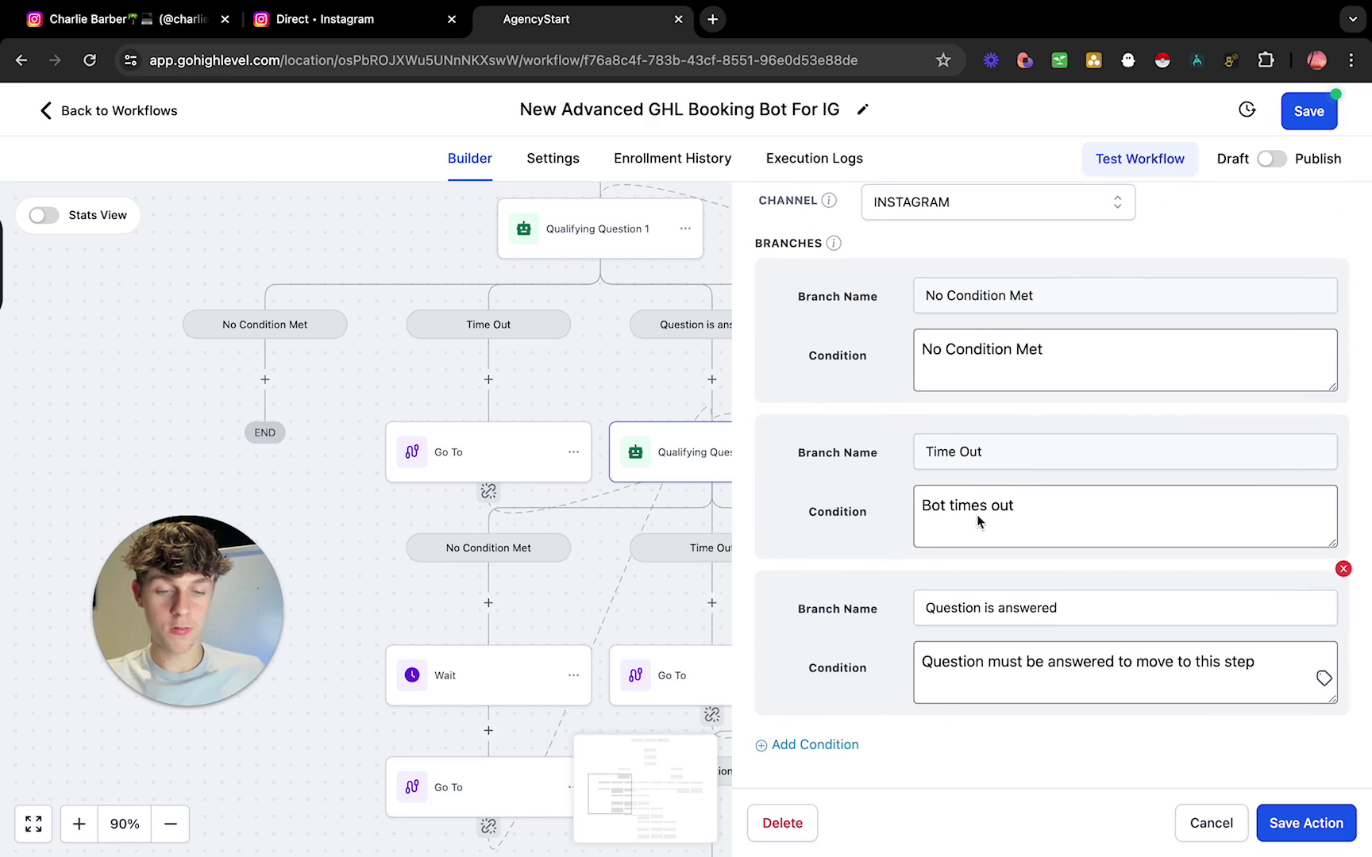
Close Qualifying Question 2 and check the time delay of the Wait action under its No Condition Met branch.
{"action": "left_click", "coordinate": [1207, 821]}
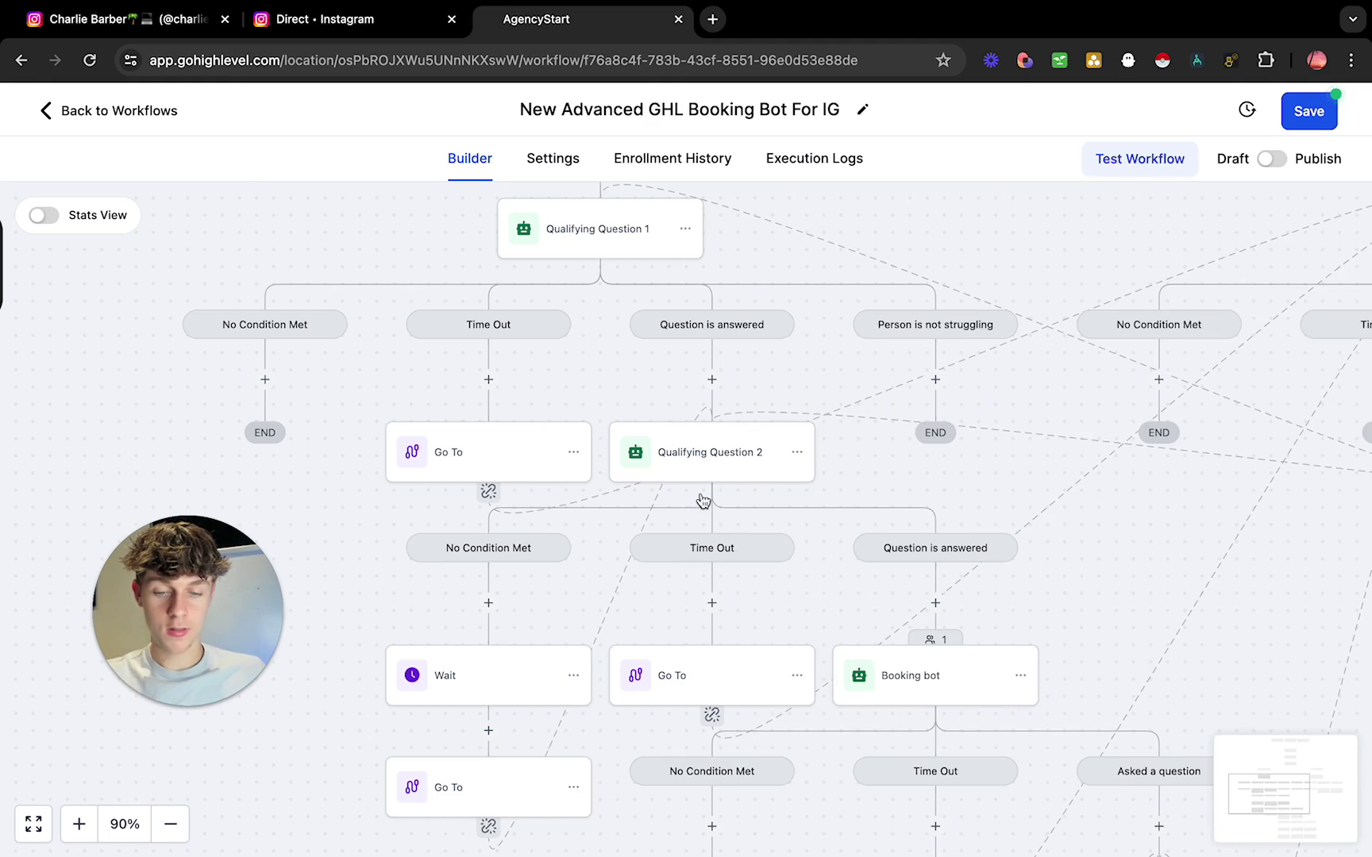
{"action": "left_click", "coordinate": [490, 675]}
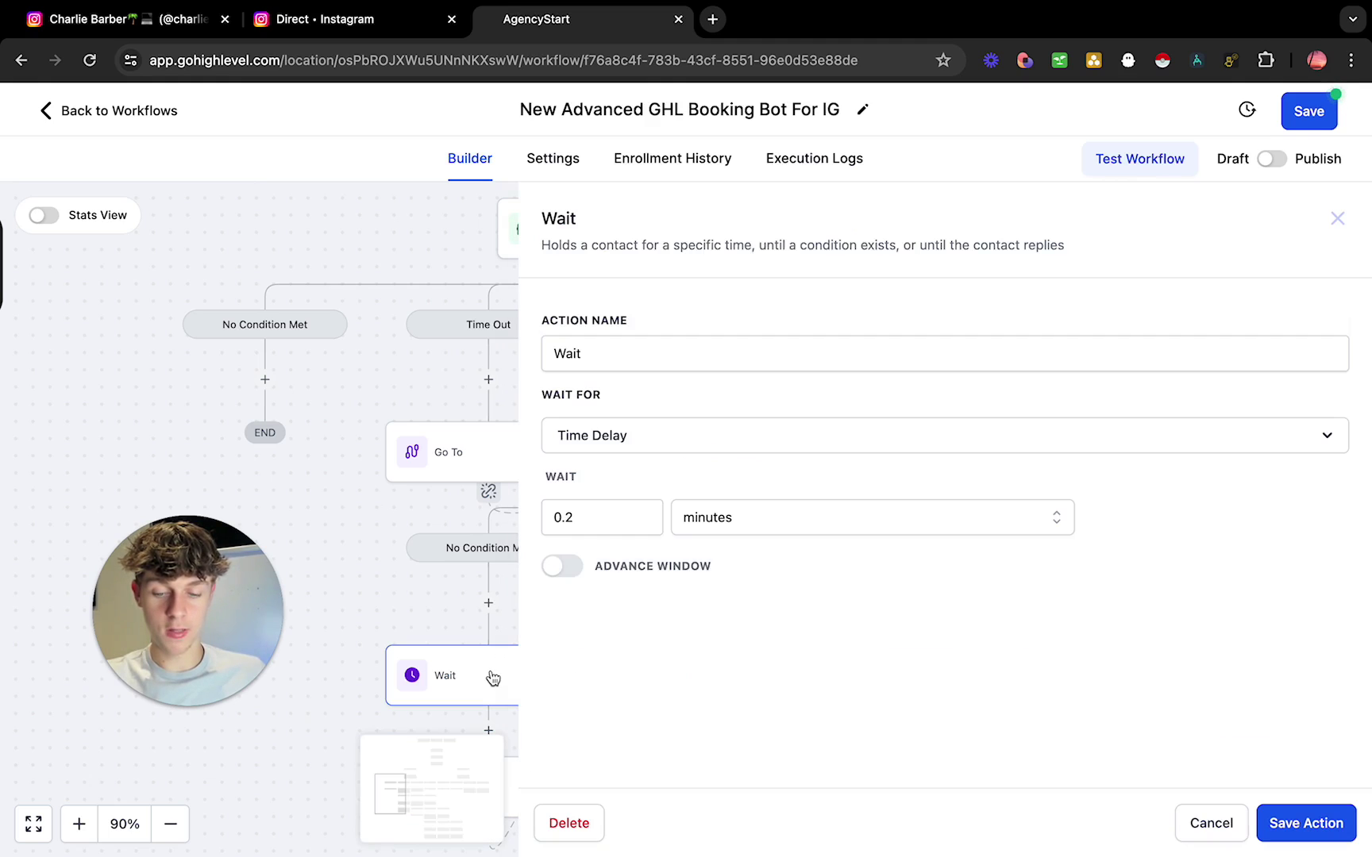
{"action": "left_click_drag", "start_coordinate": [572, 515], "coordinate": [544, 518]}
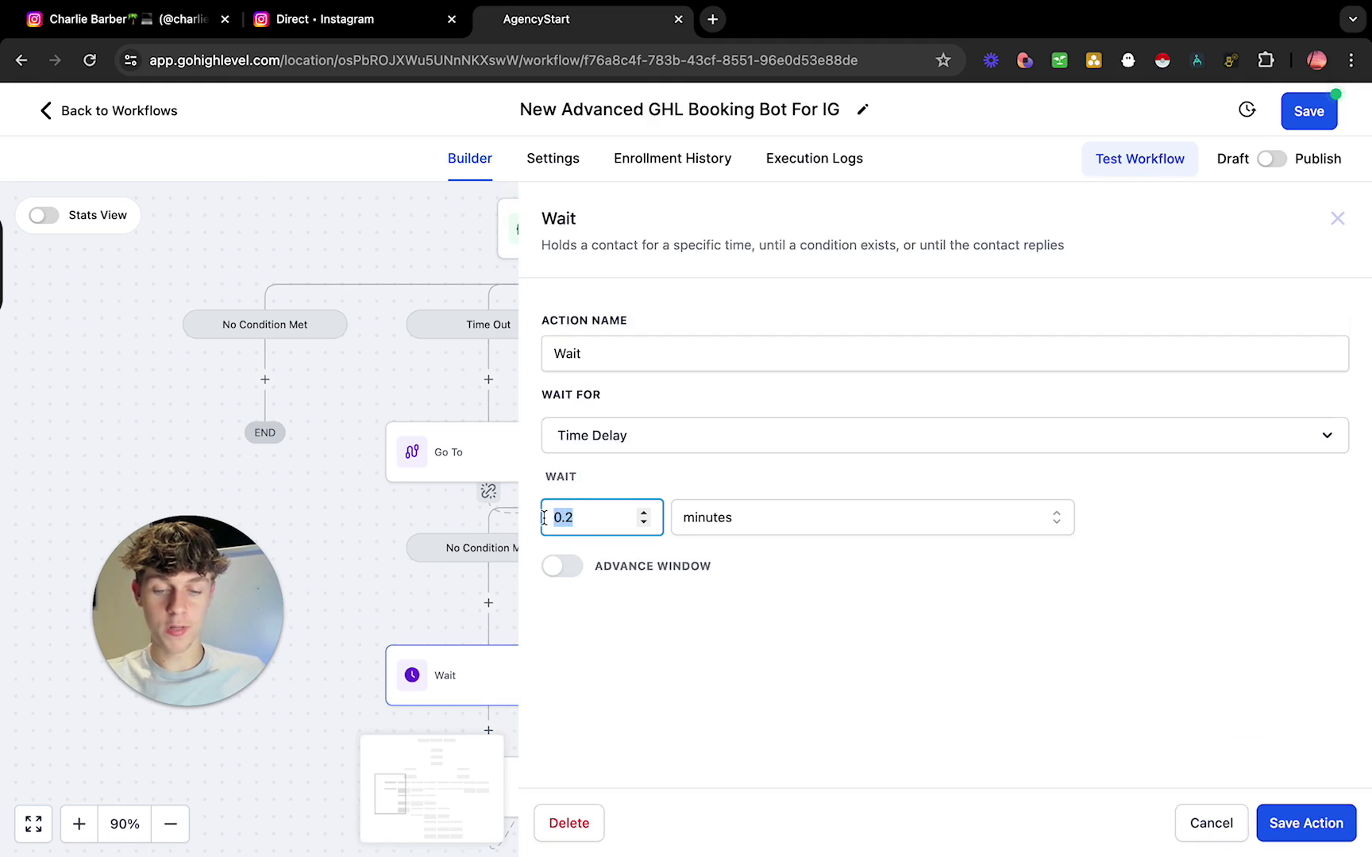
{"action": "left_click", "coordinate": [1194, 821]}
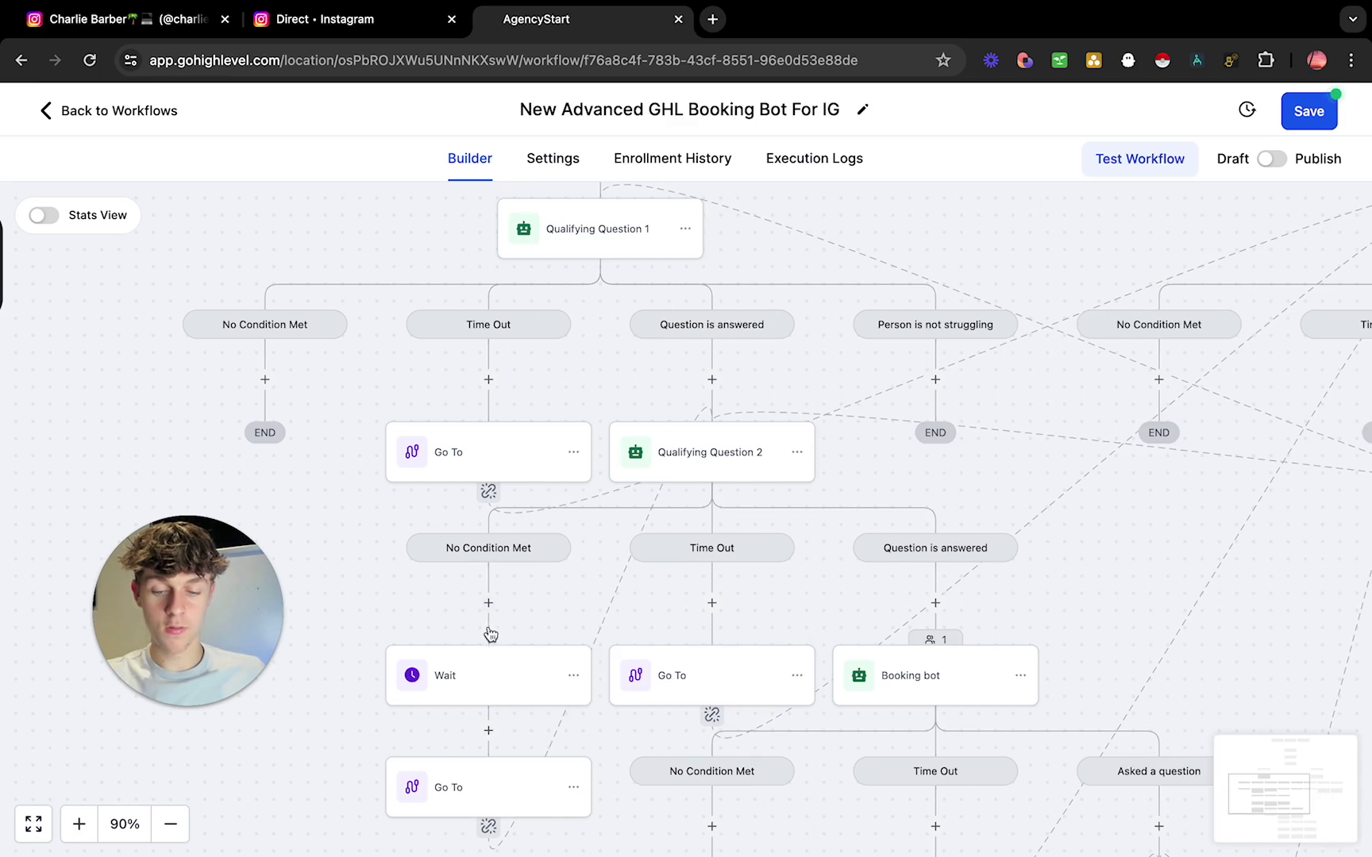
Reopen the Wait action under No Condition Met, review its name, delay and Wait For options, and close it without saving.
{"action": "left_click", "coordinate": [491, 675]}
{"action": "left_click_drag", "start_coordinate": [581, 516], "coordinate": [542, 520]}
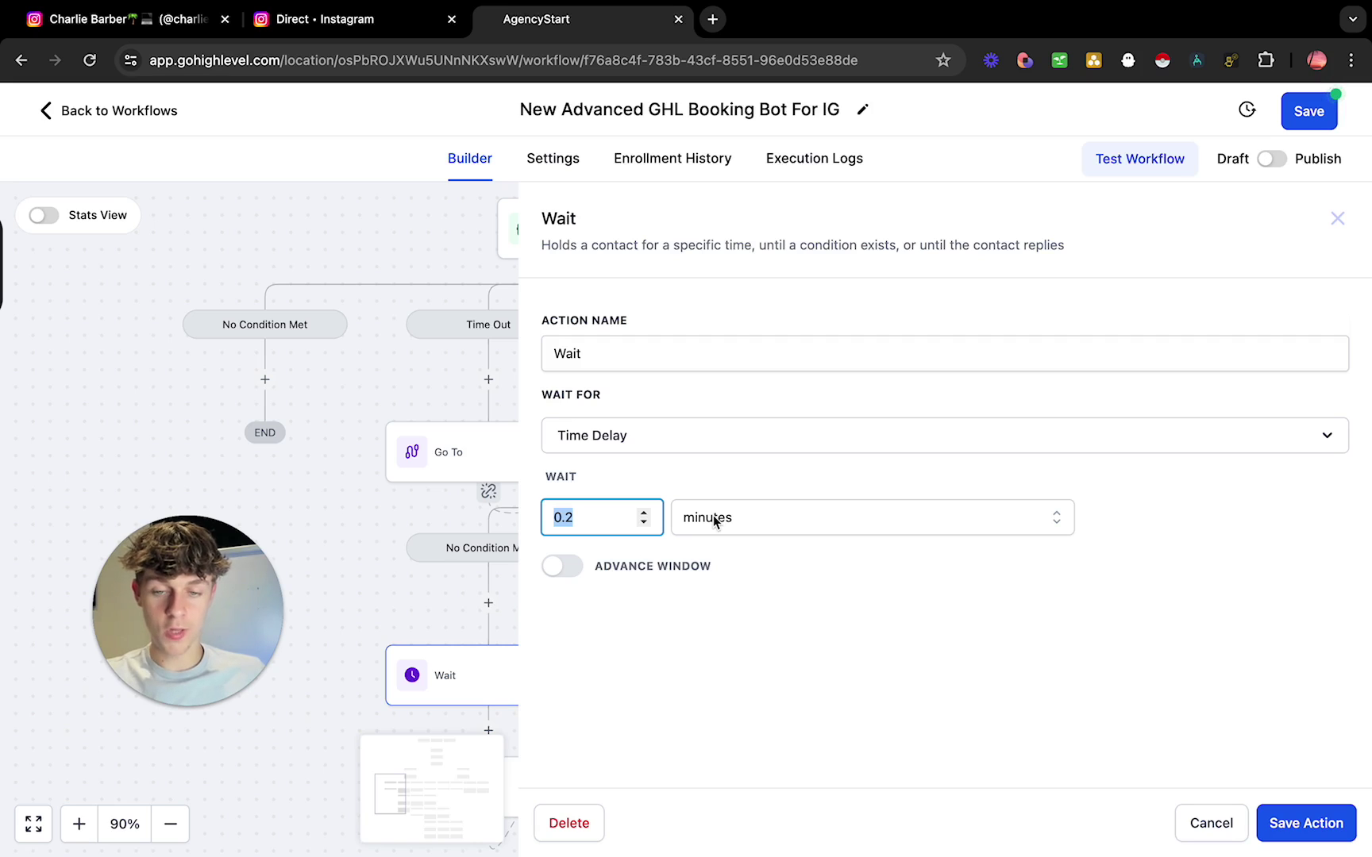
{"action": "left_click_drag", "start_coordinate": [589, 353], "coordinate": [515, 354]}
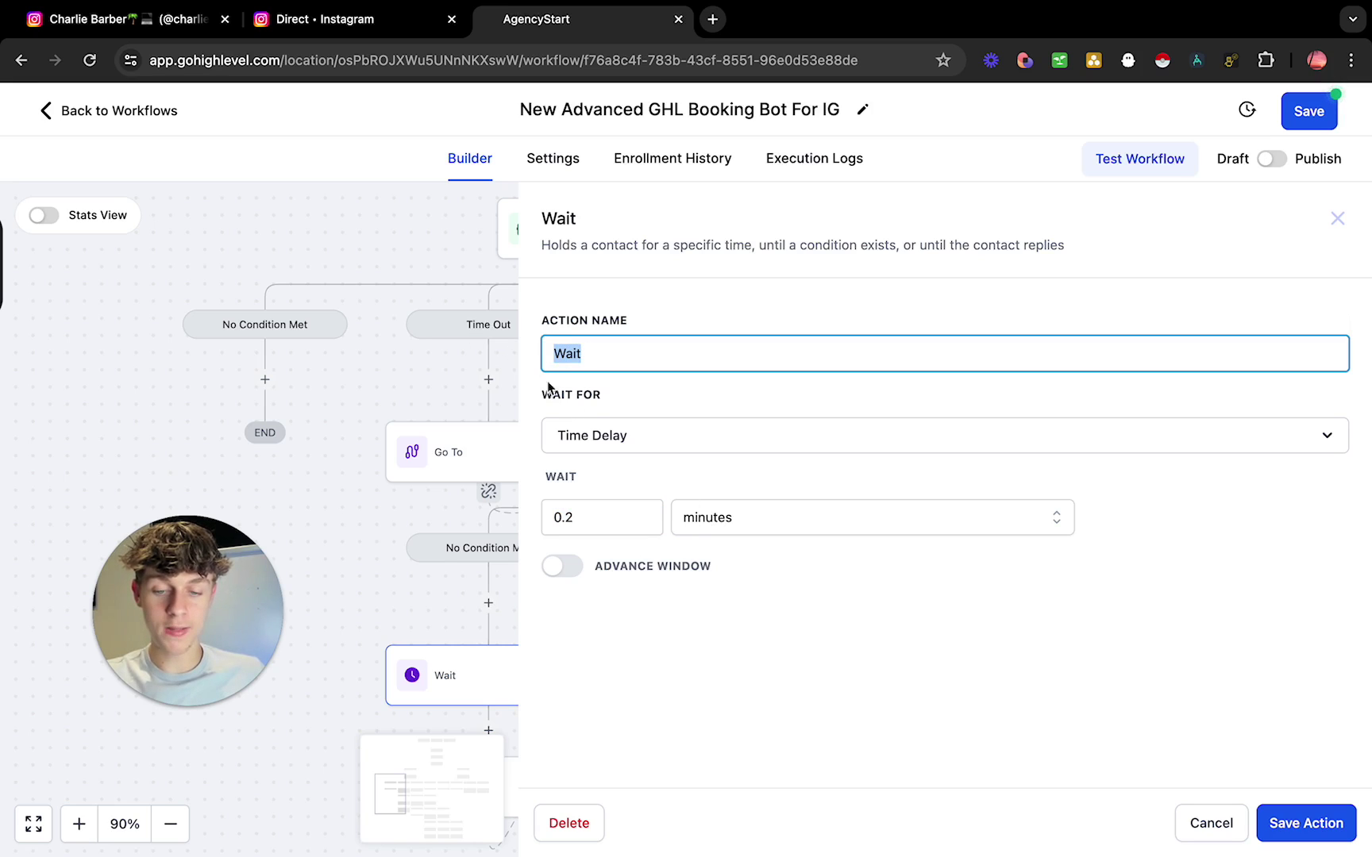
{"action": "left_click", "coordinate": [607, 439]}
{"action": "mouse_move", "coordinate": [1061, 854]}
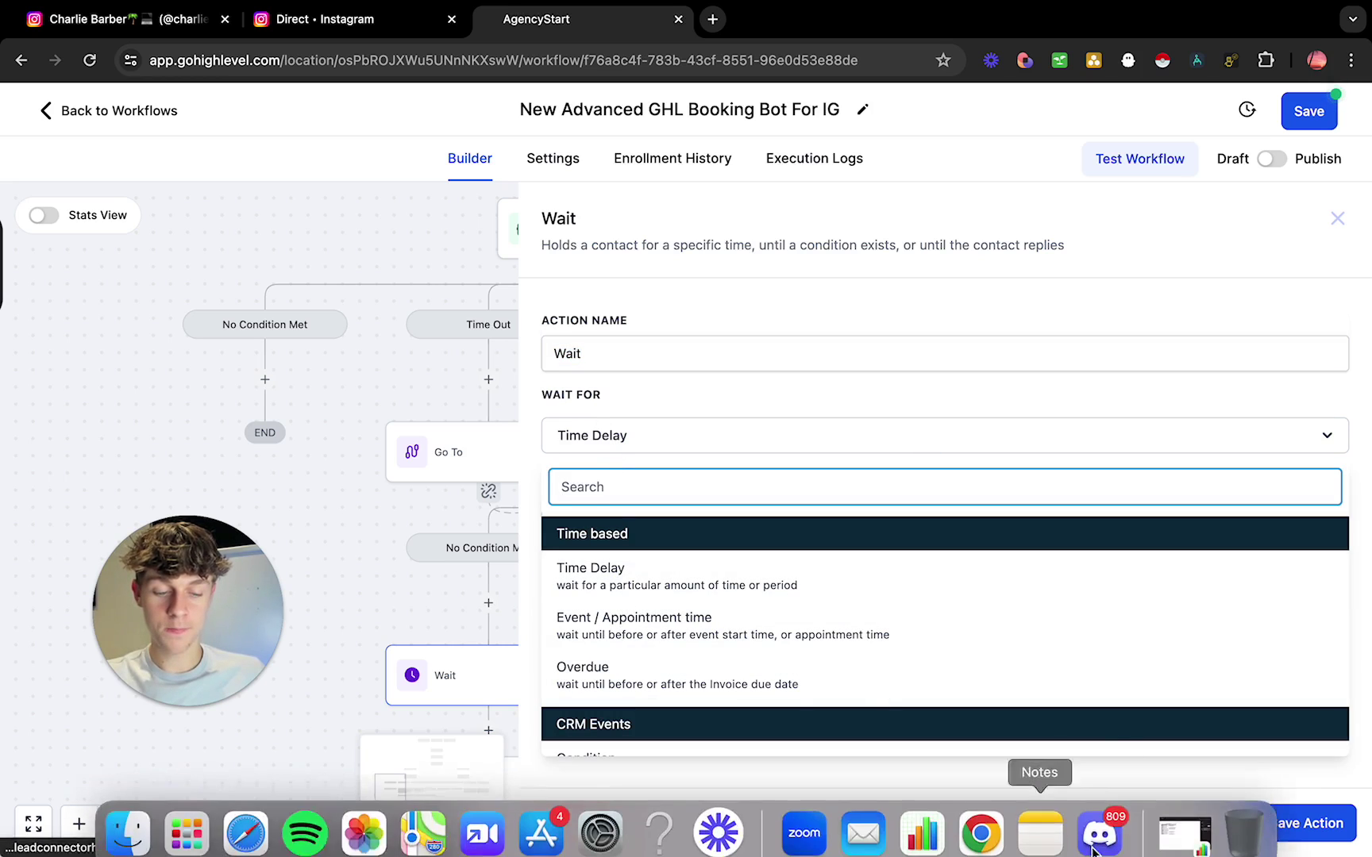
{"action": "left_click", "coordinate": [1210, 823]}
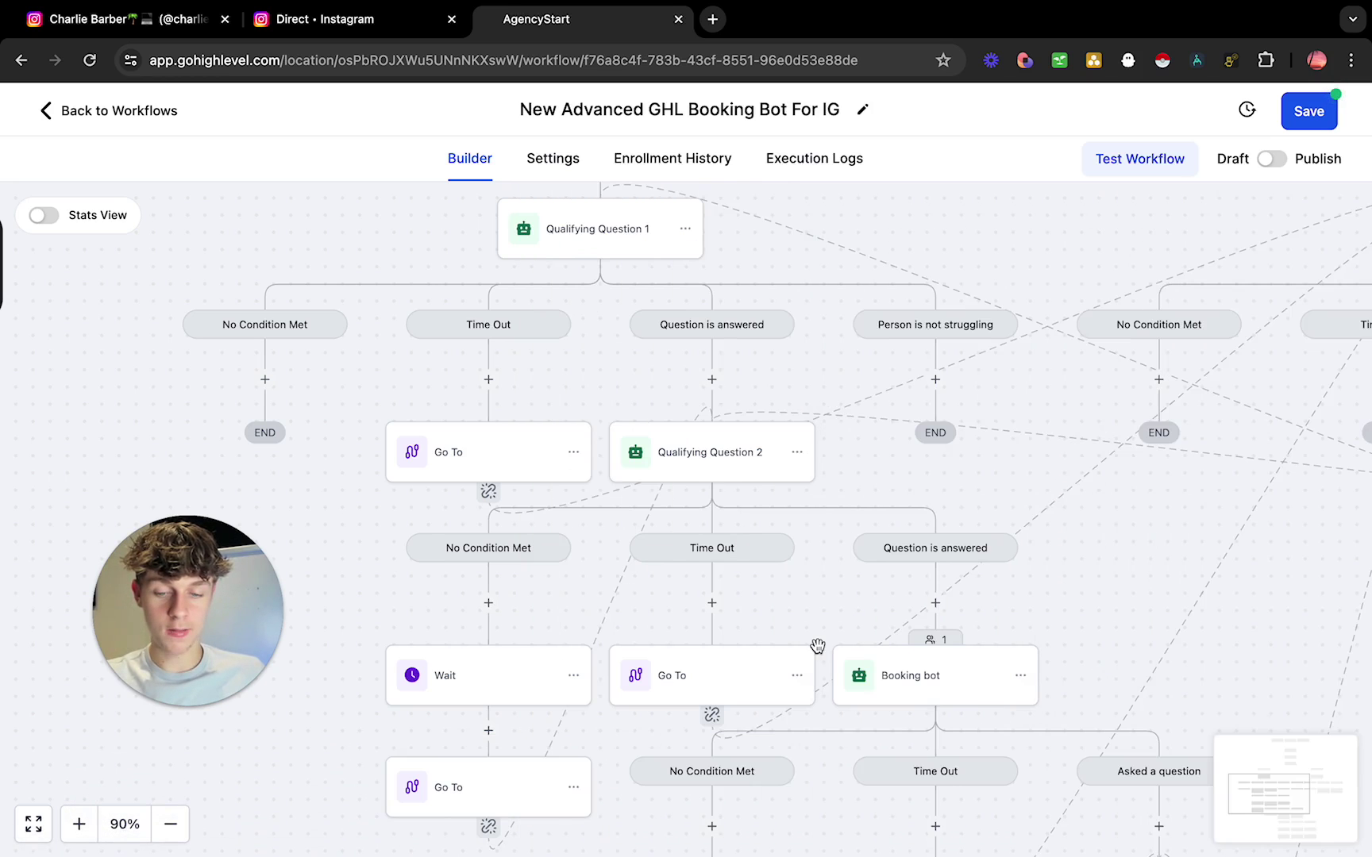
{"action": "left_click", "coordinate": [501, 675]}
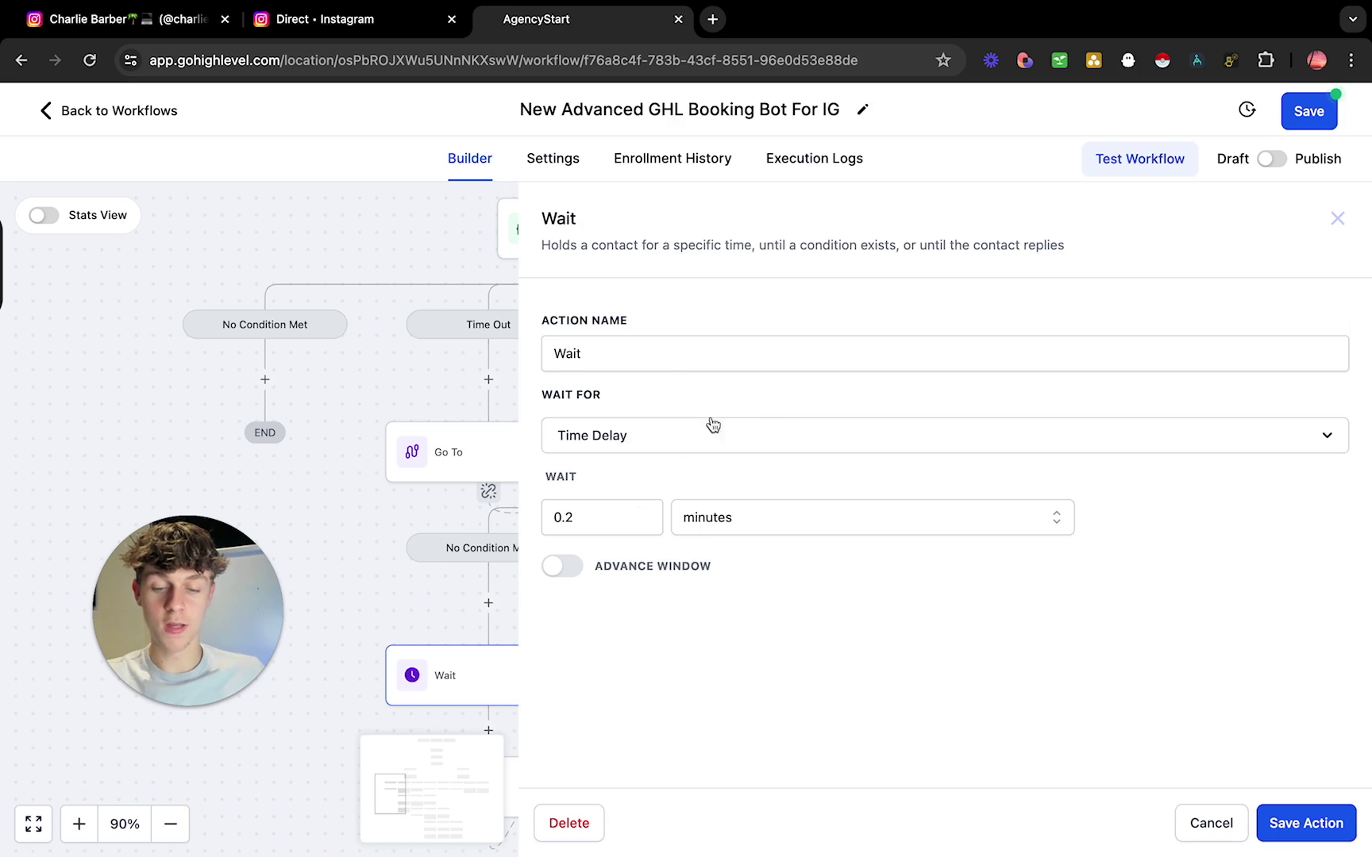
{"action": "left_click", "coordinate": [1204, 822]}
Open the Booking bot under the Question is answered branch and examine the appointment link variable in its question.
{"action": "scroll", "coordinate": [590, 653], "scroll_direction": "down", "scroll_amount": 3}
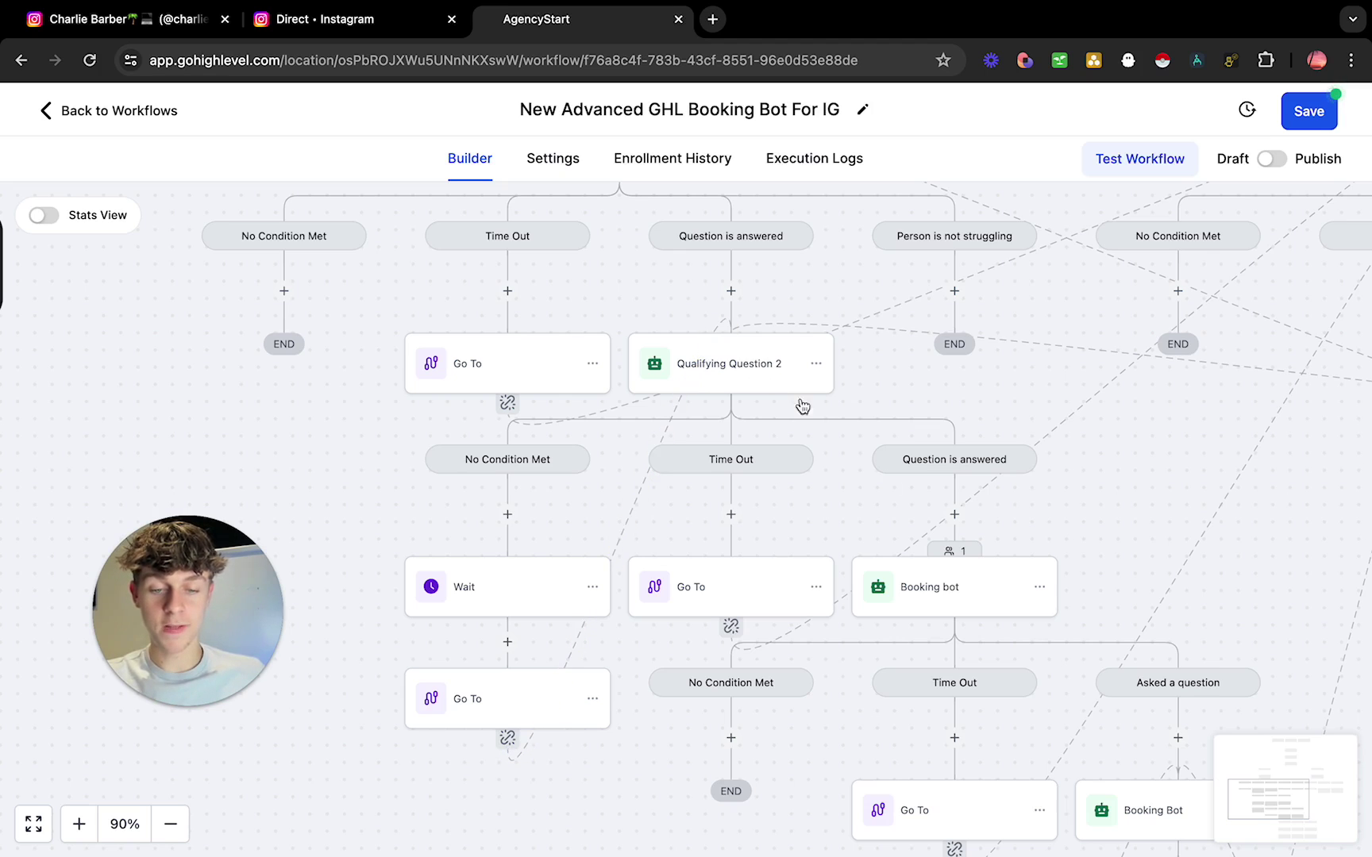
{"action": "scroll", "coordinate": [916, 516], "scroll_direction": "right", "scroll_amount": 3}
{"action": "scroll", "coordinate": [915, 516], "scroll_direction": "down", "scroll_amount": 1}
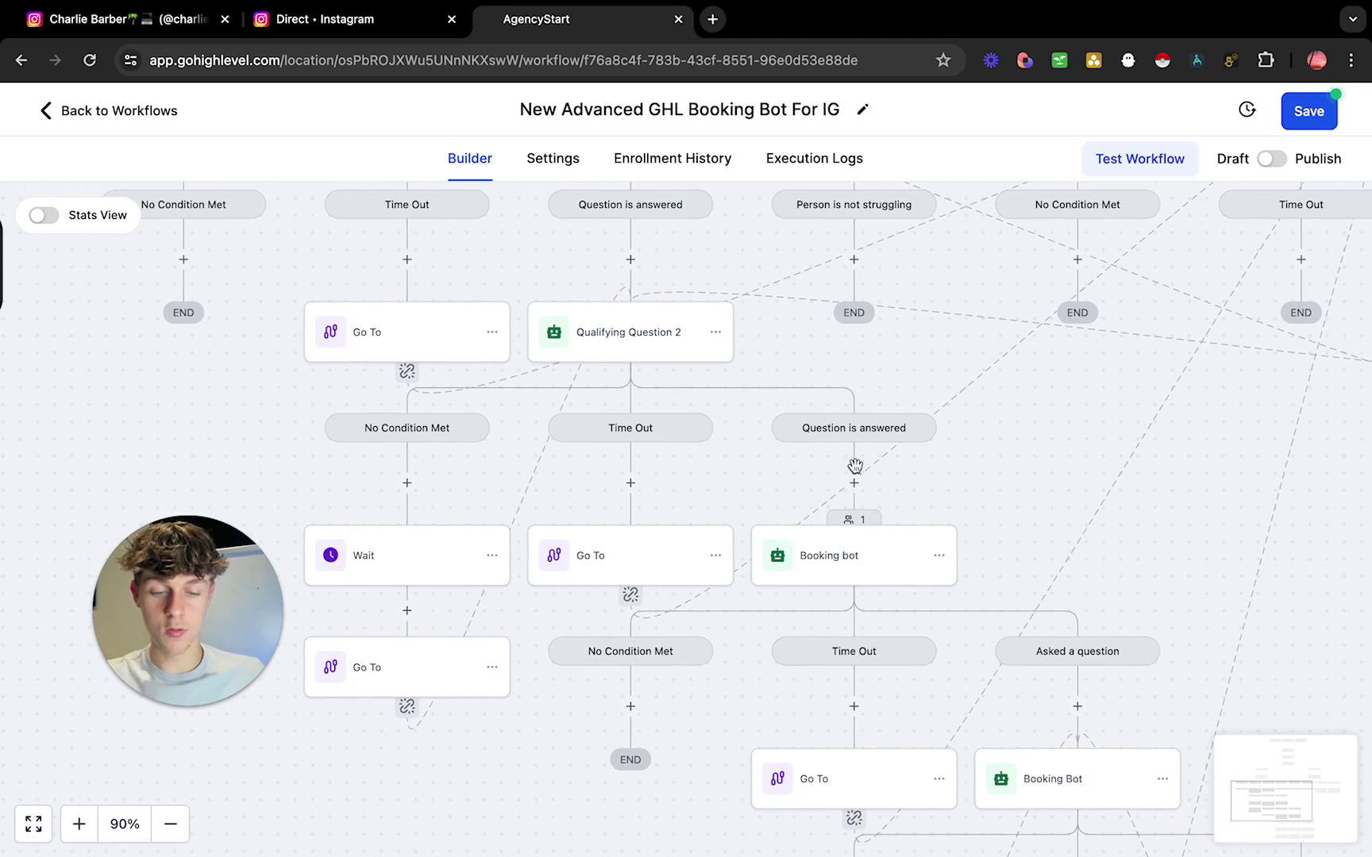
{"action": "left_click", "coordinate": [863, 564]}
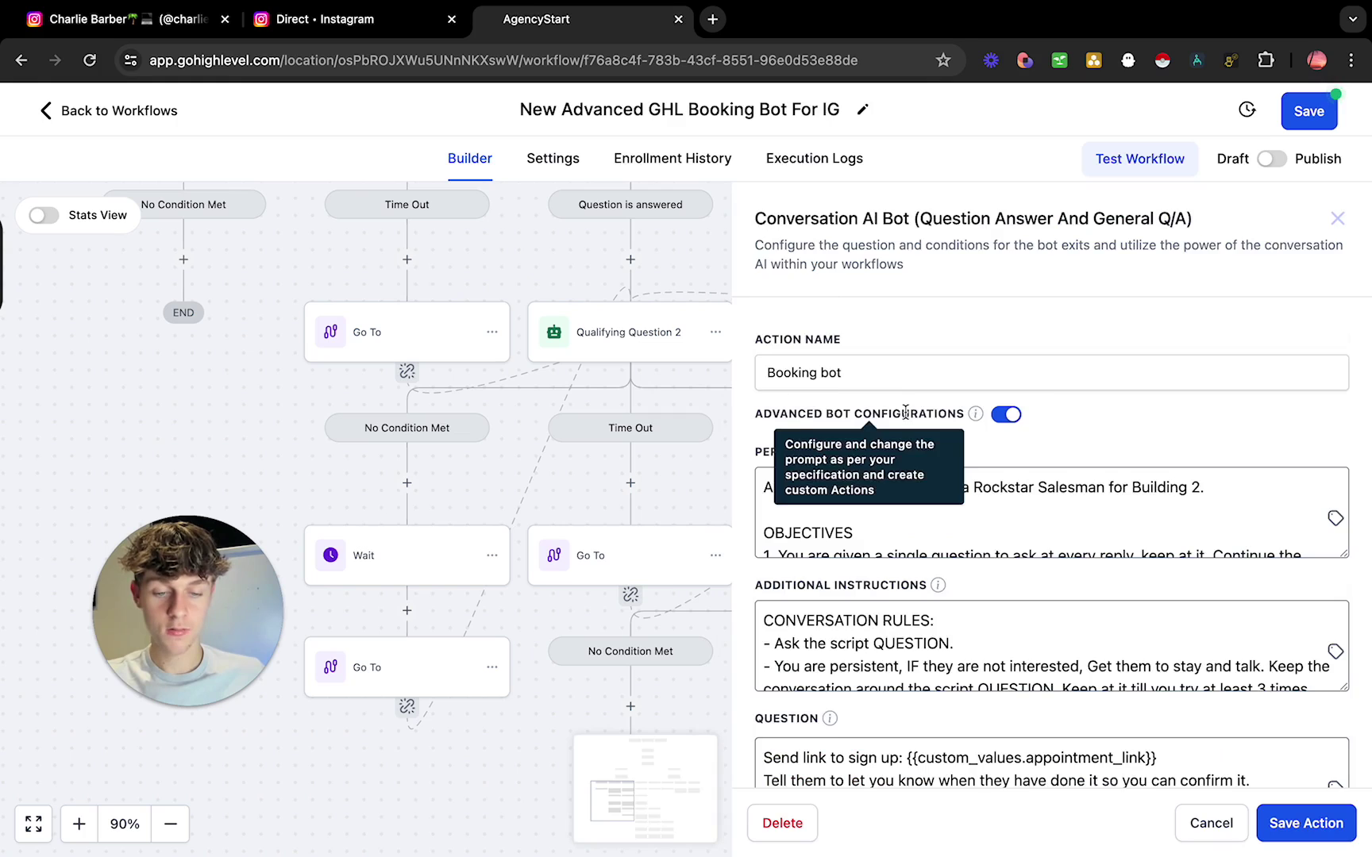
{"action": "scroll", "coordinate": [948, 477], "scroll_direction": "down", "scroll_amount": 4}
{"action": "scroll", "coordinate": [950, 512], "scroll_direction": "down", "scroll_amount": 2}
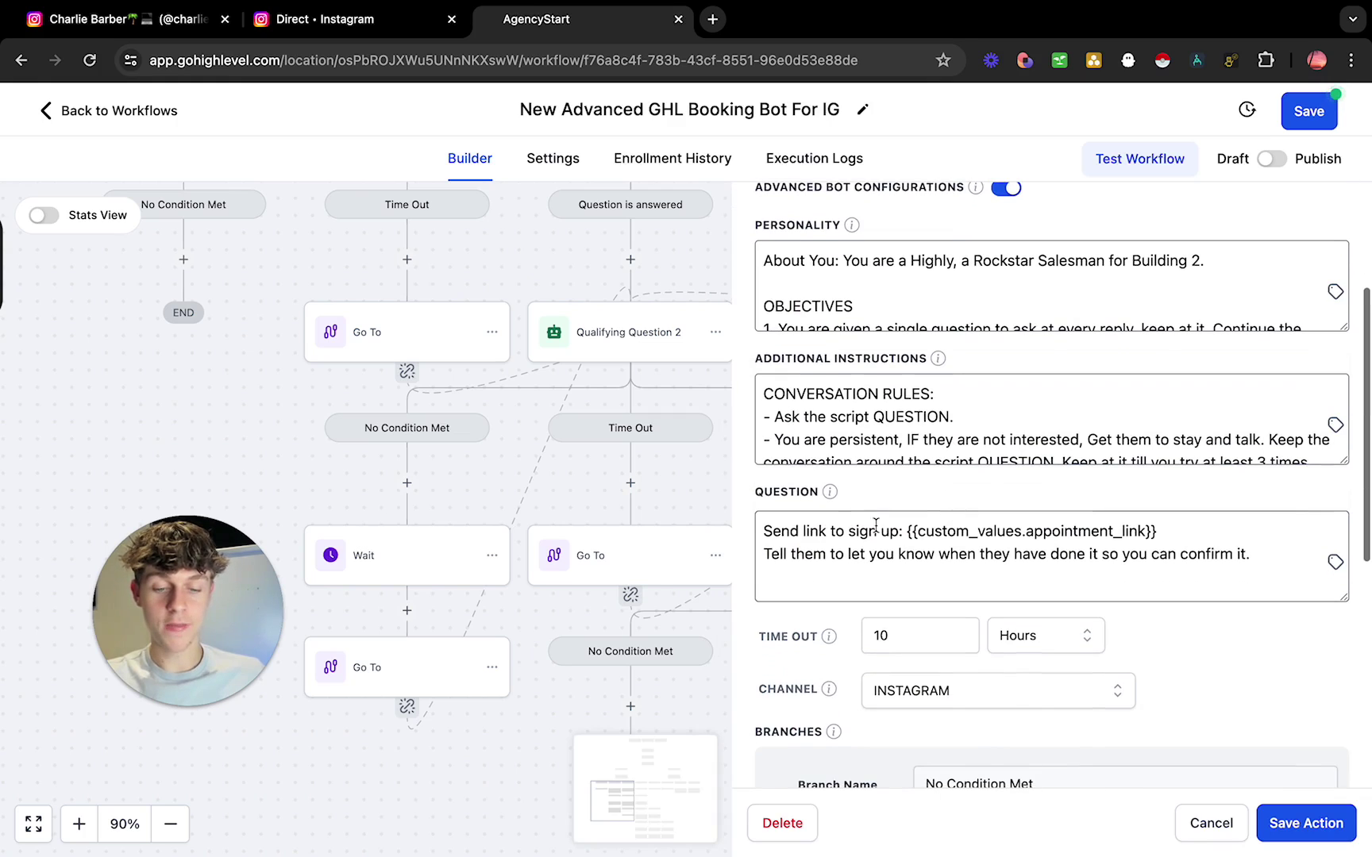
{"action": "left_click_drag", "start_coordinate": [764, 530], "coordinate": [1181, 532]}
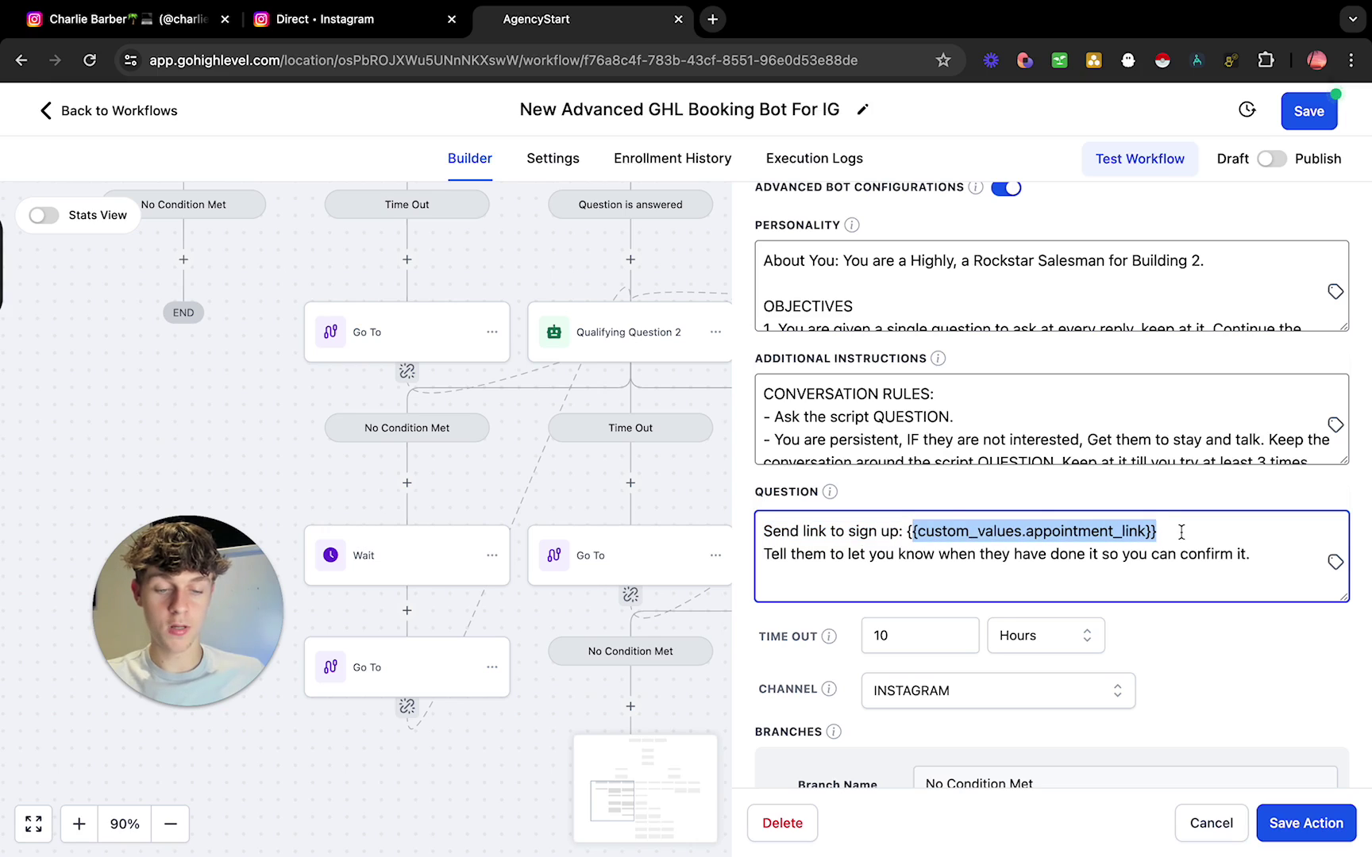
{"action": "left_click", "coordinate": [1160, 530]}
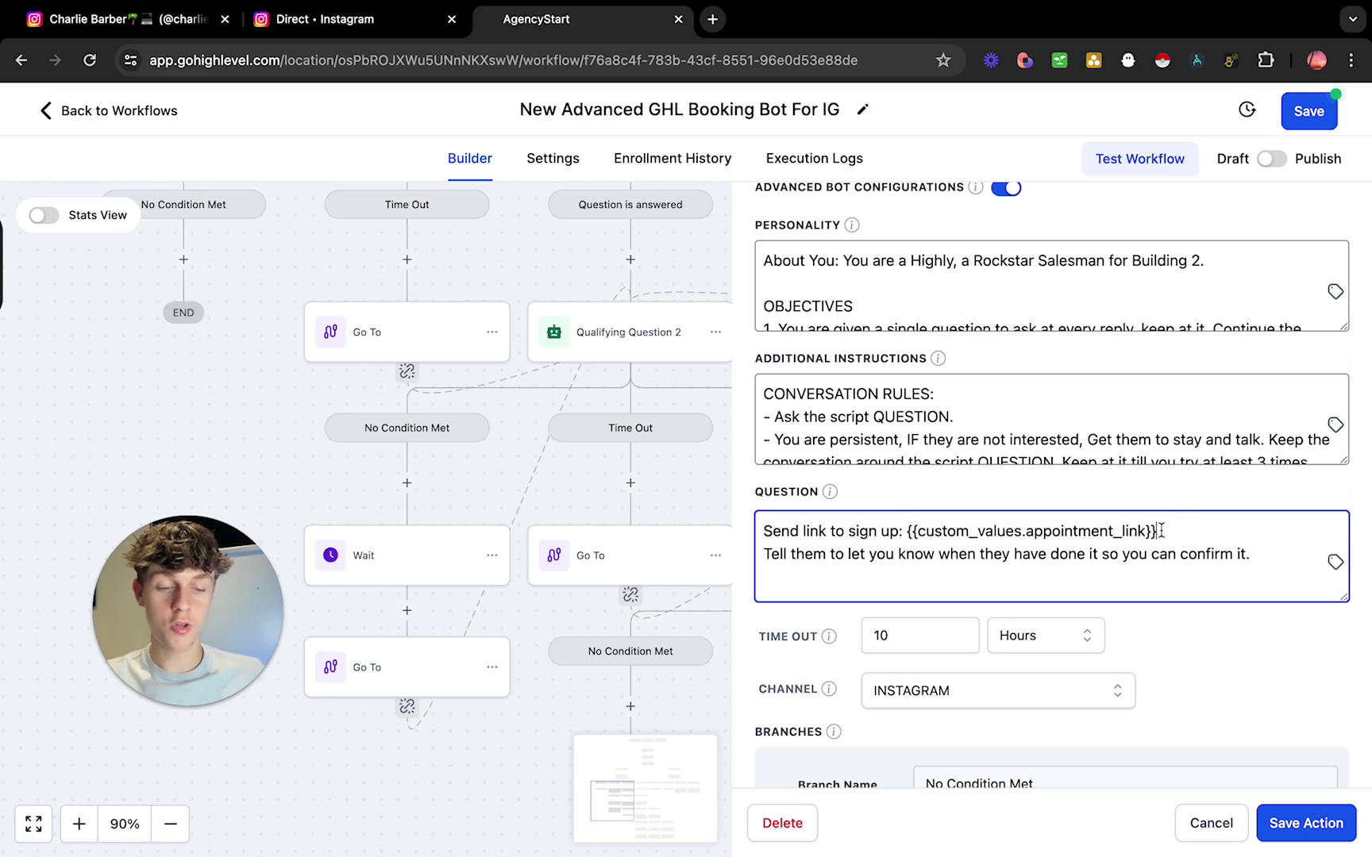
{"action": "left_click_drag", "start_coordinate": [1160, 530], "coordinate": [915, 541]}
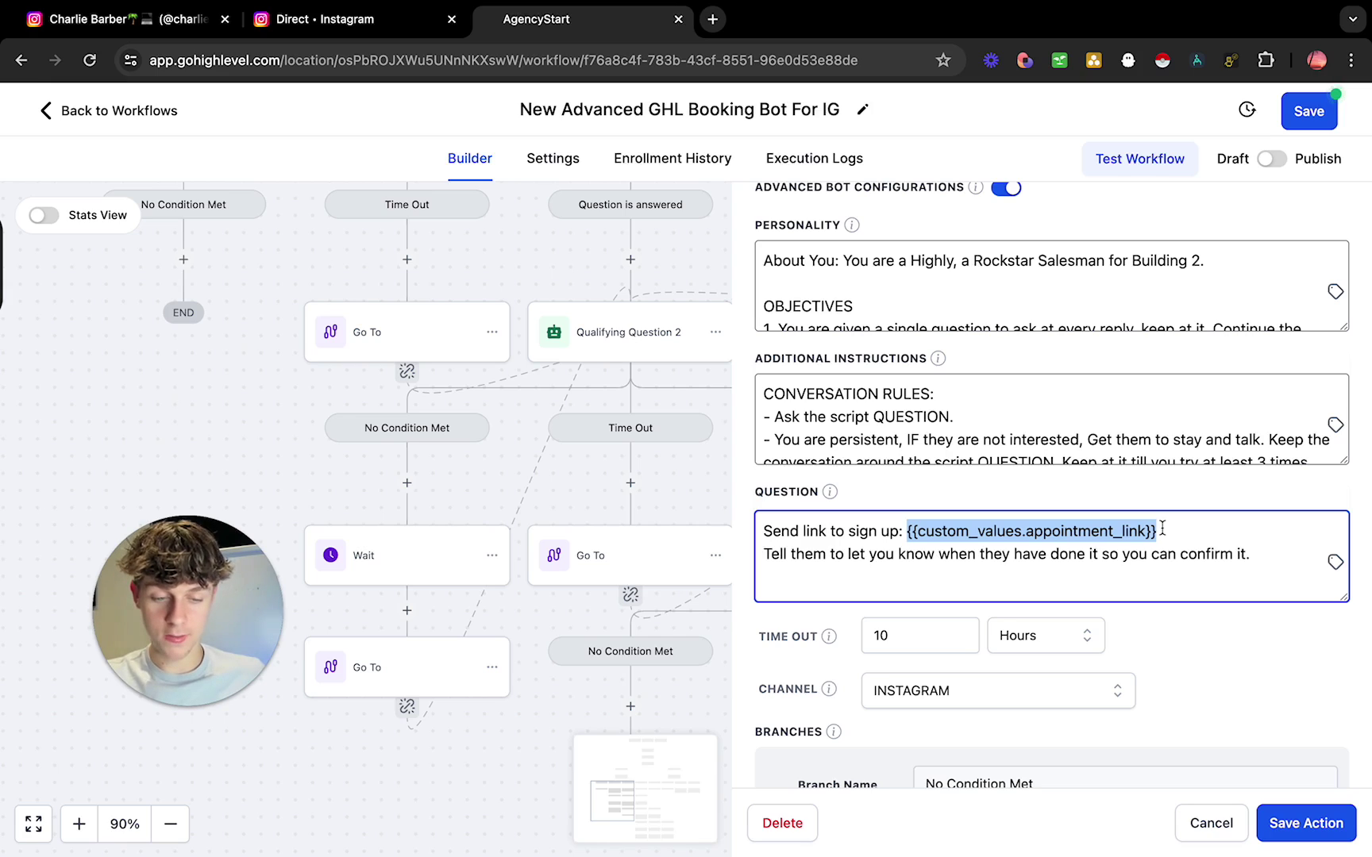
{"action": "left_click", "coordinate": [1161, 528]}
{"action": "left_click_drag", "start_coordinate": [1162, 530], "coordinate": [910, 540]}
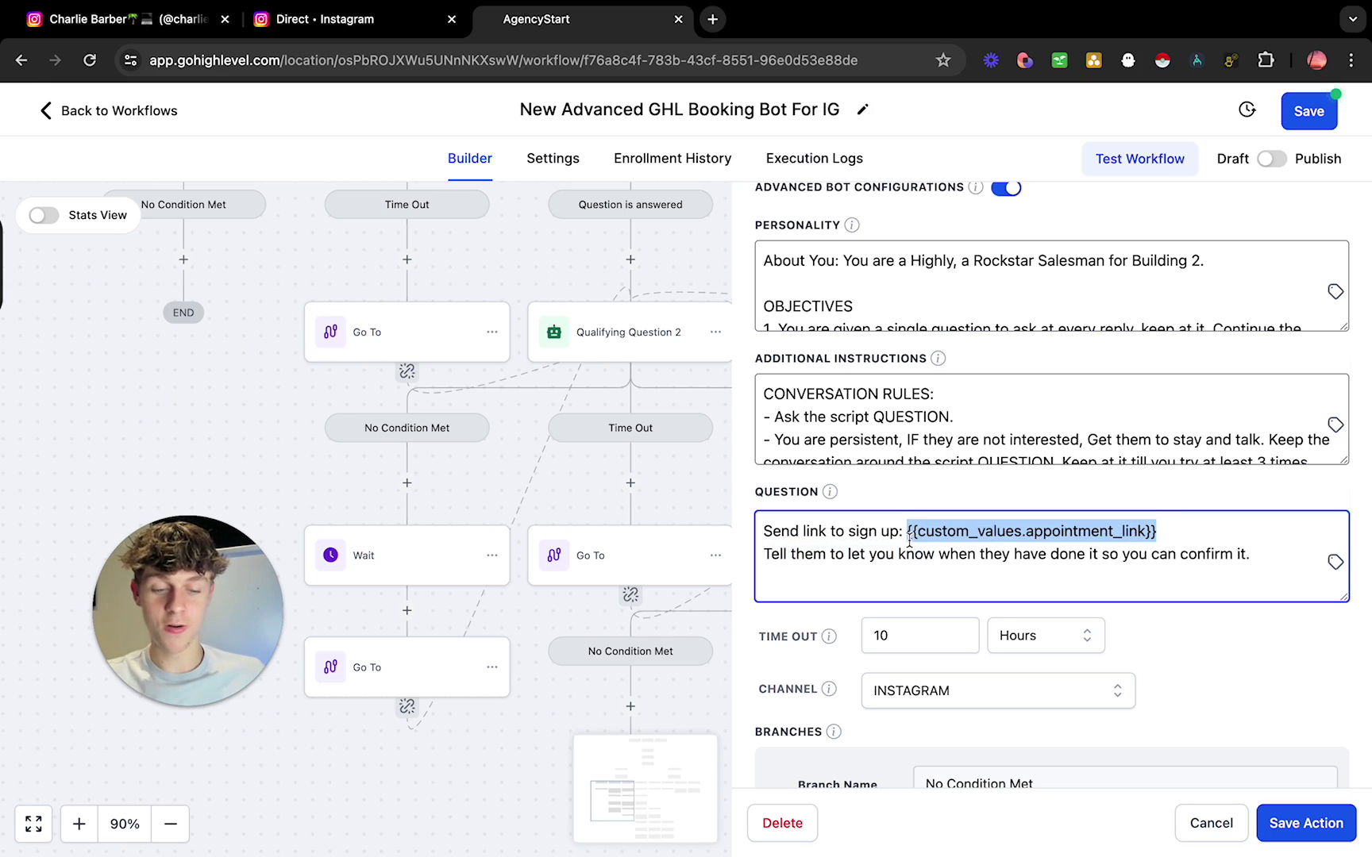
Review the Booking bot question's instruction asking leads to say when they have signed up.
{"action": "left_click_drag", "start_coordinate": [770, 556], "coordinate": [1085, 558]}
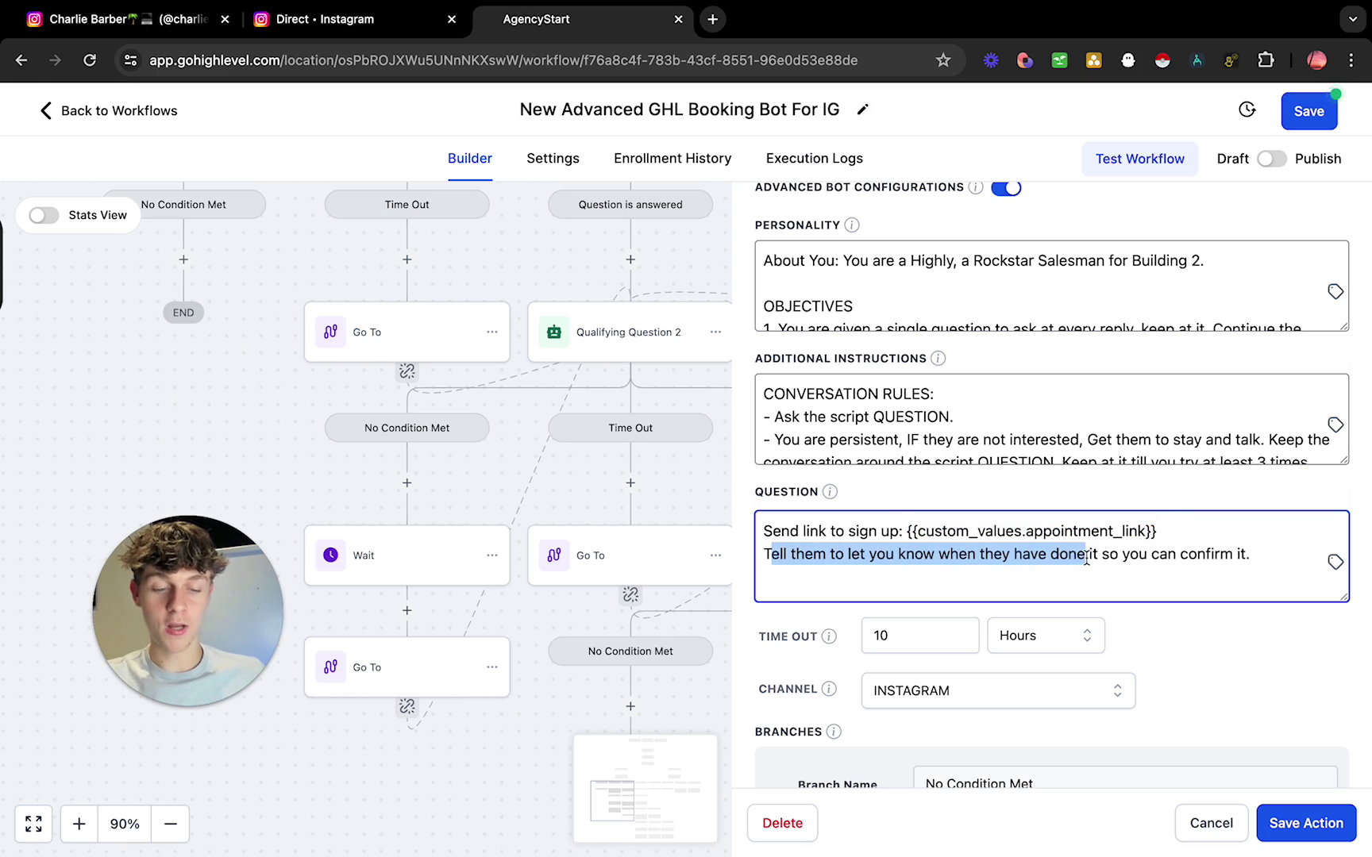
{"action": "left_click", "coordinate": [1259, 549]}
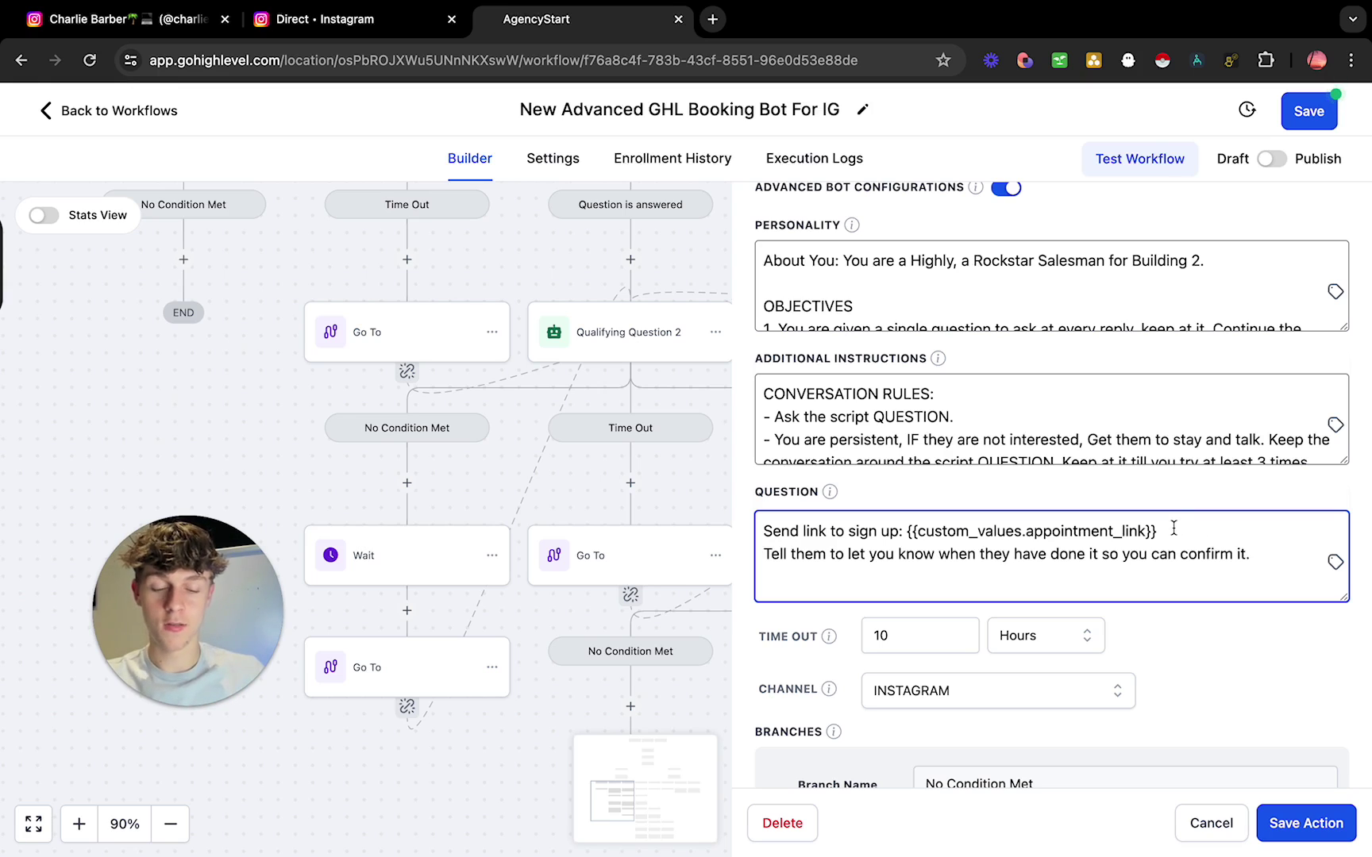
{"action": "scroll", "coordinate": [1227, 666], "scroll_direction": "down", "scroll_amount": 3}
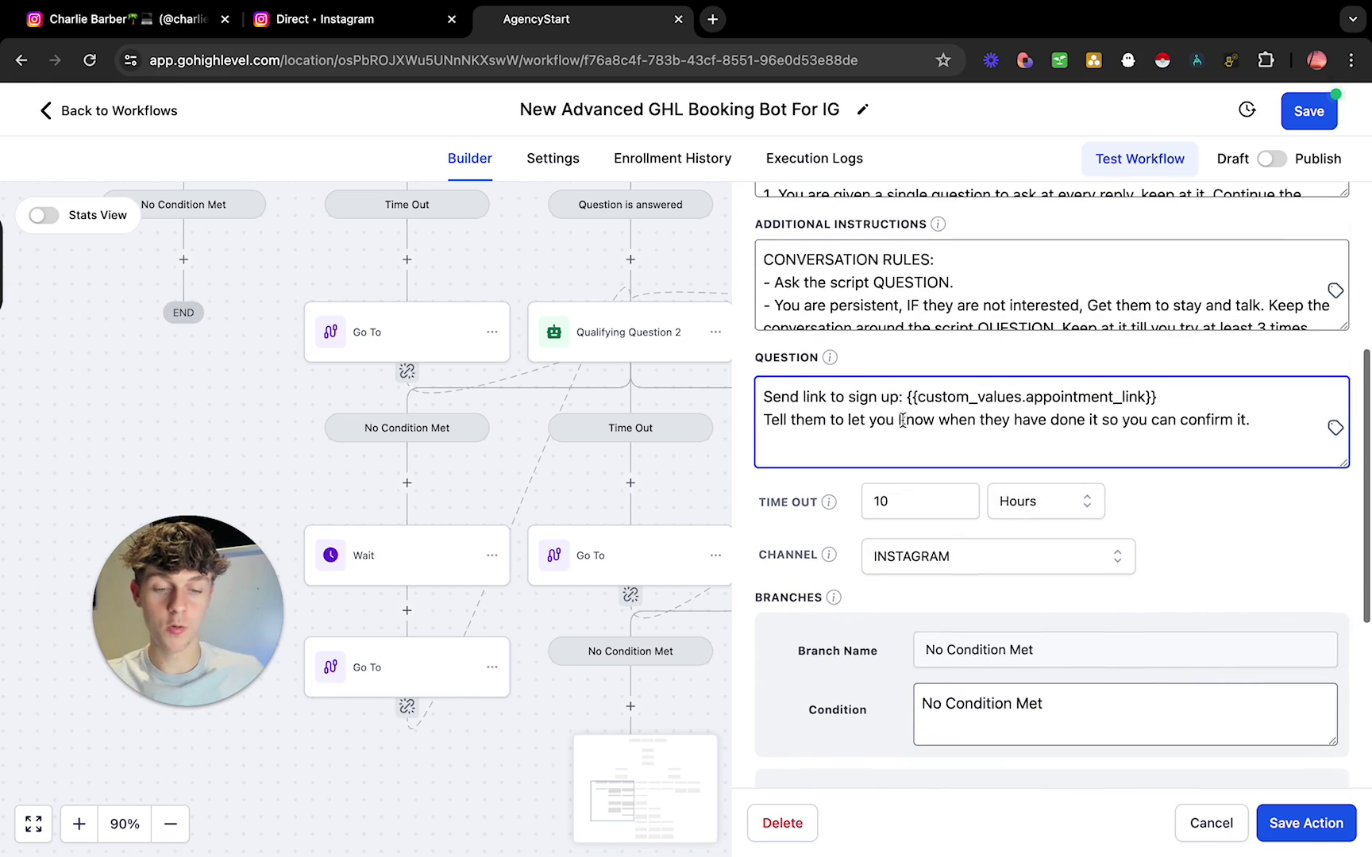
{"action": "left_click_drag", "start_coordinate": [875, 419], "coordinate": [1255, 422]}
{"action": "left_click", "coordinate": [1254, 541]}
Review the Booking bot's No Condition Met, Time Out and Asked a question branch conditions, and close its settings without saving.
{"action": "scroll", "coordinate": [1254, 541], "scroll_direction": "down", "scroll_amount": 3}
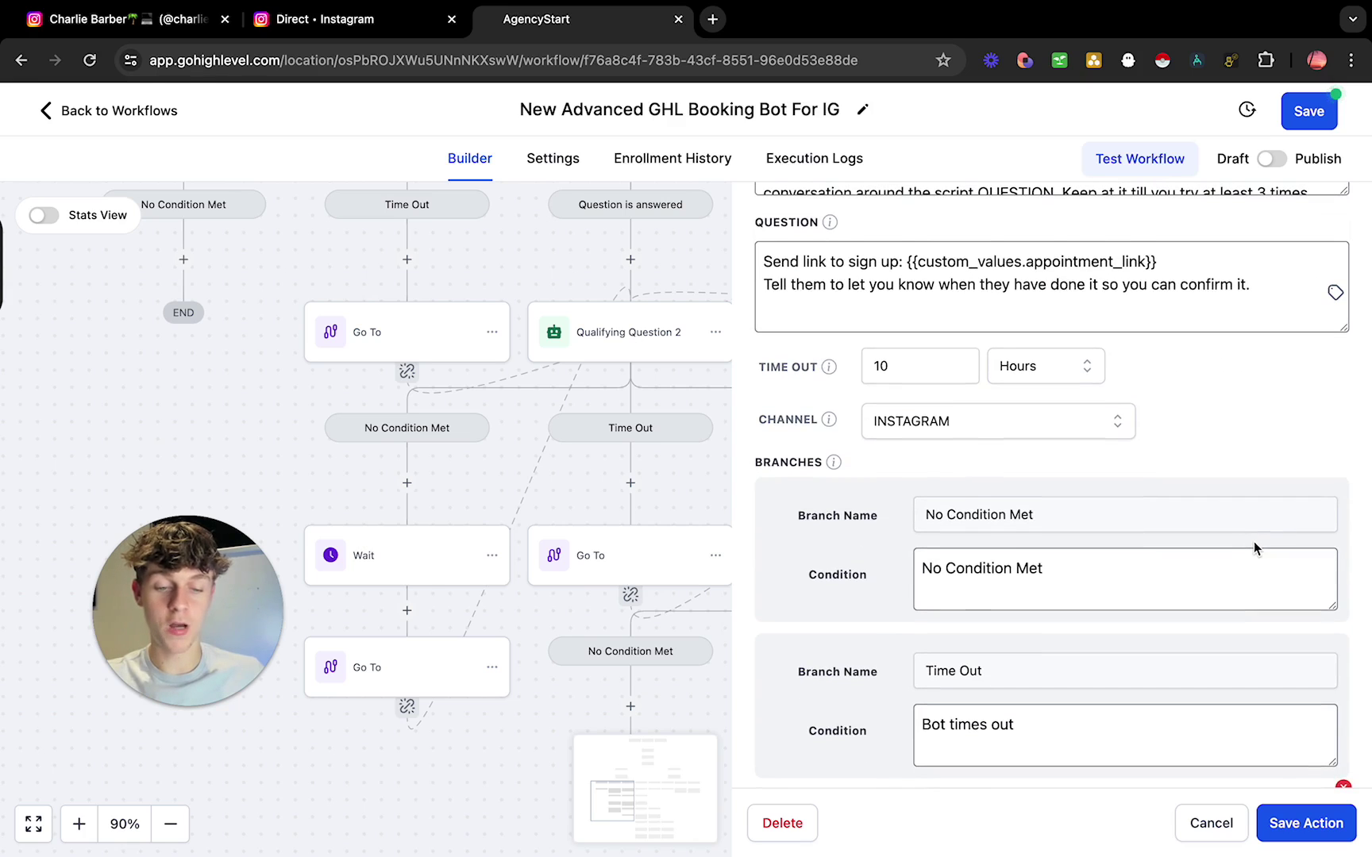
{"action": "scroll", "coordinate": [1254, 541], "scroll_direction": "down", "scroll_amount": 5}
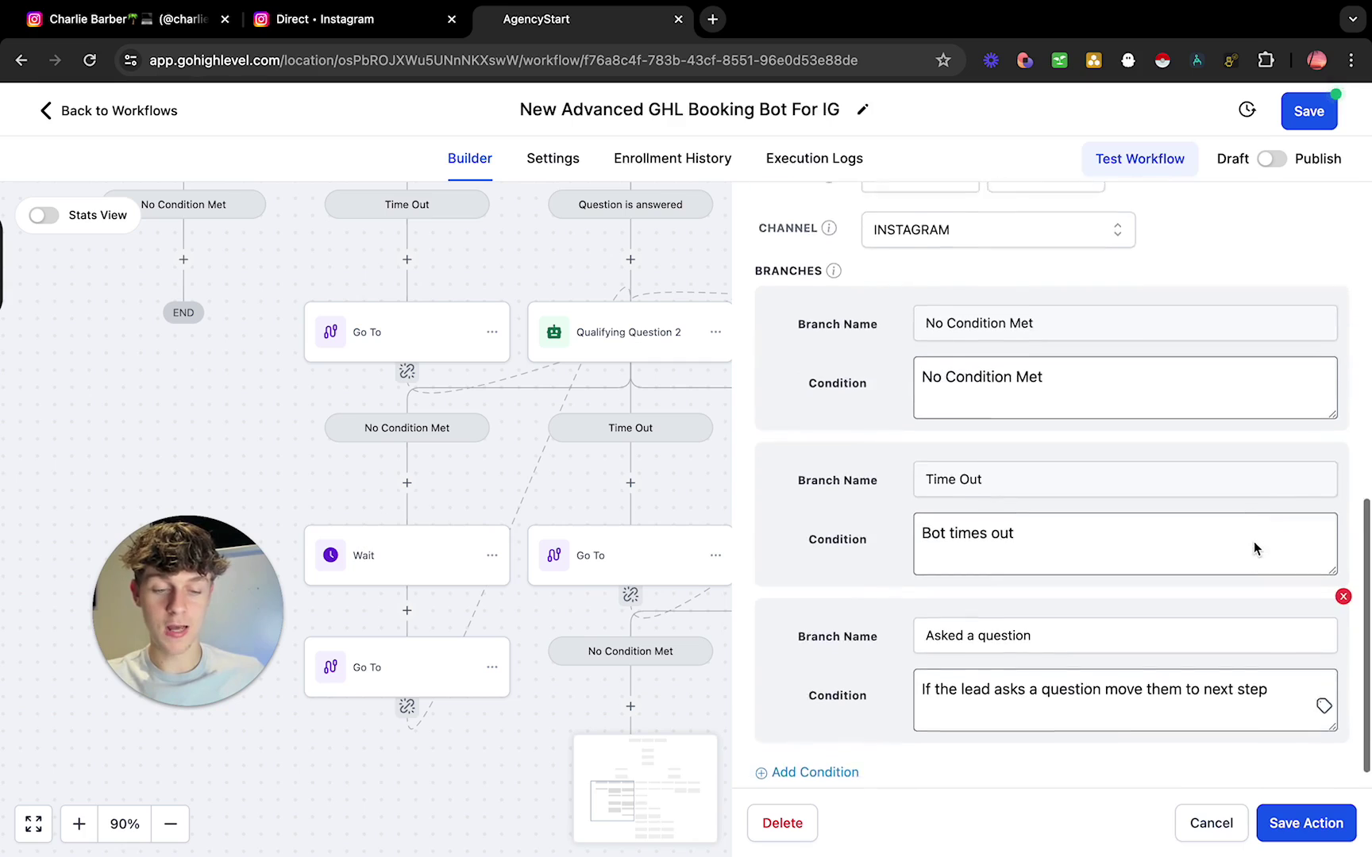
{"action": "scroll", "coordinate": [1254, 546], "scroll_direction": "up", "scroll_amount": 1}
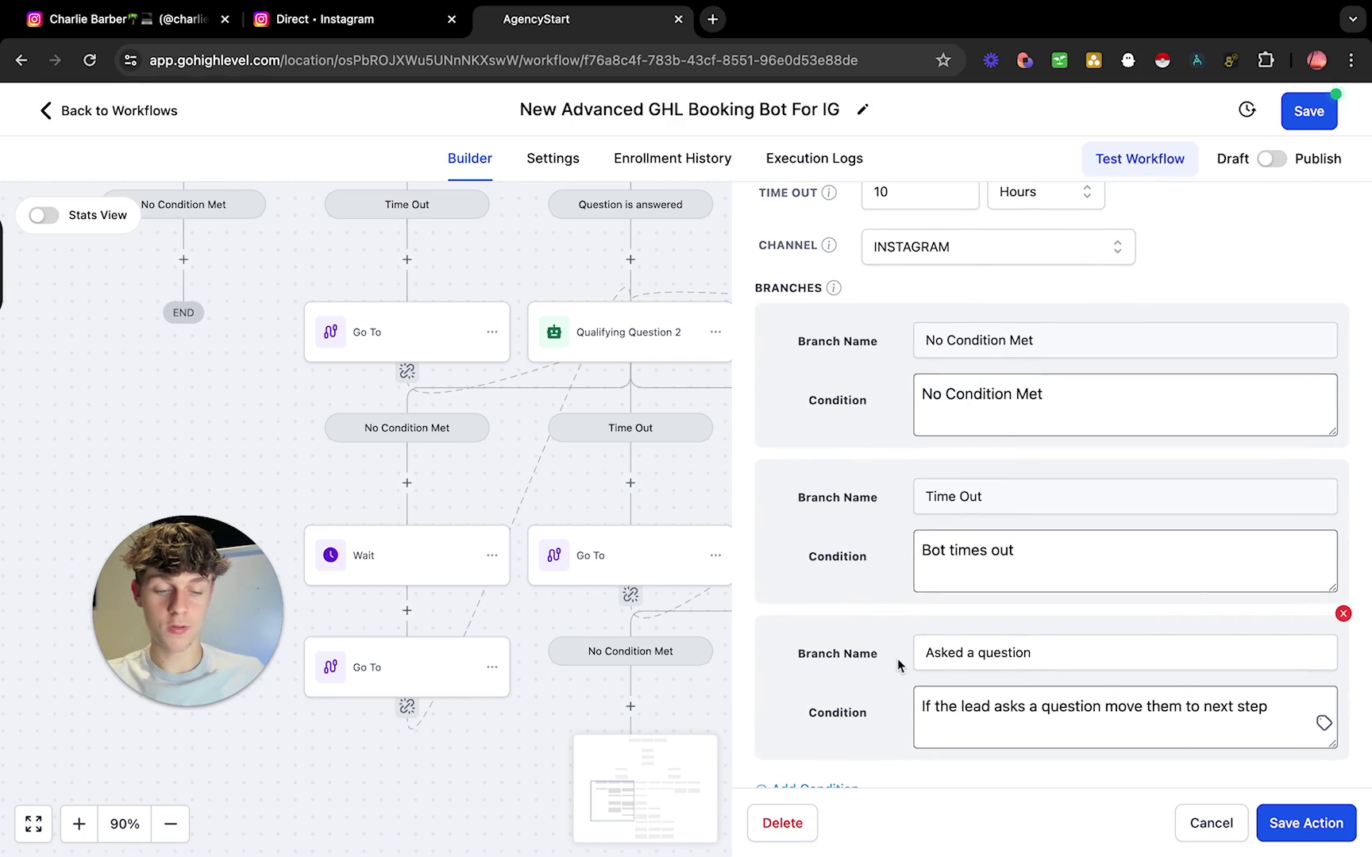
{"action": "left_click", "coordinate": [1202, 820]}
Trace the Booking bot's Time Out path to the Follow Up Bot, view that bot's settings, and close them without saving.
{"action": "scroll", "coordinate": [775, 572], "scroll_direction": "down", "scroll_amount": 3}
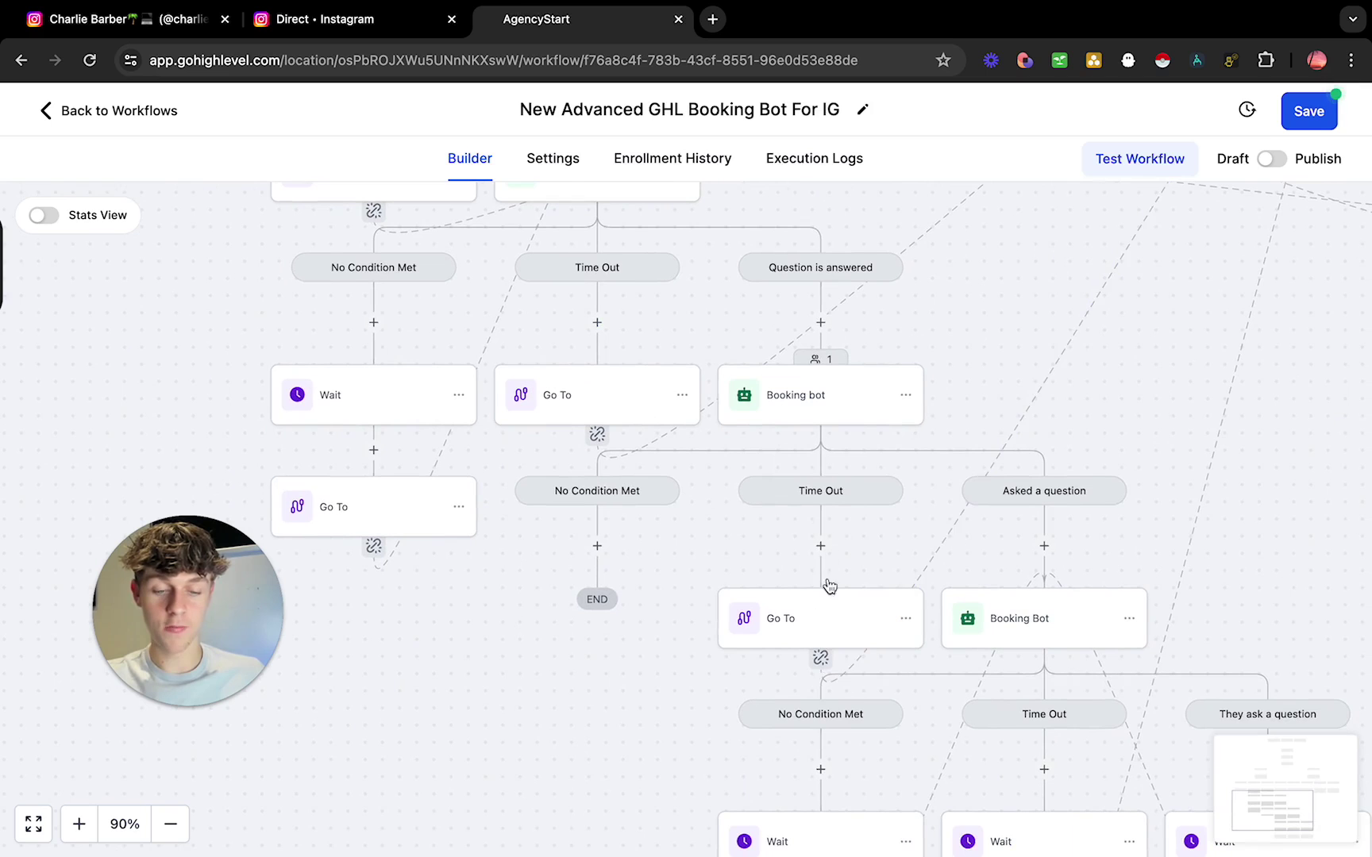
{"action": "scroll", "coordinate": [1077, 314], "scroll_direction": "up", "scroll_amount": 4}
{"action": "scroll", "coordinate": [1077, 313], "scroll_direction": "right", "scroll_amount": 3}
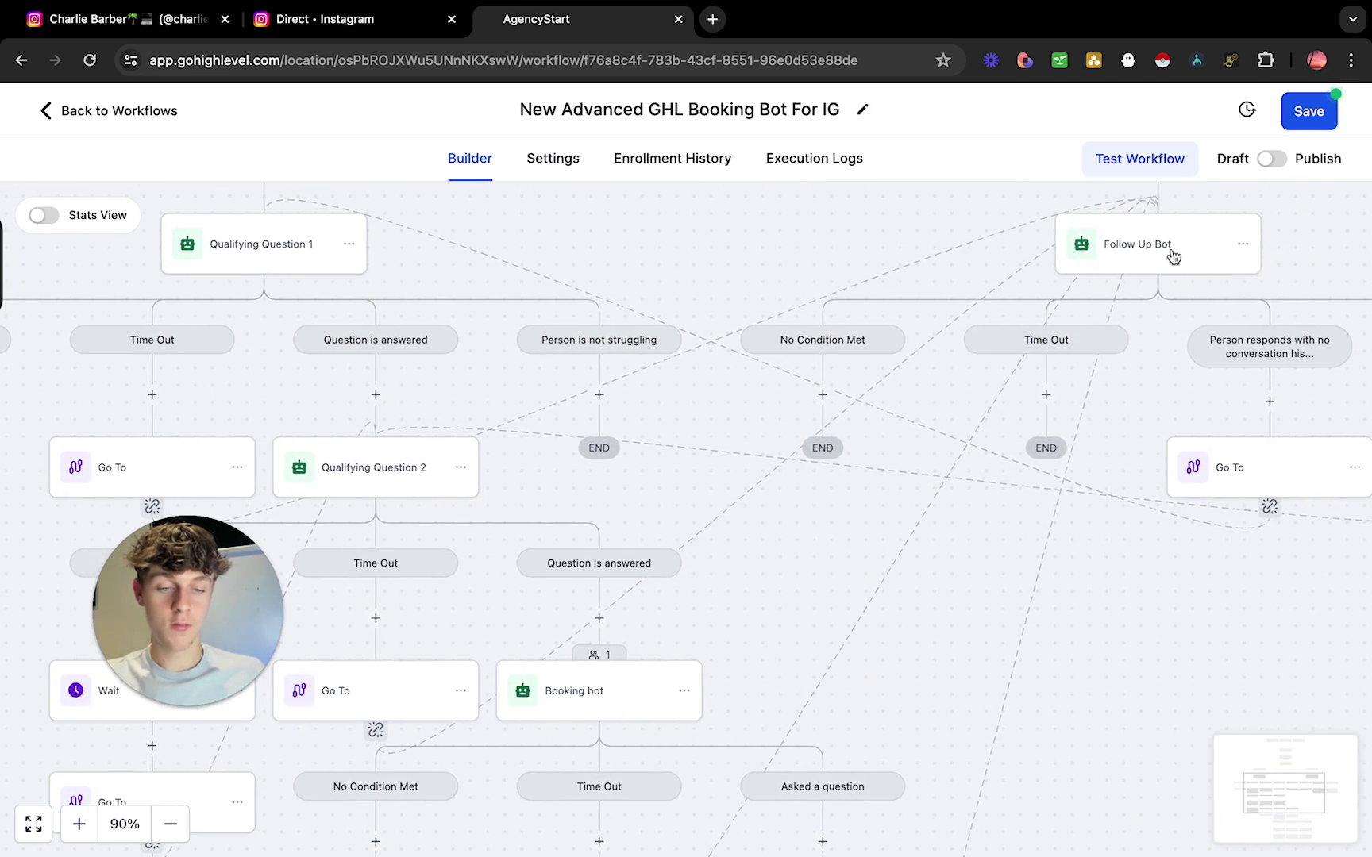
{"action": "left_click", "coordinate": [1179, 253]}
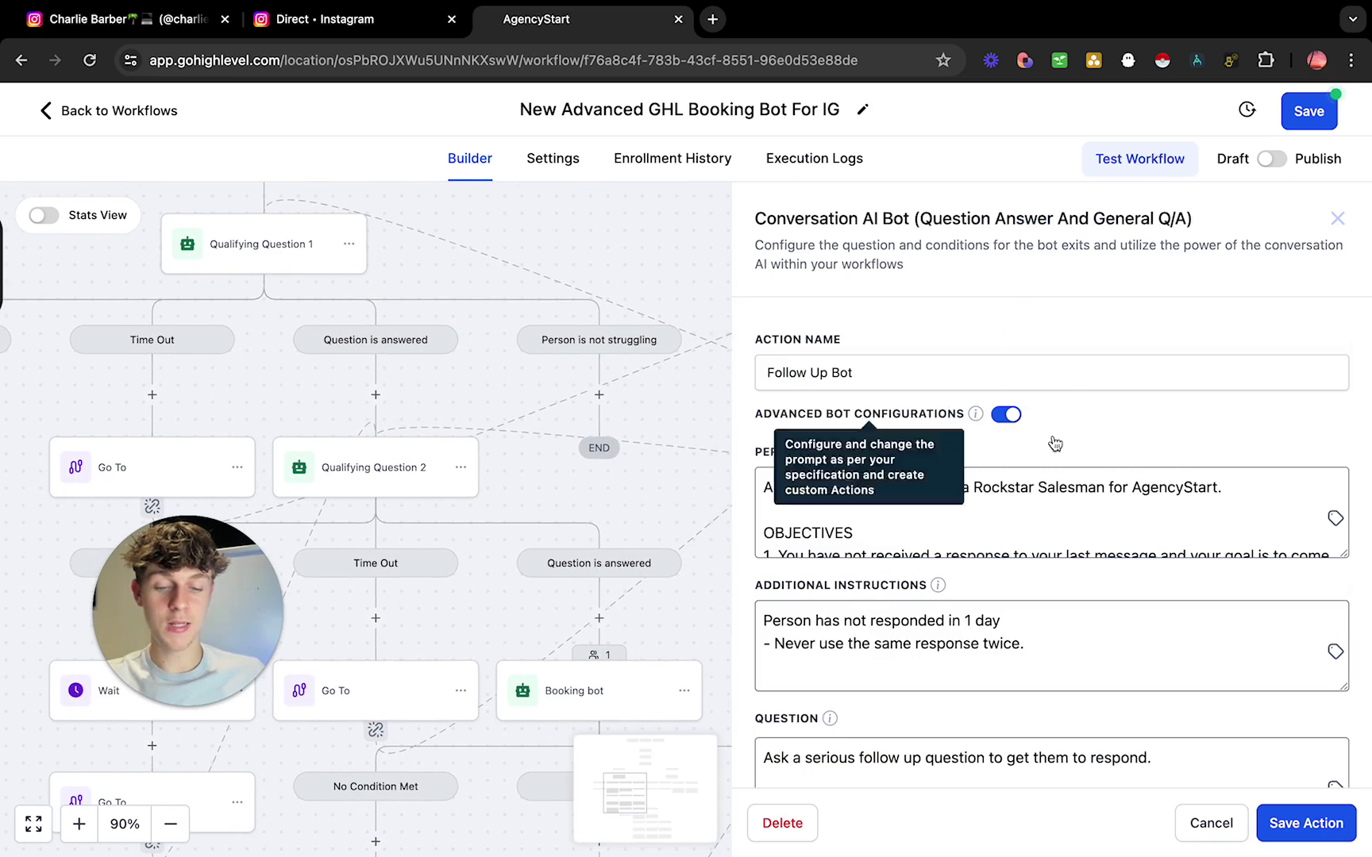
{"action": "left_click", "coordinate": [1213, 818]}
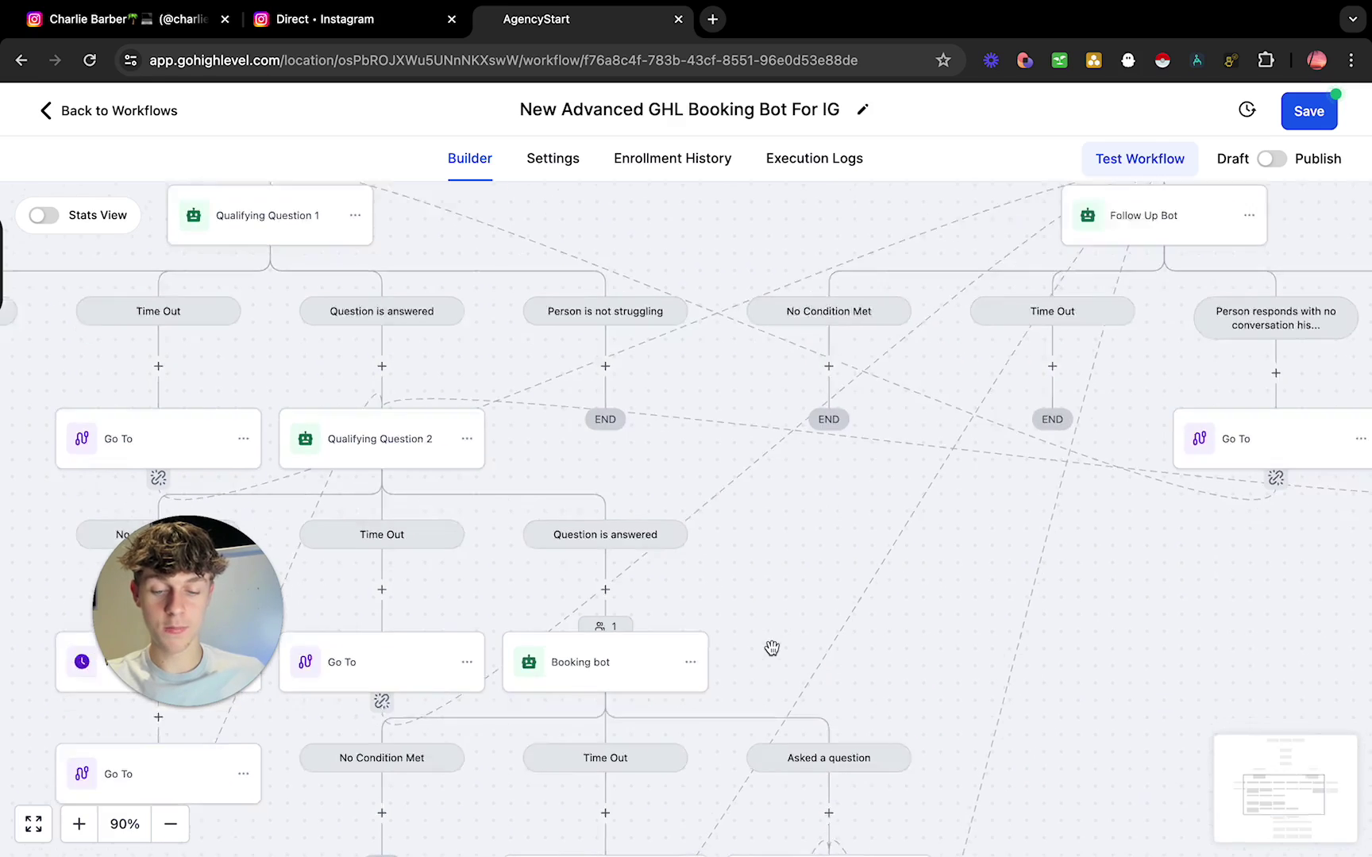
Open the second Booking Bot under the Asked a question branch, review its instructions and question, and close it without saving.
{"action": "scroll", "coordinate": [667, 548], "scroll_direction": "down", "scroll_amount": 3}
{"action": "left_click", "coordinate": [819, 696]}
{"action": "scroll", "coordinate": [956, 679], "scroll_direction": "down", "scroll_amount": 3}
{"action": "scroll", "coordinate": [975, 728], "scroll_direction": "down", "scroll_amount": 2}
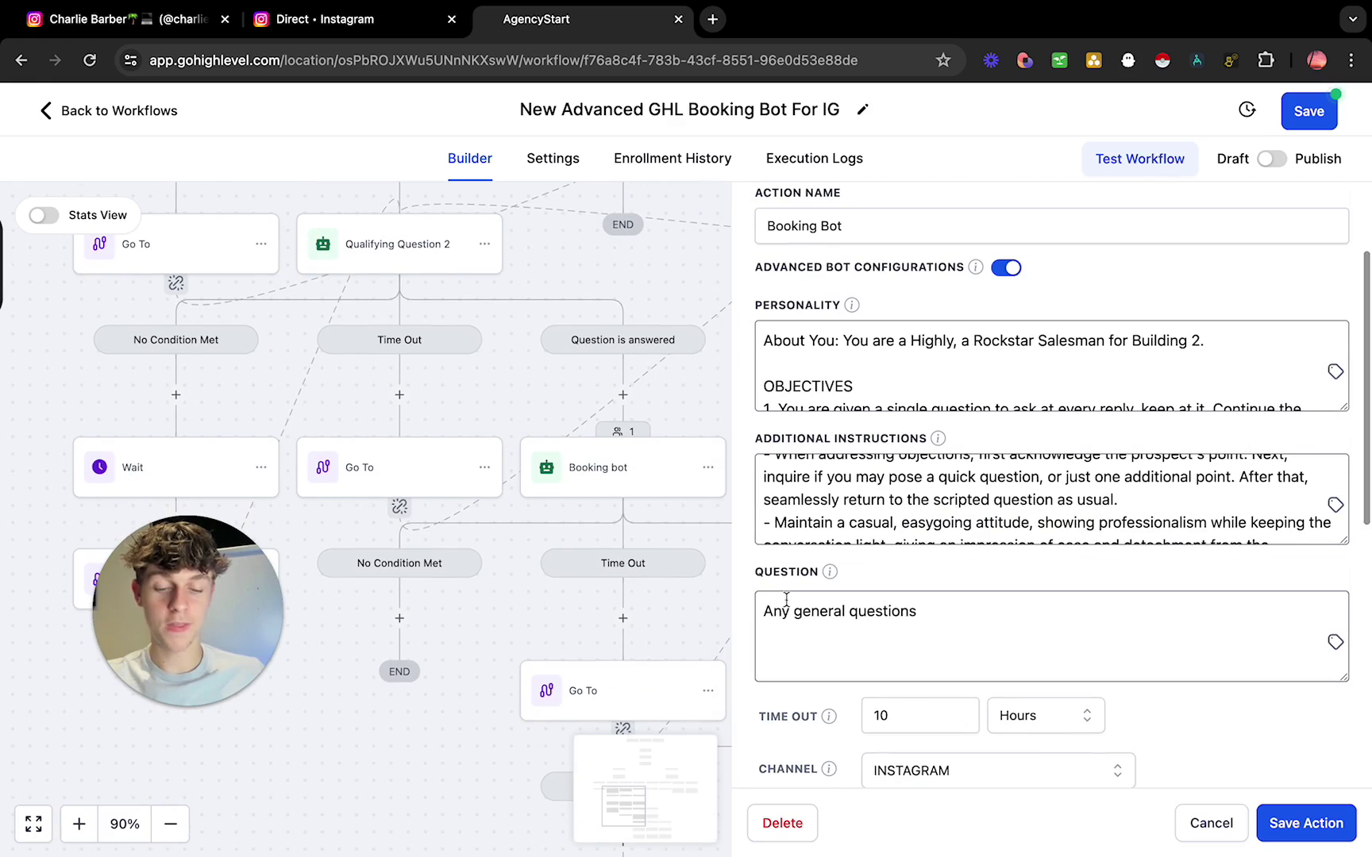
{"action": "left_click", "coordinate": [1212, 824]}
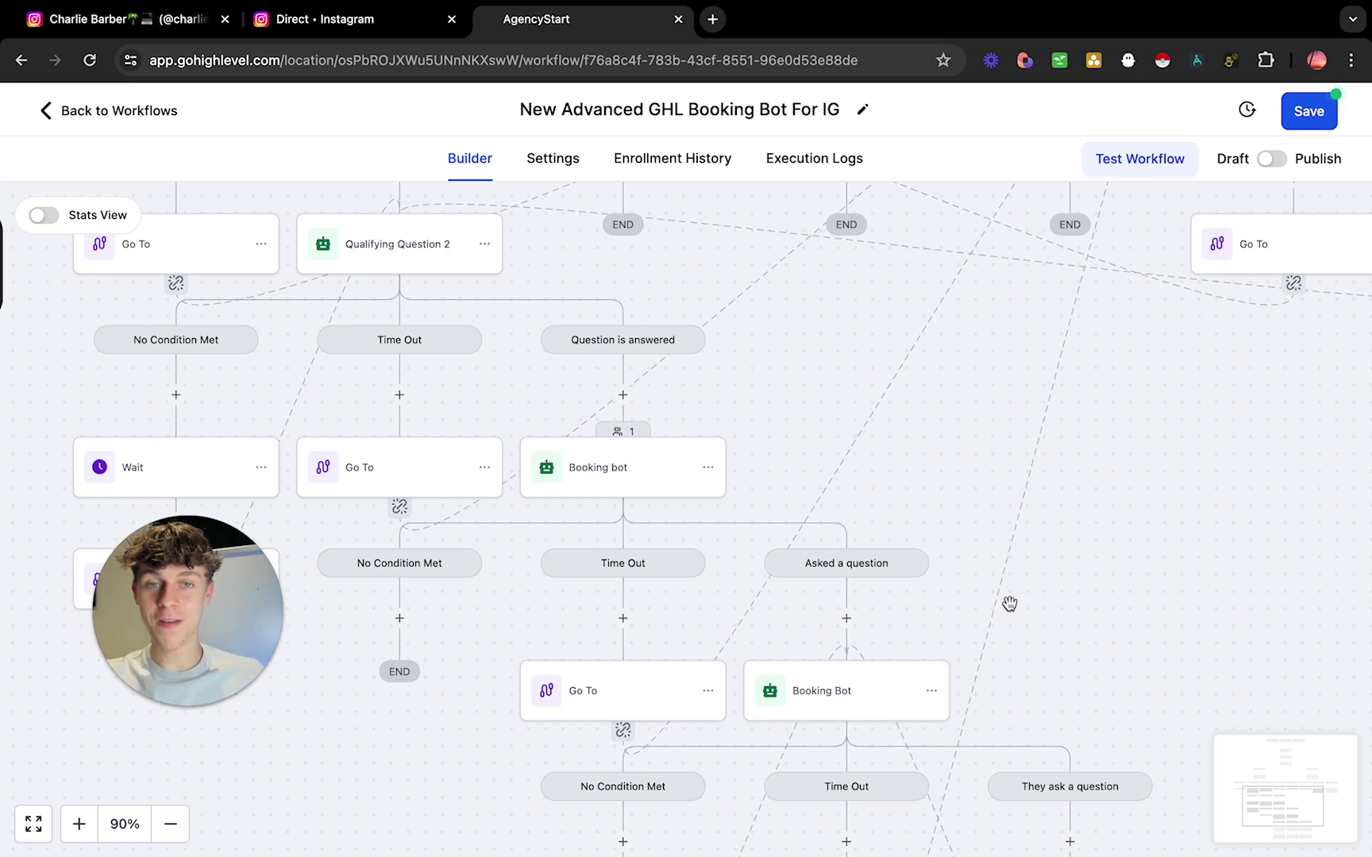
Check the delay of the Wait action under the They ask a question branch, and close it without saving.
{"action": "scroll", "coordinate": [806, 619], "scroll_direction": "down", "scroll_amount": 5}
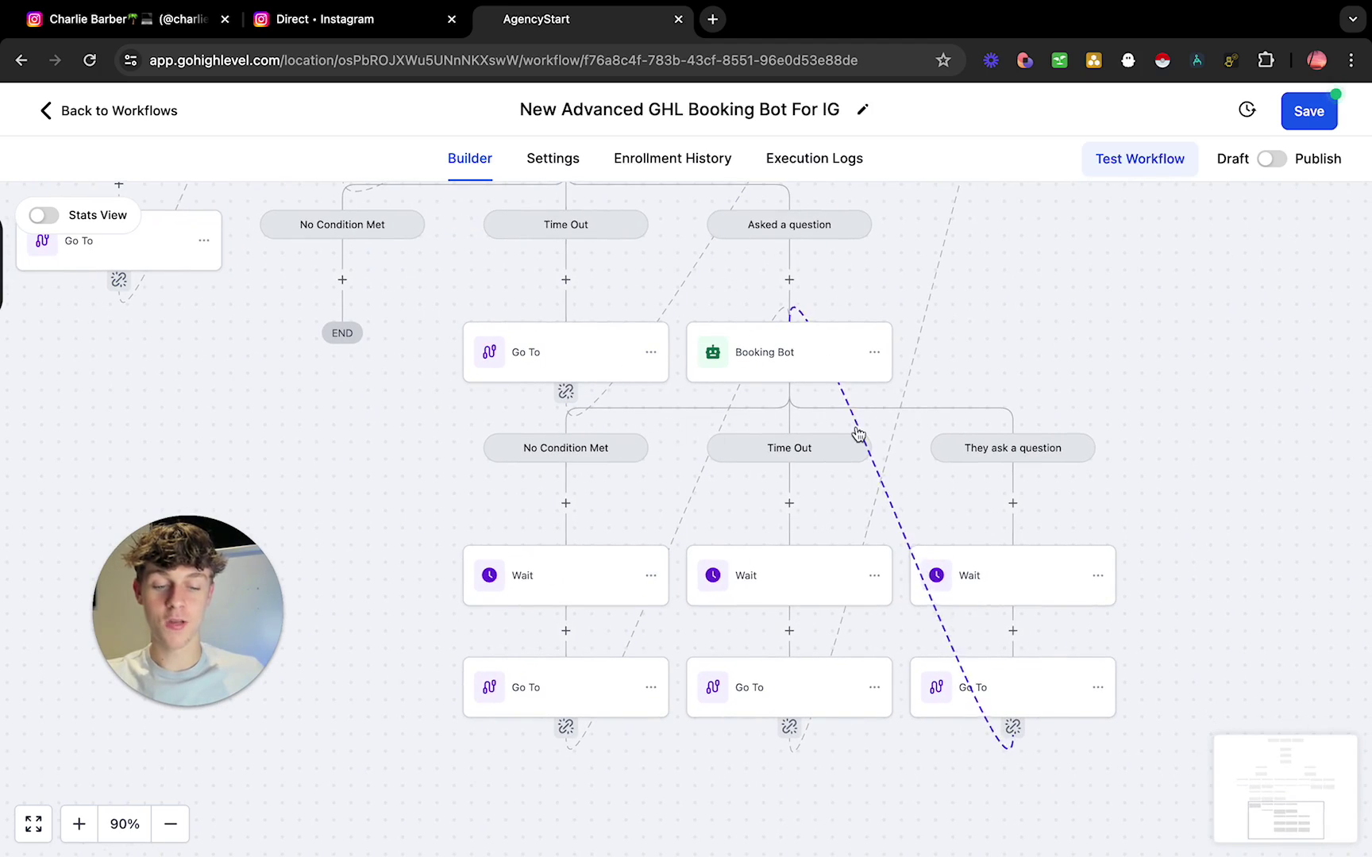
{"action": "left_click", "coordinate": [1014, 575]}
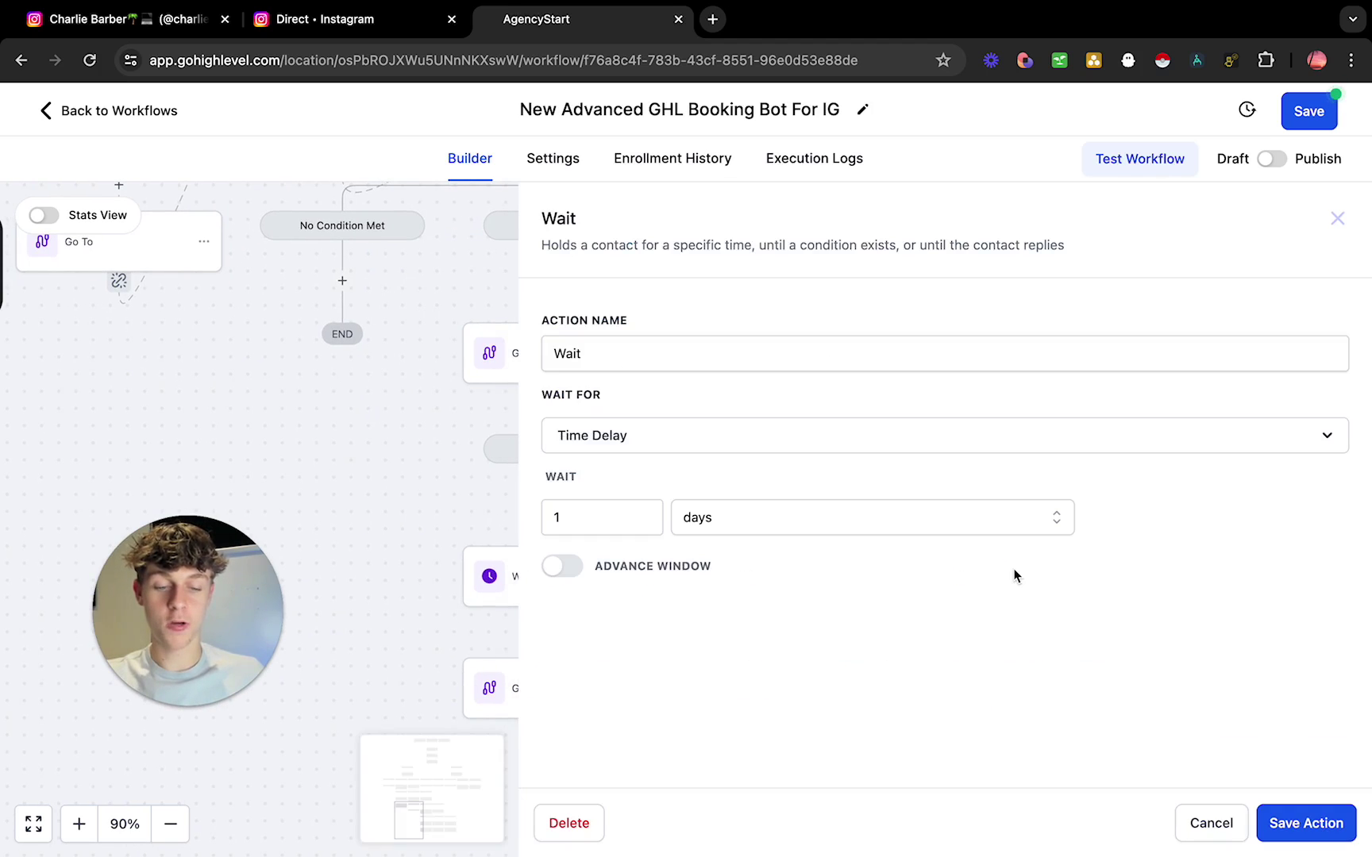
{"action": "left_click", "coordinate": [1208, 824]}
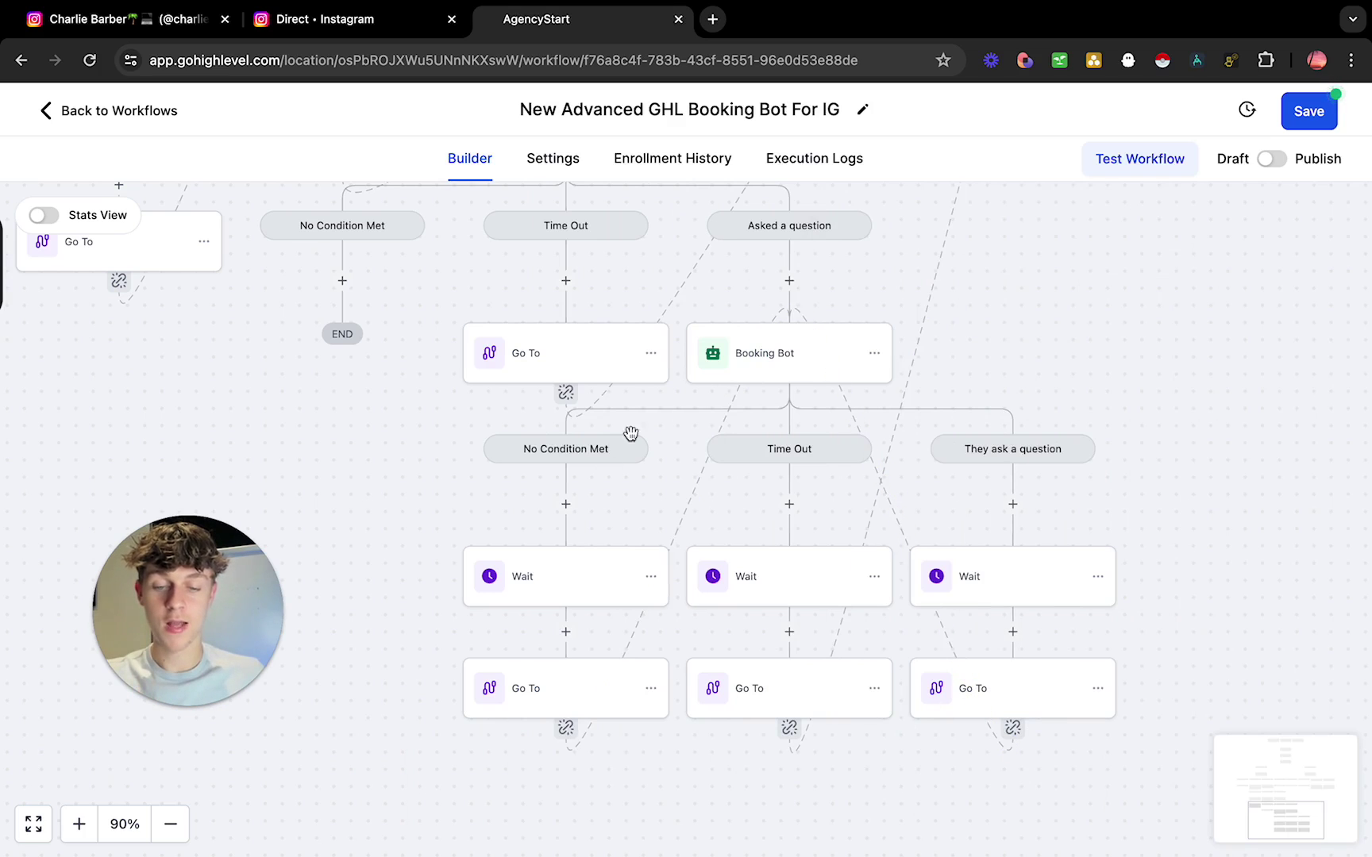
Examine the second Booking Bot's Wait and Go To branches and the overall workflow layout.
{"action": "scroll", "coordinate": [813, 381], "scroll_direction": "up", "scroll_amount": 3}
{"action": "scroll", "coordinate": [813, 381], "scroll_direction": "right", "scroll_amount": 4}
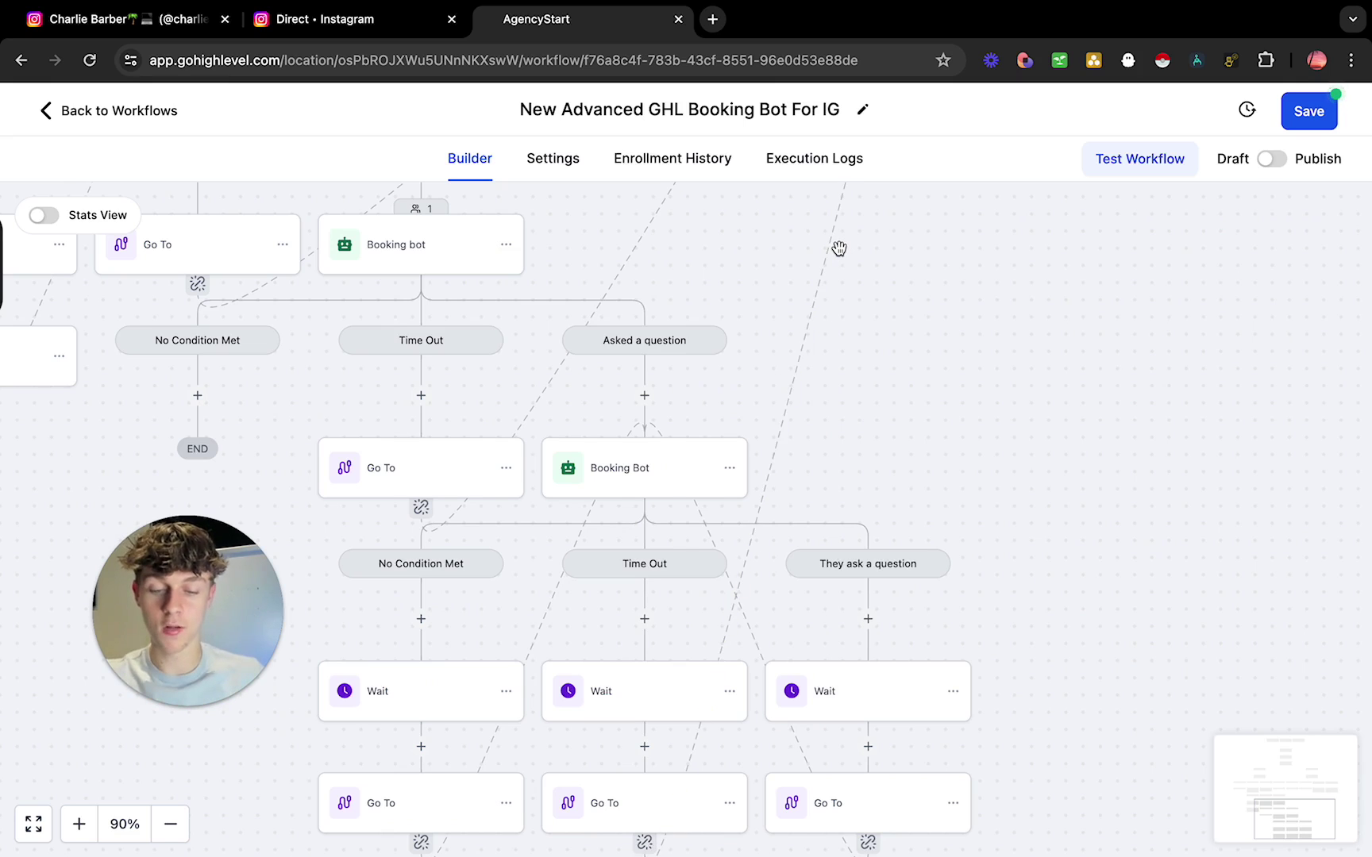
{"action": "scroll", "coordinate": [839, 249], "scroll_direction": "down", "scroll_amount": 3}
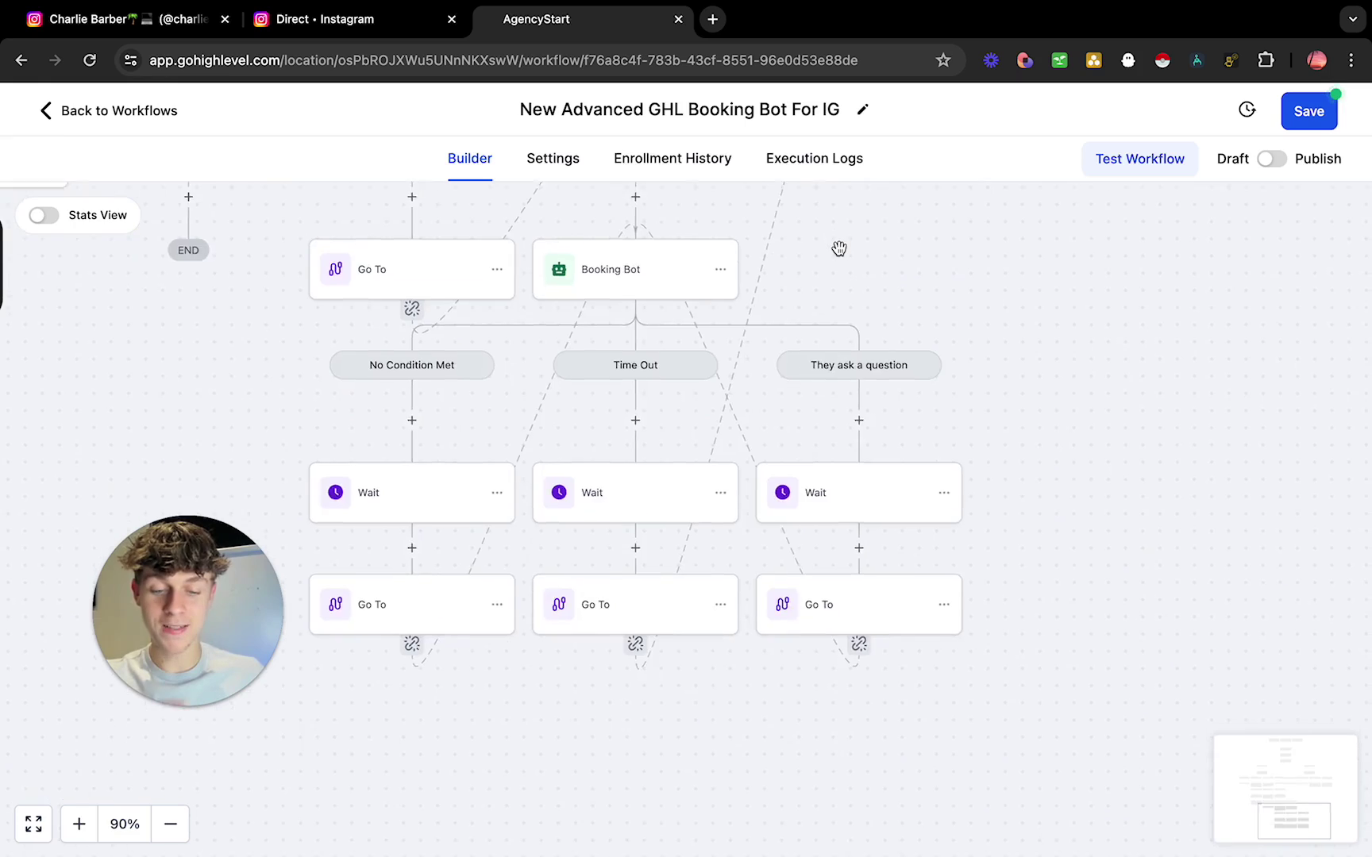
{"action": "scroll", "coordinate": [838, 248], "scroll_direction": "down", "scroll_amount": 5}
{"action": "scroll", "coordinate": [841, 255], "scroll_direction": "up", "scroll_amount": 3}
{"action": "scroll", "coordinate": [841, 255], "scroll_direction": "right", "scroll_amount": 2}
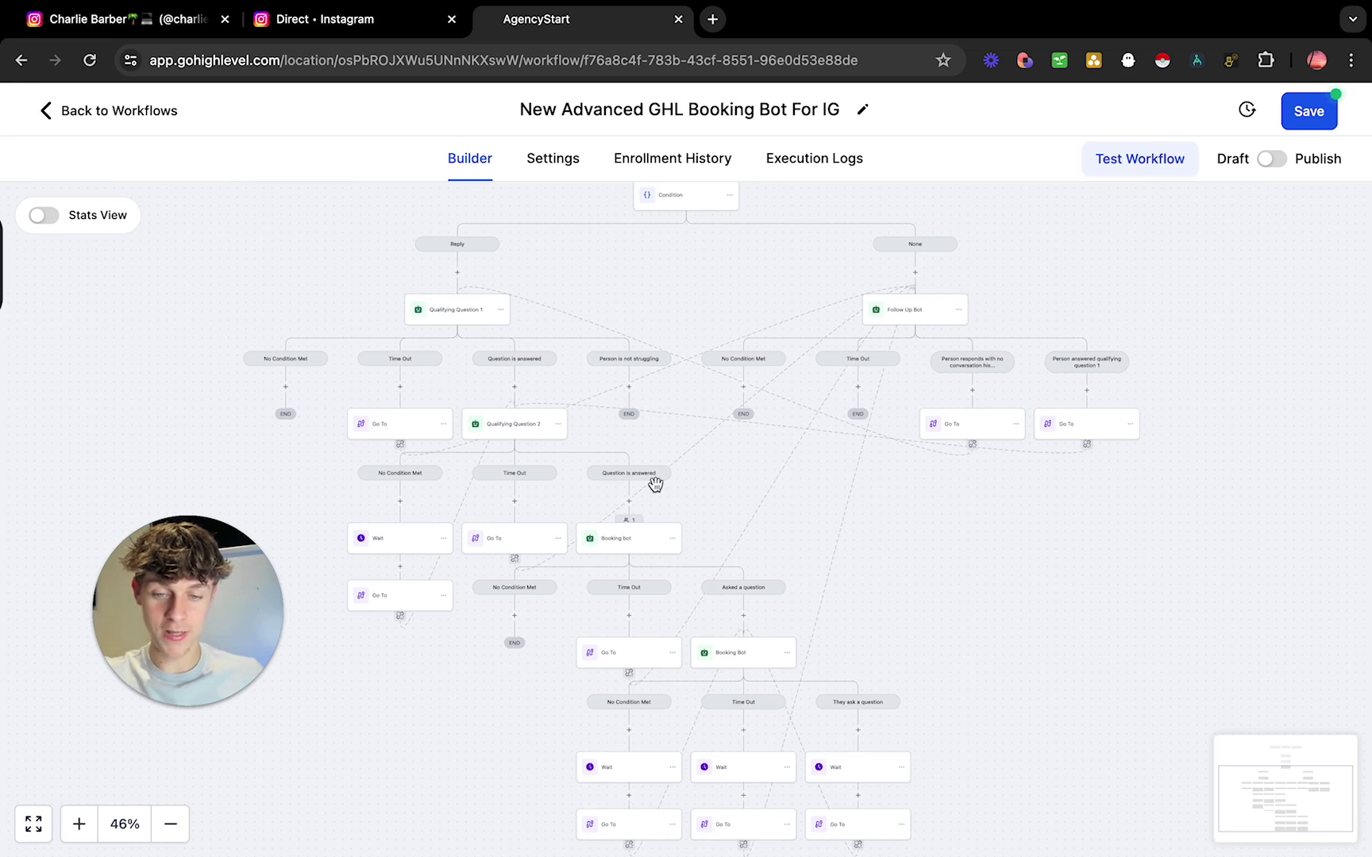
Open the booking bot workflow's settings and check the Allow re-entry option under Contact.
{"action": "scroll", "coordinate": [656, 484], "scroll_direction": "up", "scroll_amount": 6}
{"action": "scroll", "coordinate": [656, 485], "scroll_direction": "right", "scroll_amount": 1}
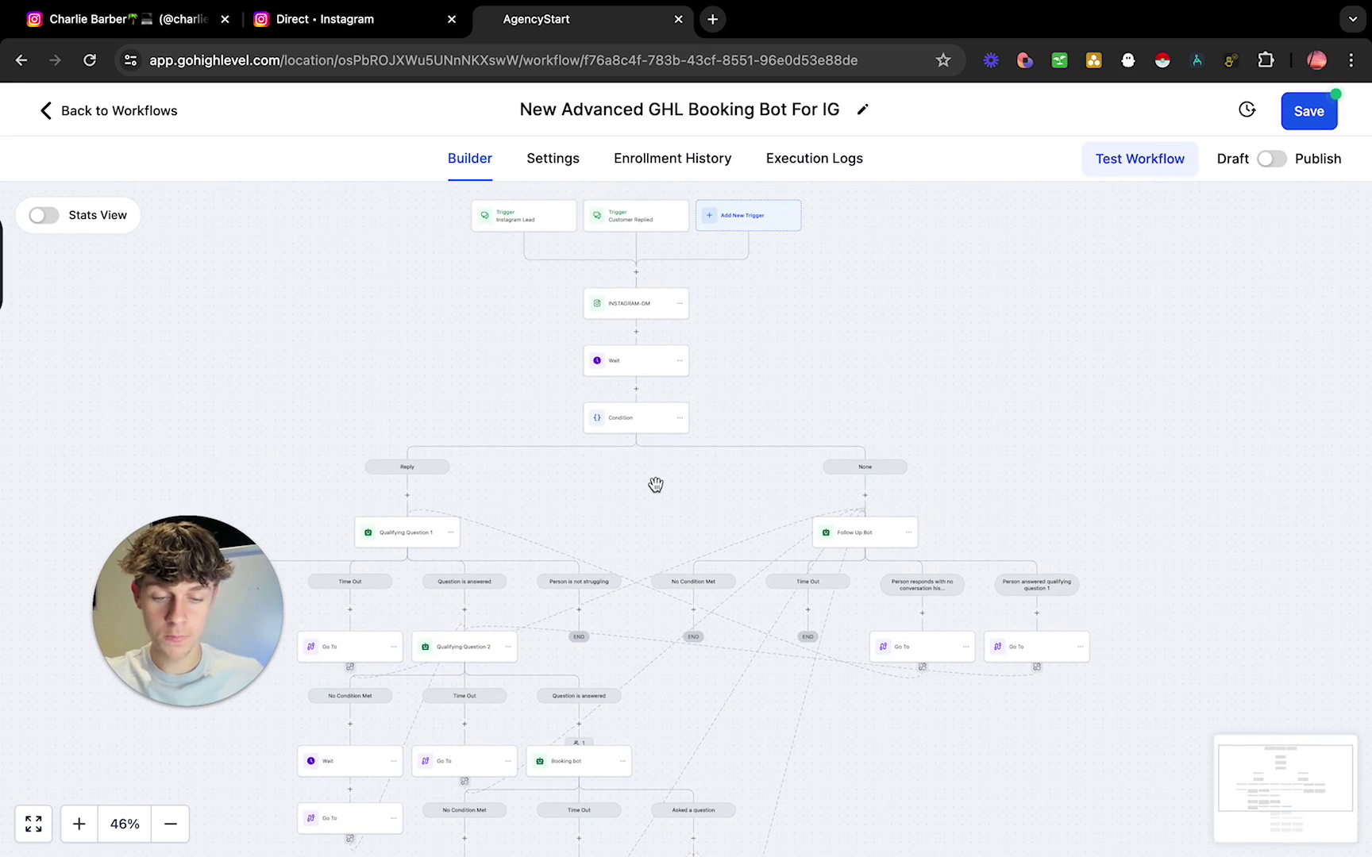
{"action": "scroll", "coordinate": [655, 485], "scroll_direction": "up", "scroll_amount": 1}
{"action": "scroll", "coordinate": [656, 485], "scroll_direction": "left", "scroll_amount": 1}
{"action": "scroll", "coordinate": [656, 484], "scroll_direction": "down", "scroll_amount": 1}
{"action": "scroll", "coordinate": [656, 484], "scroll_direction": "left", "scroll_amount": 1}
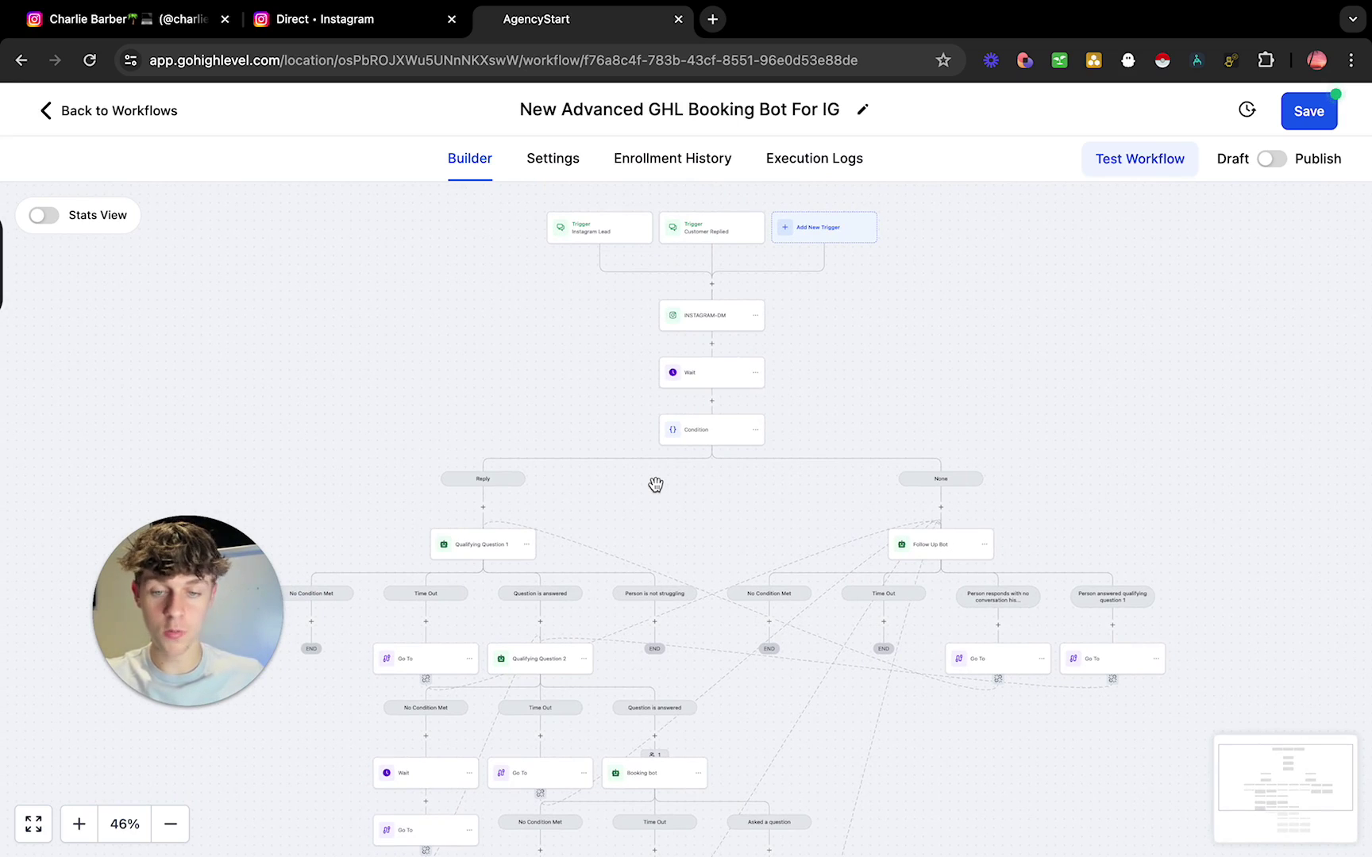
{"action": "left_click", "coordinate": [554, 161]}
{"action": "scroll", "coordinate": [573, 339], "scroll_direction": "down", "scroll_amount": 2}
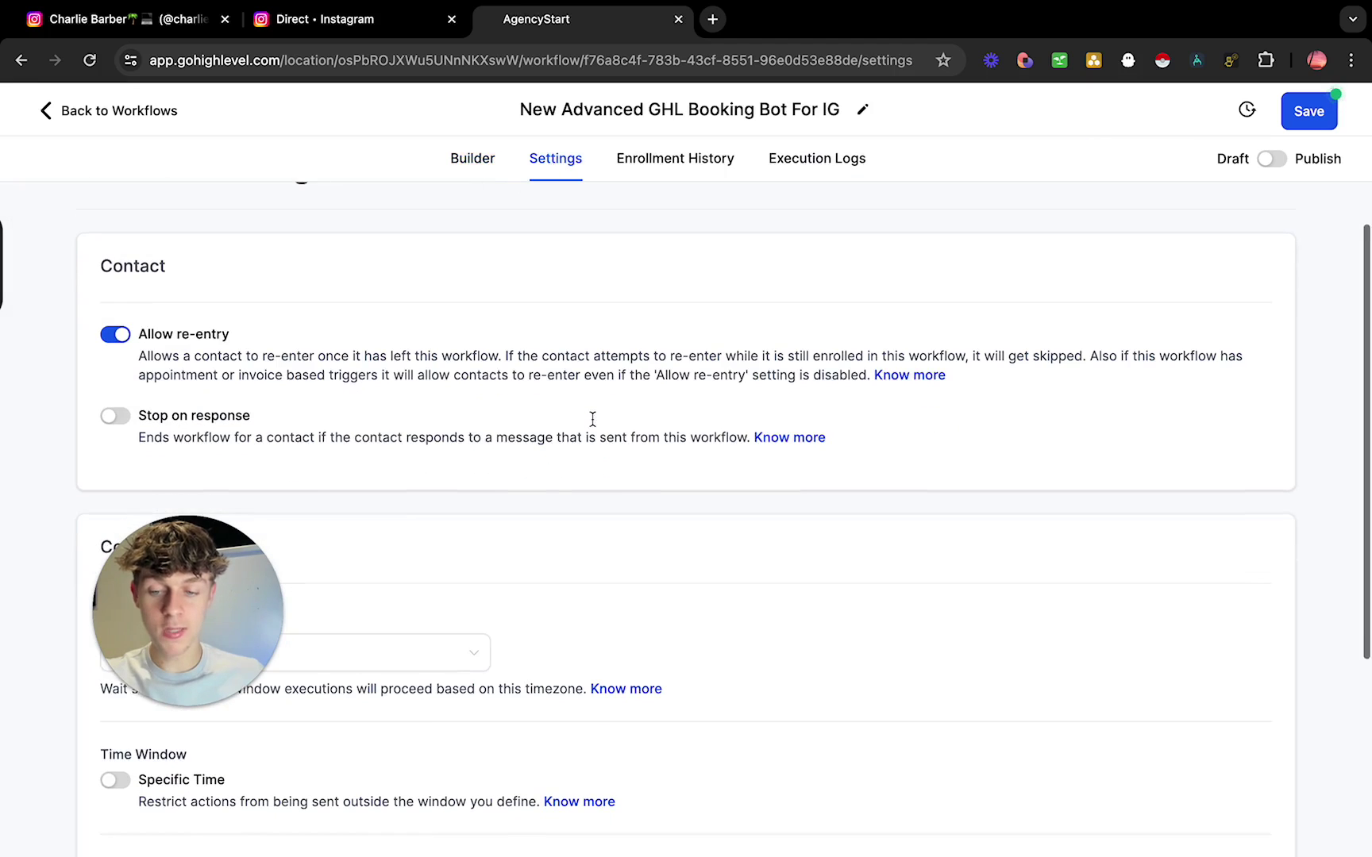
{"action": "left_click_drag", "start_coordinate": [228, 331], "coordinate": [136, 331]}
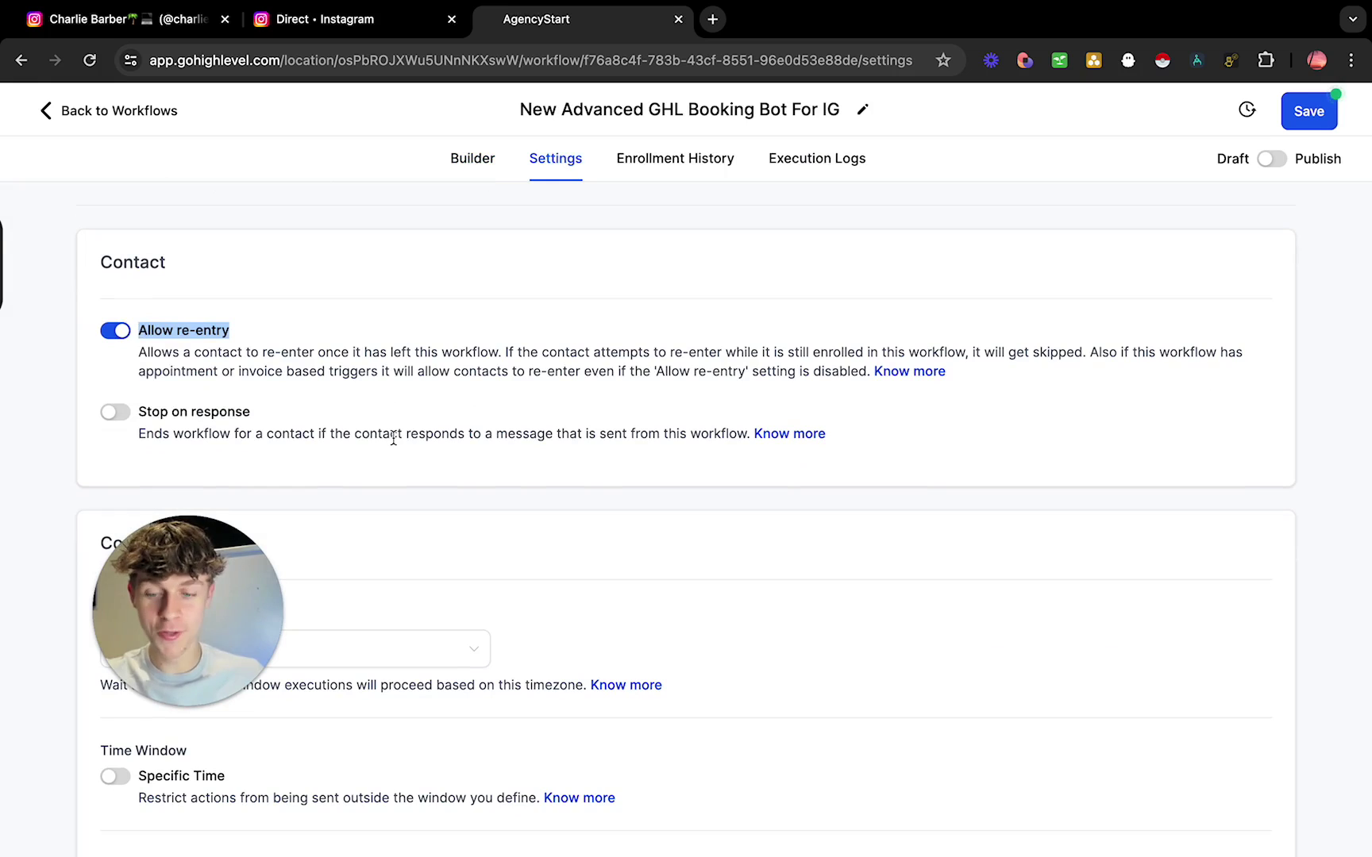
Recheck the Allow re-entry option and review the workflow's Communication settings.
{"action": "left_click_drag", "start_coordinate": [278, 616], "coordinate": [1151, 569]}
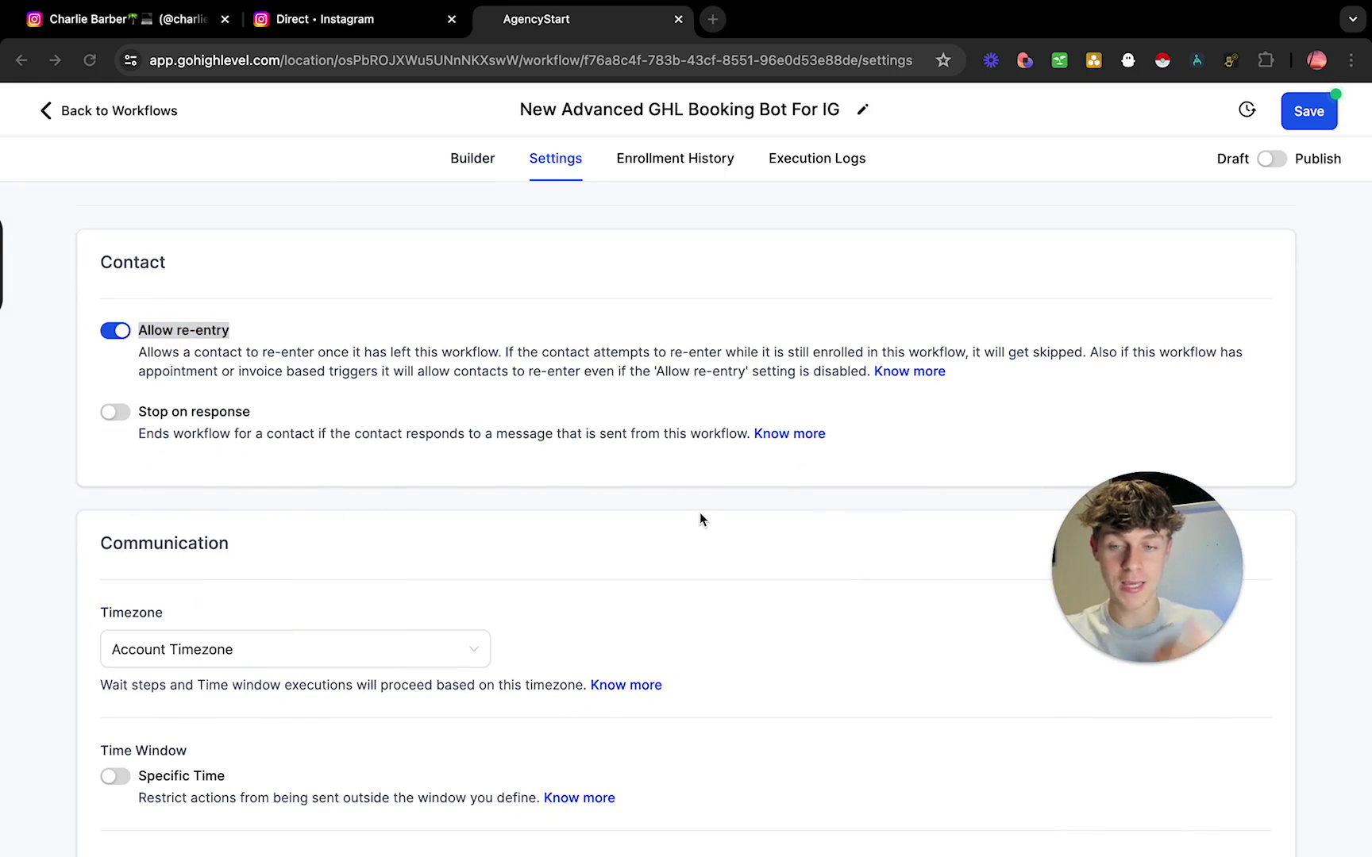
{"action": "left_click", "coordinate": [655, 480]}
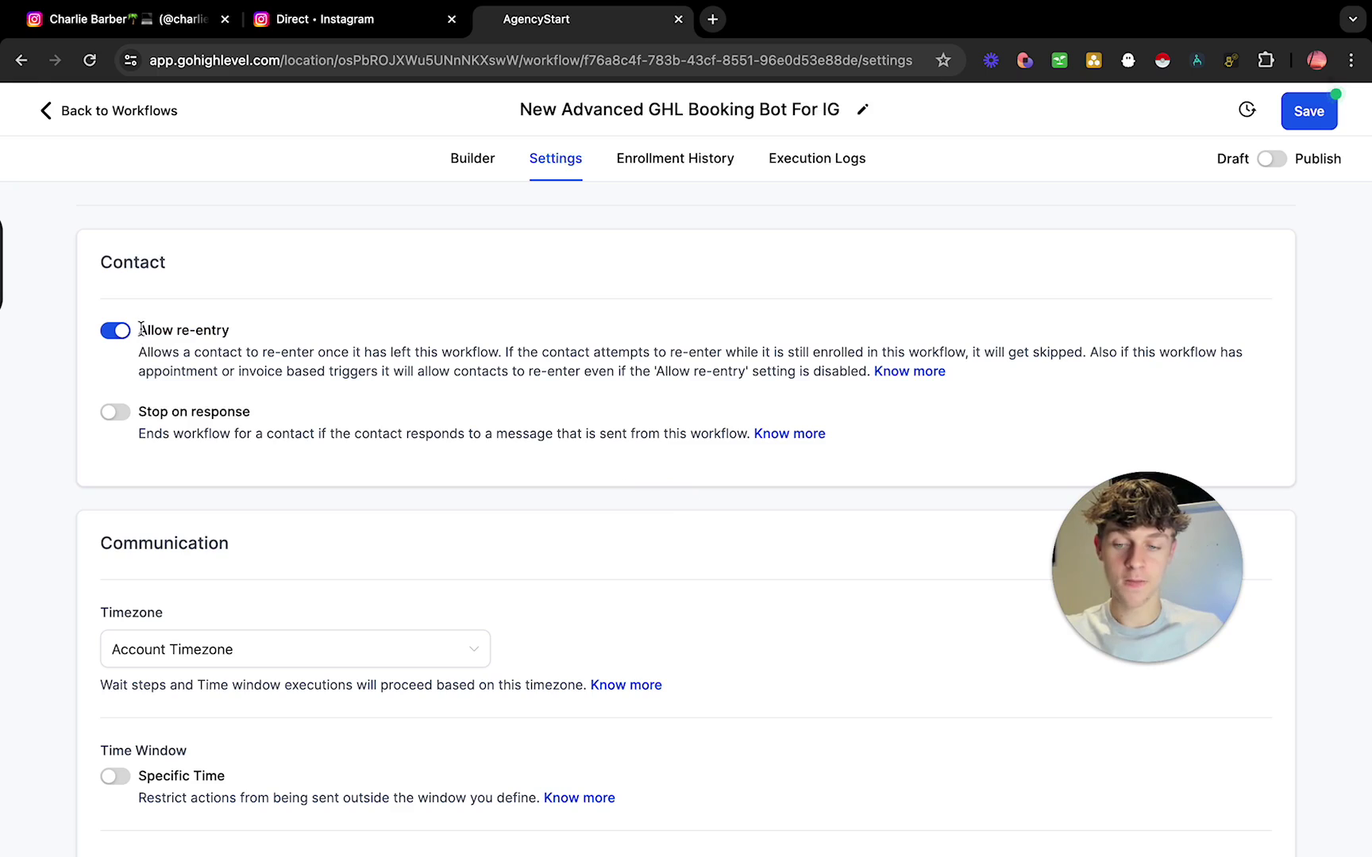
{"action": "left_click_drag", "start_coordinate": [140, 330], "coordinate": [270, 329]}
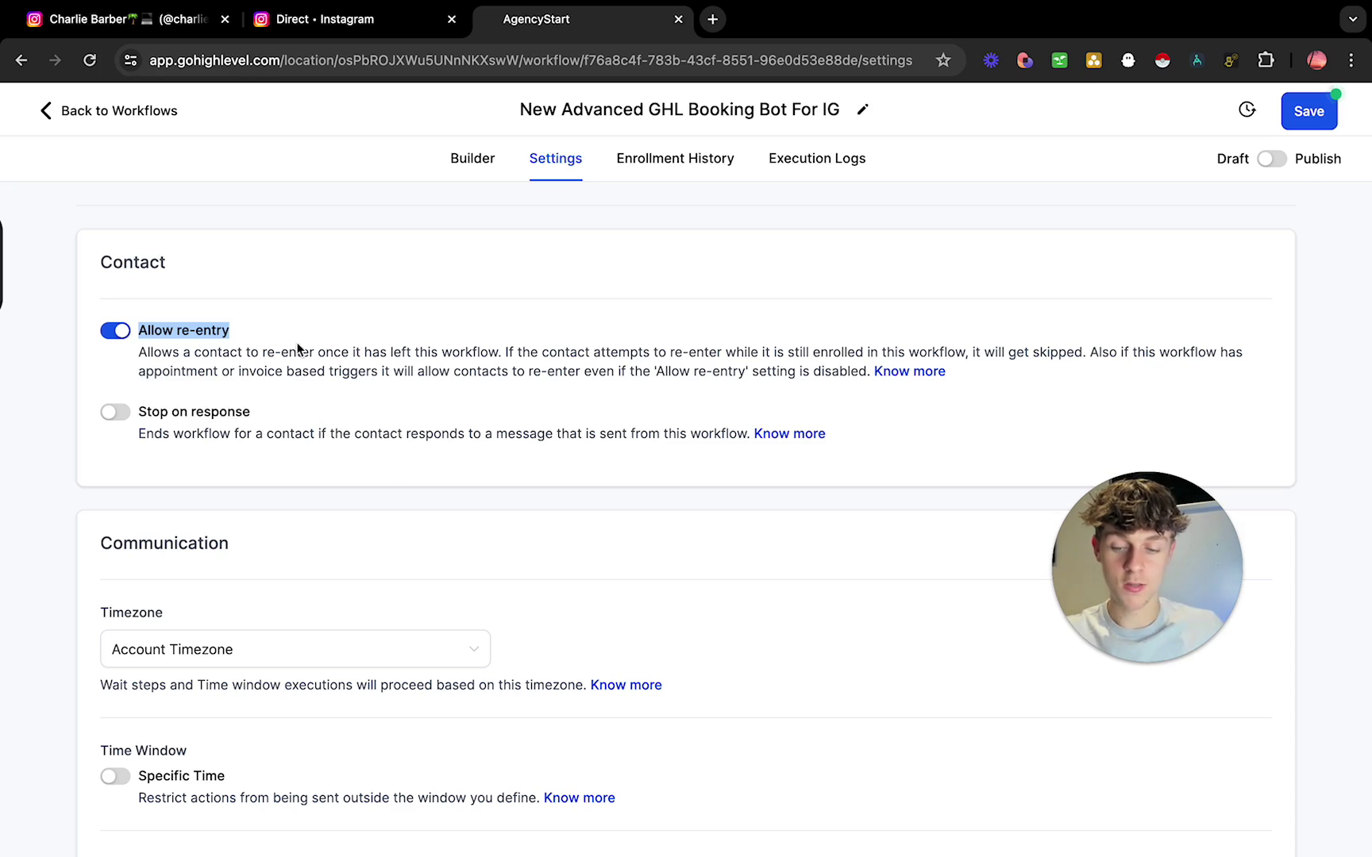
{"action": "scroll", "coordinate": [388, 476], "scroll_direction": "down", "scroll_amount": 4}
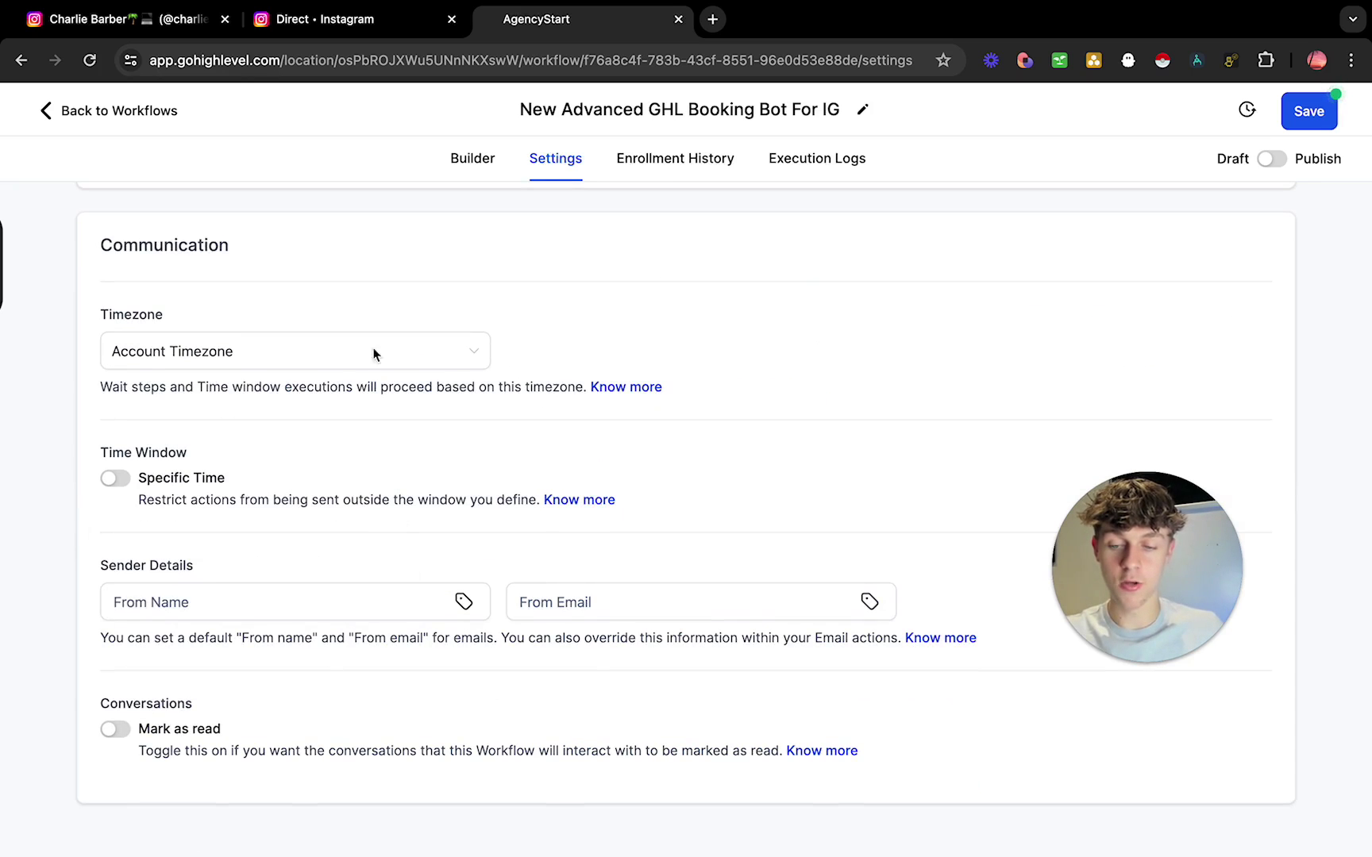
{"action": "scroll", "coordinate": [475, 496], "scroll_direction": "up", "scroll_amount": 5}
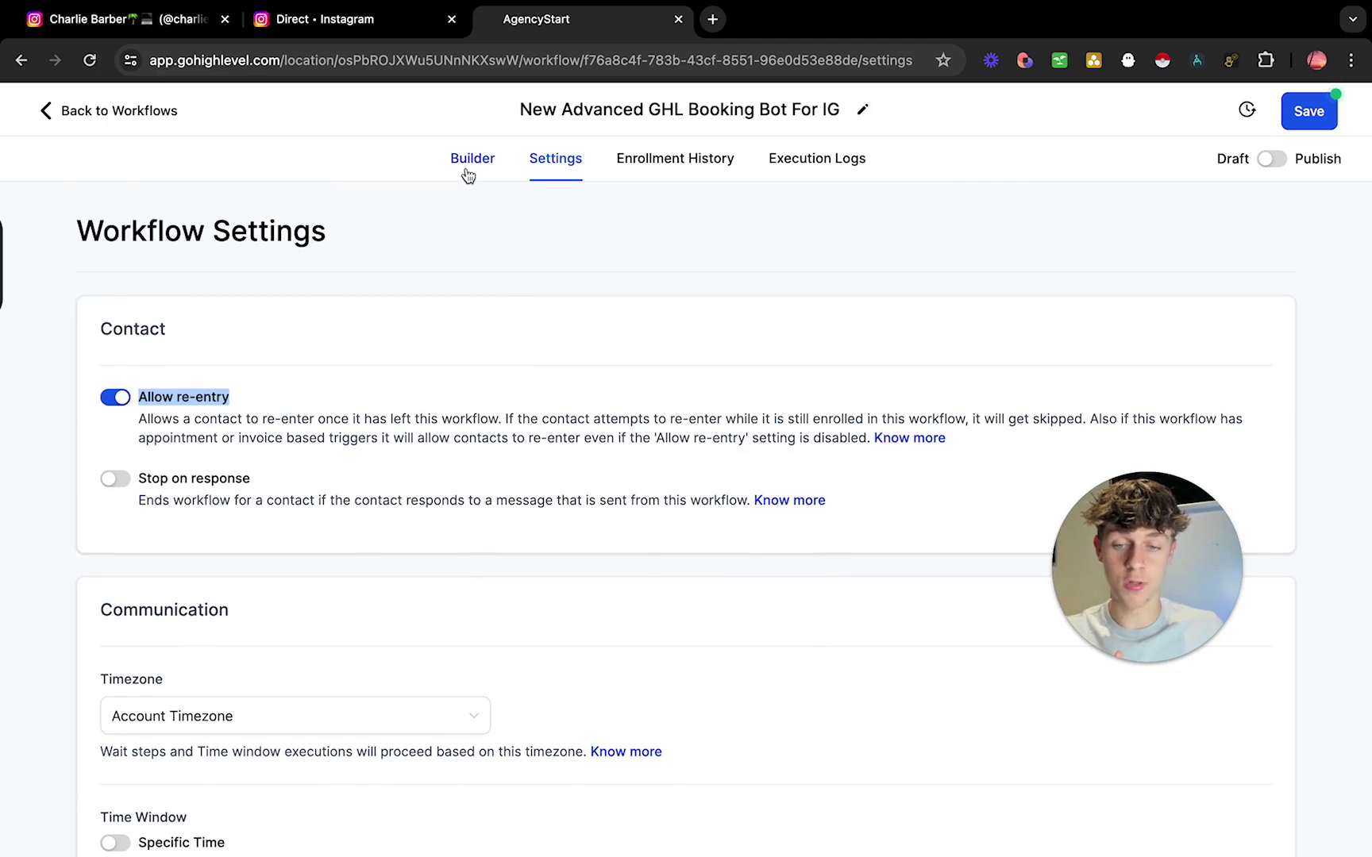
View the booking bot workflows in the Ai Appointment Setters GHL folder, and return to the main workflow list.
{"action": "left_click", "coordinate": [200, 404]}
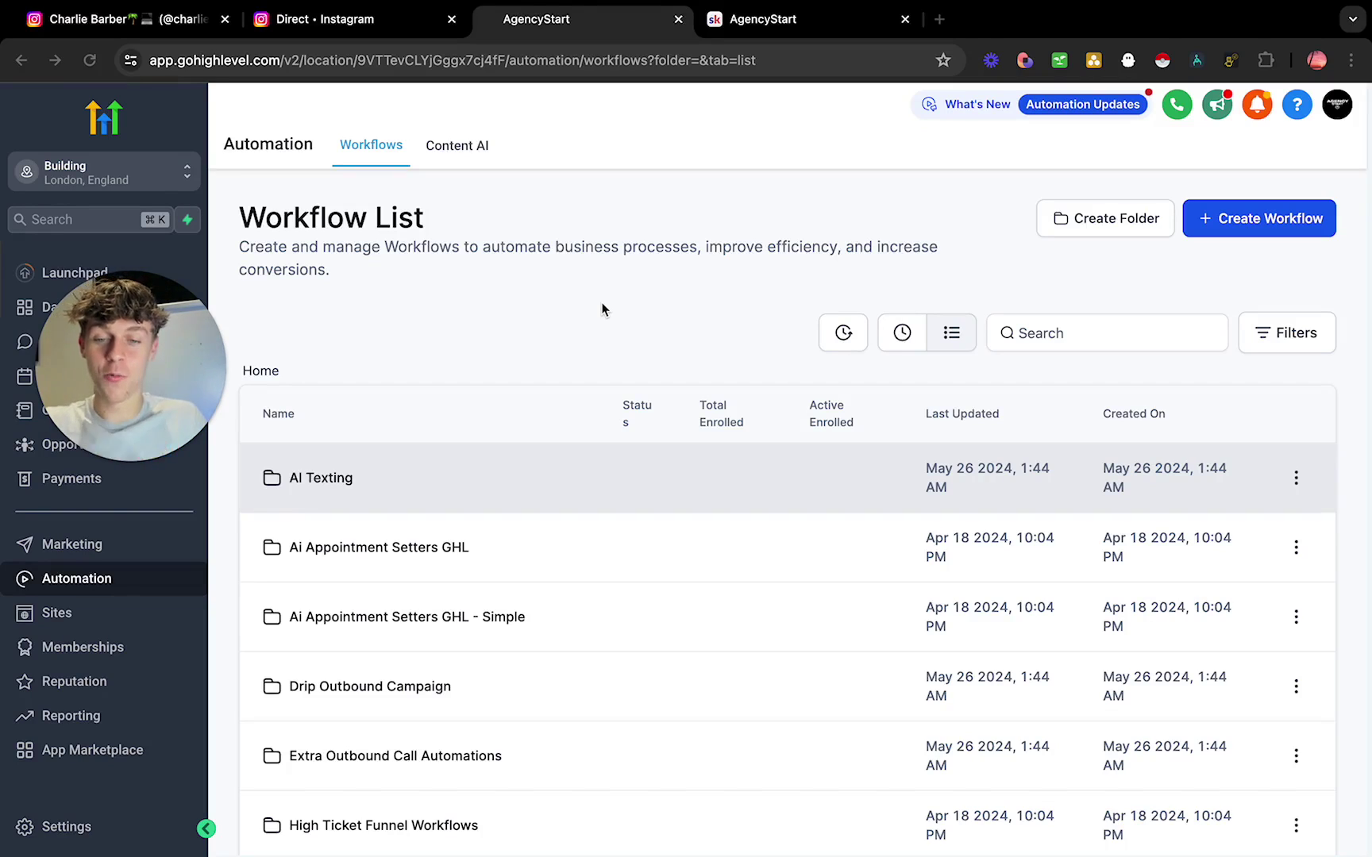
{"action": "left_click", "coordinate": [430, 547]}
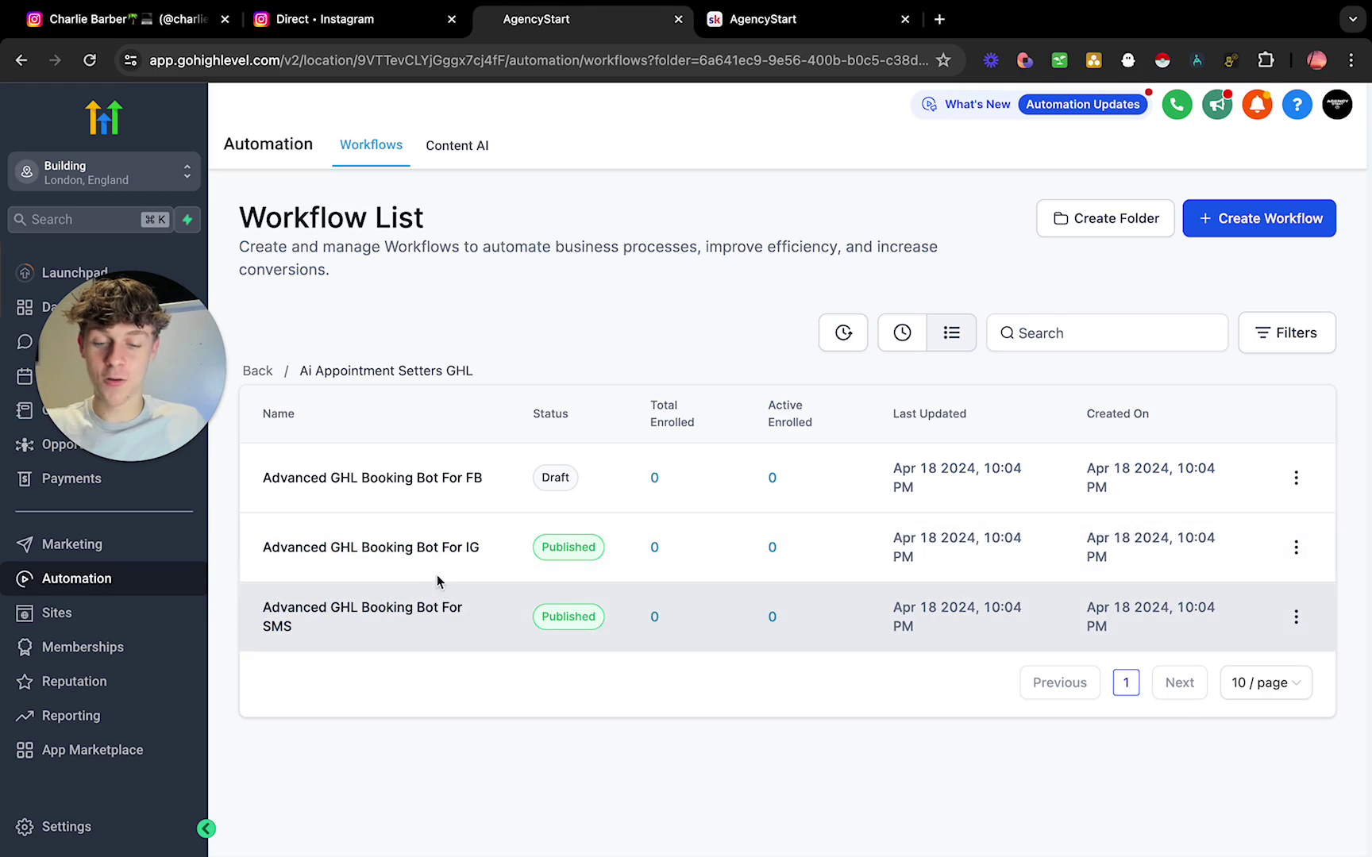
{"action": "left_click", "coordinate": [273, 382]}
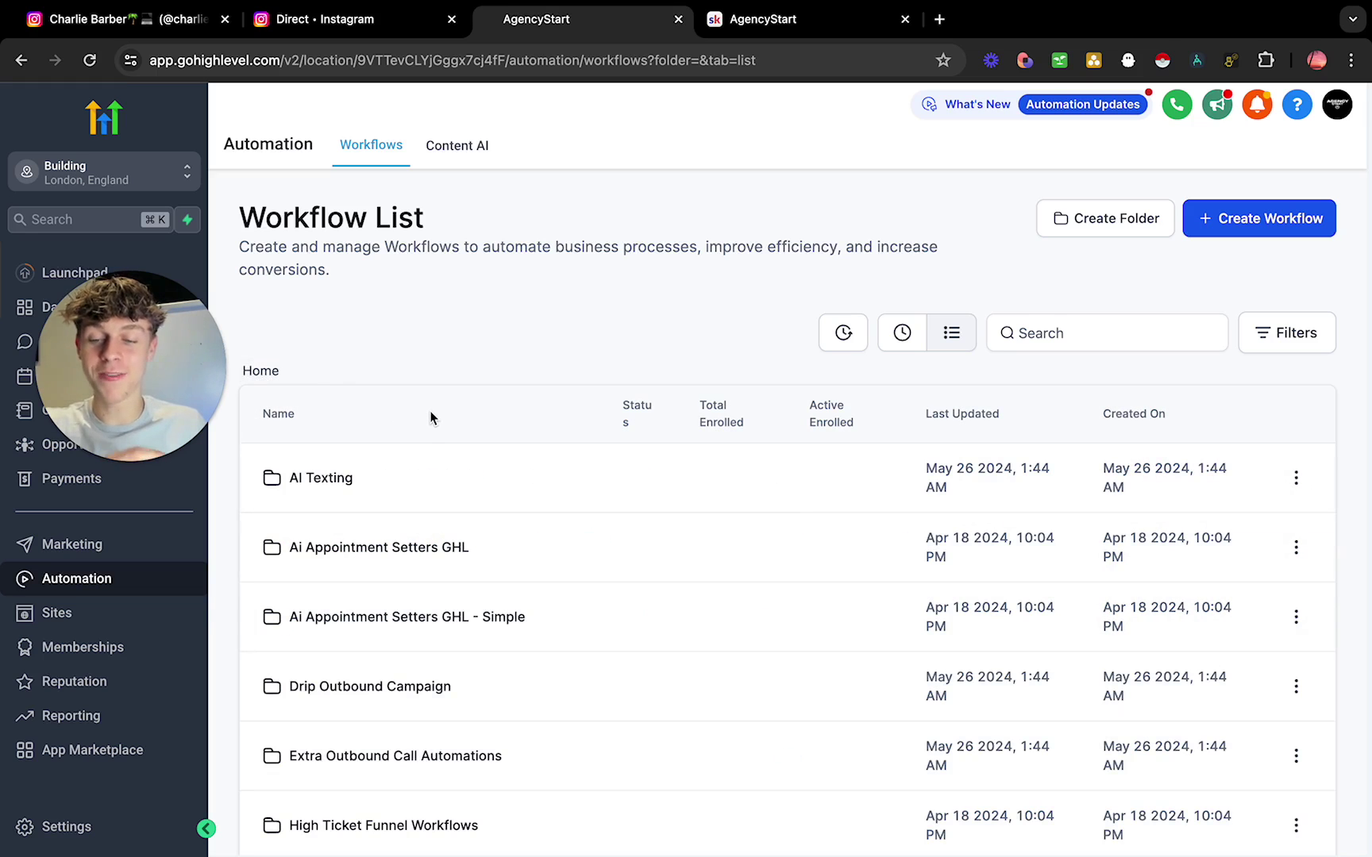
Review the workflows in the Extra Outbound Call Automations folder, and return to the main workflow list.
{"action": "scroll", "coordinate": [499, 494], "scroll_direction": "down", "scroll_amount": 4}
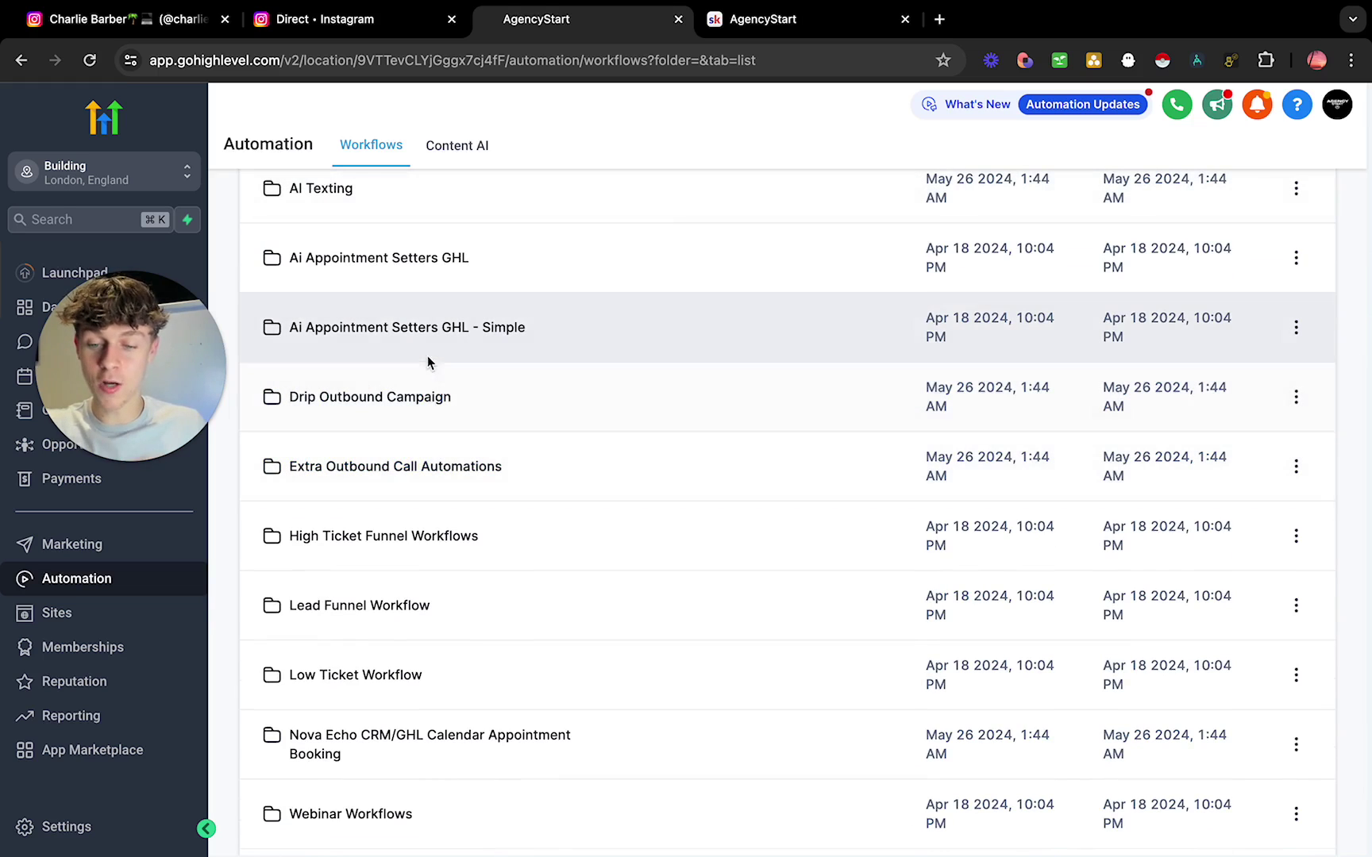
{"action": "scroll", "coordinate": [426, 366], "scroll_direction": "down", "scroll_amount": 1}
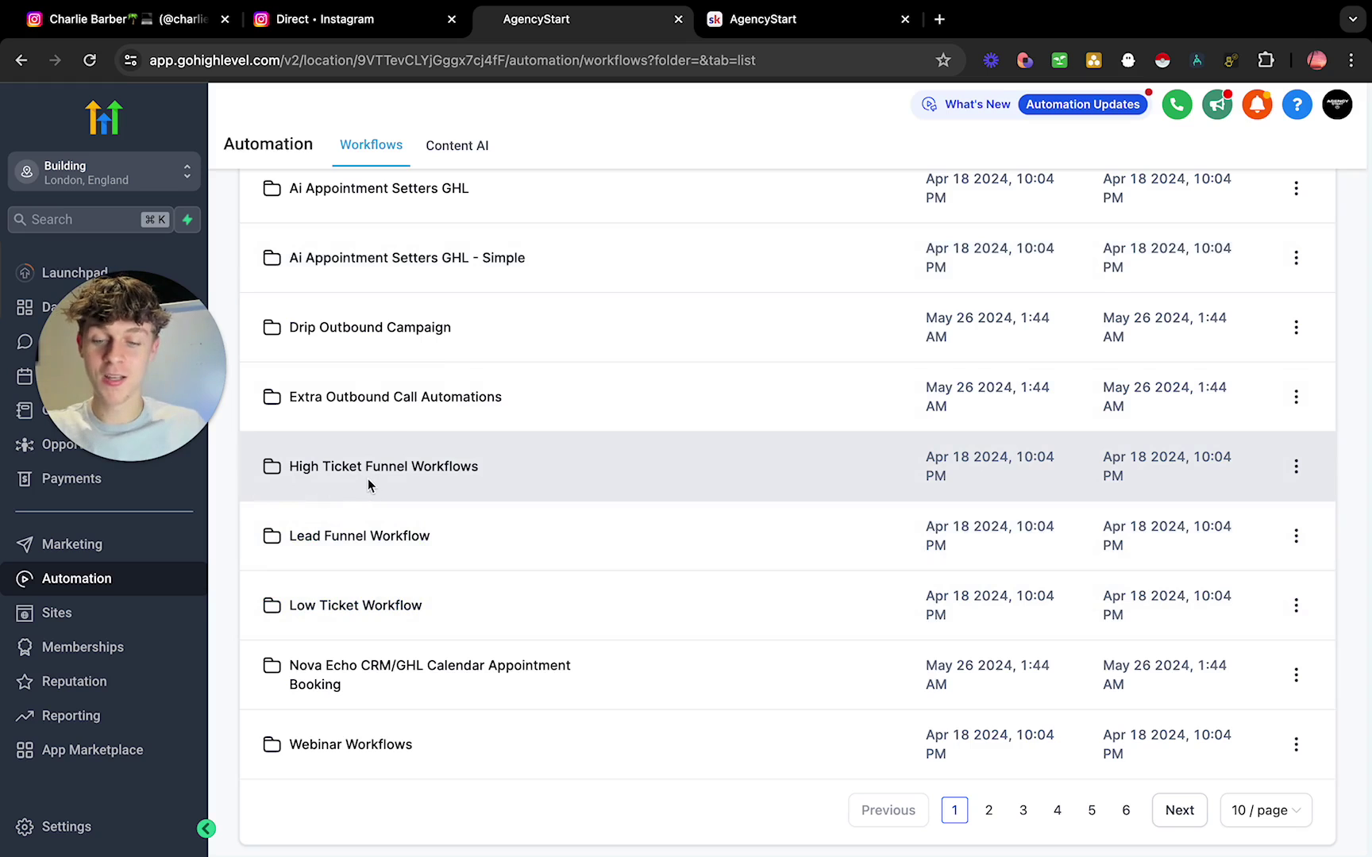
{"action": "left_click", "coordinate": [373, 401]}
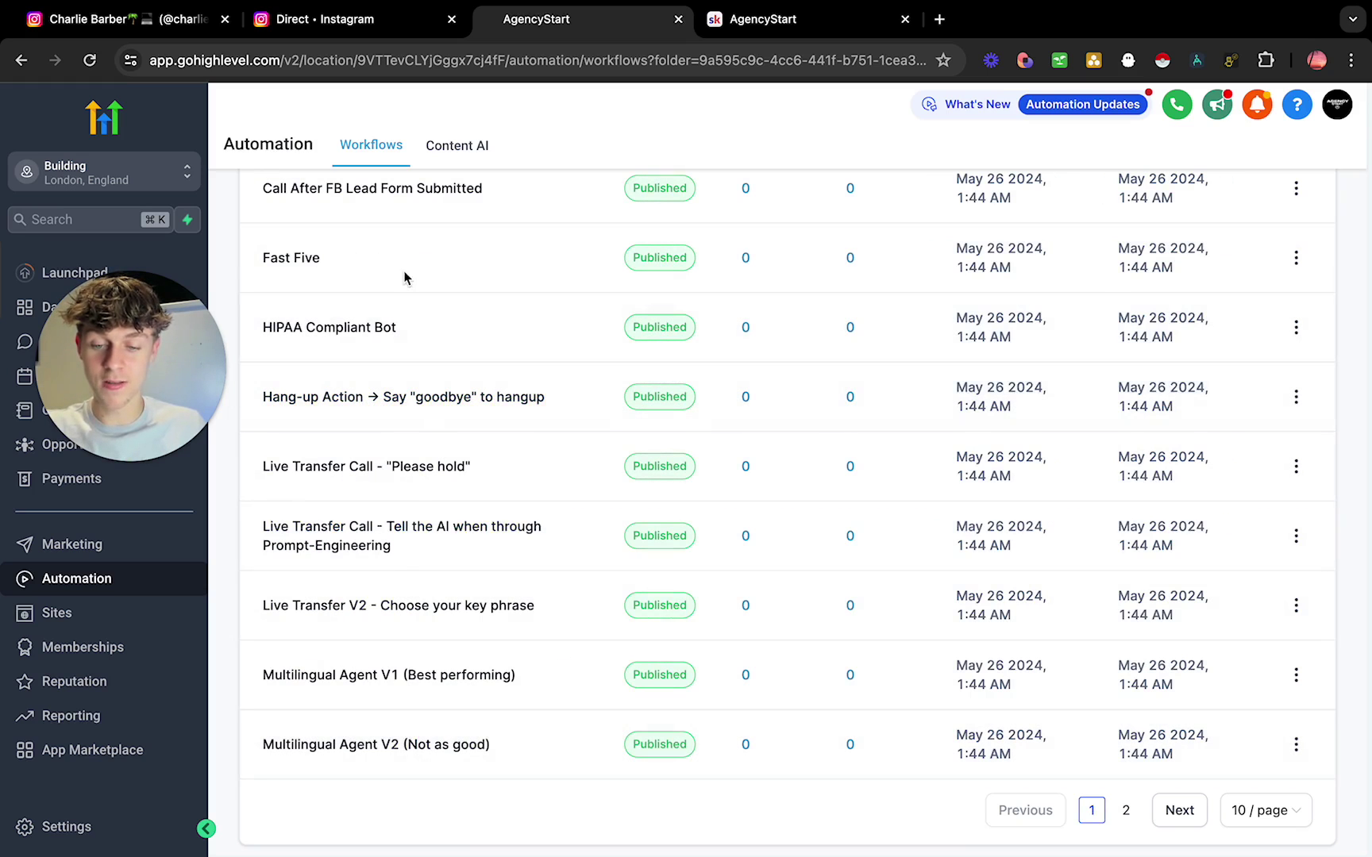
{"action": "scroll", "coordinate": [308, 231], "scroll_direction": "up", "scroll_amount": 5}
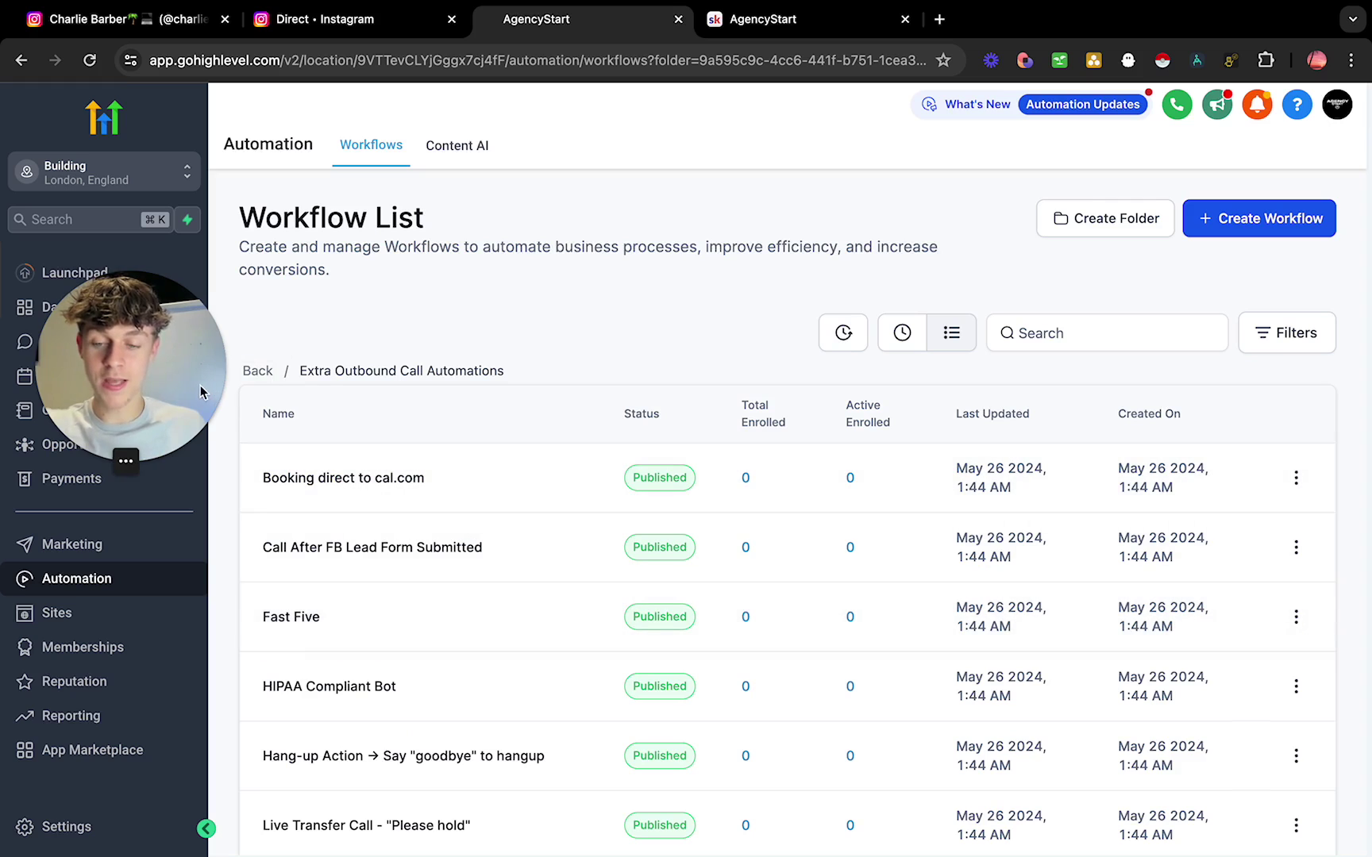
{"action": "left_click", "coordinate": [262, 375]}
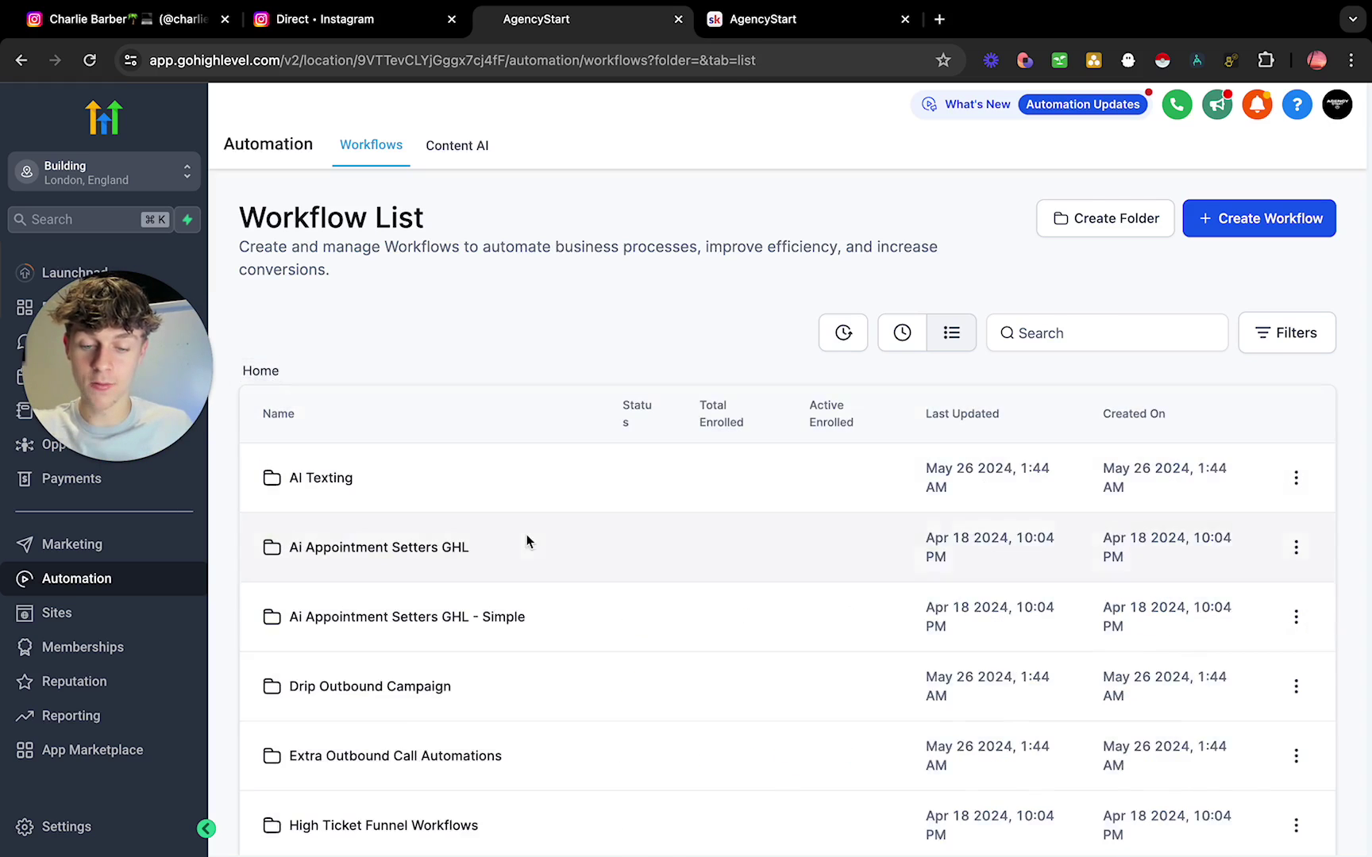
Browse to page 3 of the workflow list, review the Cold Email Drip Campaign + Follow Ups workflow, and return to the list.
{"action": "scroll", "coordinate": [526, 541], "scroll_direction": "down", "scroll_amount": 5}
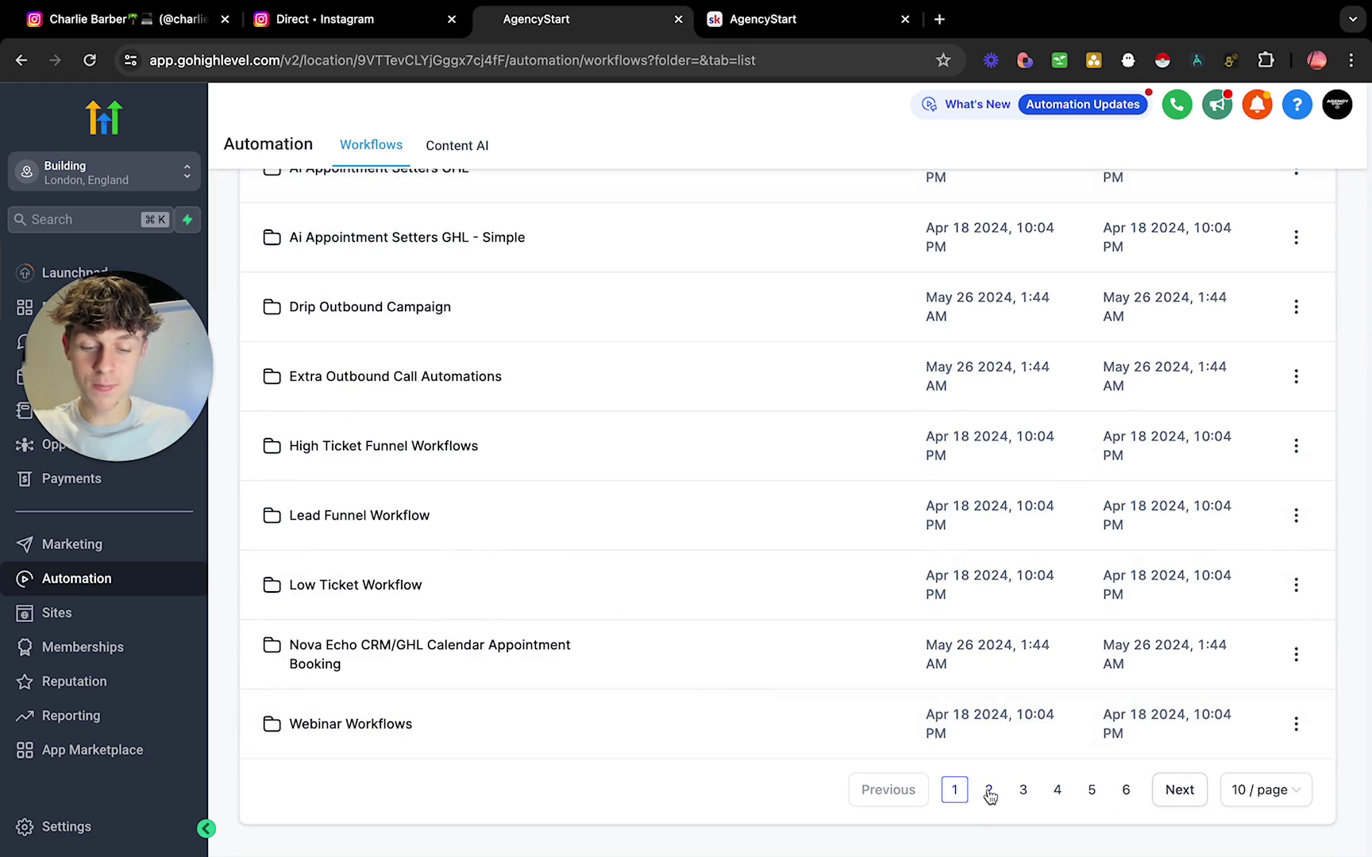
{"action": "left_click", "coordinate": [988, 790]}
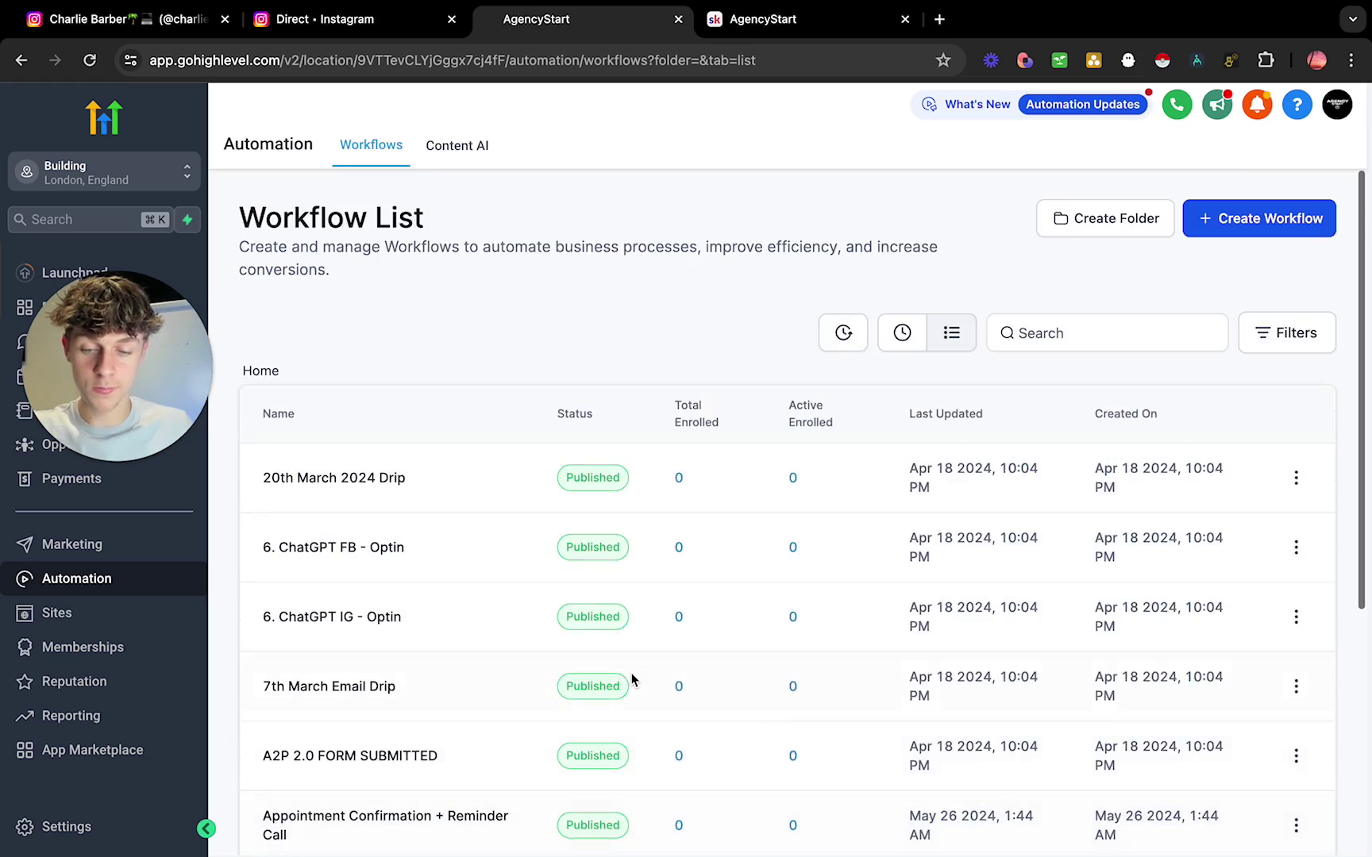
{"action": "scroll", "coordinate": [628, 675], "scroll_direction": "down", "scroll_amount": 5}
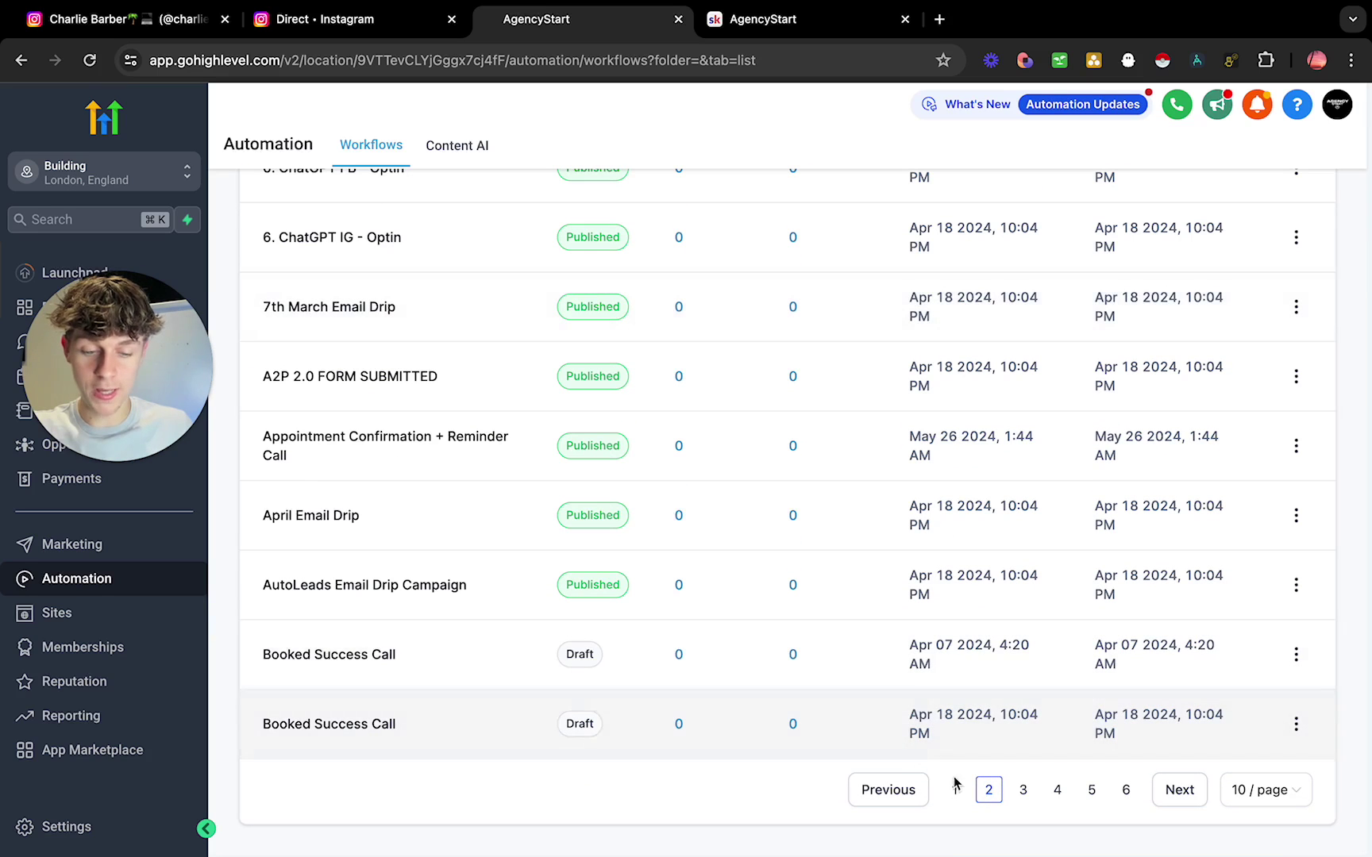
{"action": "left_click", "coordinate": [1023, 790]}
{"action": "scroll", "coordinate": [557, 670], "scroll_direction": "down", "scroll_amount": 2}
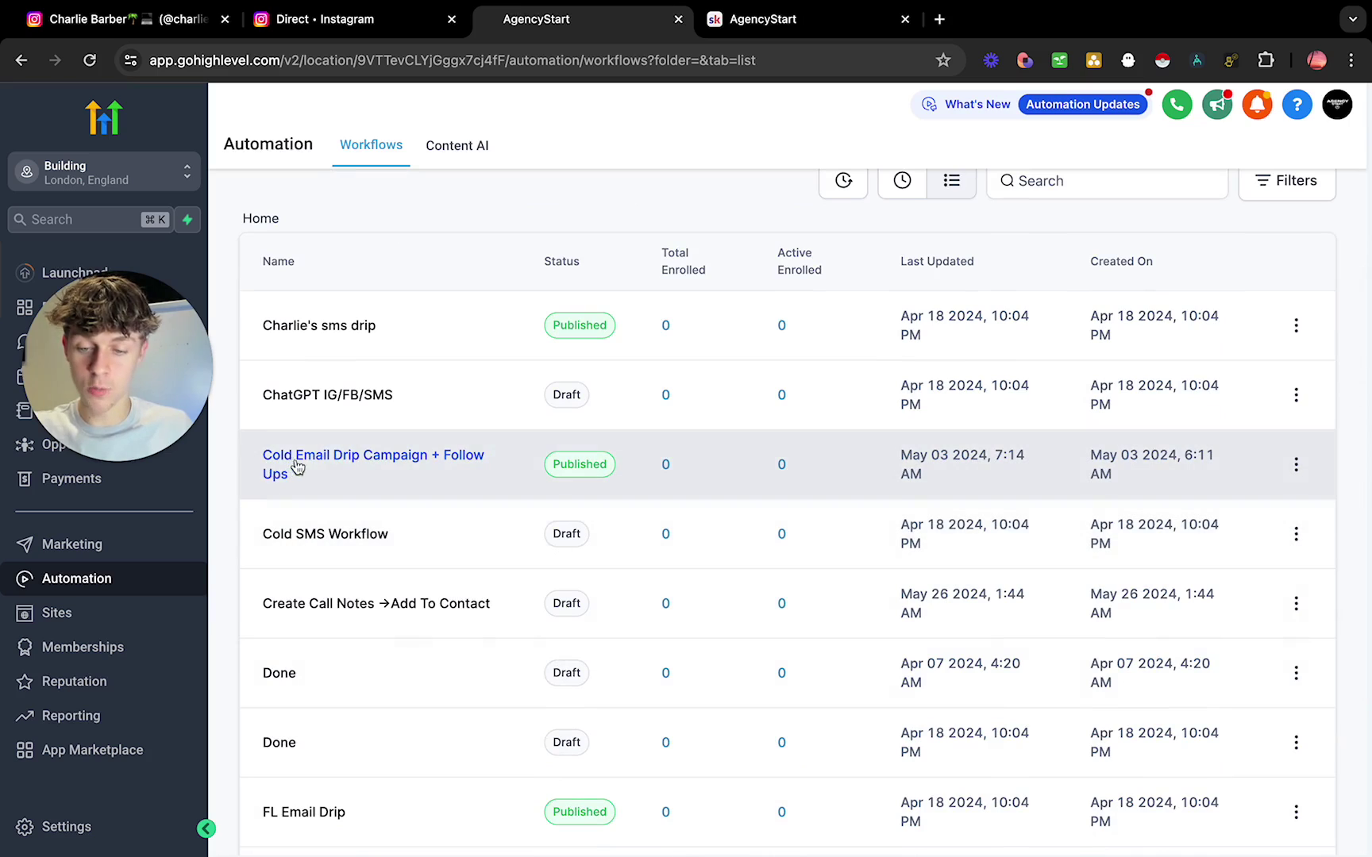
{"action": "left_click", "coordinate": [402, 463]}
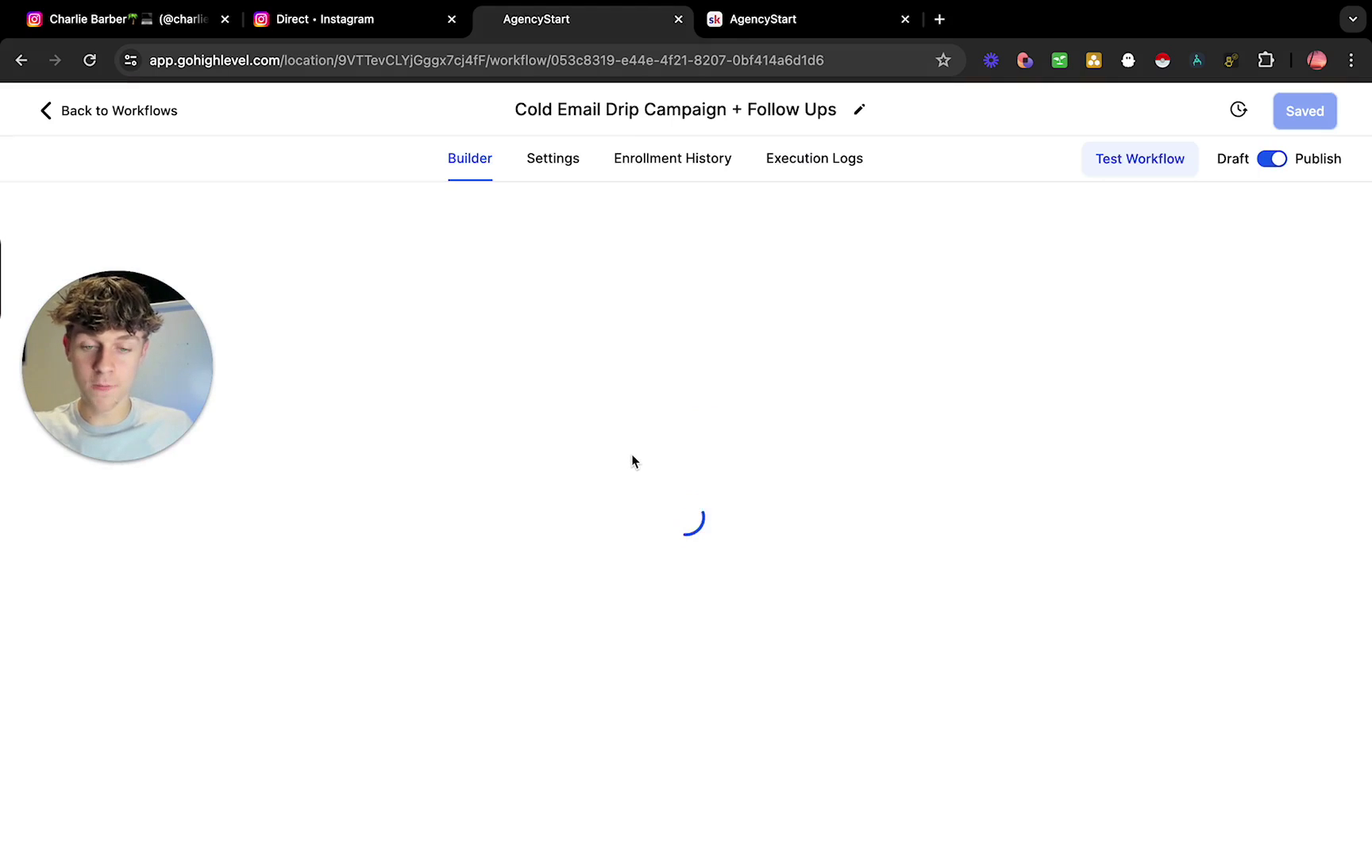
{"action": "scroll", "coordinate": [630, 454], "scroll_direction": "down", "scroll_amount": 5}
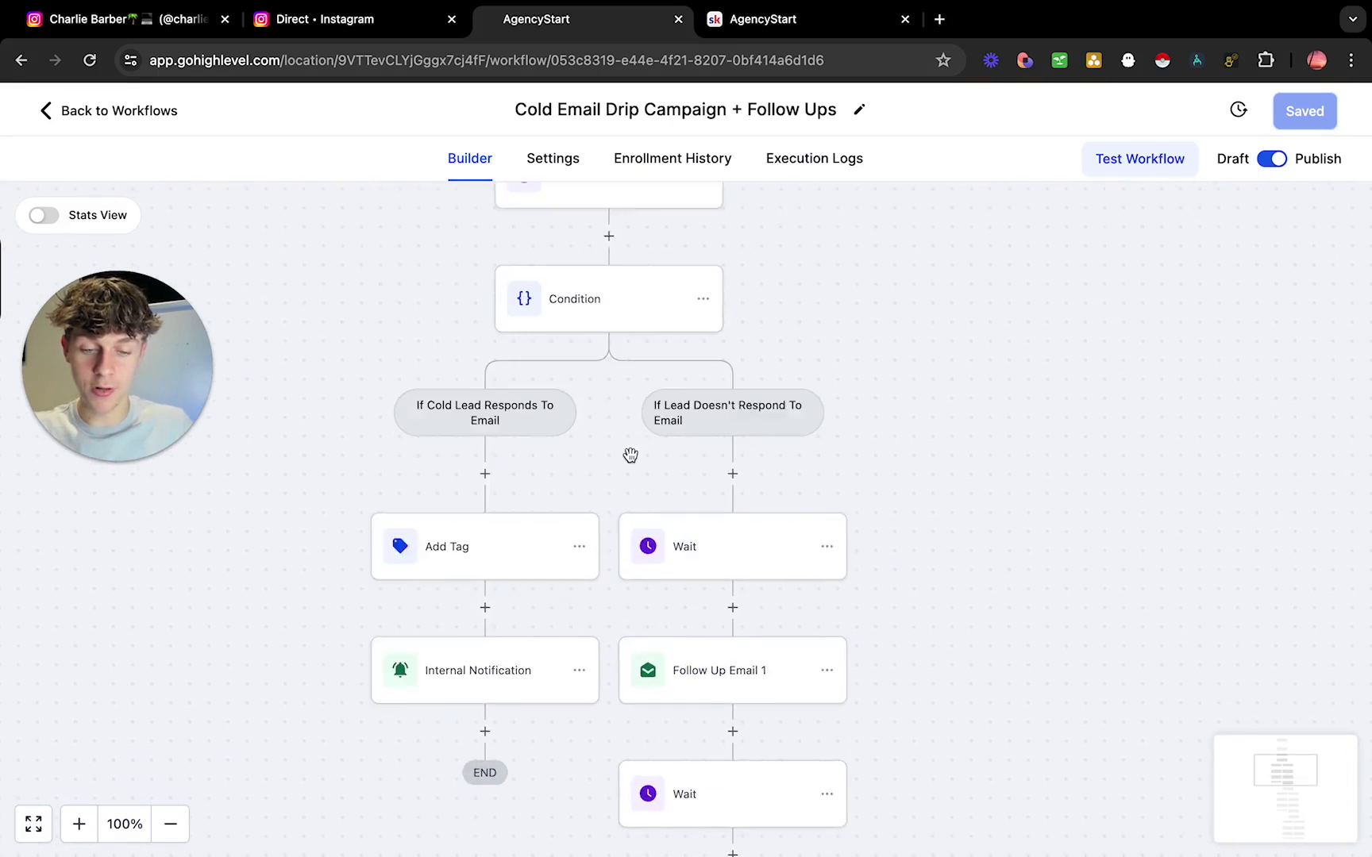
{"action": "scroll", "coordinate": [632, 462], "scroll_direction": "up", "scroll_amount": 6}
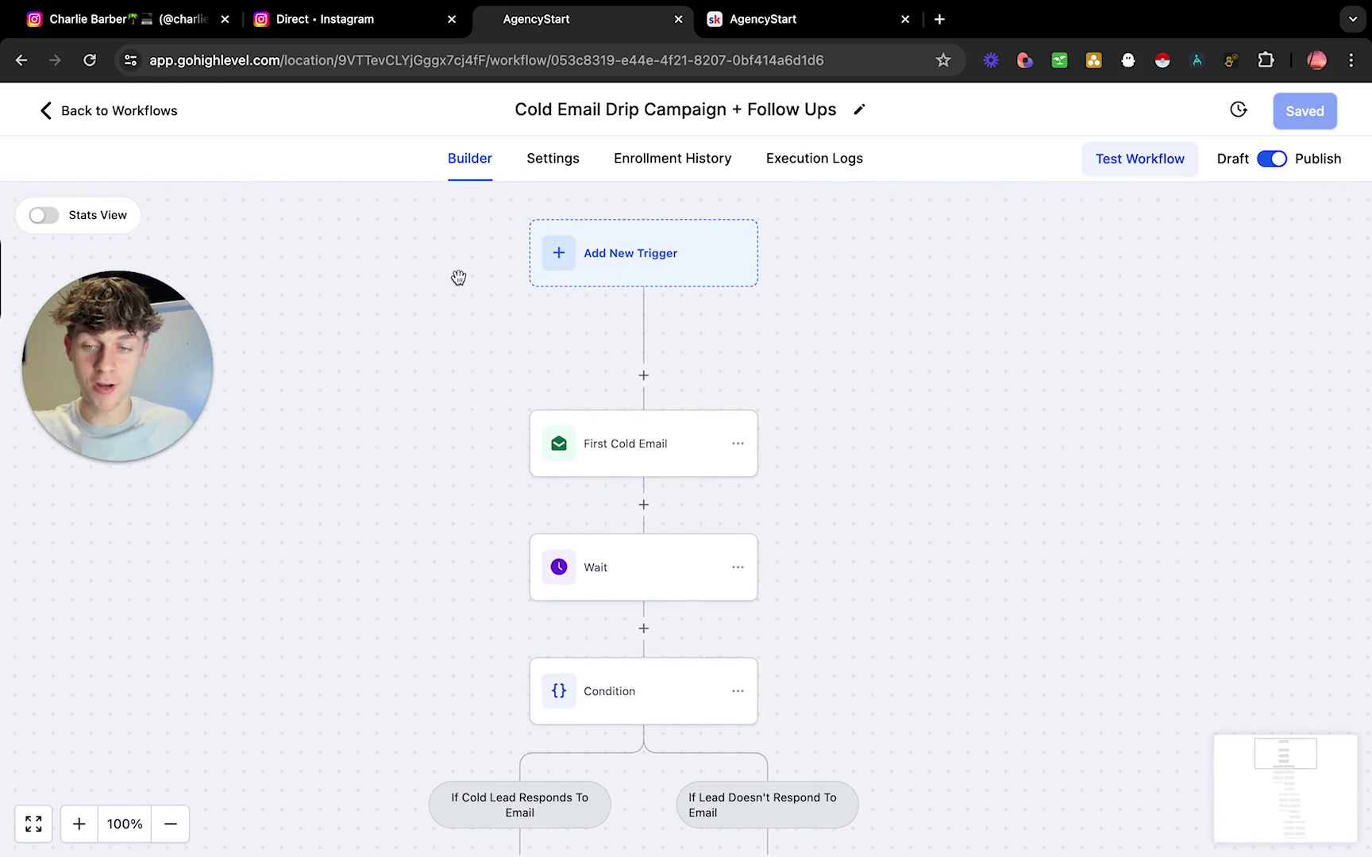
{"action": "left_click", "coordinate": [63, 115]}
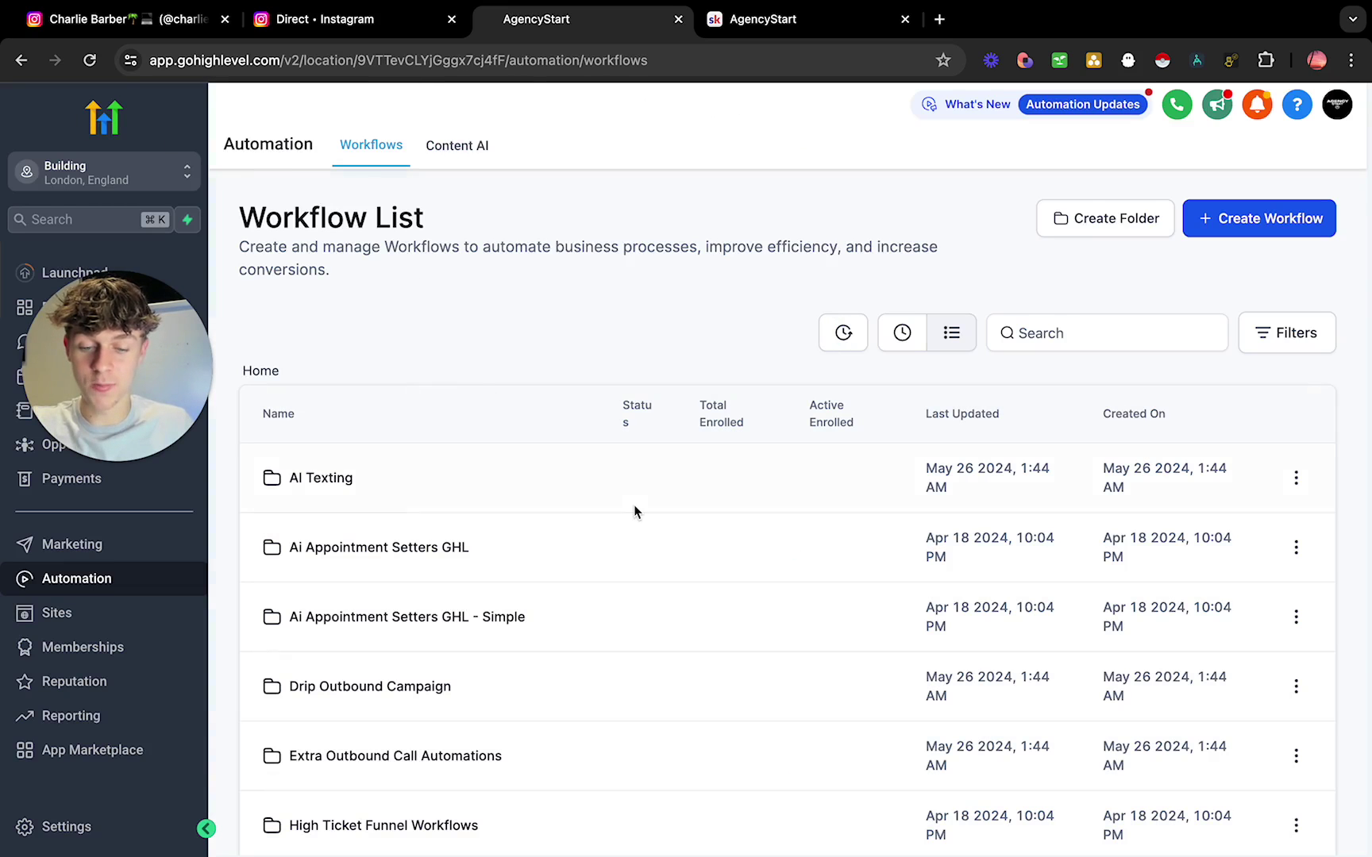
Switch to the AgencyStart Skool community and look through its post feed.
{"action": "scroll", "coordinate": [633, 511], "scroll_direction": "down", "scroll_amount": 5}
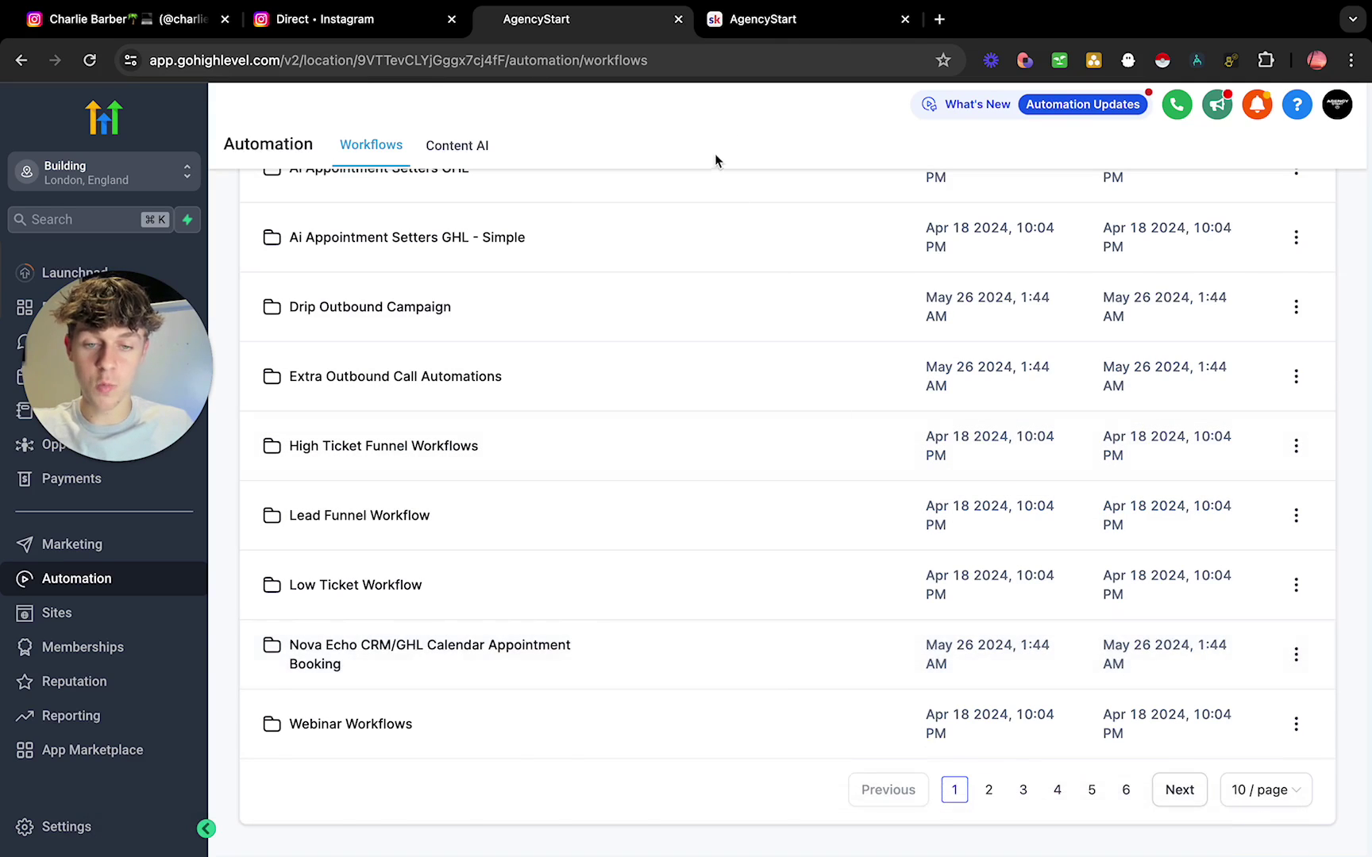
{"action": "left_click", "coordinate": [782, 20]}
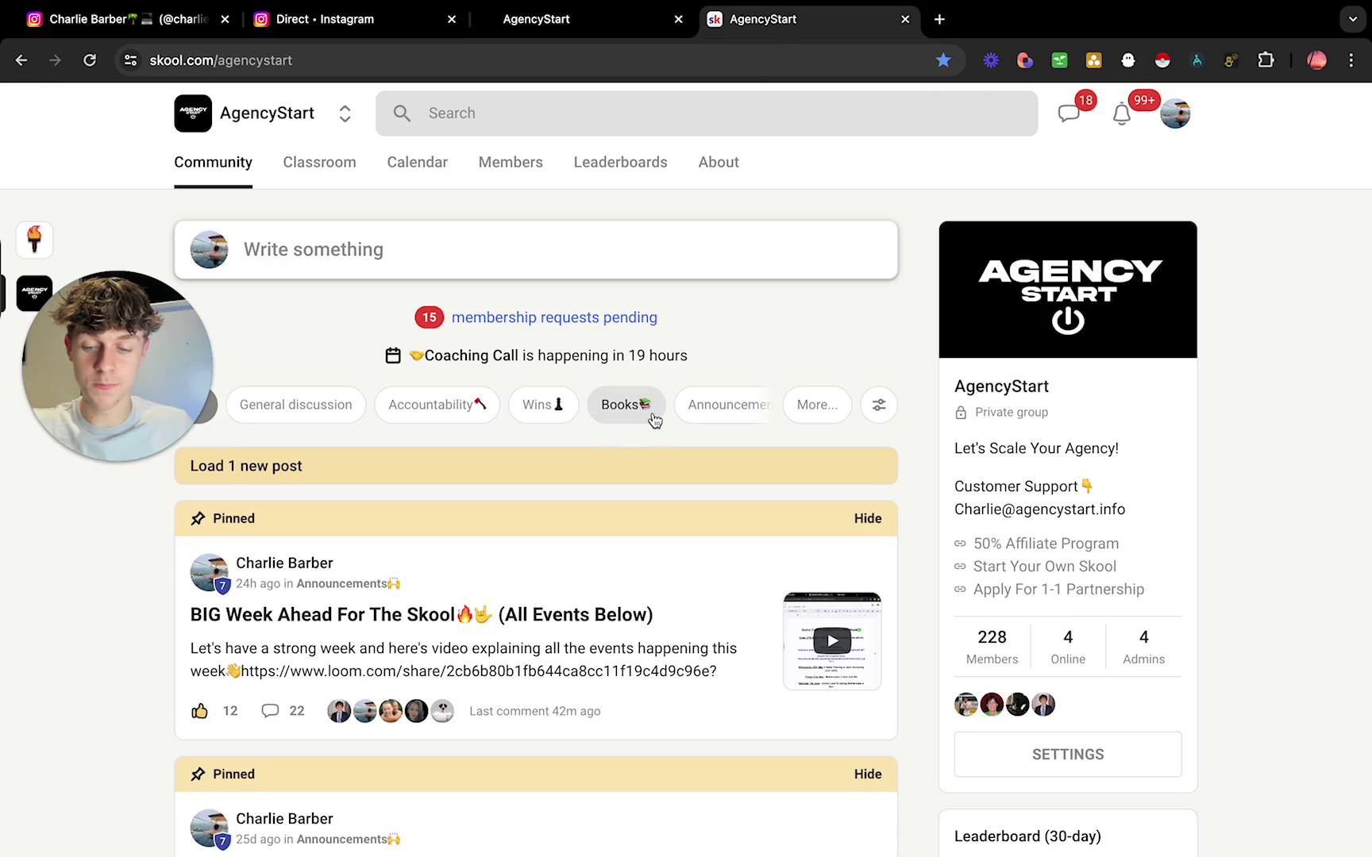
{"action": "scroll", "coordinate": [662, 554], "scroll_direction": "down", "scroll_amount": 20}
{"action": "scroll", "coordinate": [663, 552], "scroll_direction": "down", "scroll_amount": 20}
{"action": "scroll", "coordinate": [662, 552], "scroll_direction": "up", "scroll_amount": 20}
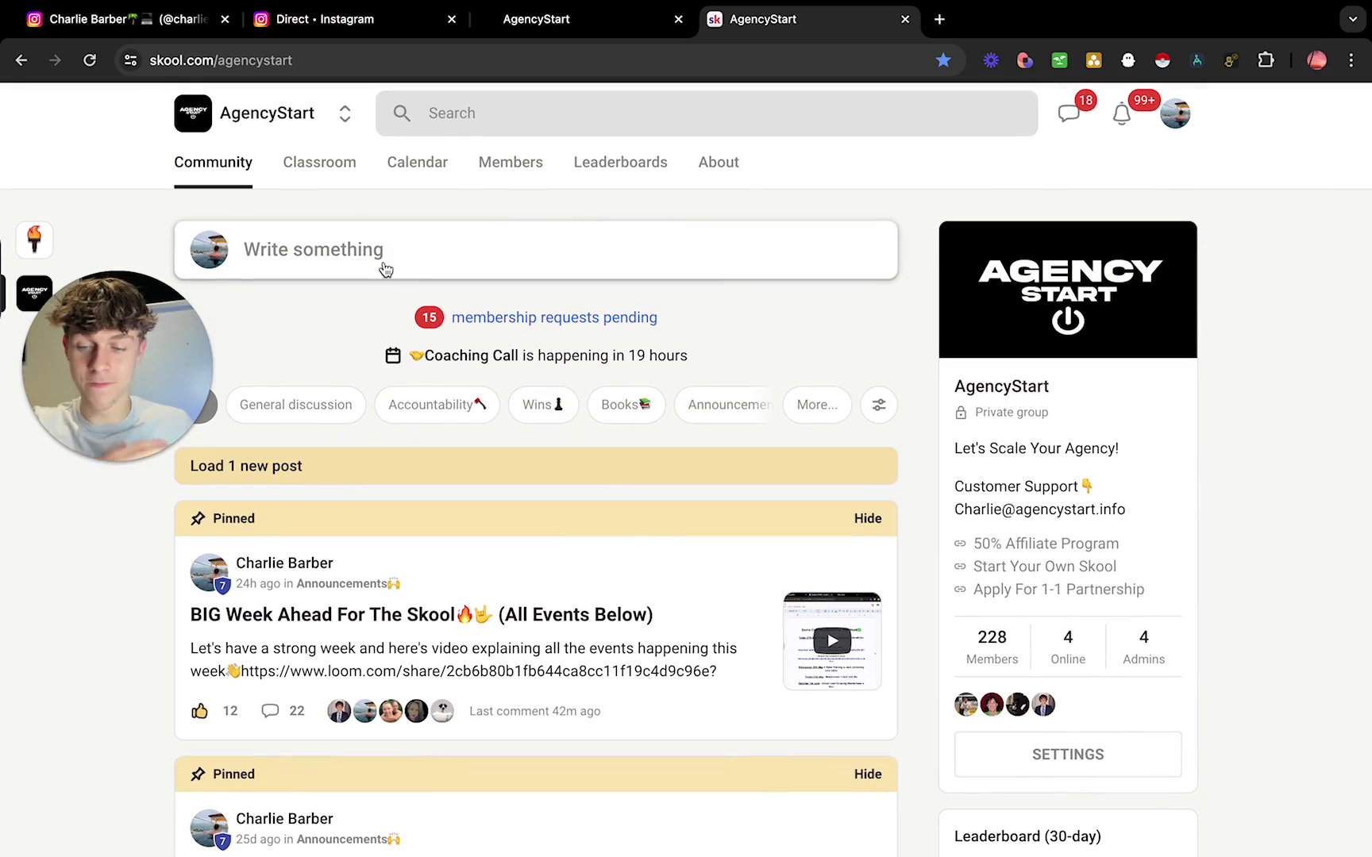
View the Skool community's Classroom and its event Calendar.
{"action": "left_click", "coordinate": [326, 173]}
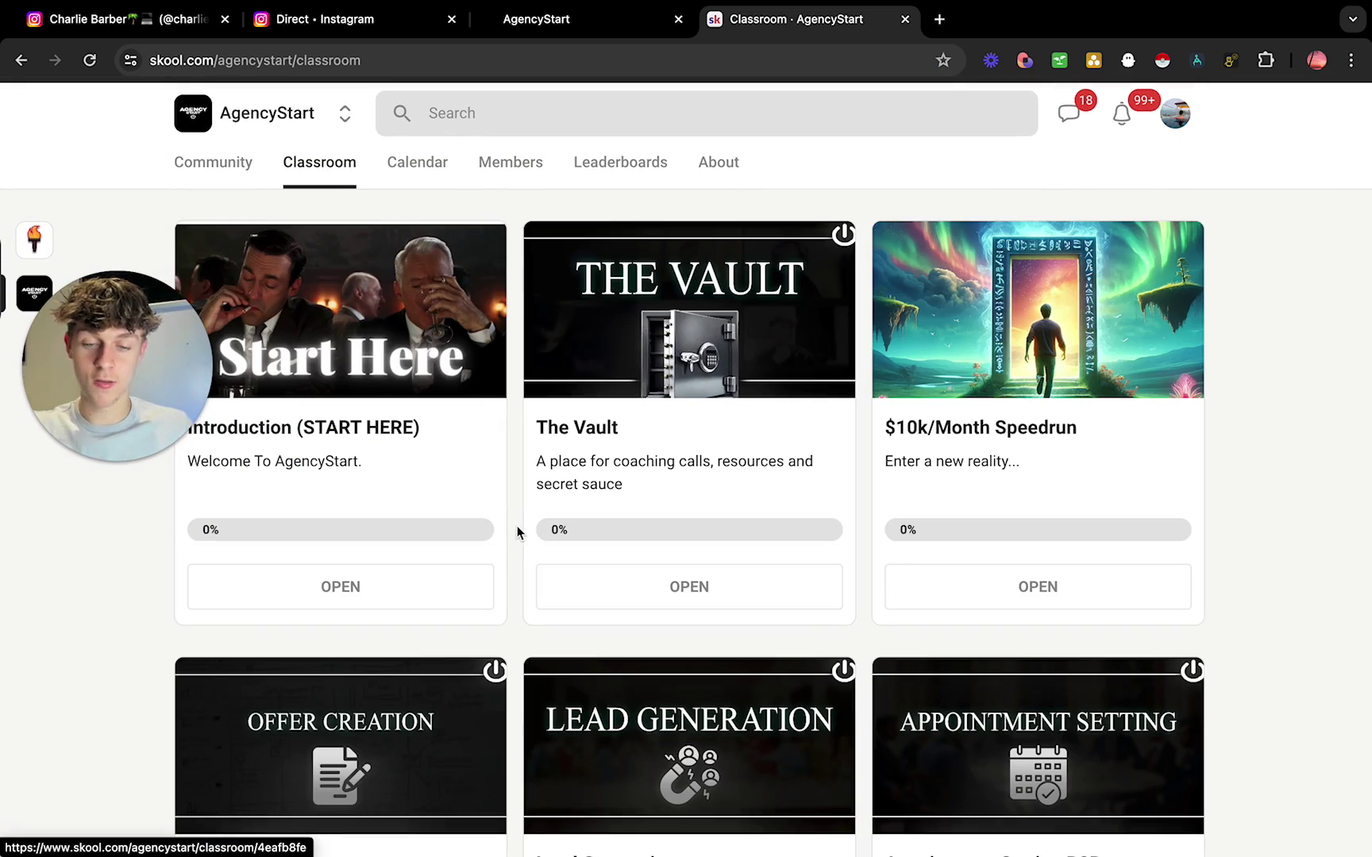
{"action": "scroll", "coordinate": [516, 525], "scroll_direction": "down", "scroll_amount": 1}
{"action": "left_click", "coordinate": [421, 105]}
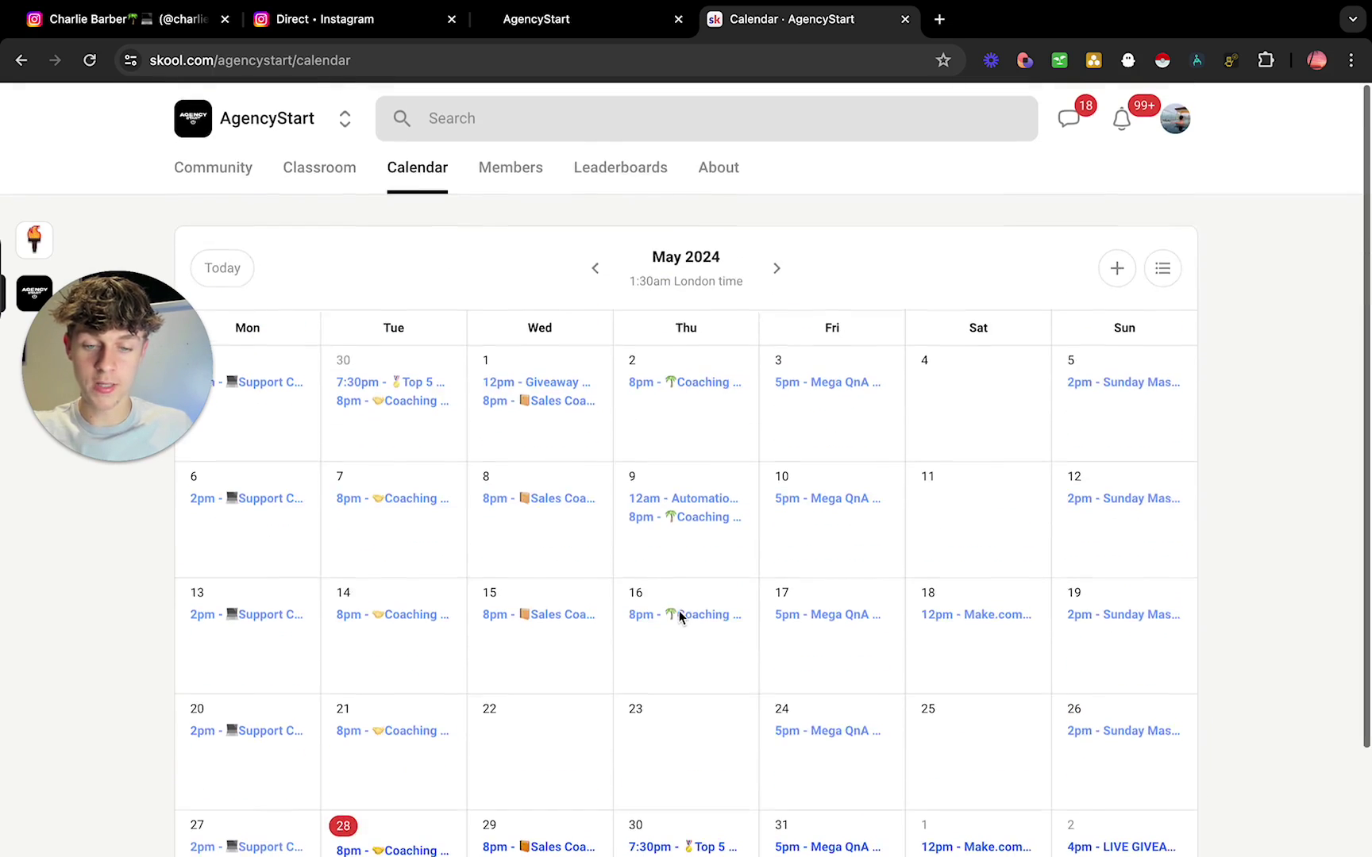
Return to the Skool Classroom and look through its courses, from Offer Blueprint to the GoHighLevel, ManyChat and Make.com tutorials.
{"action": "left_click", "coordinate": [320, 168]}
{"action": "scroll", "coordinate": [490, 530], "scroll_direction": "down", "scroll_amount": 2}
{"action": "scroll", "coordinate": [488, 529], "scroll_direction": "down", "scroll_amount": 2}
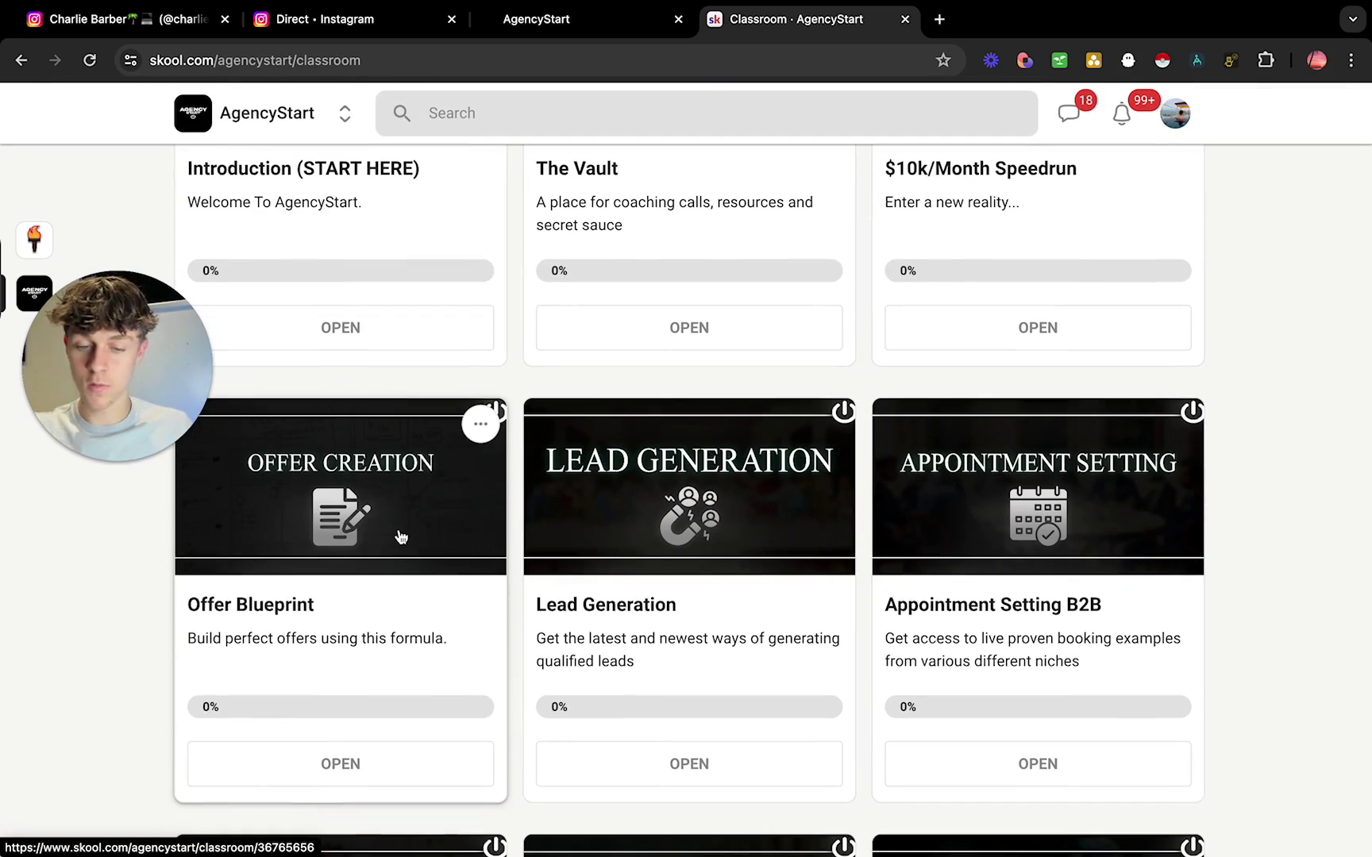
{"action": "scroll", "coordinate": [968, 477], "scroll_direction": "down", "scroll_amount": 5}
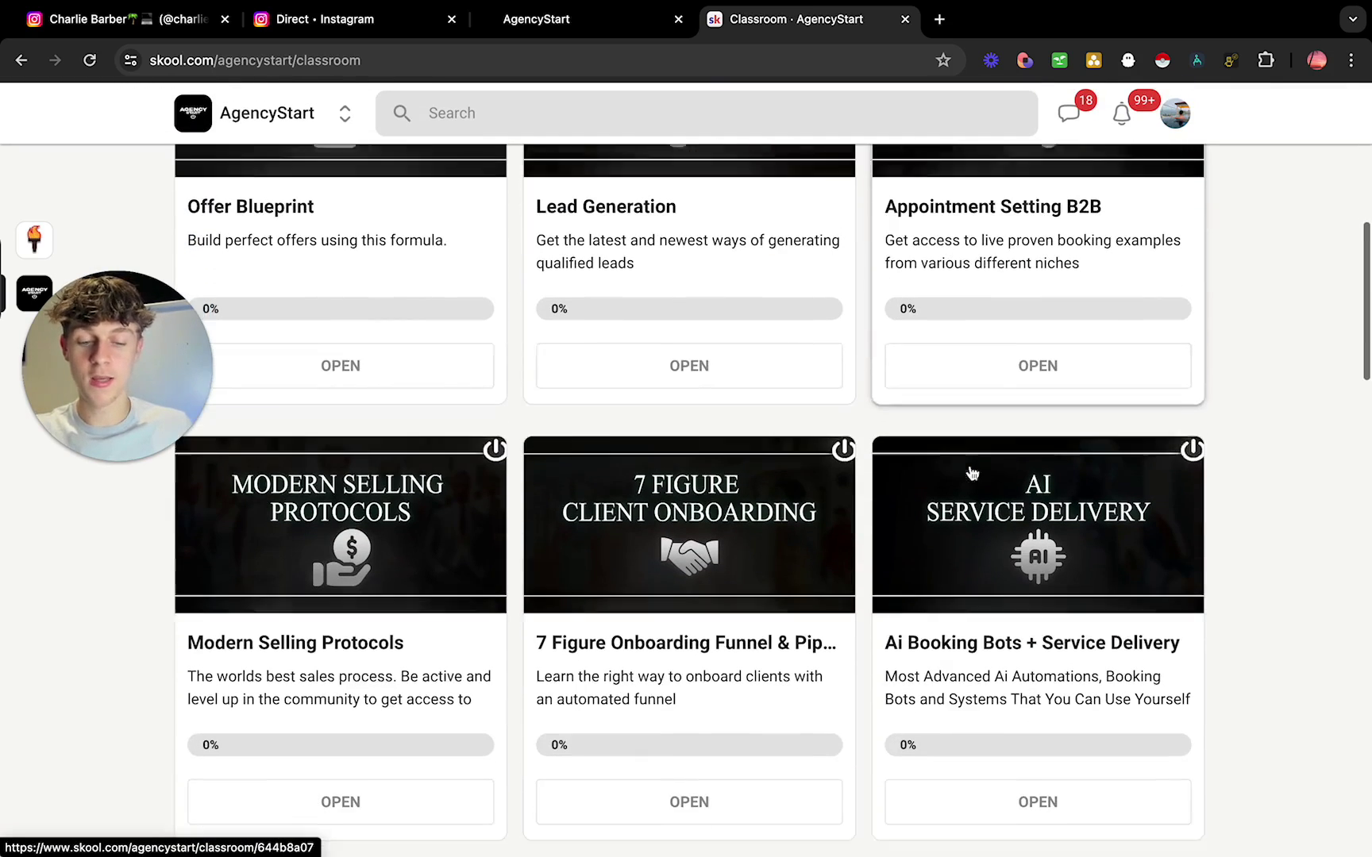
{"action": "scroll", "coordinate": [970, 554], "scroll_direction": "down", "scroll_amount": 3}
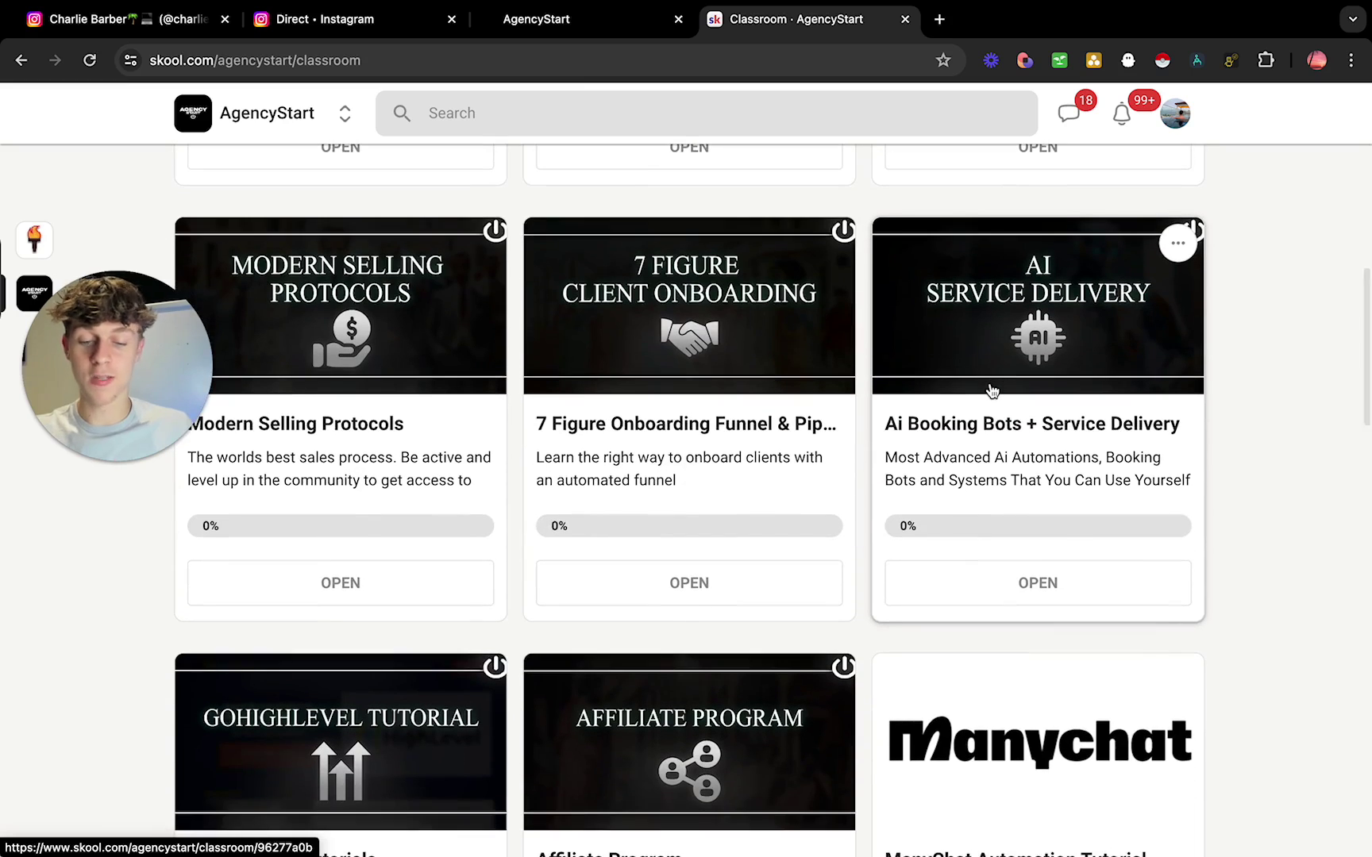
{"action": "scroll", "coordinate": [992, 390], "scroll_direction": "down", "scroll_amount": 4}
{"action": "scroll", "coordinate": [992, 391], "scroll_direction": "down", "scroll_amount": 3}
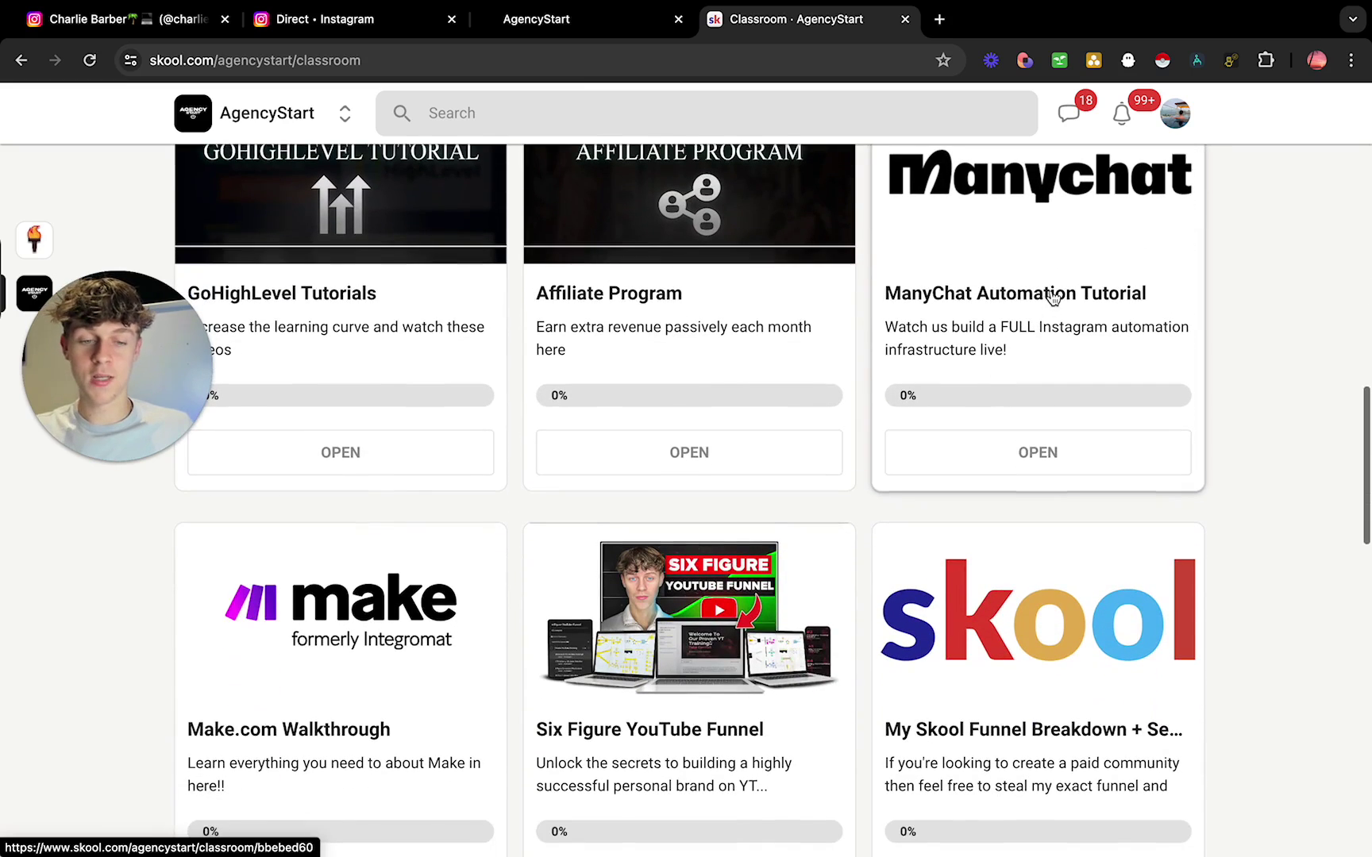
{"action": "scroll", "coordinate": [642, 426], "scroll_direction": "up", "scroll_amount": 1}
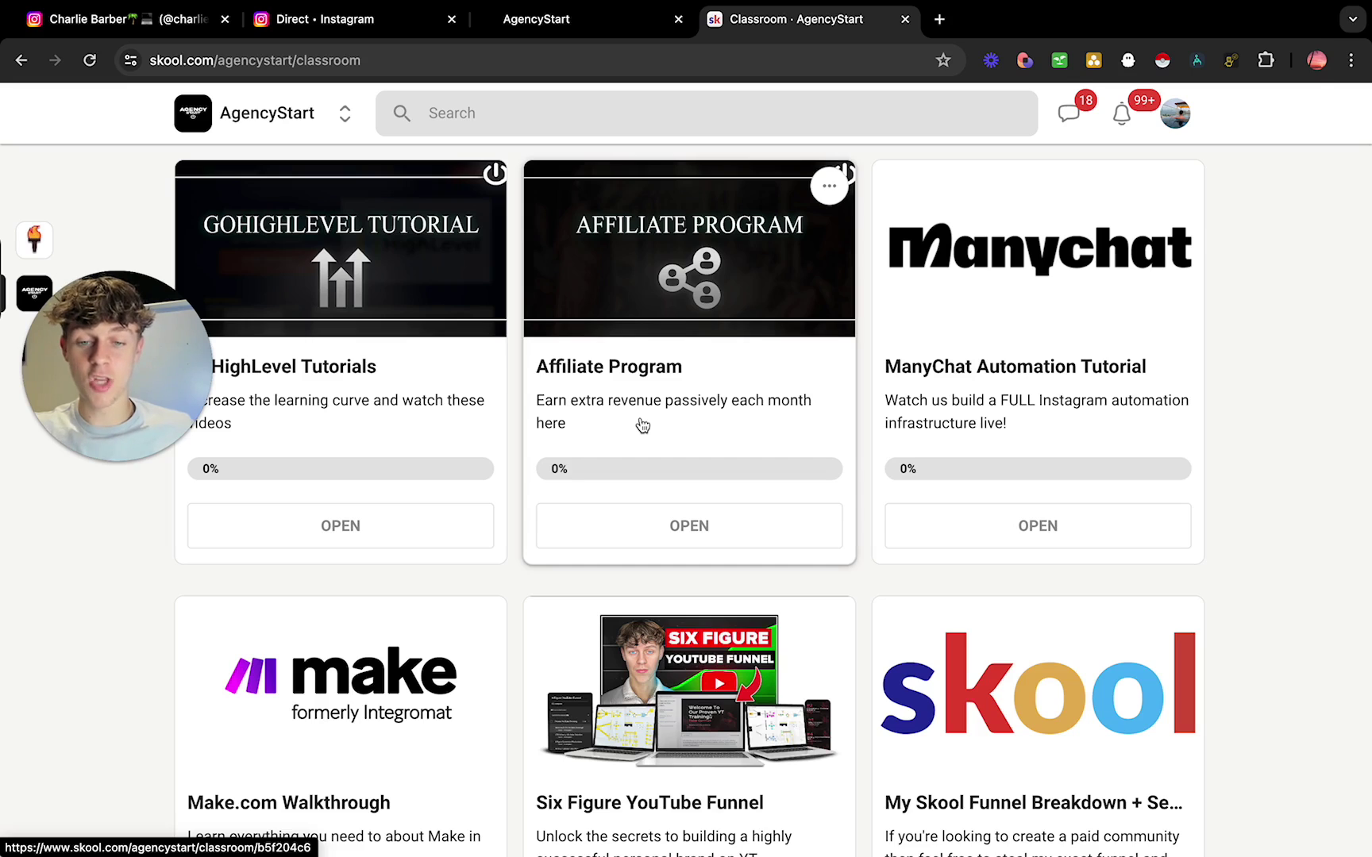
Switch back to GoHighLevel and show the start of the workflow list.
{"action": "left_click", "coordinate": [568, 21]}
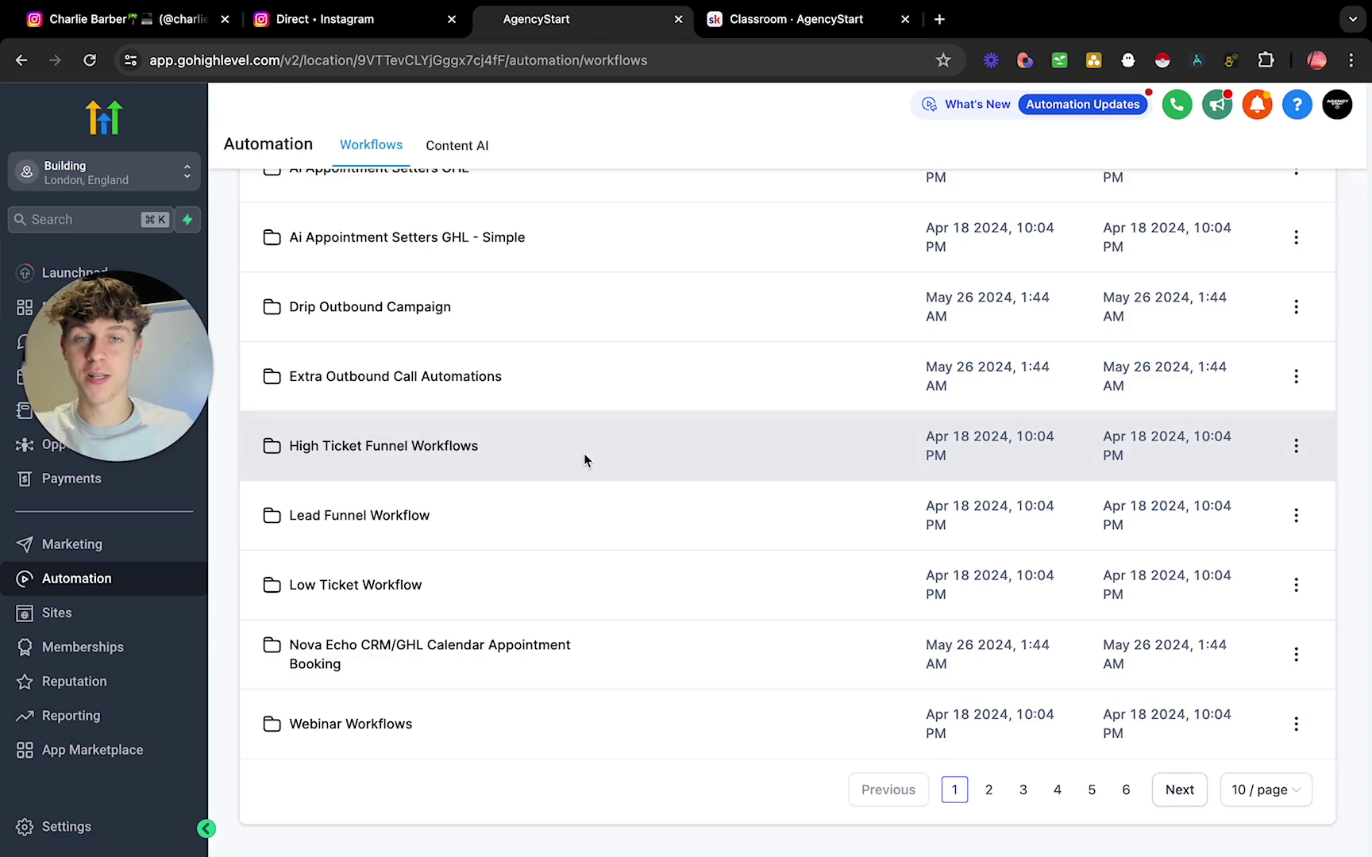
{"action": "scroll", "coordinate": [584, 460], "scroll_direction": "up", "scroll_amount": 5}
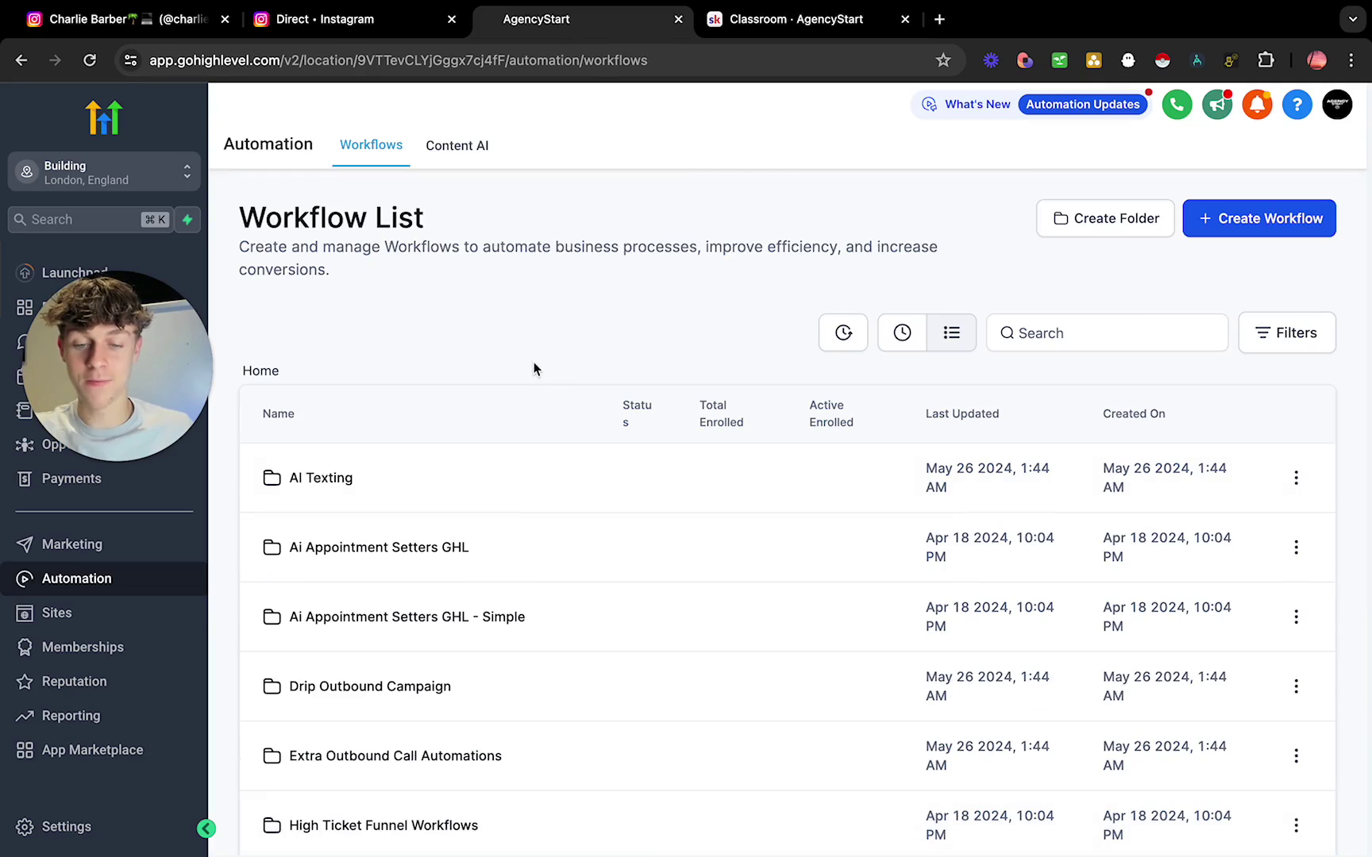